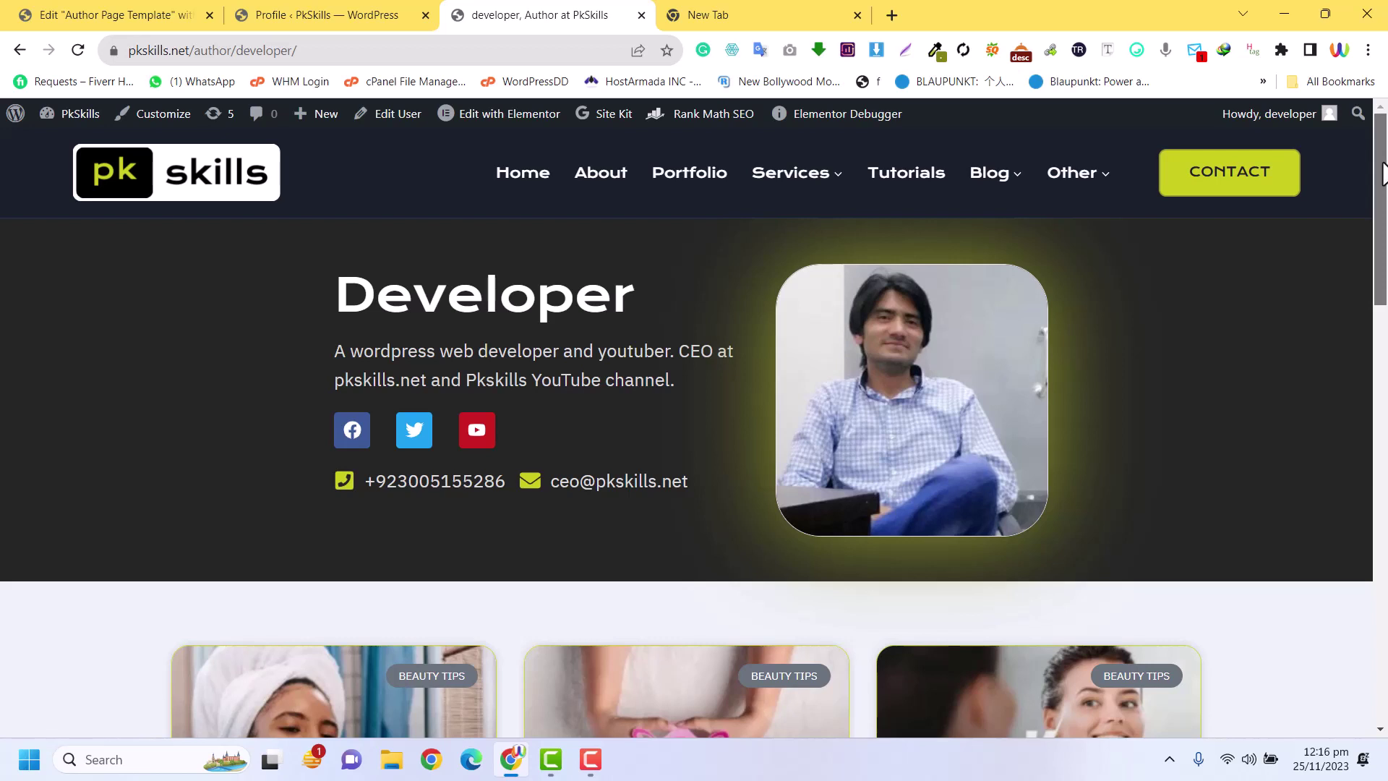
Scroll the home page down to the 'our team and experts' section with its four team cards
{"action": "left_click_drag", "start_coordinate": [1382, 173], "coordinate": [1386, 134]}
{"action": "left_click_drag", "start_coordinate": [1386, 151], "coordinate": [1386, 271]}
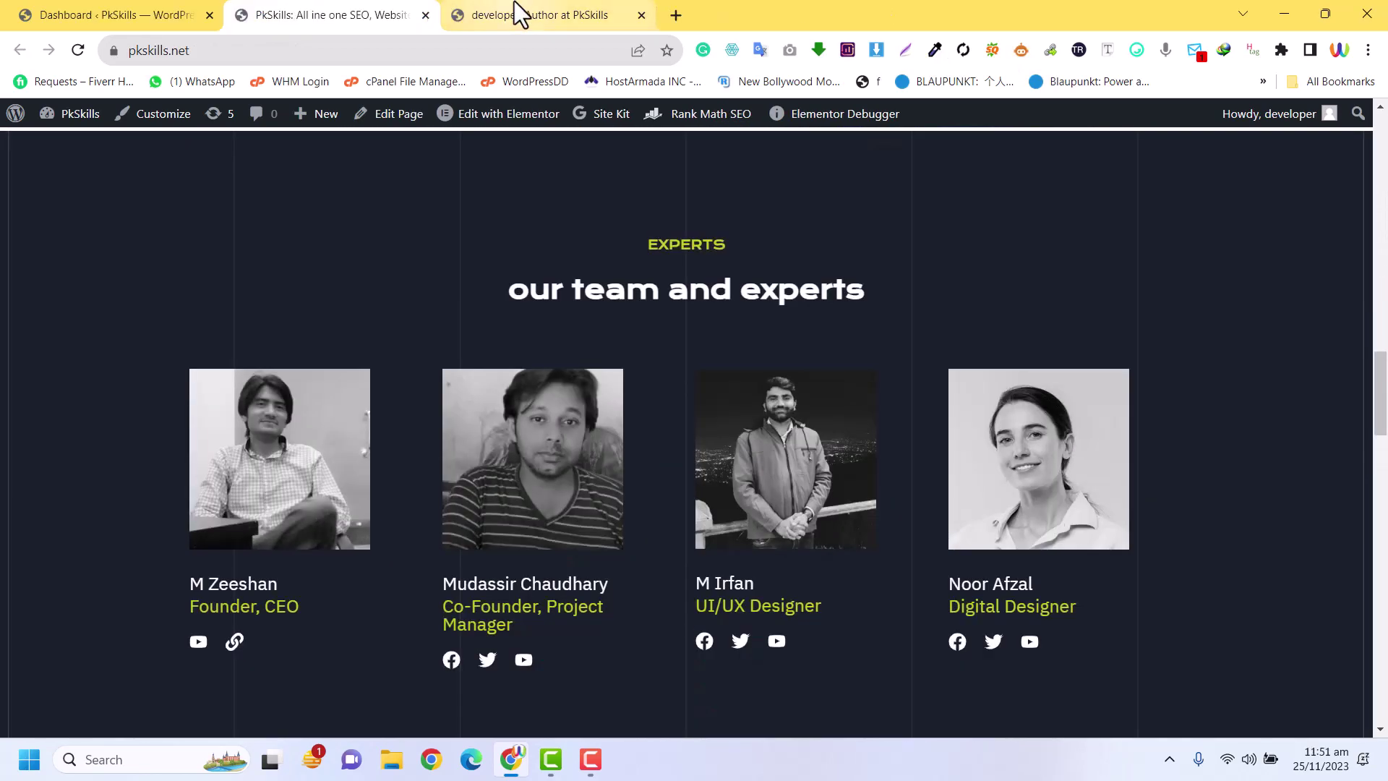
Browse the plain 'Author: Developer' archive page and its posts, then leave that tab
{"action": "left_click", "coordinate": [514, 9]}
{"action": "scroll", "coordinate": [902, 403], "scroll_direction": "down", "scroll_amount": 7}
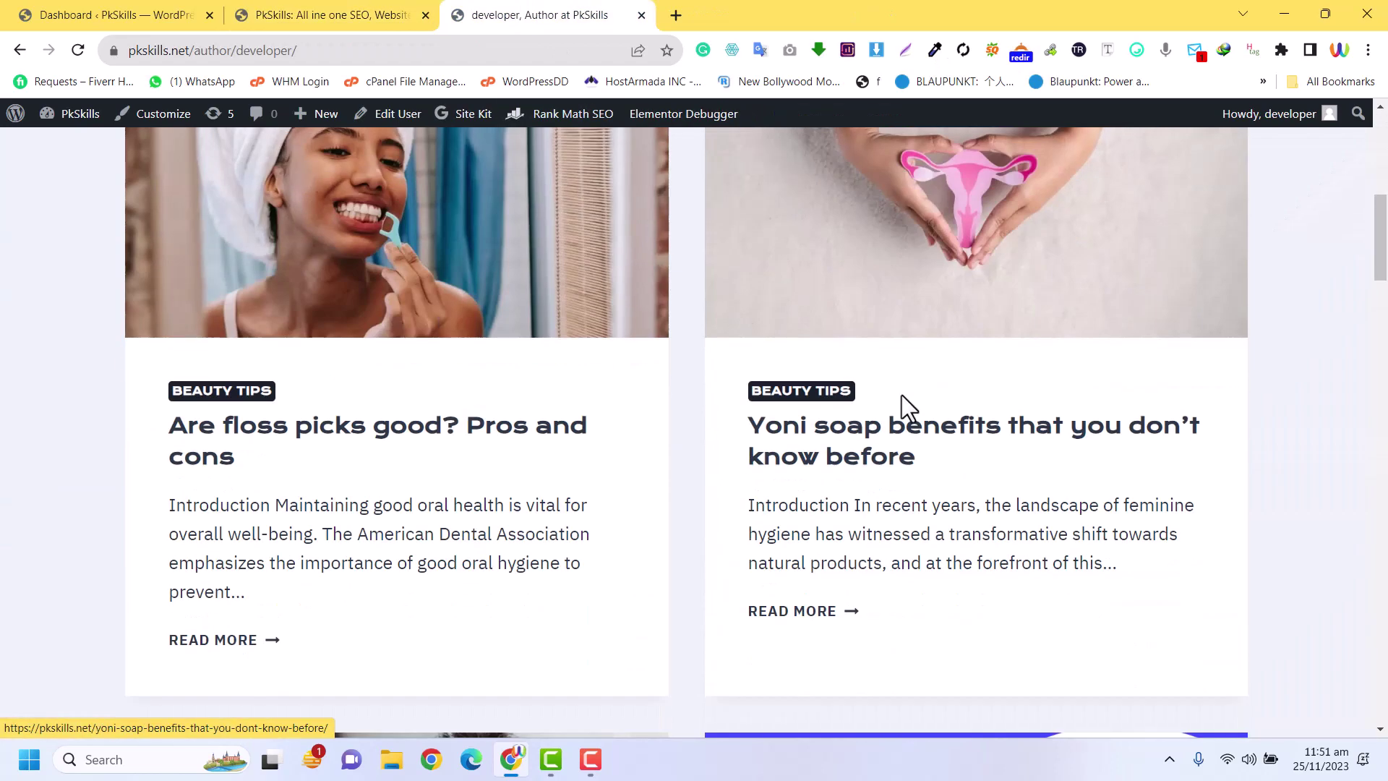
{"action": "scroll", "coordinate": [901, 399], "scroll_direction": "up", "scroll_amount": 7}
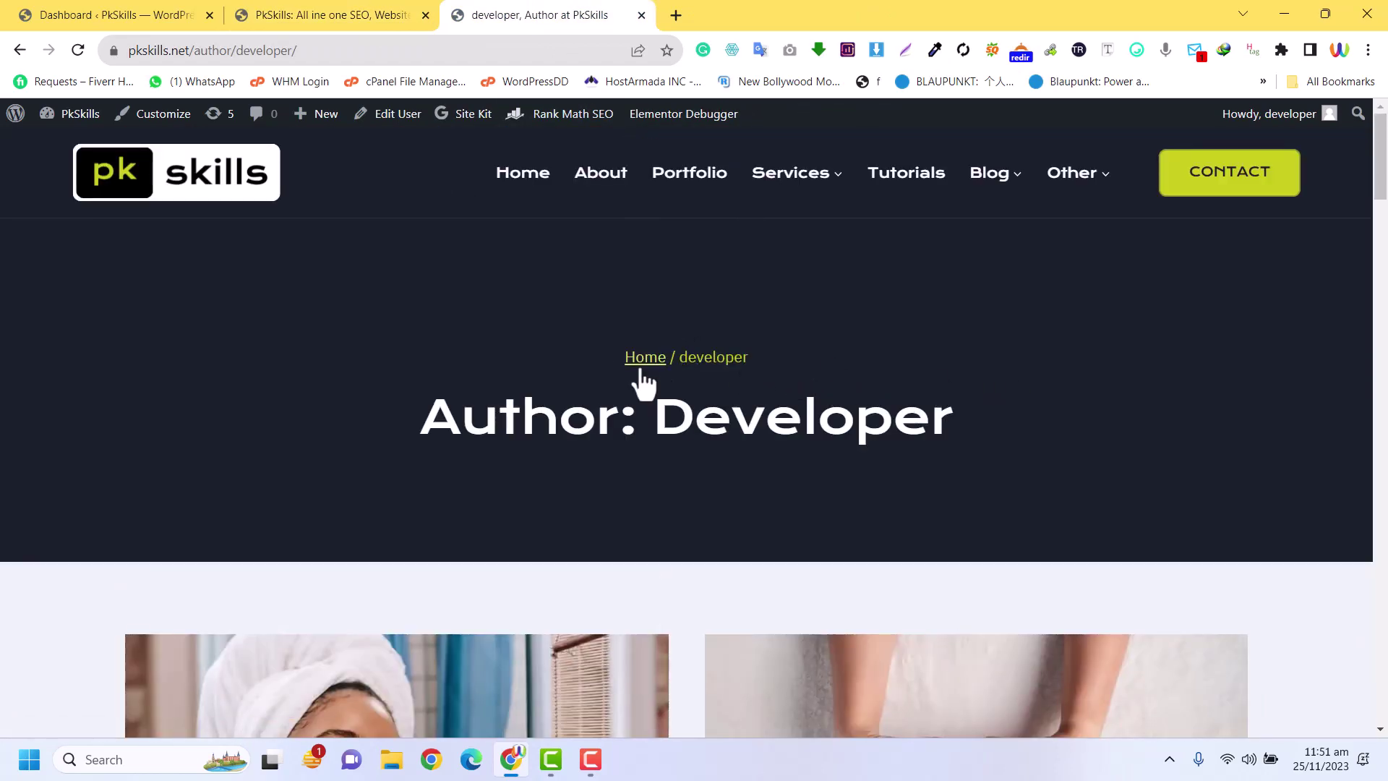
{"action": "scroll", "coordinate": [1134, 387], "scroll_direction": "down", "scroll_amount": 8}
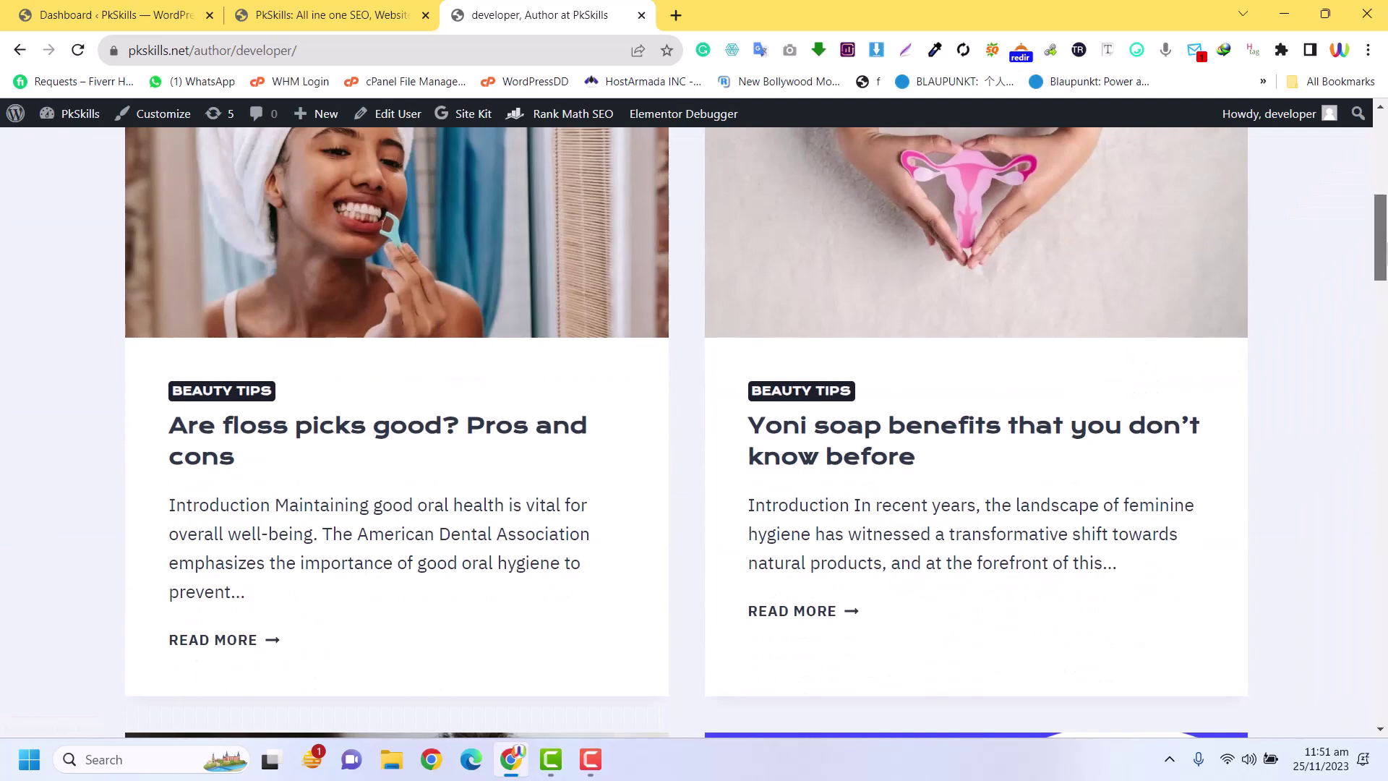
{"action": "left_click_drag", "start_coordinate": [1382, 246], "coordinate": [1383, 174]}
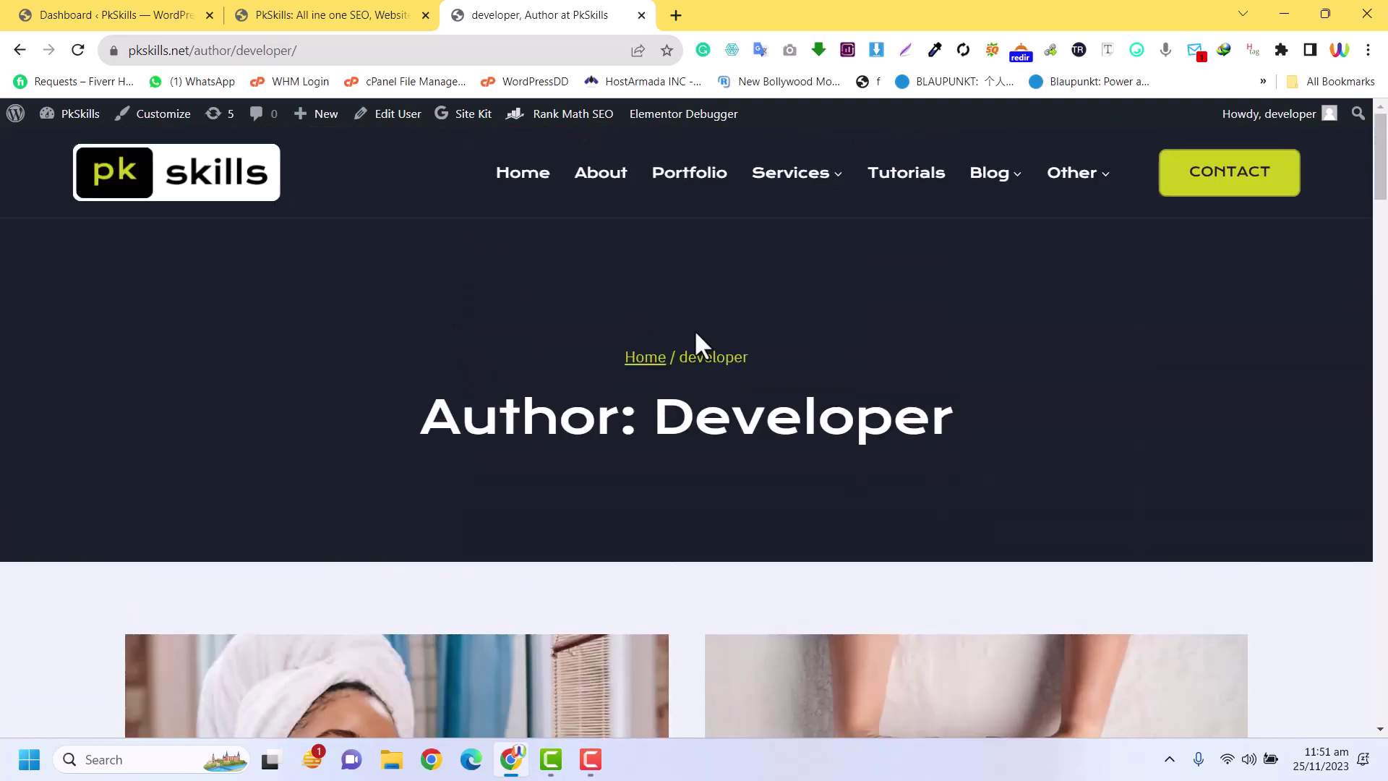
{"action": "left_click_drag", "start_coordinate": [597, 415], "coordinate": [927, 388]}
{"action": "left_click", "coordinate": [927, 388]}
{"action": "left_click", "coordinate": [372, 13]}
From the admin dashboard, use Templates › Add New and open the template-type list
{"action": "left_click", "coordinate": [88, 13]}
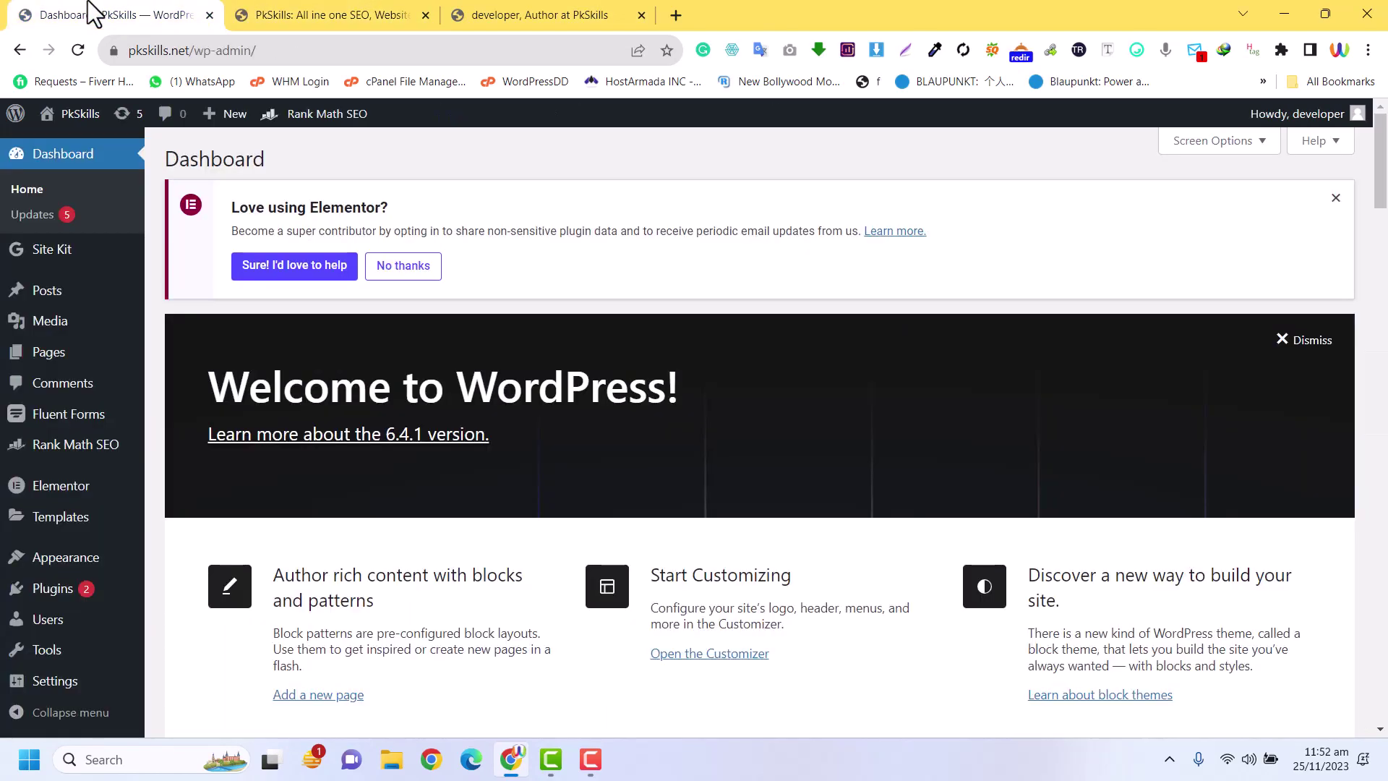
{"action": "scroll", "coordinate": [227, 449], "scroll_direction": "down", "scroll_amount": 4}
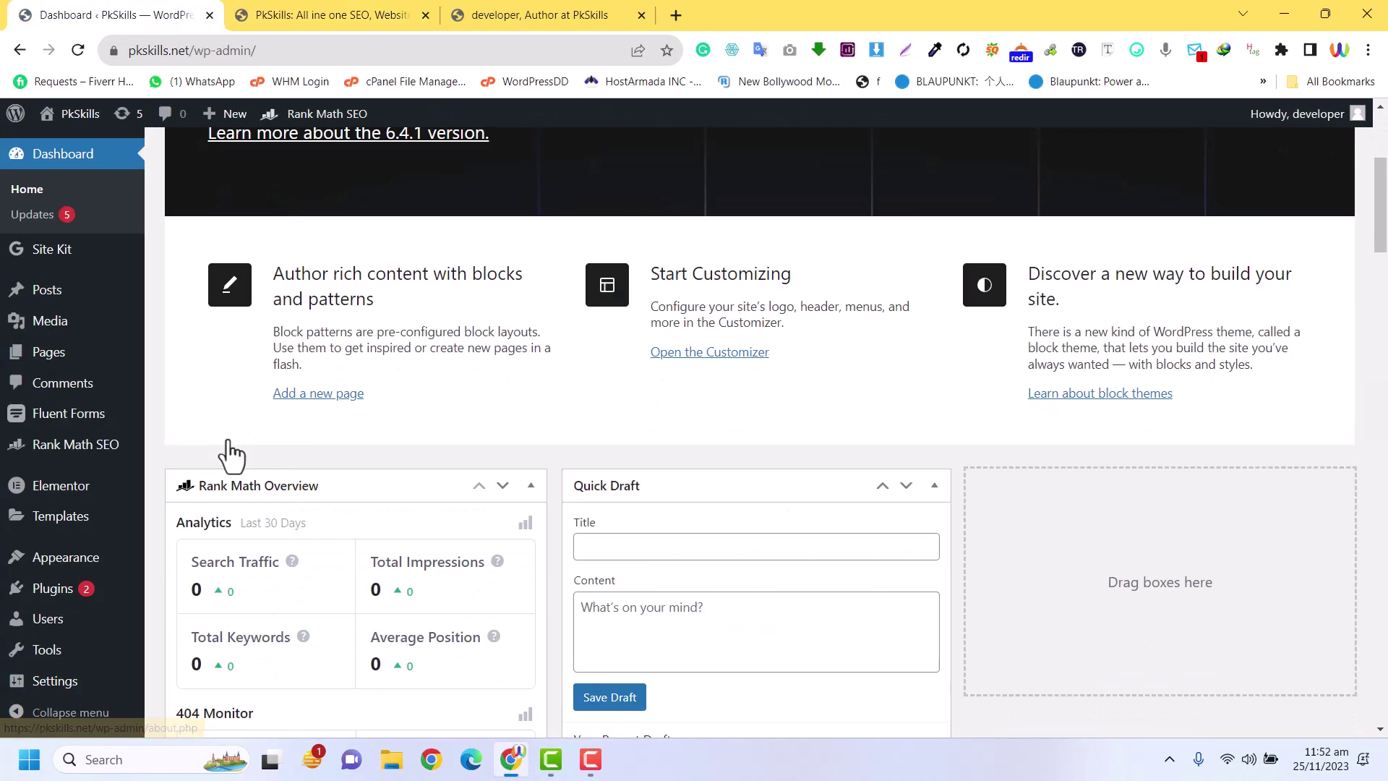
{"action": "scroll", "coordinate": [227, 449], "scroll_direction": "up", "scroll_amount": 4}
{"action": "mouse_move", "coordinate": [104, 498]}
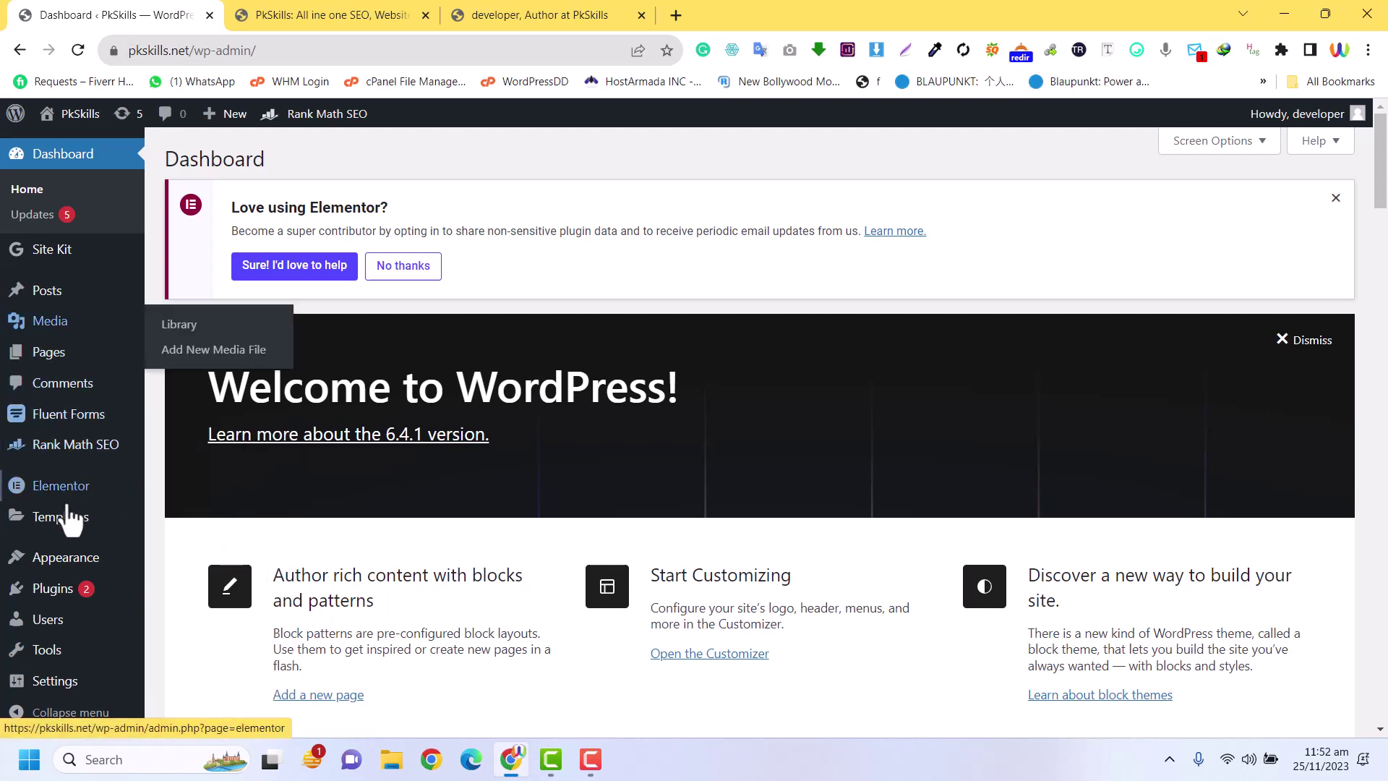
{"action": "mouse_move", "coordinate": [70, 518]}
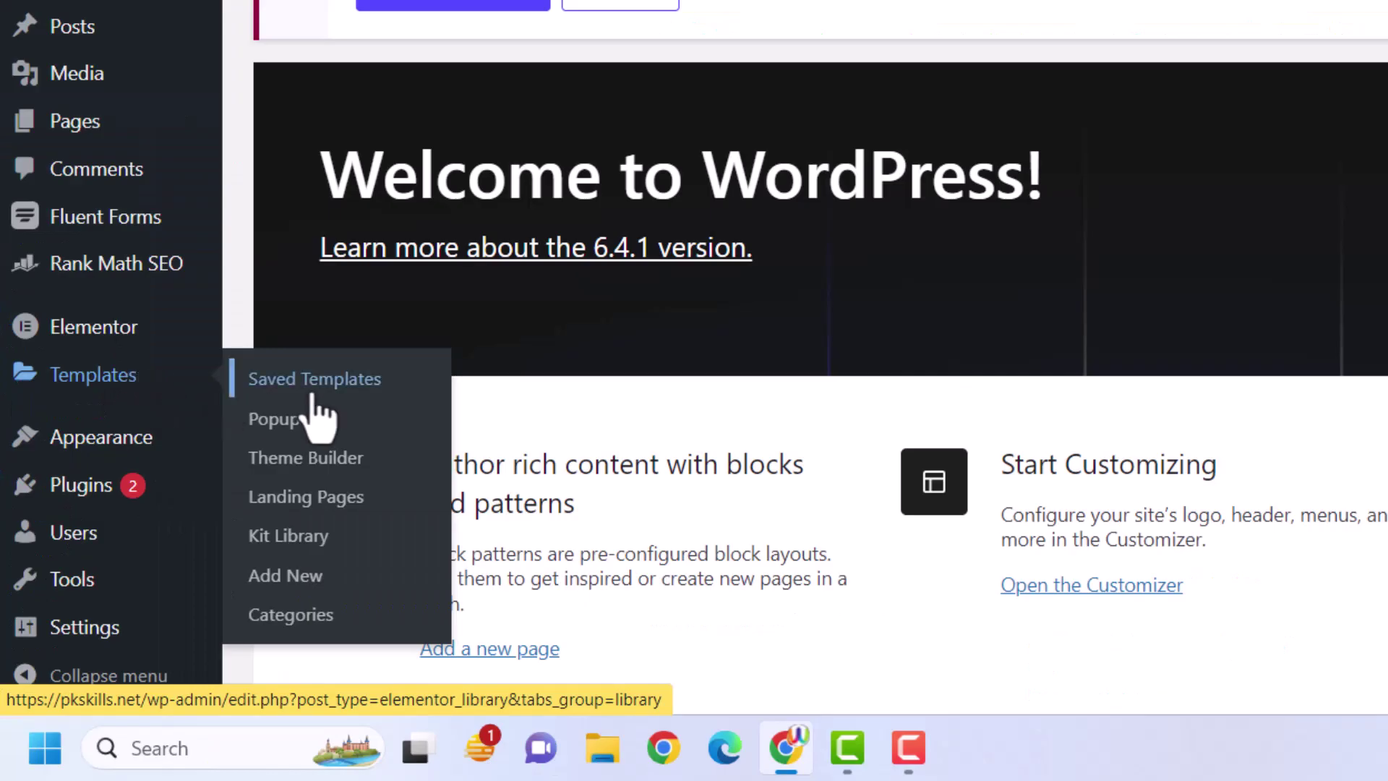
{"action": "left_click", "coordinate": [303, 582]}
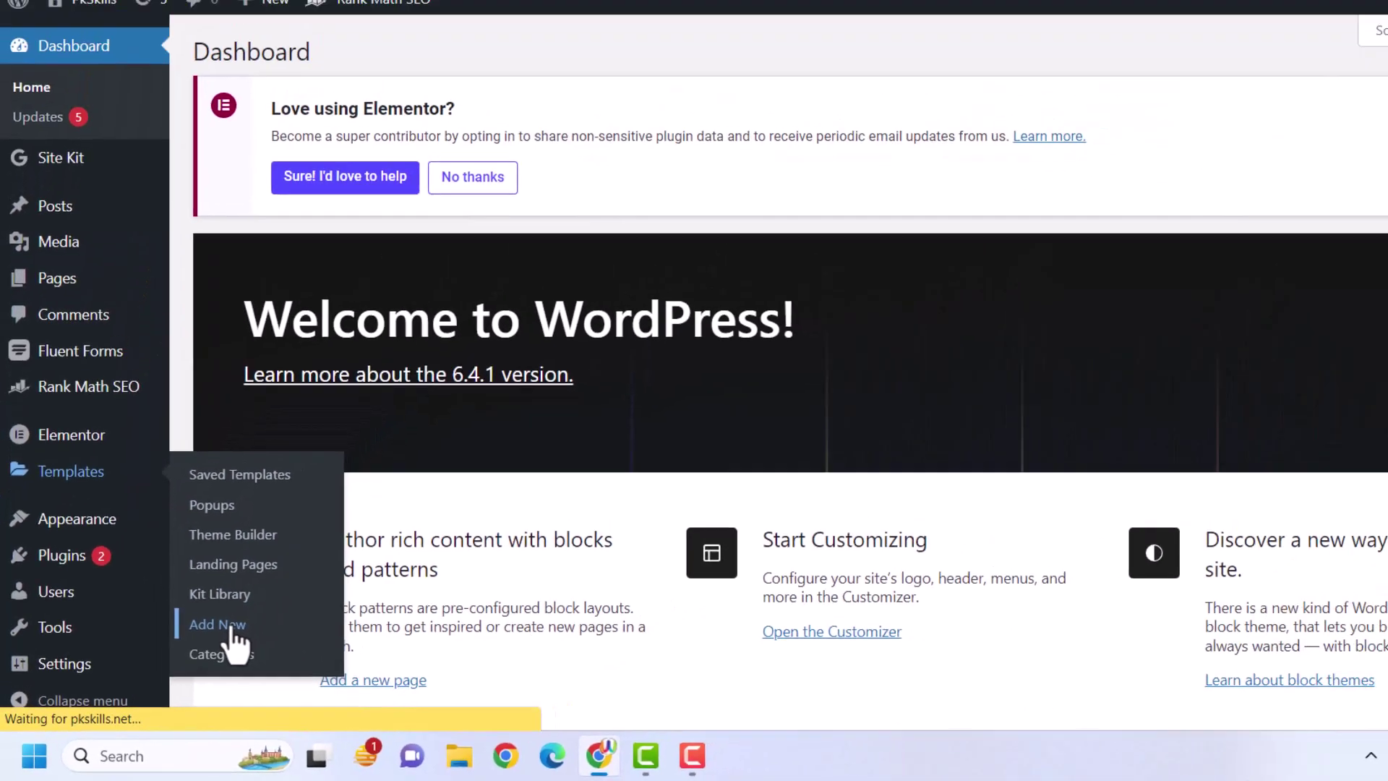
{"action": "left_click", "coordinate": [703, 409]}
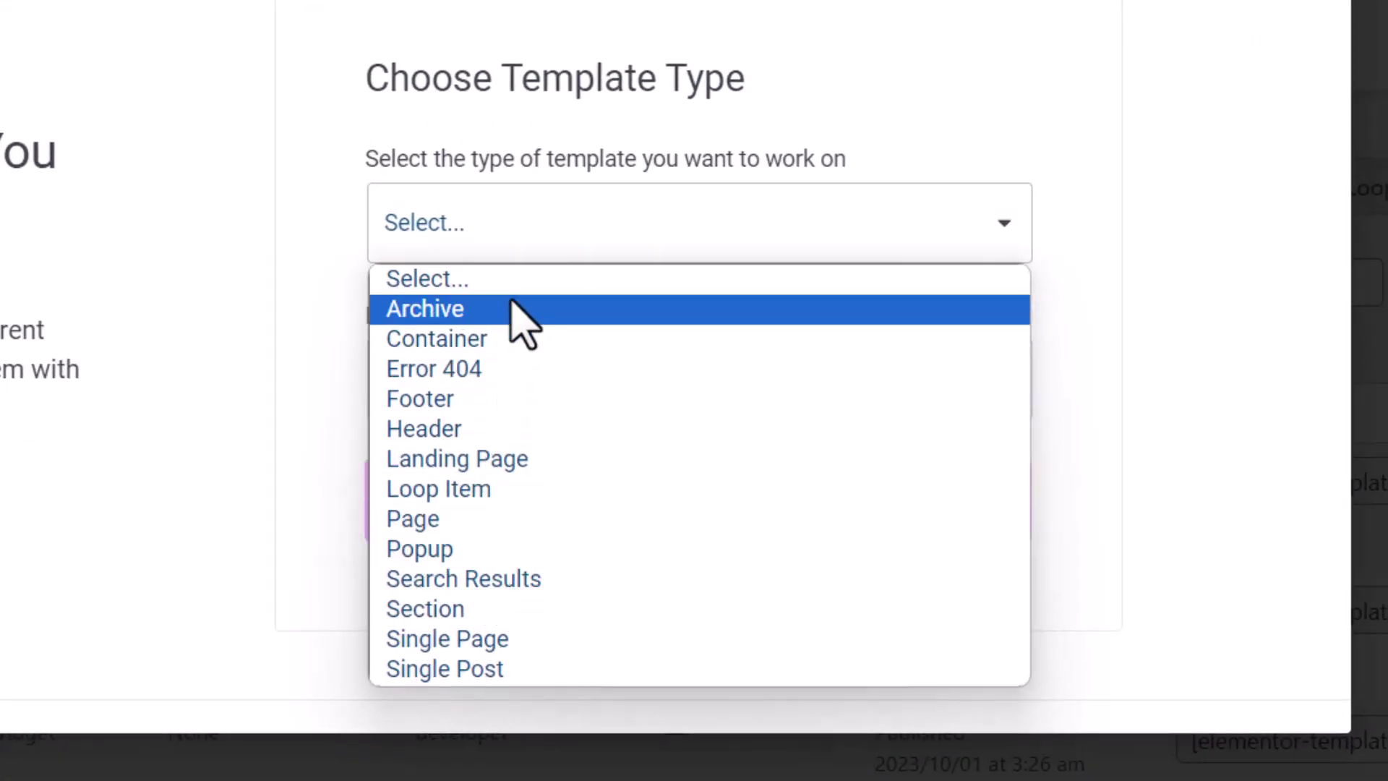
Create an Archive-type template named 'Author Page Template'
{"action": "left_click", "coordinate": [514, 308]}
{"action": "left_click", "coordinate": [524, 403]}
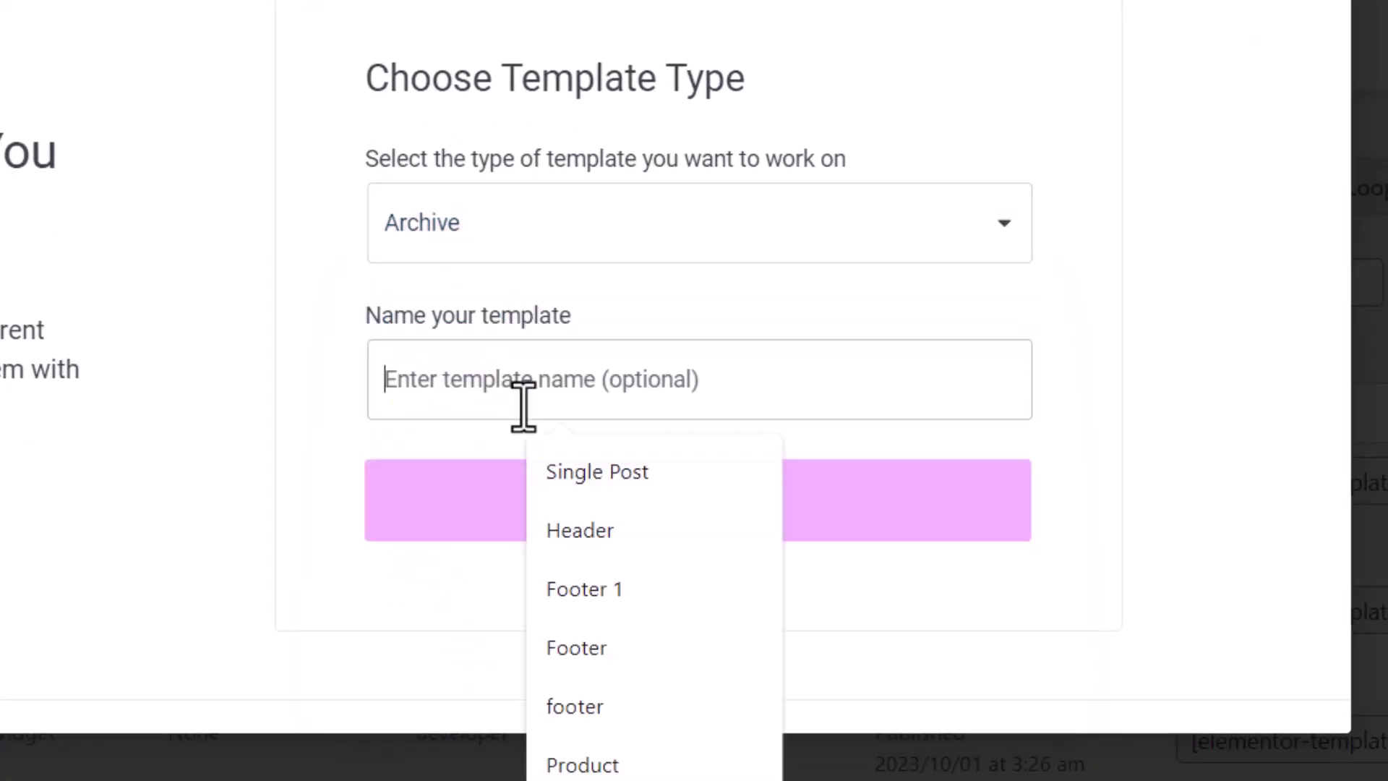
{"action": "type", "text": "Author Page Template"}
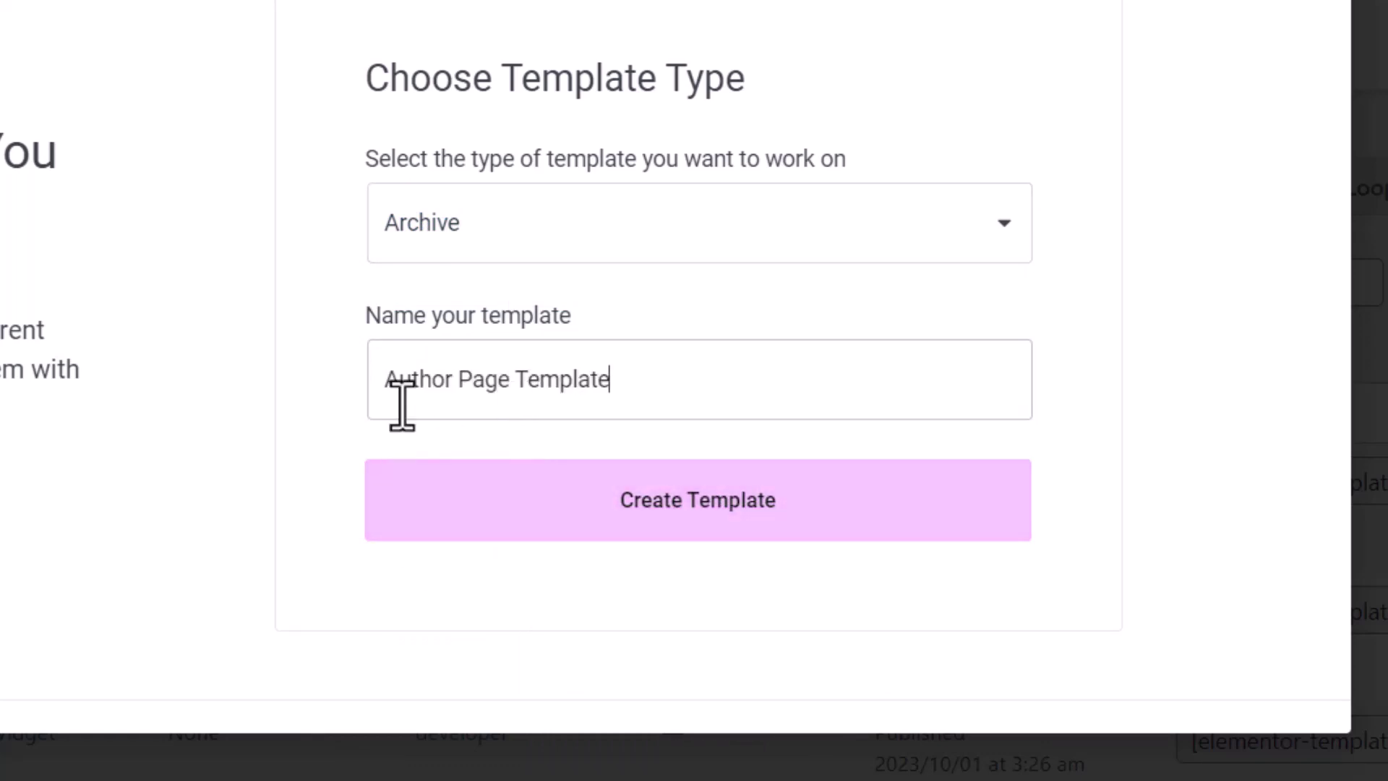
{"action": "left_click_drag", "start_coordinate": [727, 387], "coordinate": [443, 394]}
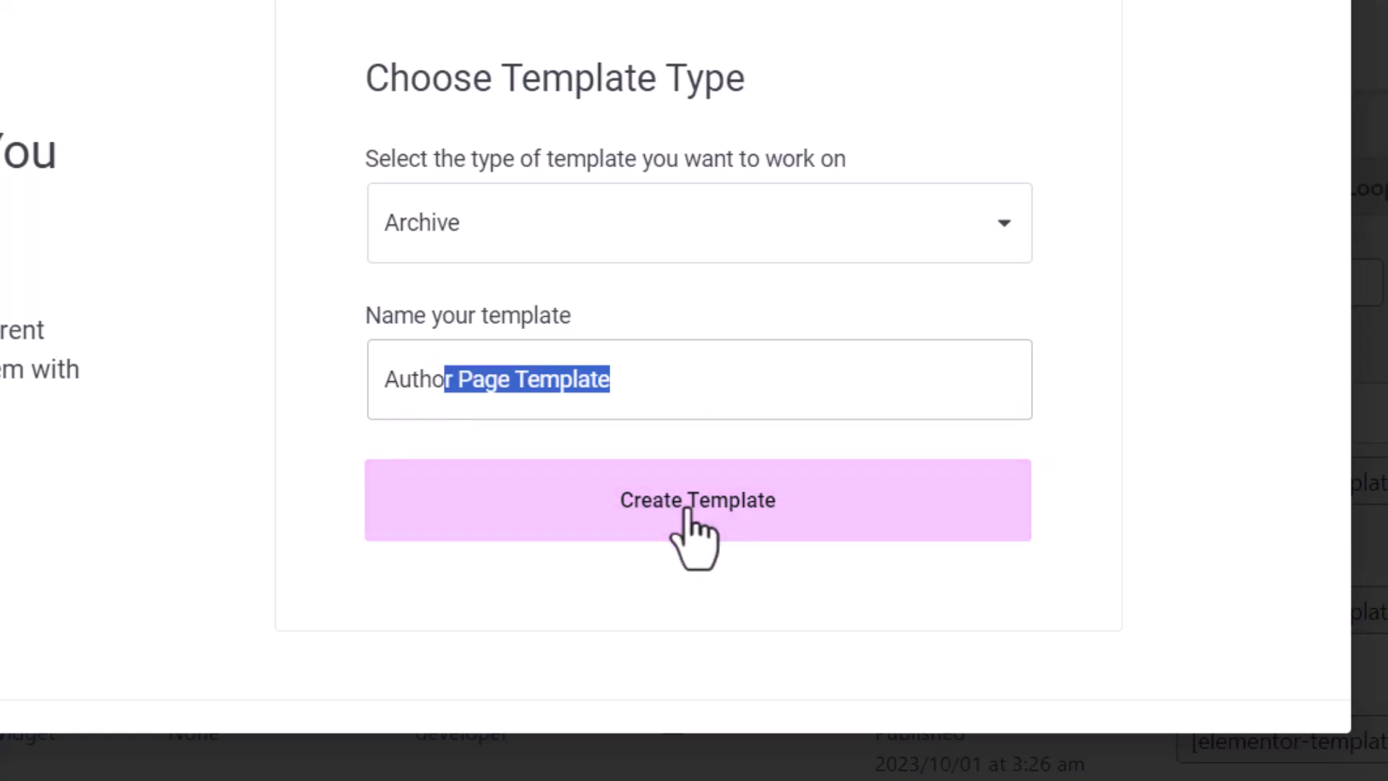
{"action": "left_click", "coordinate": [686, 515]}
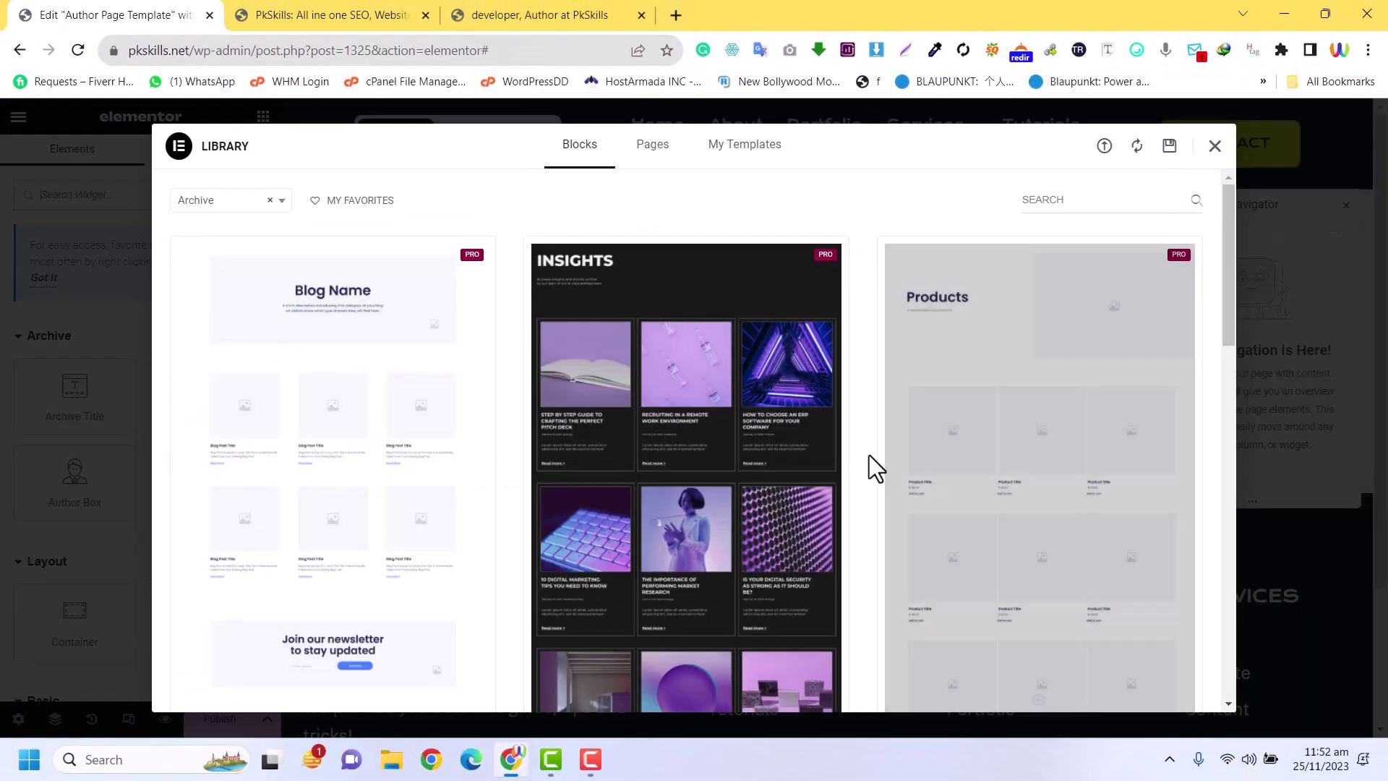
Dismiss the Library and Navigator, then add a boxed 1140 px Flexbox container at the top
{"action": "scroll", "coordinate": [998, 361], "scroll_direction": "down", "scroll_amount": 10}
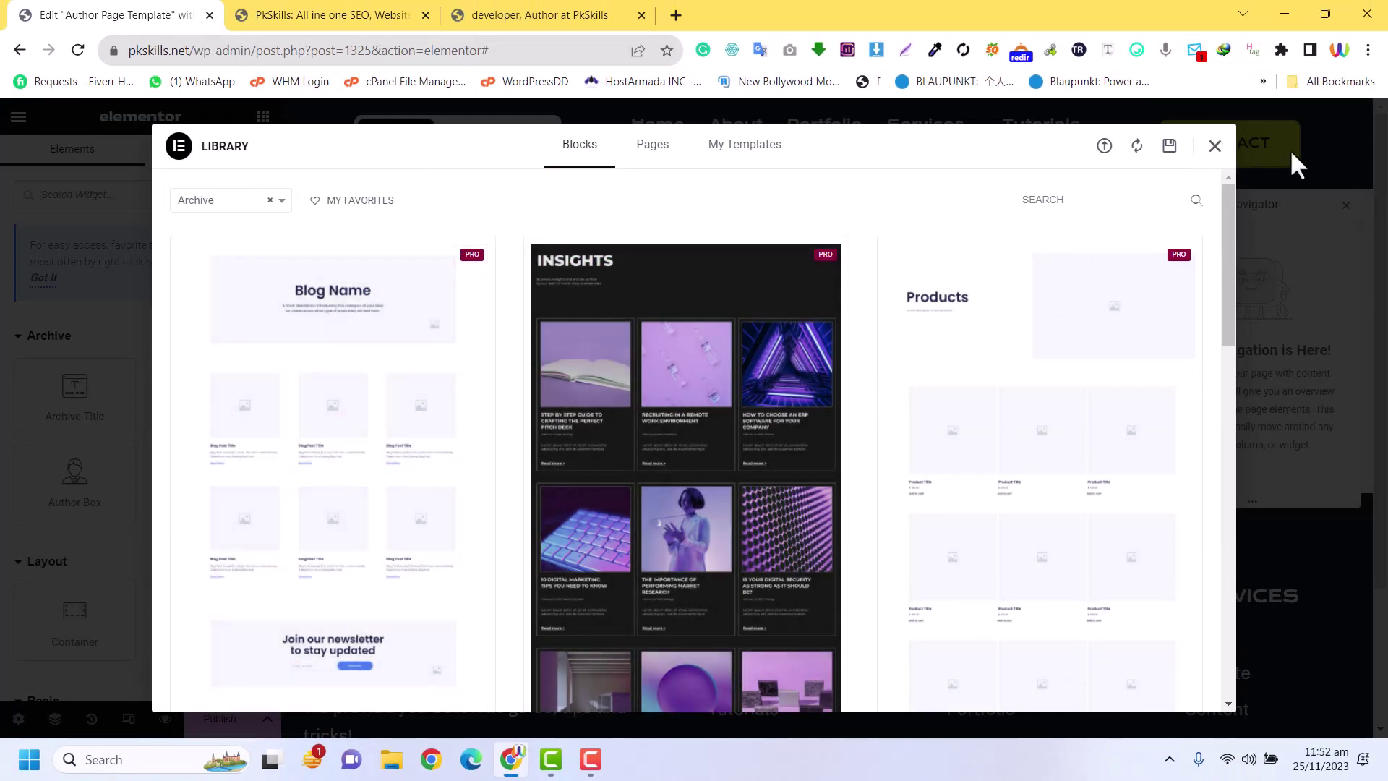
{"action": "left_click", "coordinate": [1205, 145]}
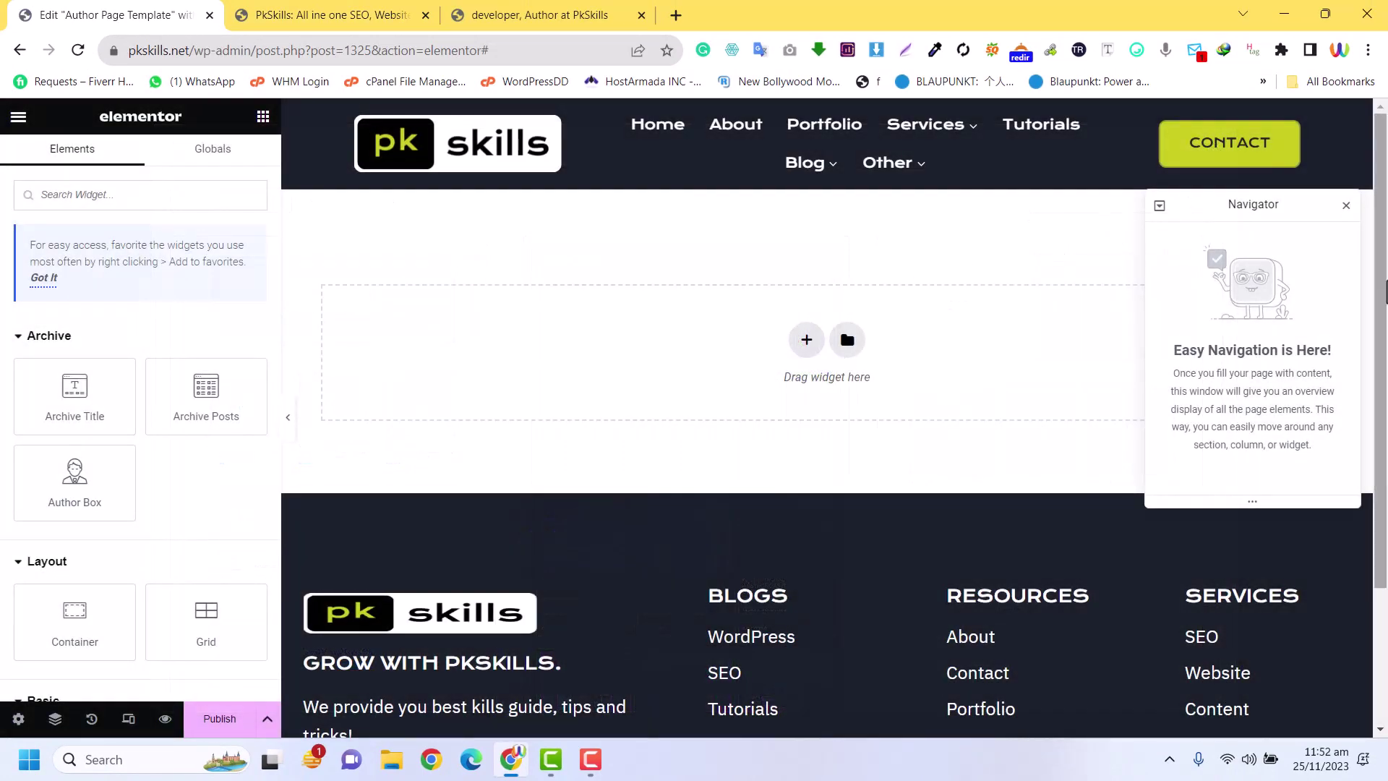
{"action": "left_click", "coordinate": [1346, 207]}
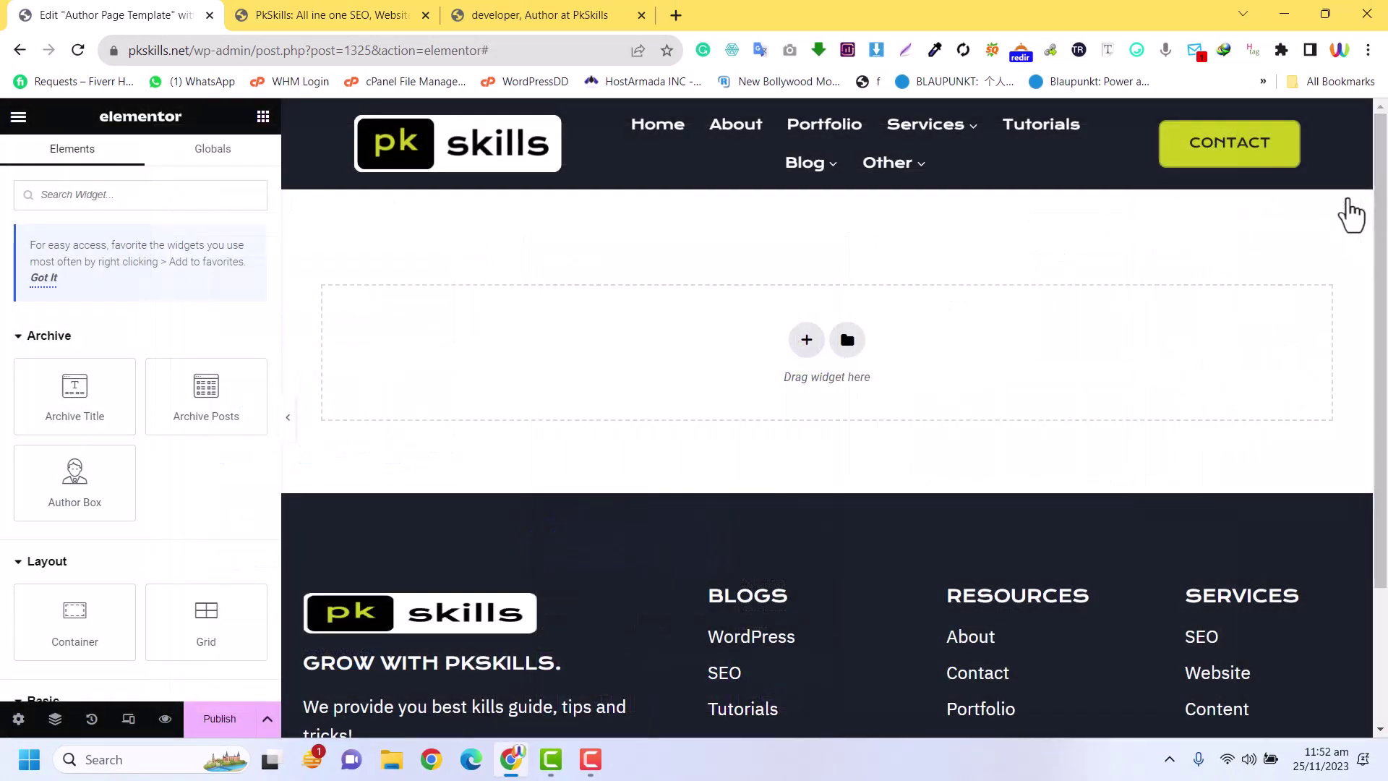
{"action": "left_click", "coordinate": [807, 341]}
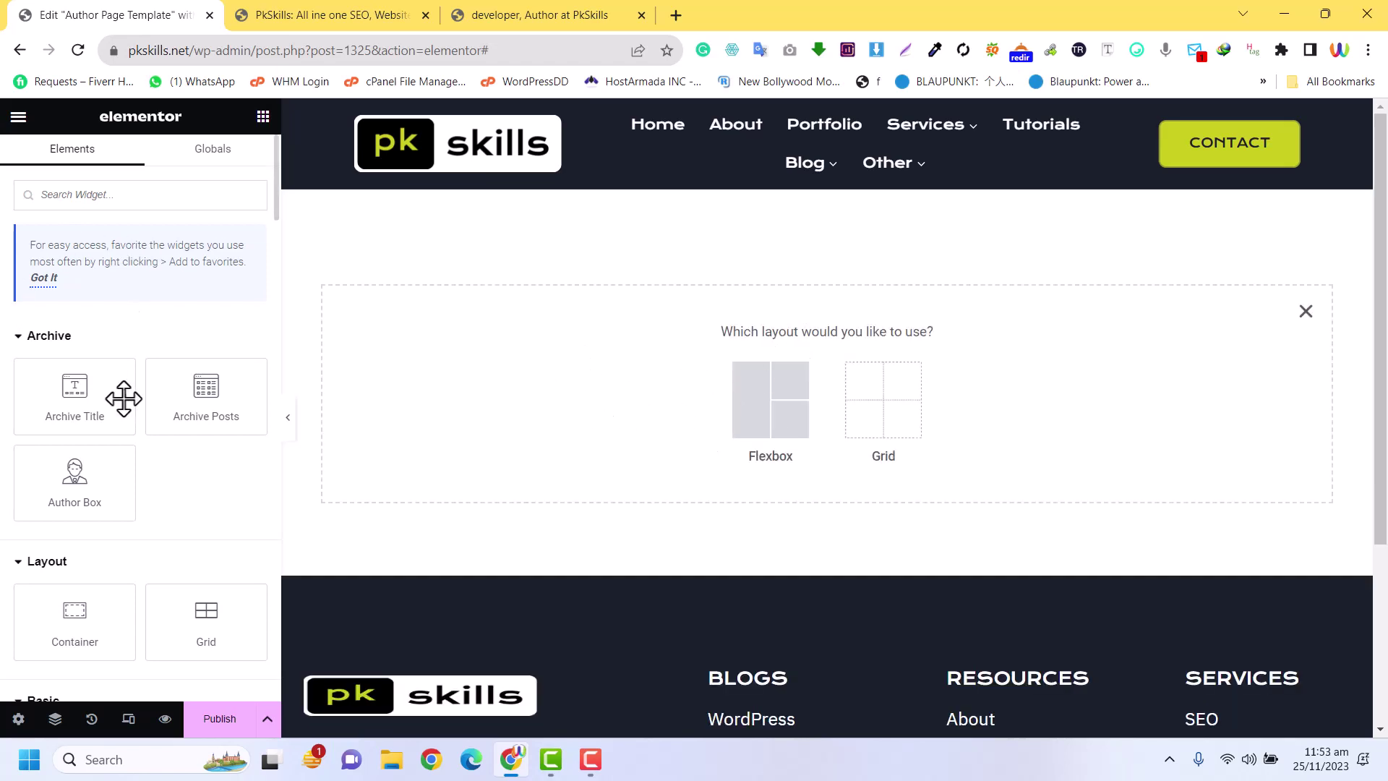
{"action": "scroll", "coordinate": [122, 409], "scroll_direction": "down", "scroll_amount": 4}
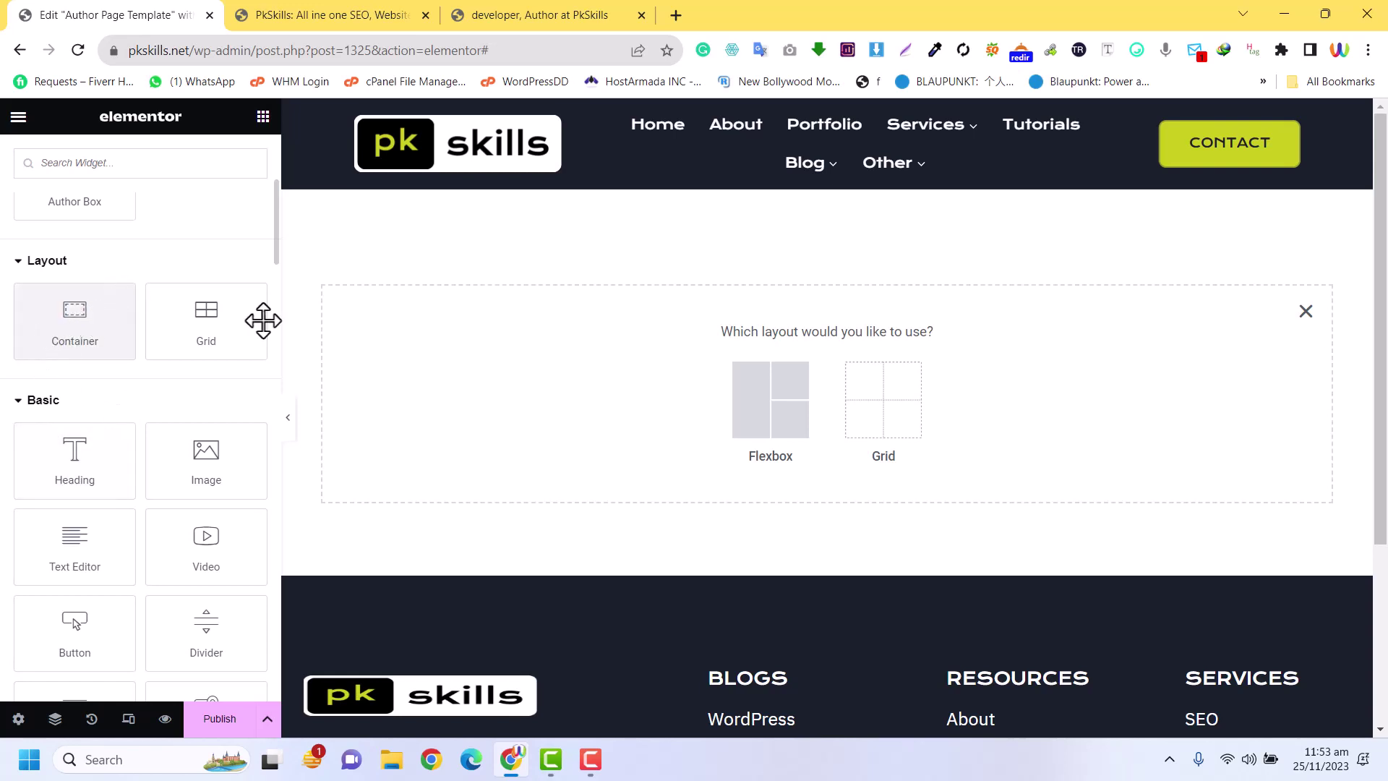
{"action": "left_click", "coordinate": [1306, 311]}
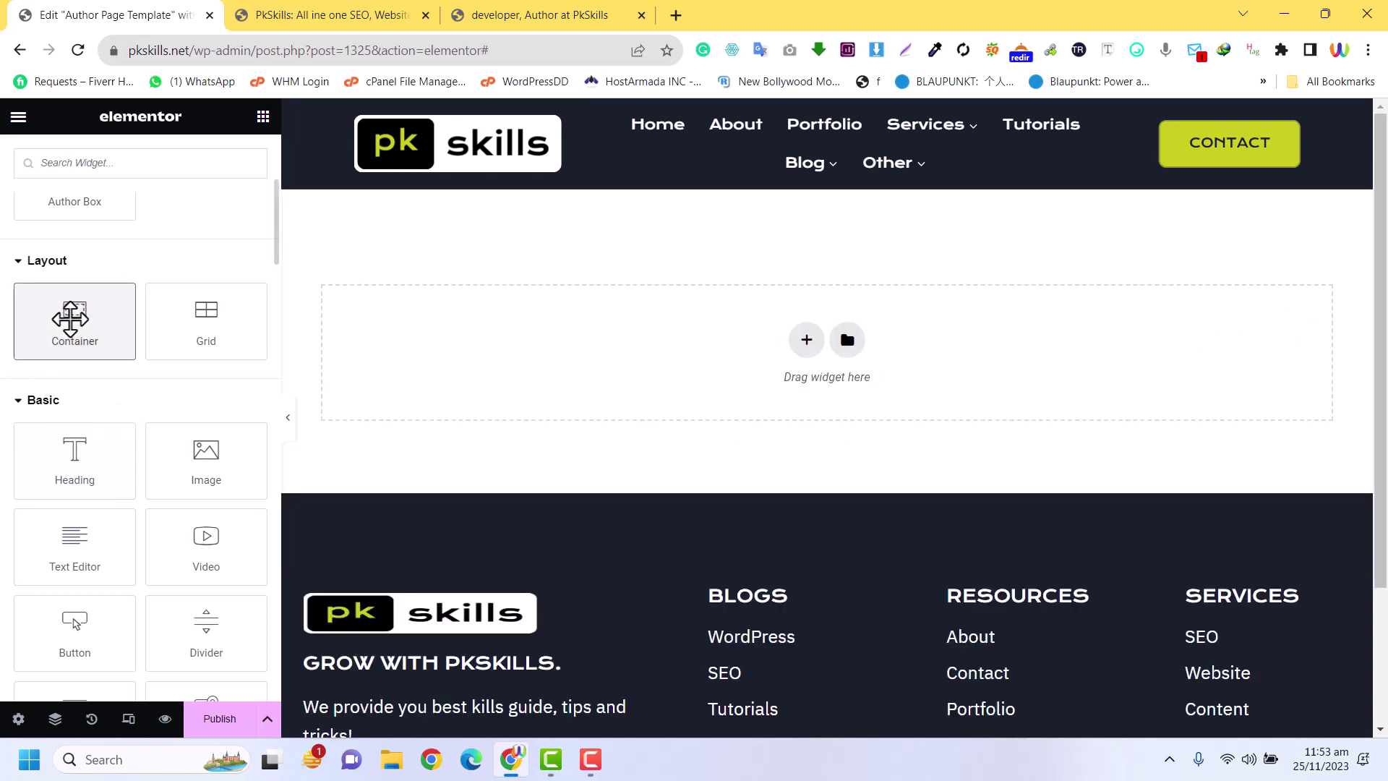
{"action": "left_click", "coordinate": [70, 318]}
{"action": "left_click_drag", "start_coordinate": [70, 319], "coordinate": [180, 341]}
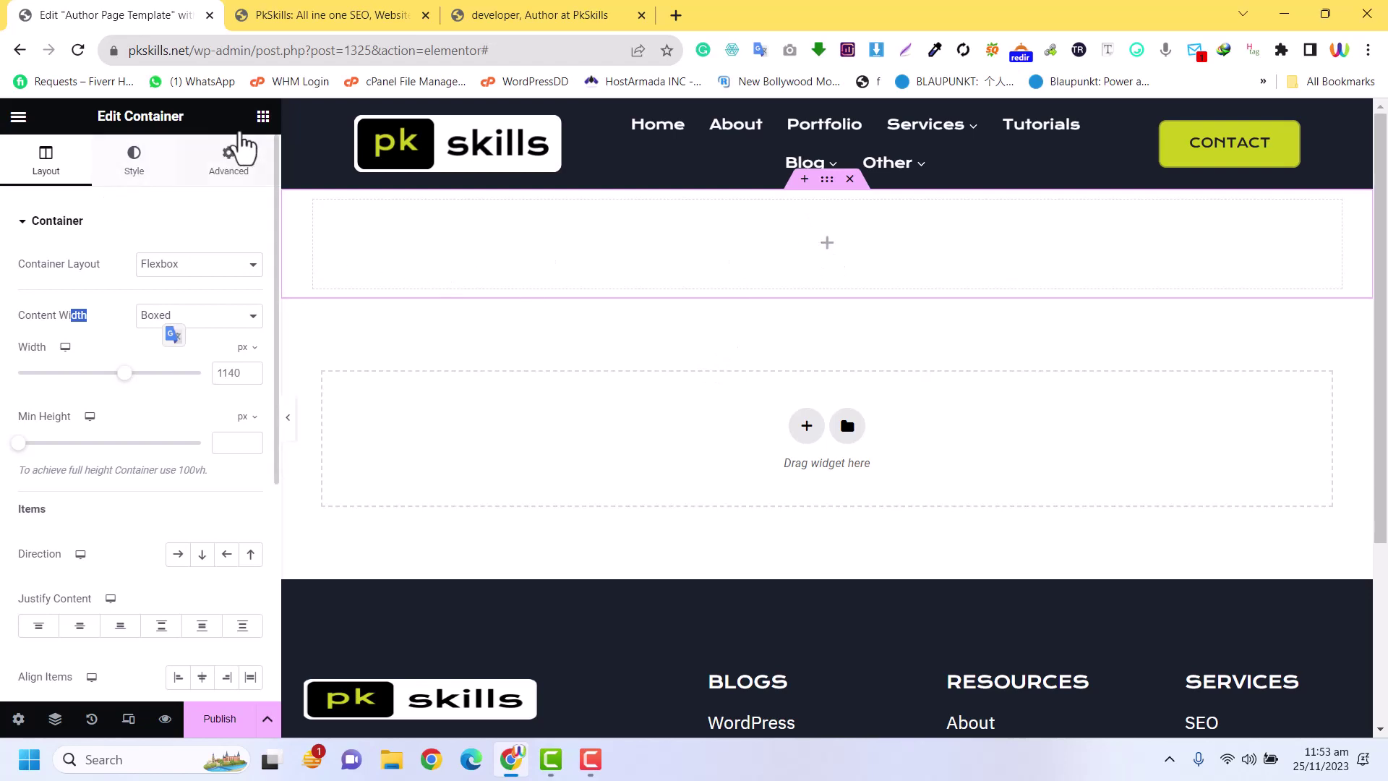
Search for 'image' among the widgets and drop an Image widget into the top container
{"action": "left_click", "coordinate": [264, 125]}
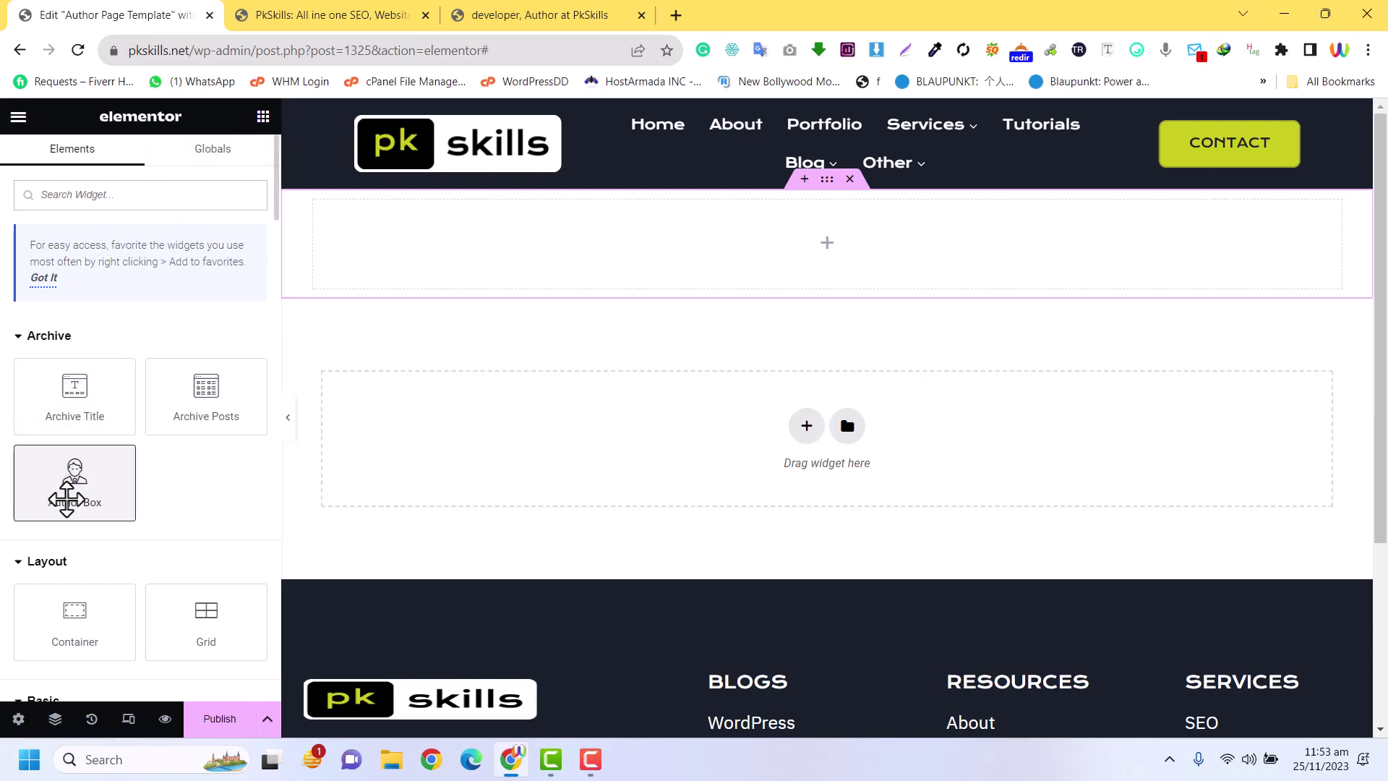
{"action": "left_click_drag", "start_coordinate": [68, 496], "coordinate": [73, 467]}
{"action": "left_click", "coordinate": [105, 186]}
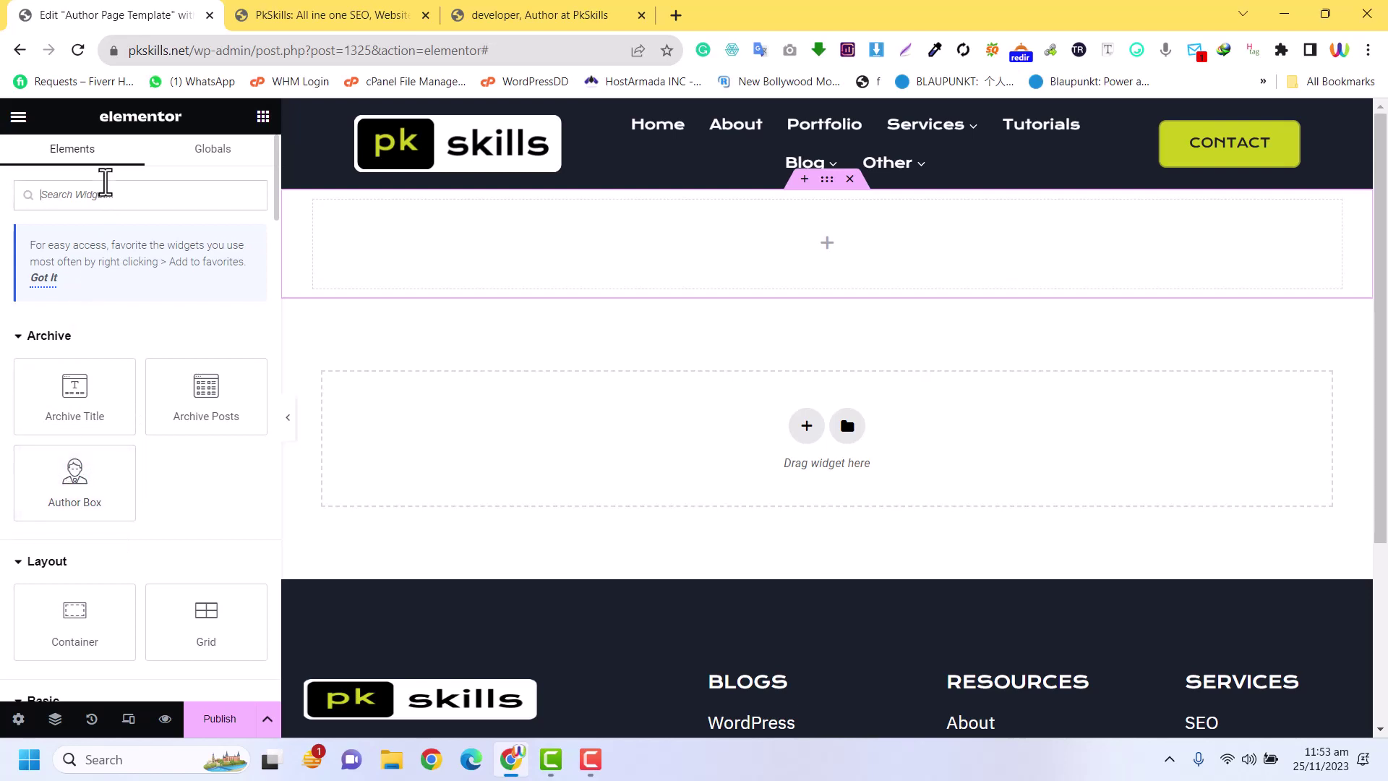
{"action": "type", "text": "imag"}
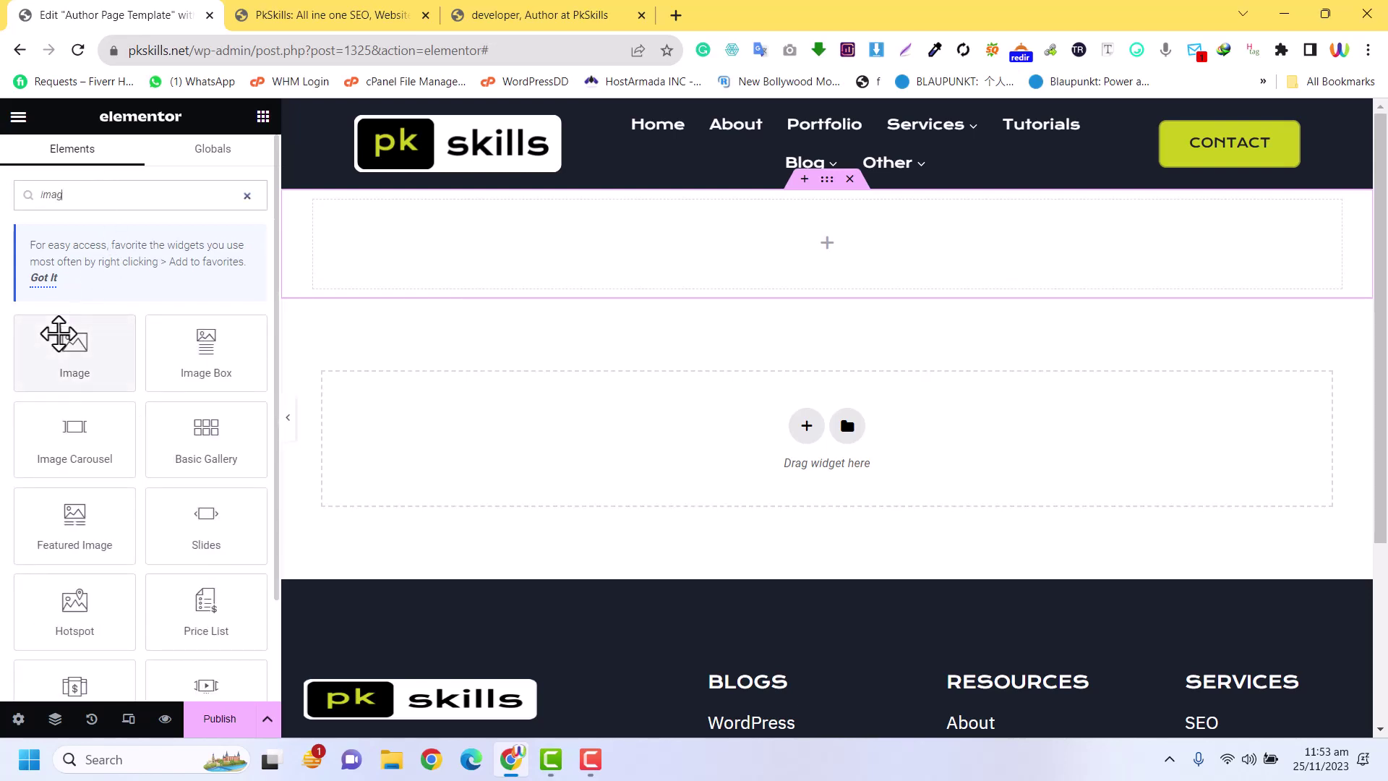
{"action": "left_click_drag", "start_coordinate": [62, 332], "coordinate": [871, 227]}
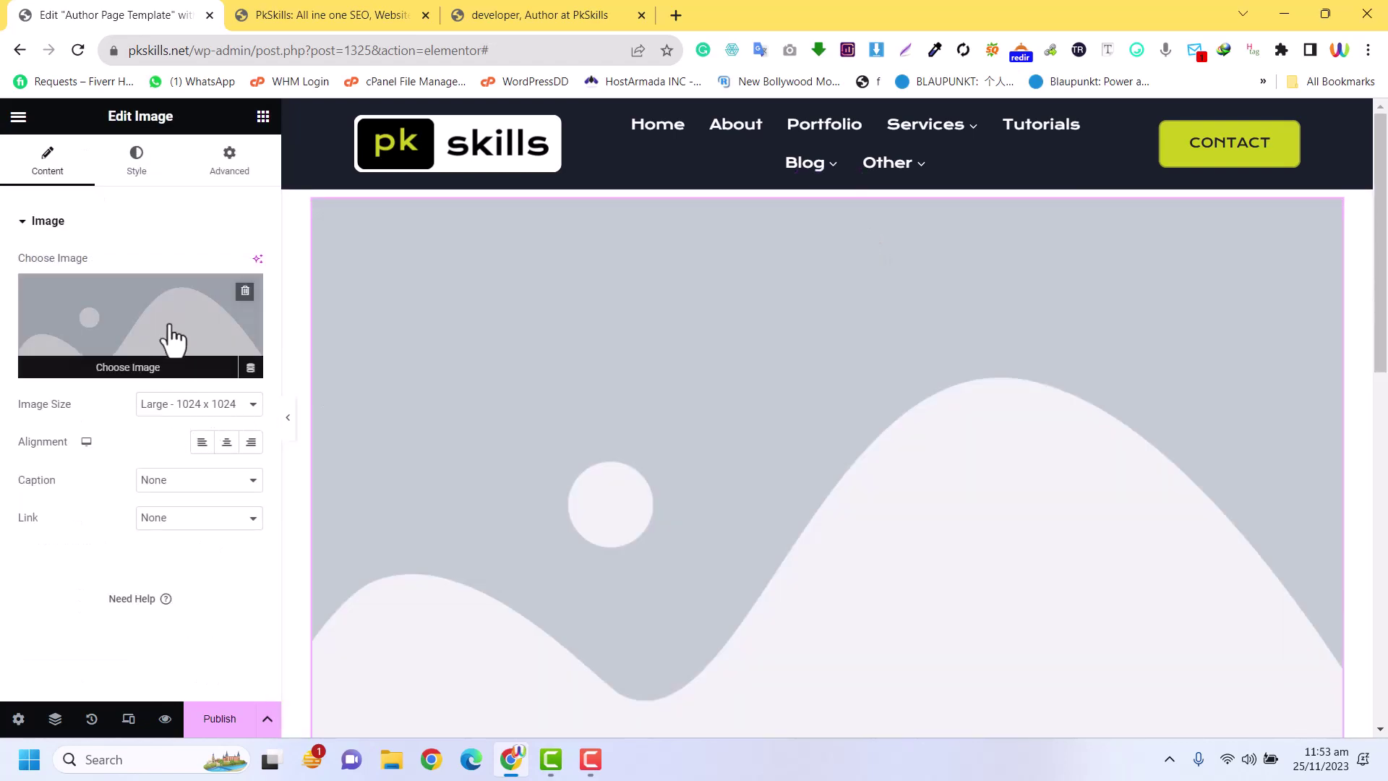
Make the image the dynamic Author Profile Picture at Full size, centred, then open Publish settings
{"action": "left_click", "coordinate": [251, 368]}
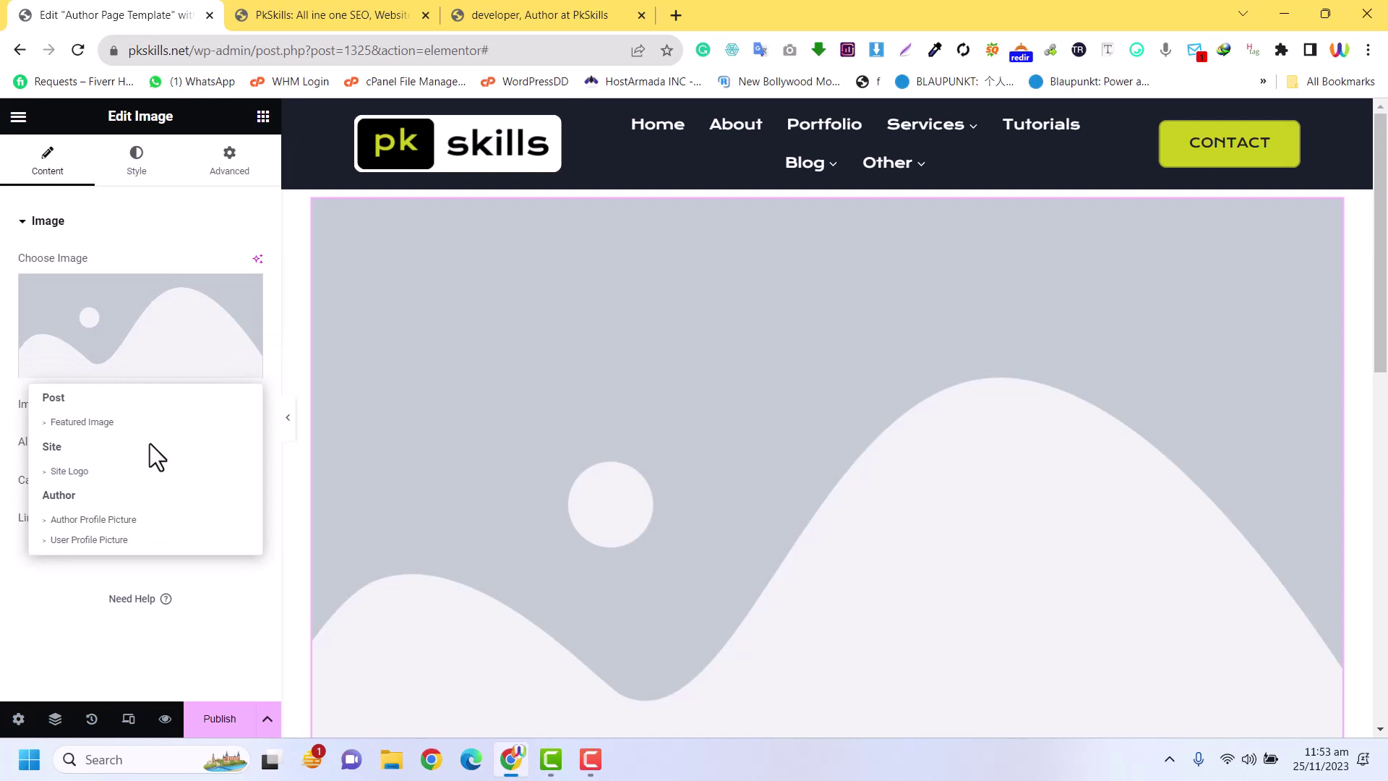
{"action": "left_click", "coordinate": [122, 525]}
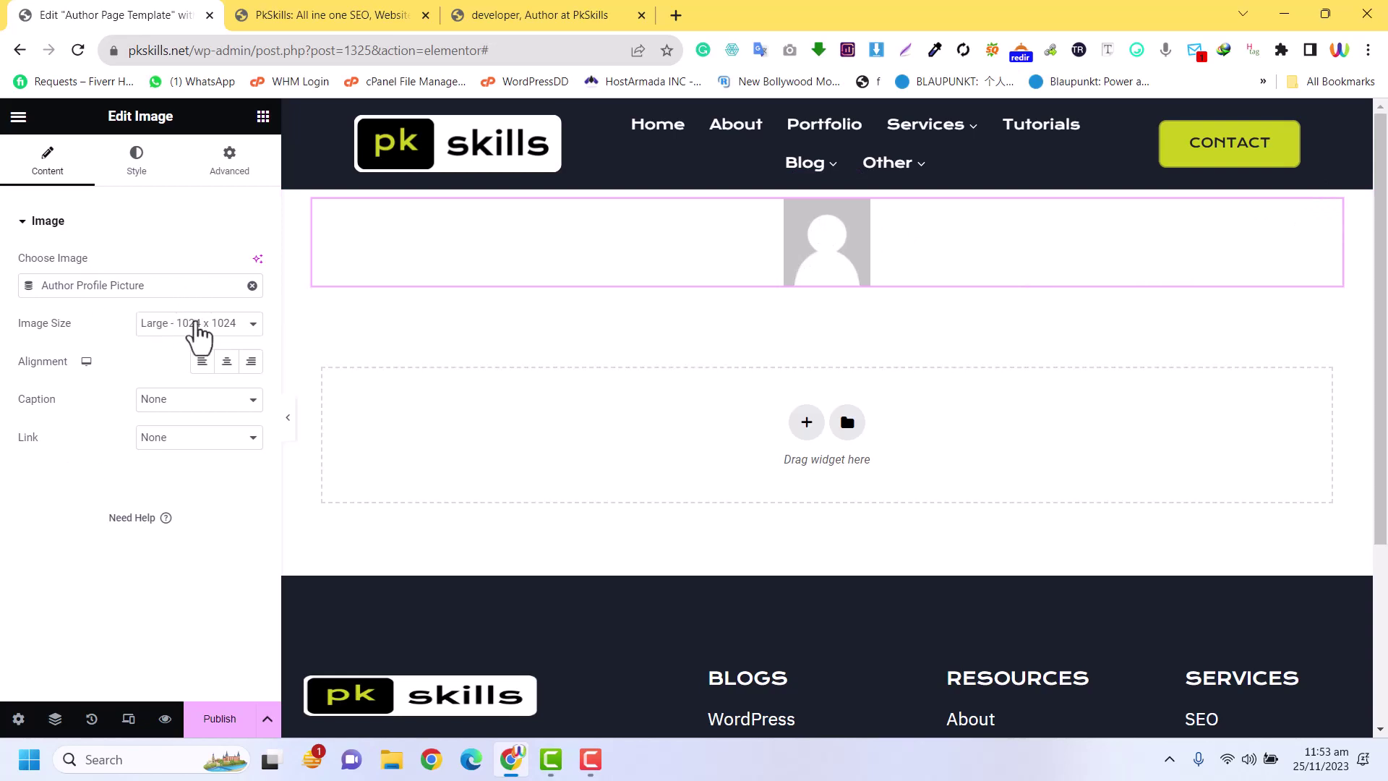
{"action": "left_click", "coordinate": [167, 325]}
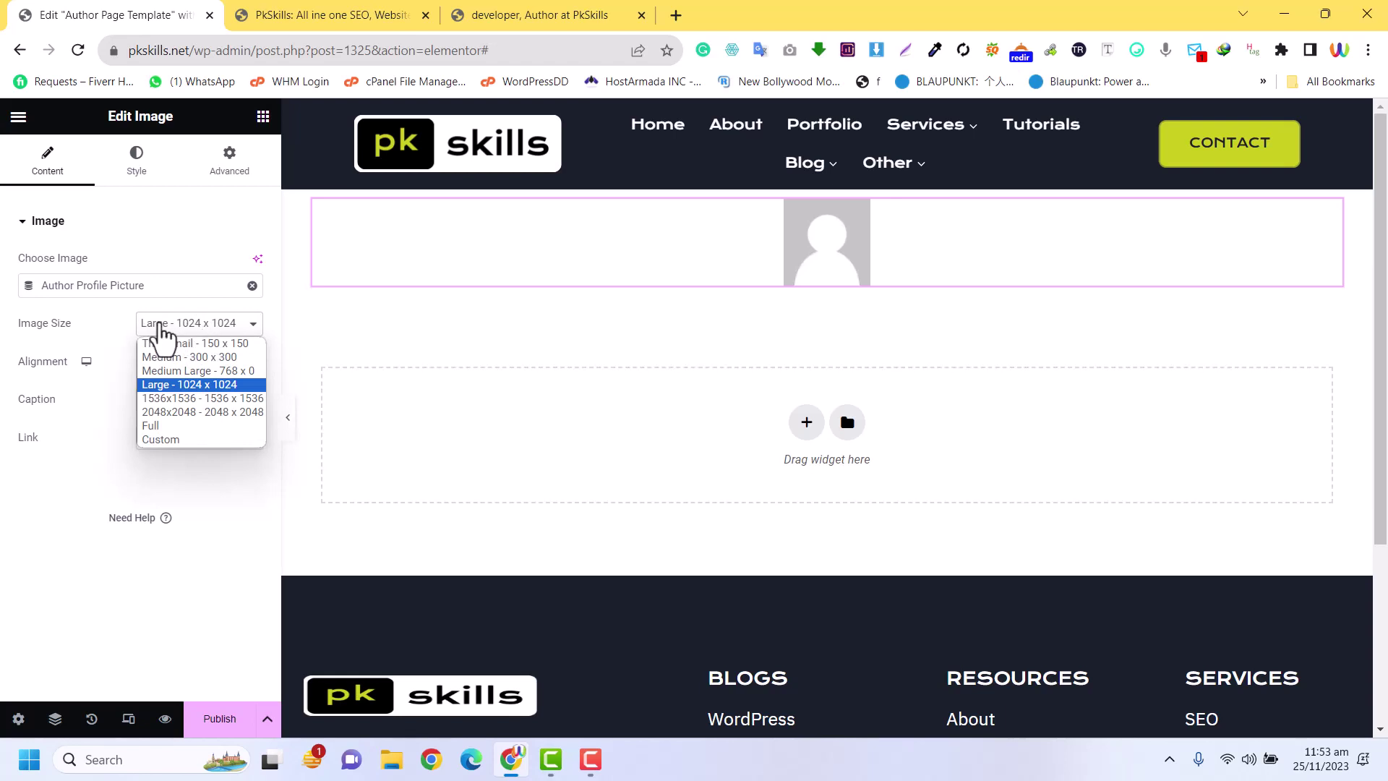
{"action": "left_click", "coordinate": [153, 424]}
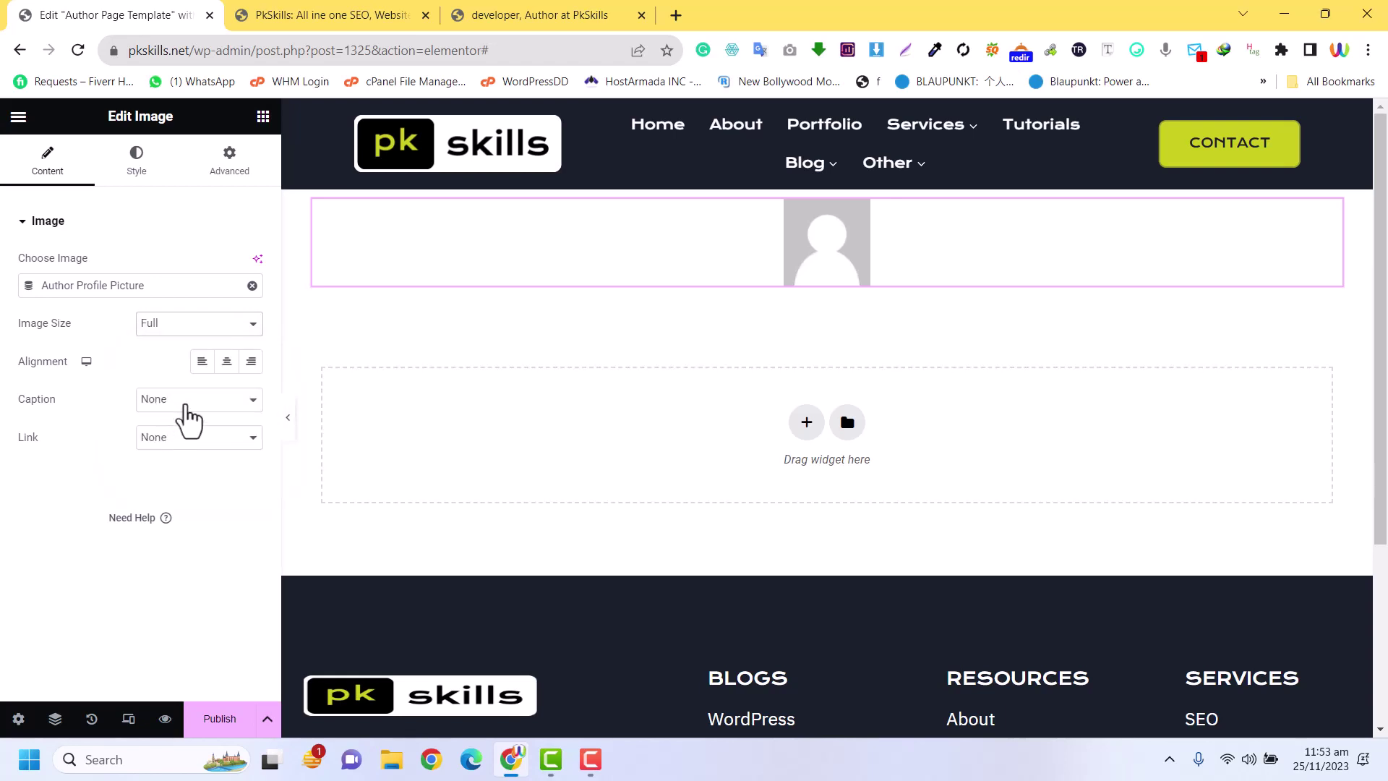
{"action": "left_click", "coordinate": [226, 361]}
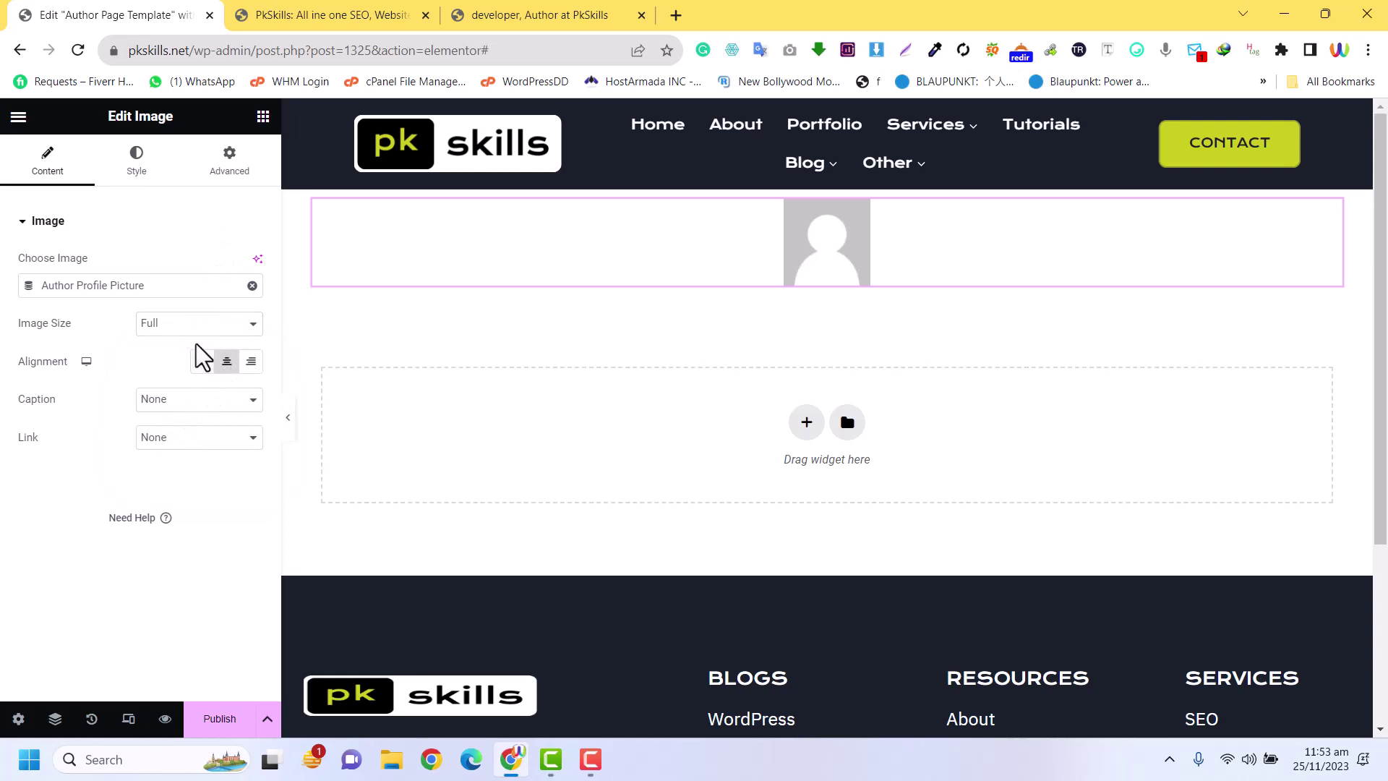
{"action": "left_click", "coordinate": [217, 718]}
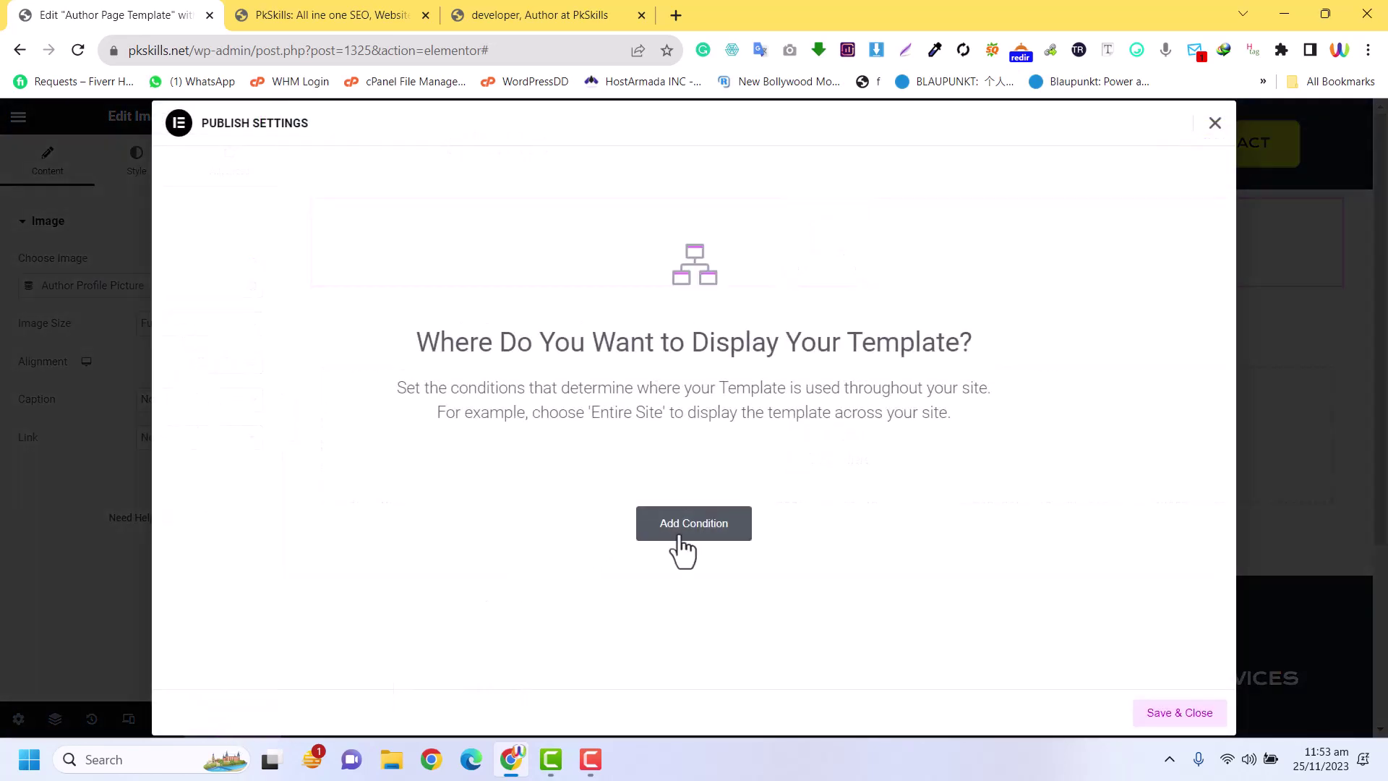
Add the display condition Include › Author Archive › developer and save it
{"action": "left_click", "coordinate": [683, 550]}
{"action": "left_click", "coordinate": [562, 506]}
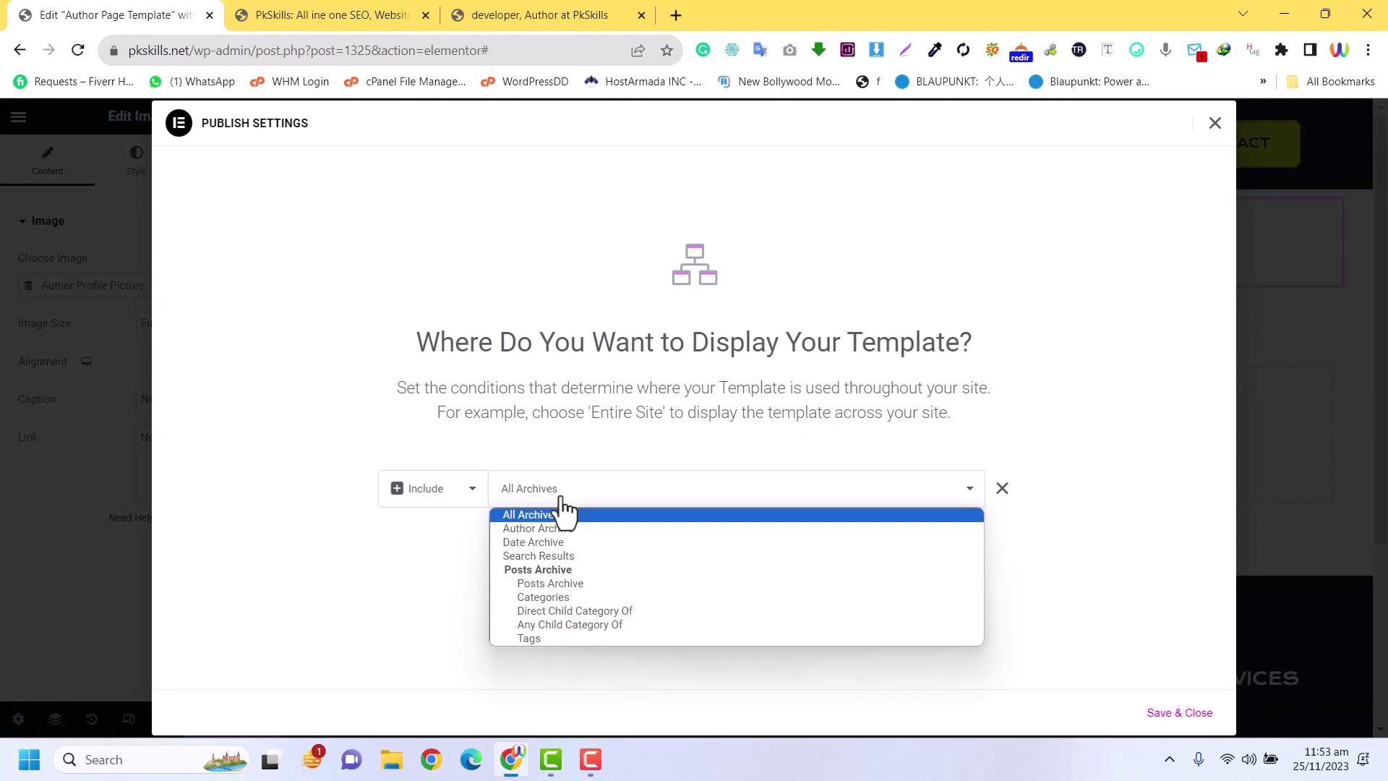
{"action": "left_click", "coordinate": [562, 498]}
{"action": "left_click", "coordinate": [562, 499]}
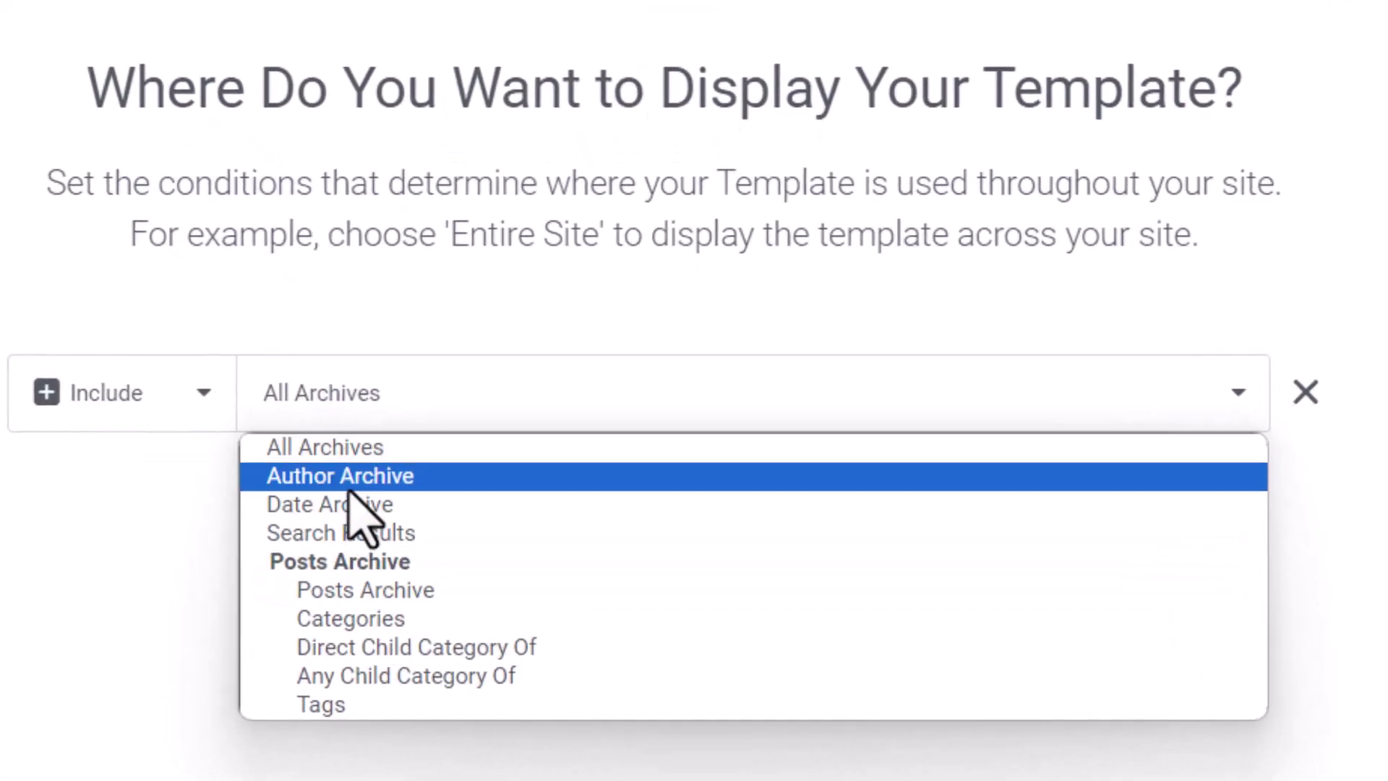
{"action": "left_click", "coordinate": [348, 488]}
{"action": "left_click", "coordinate": [952, 398]}
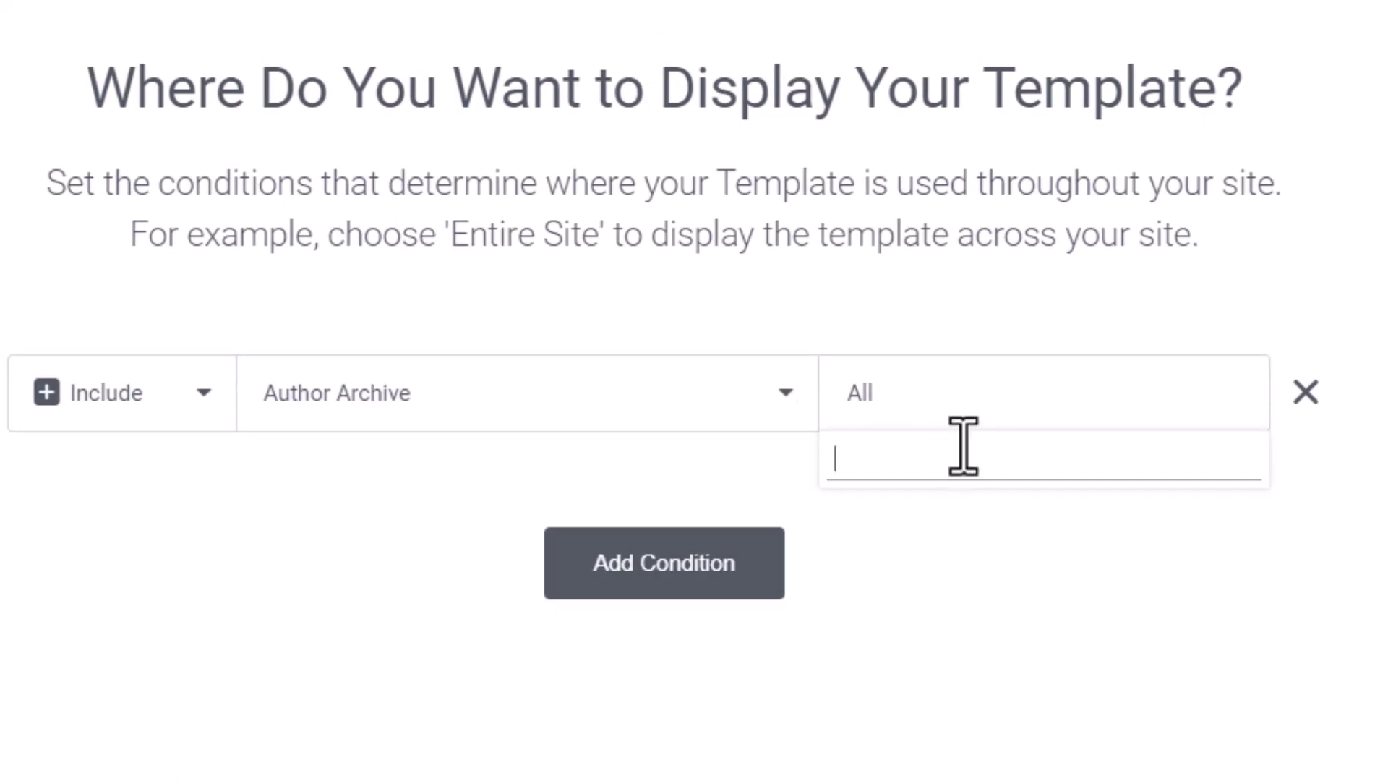
{"action": "type", "text": "deve"}
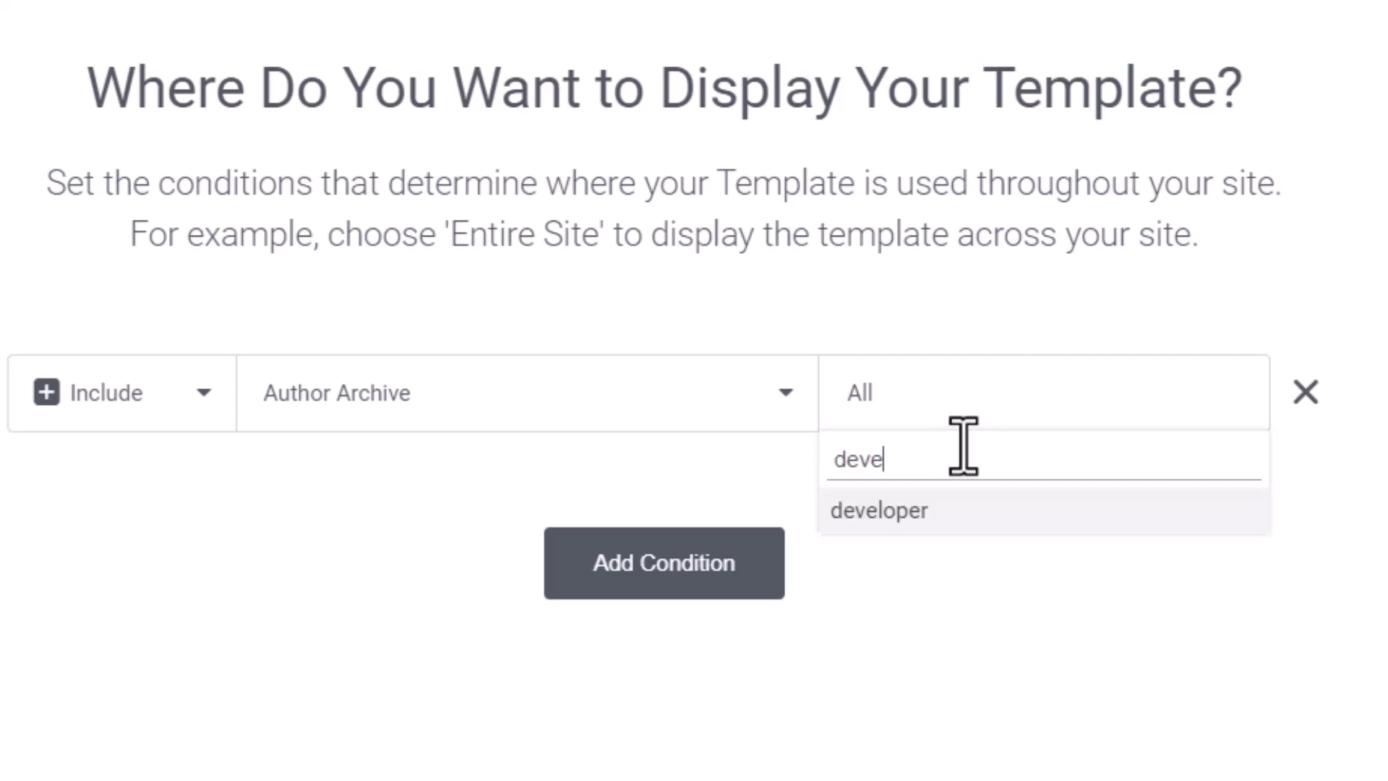
{"action": "left_click", "coordinate": [918, 515]}
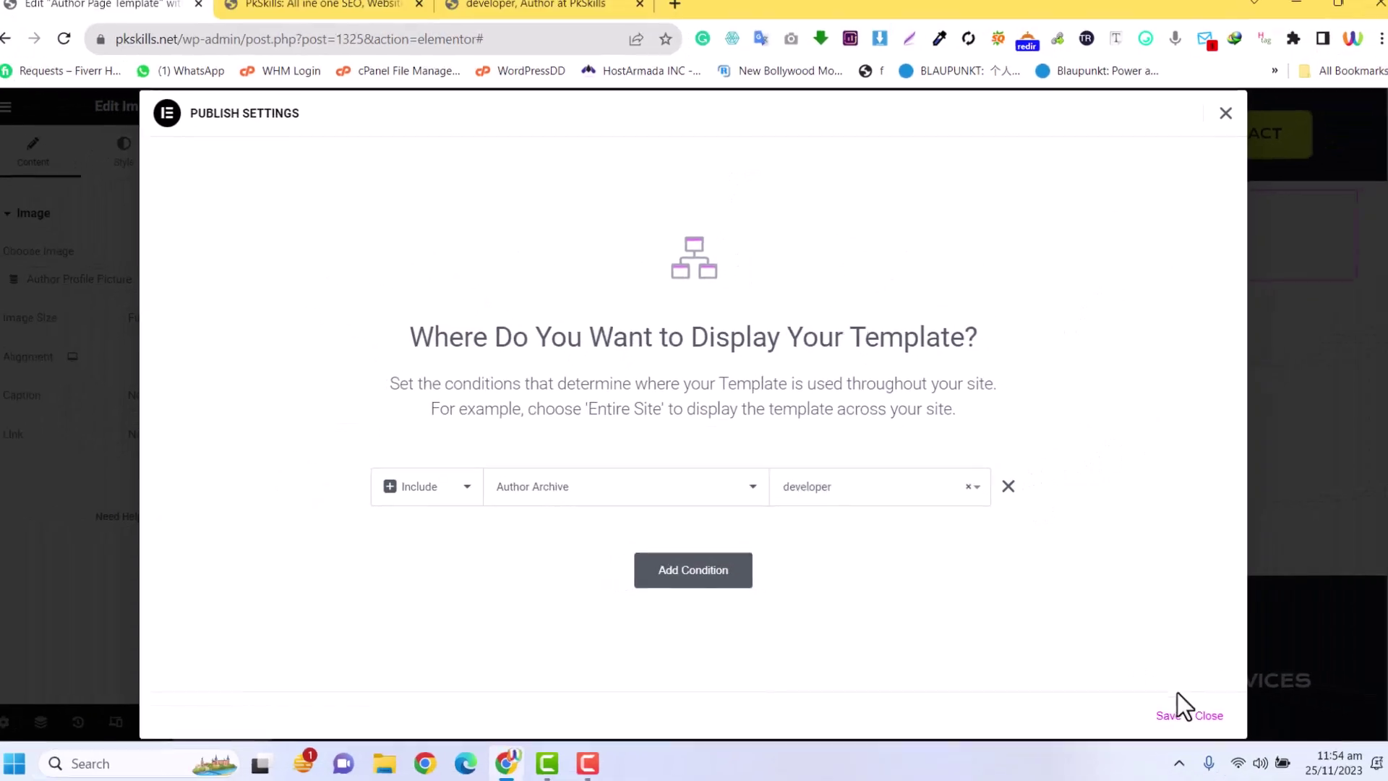
{"action": "left_click", "coordinate": [1178, 712]}
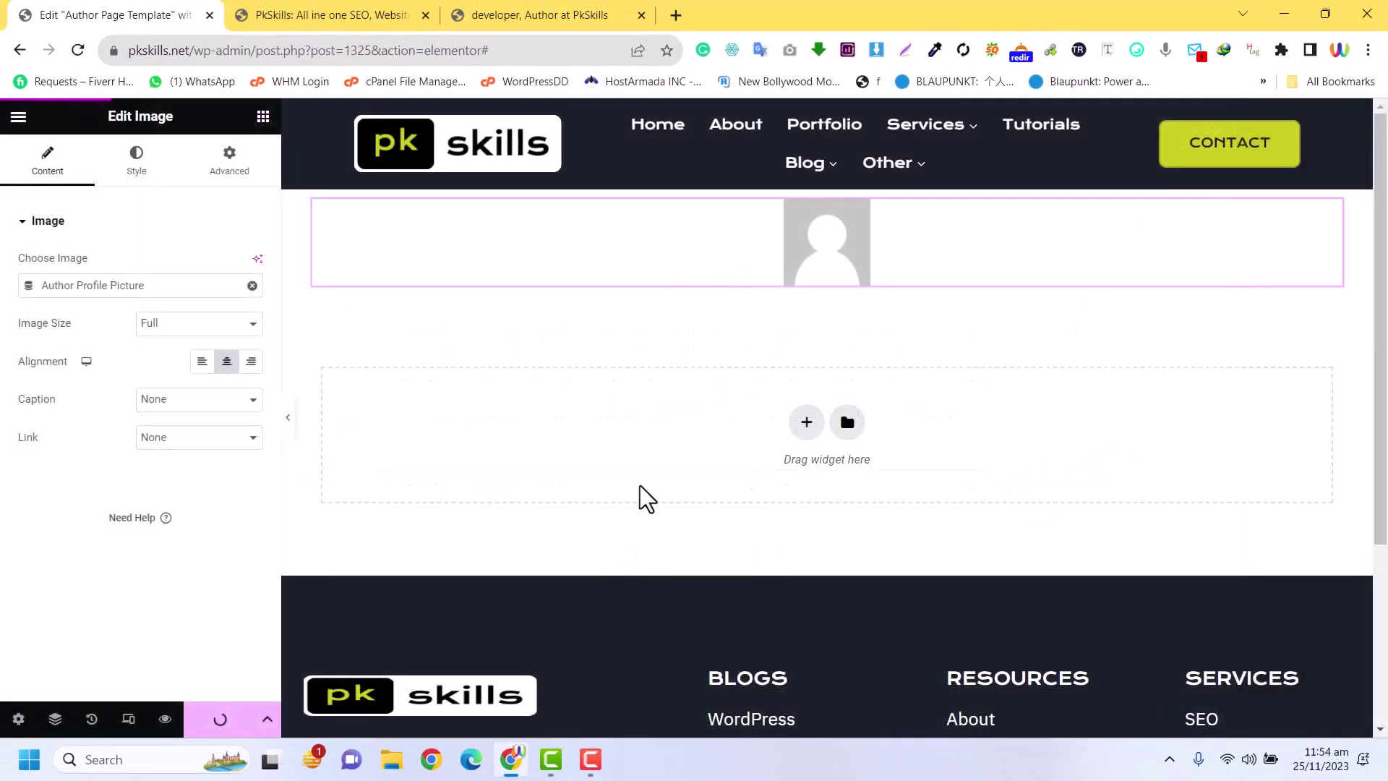
Reload the developer author archive page to see the template's profile picture above the footer
{"action": "left_click", "coordinate": [356, 13]}
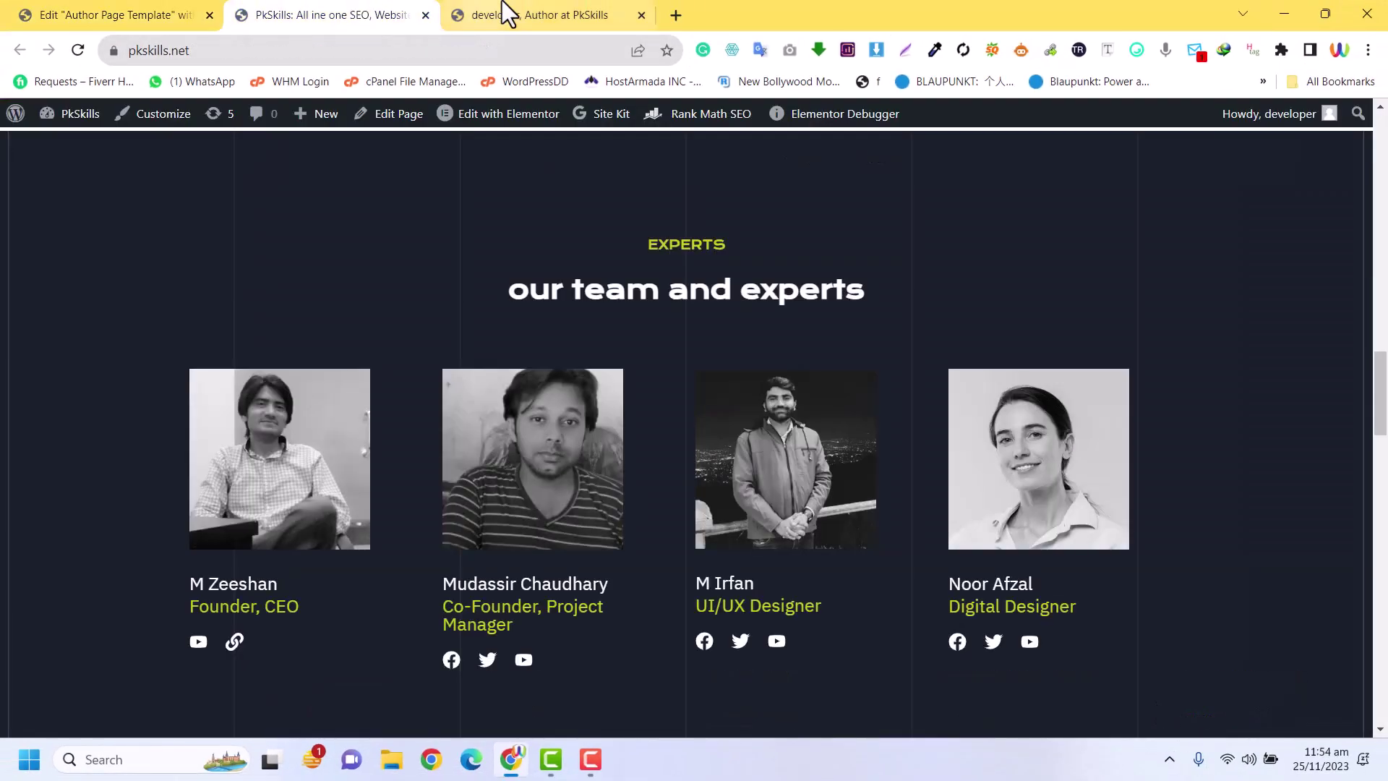
{"action": "left_click", "coordinate": [501, 13]}
{"action": "left_click_drag", "start_coordinate": [293, 49], "coordinate": [124, 47]}
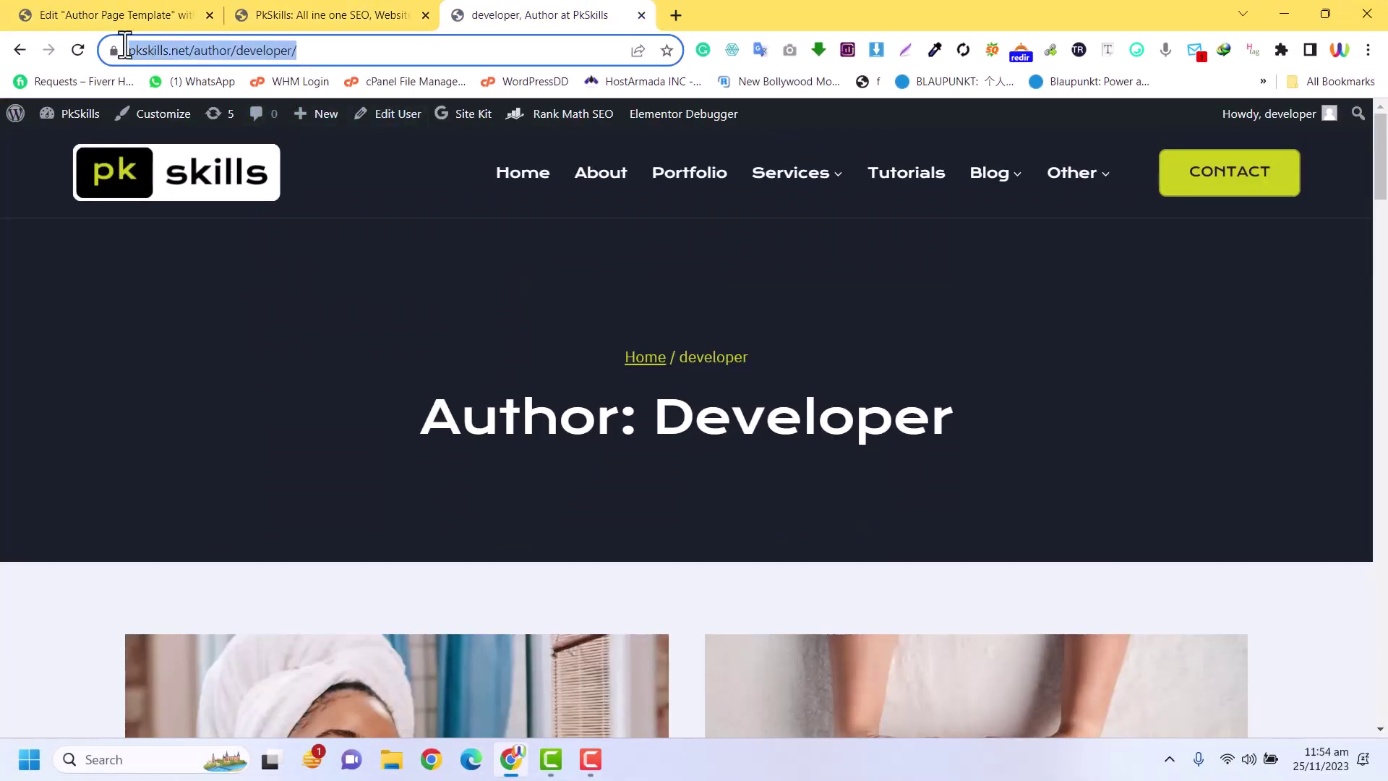
{"action": "left_click", "coordinate": [78, 50]}
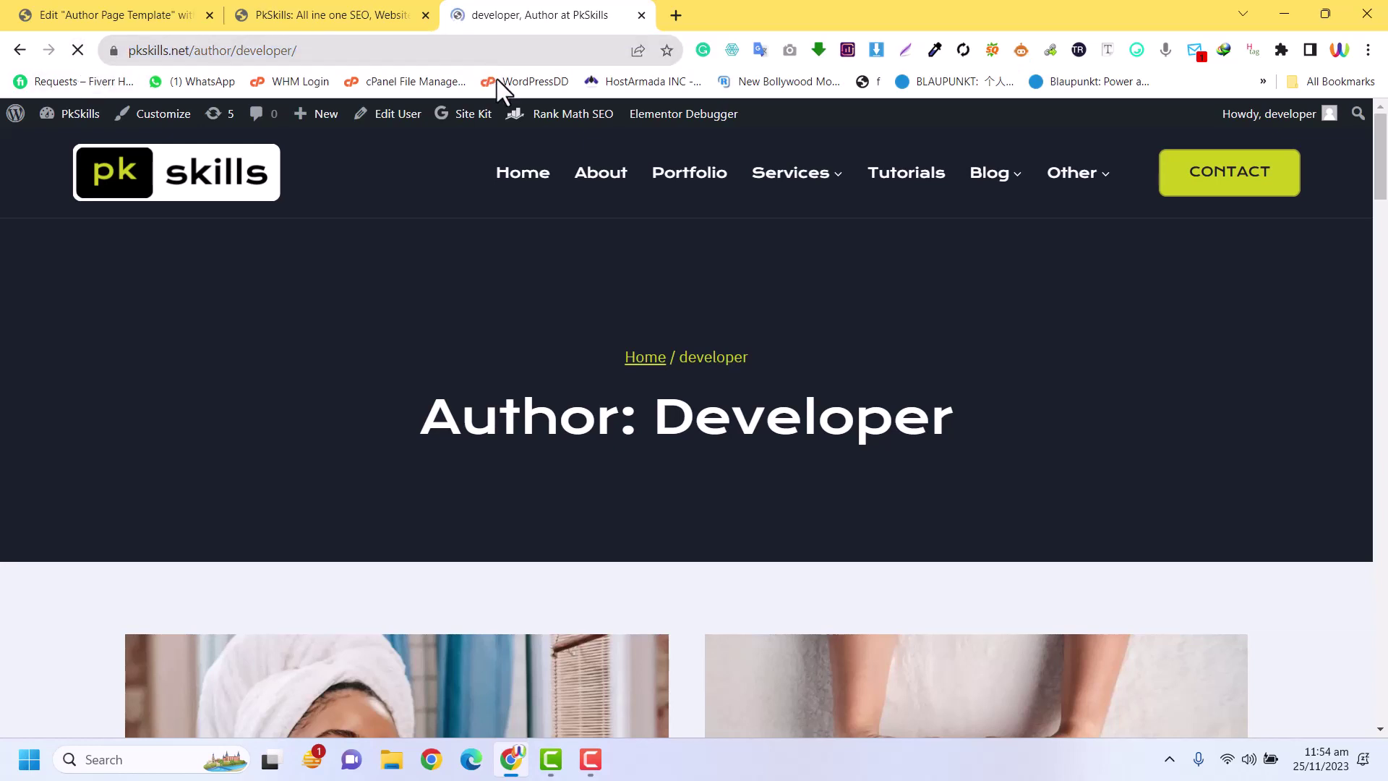
{"action": "mouse_move", "coordinate": [513, 121]}
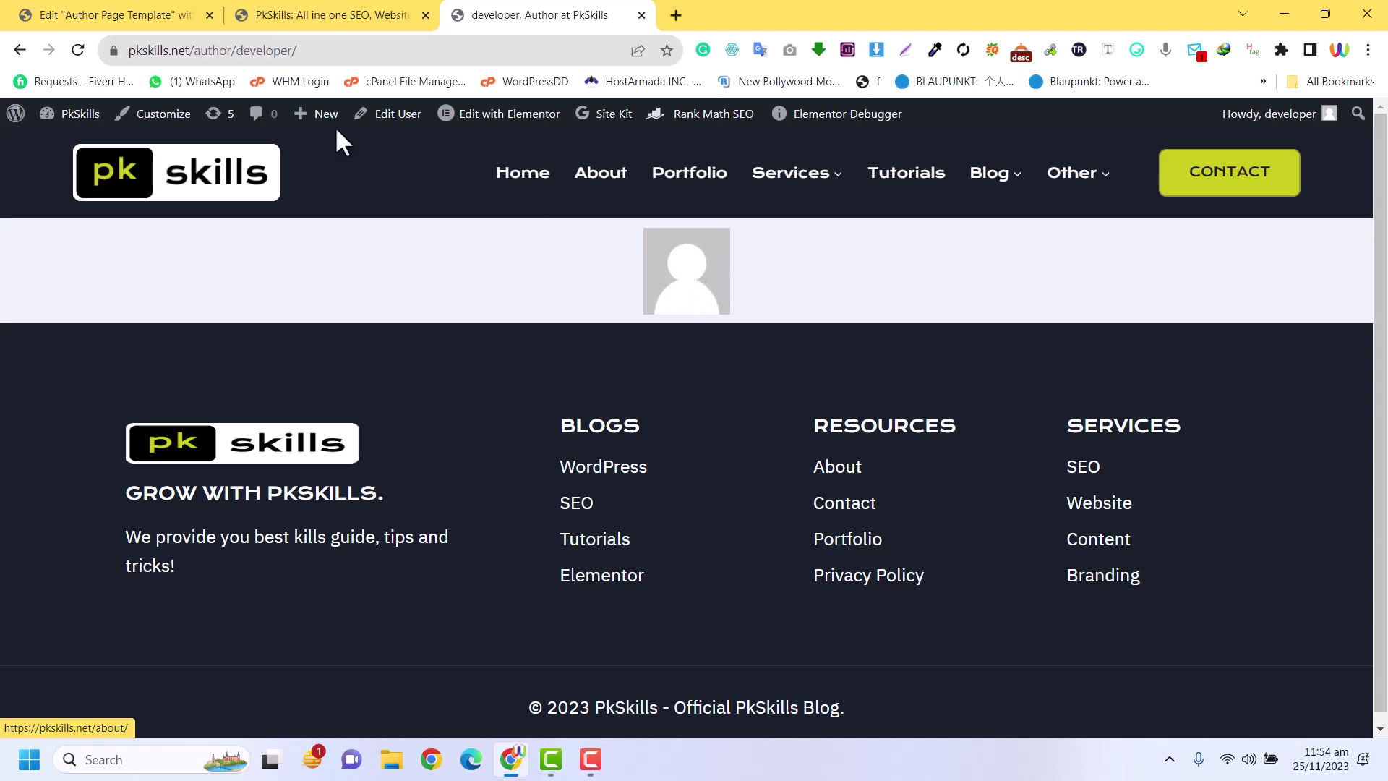
{"action": "left_click_drag", "start_coordinate": [338, 50], "coordinate": [246, 54]}
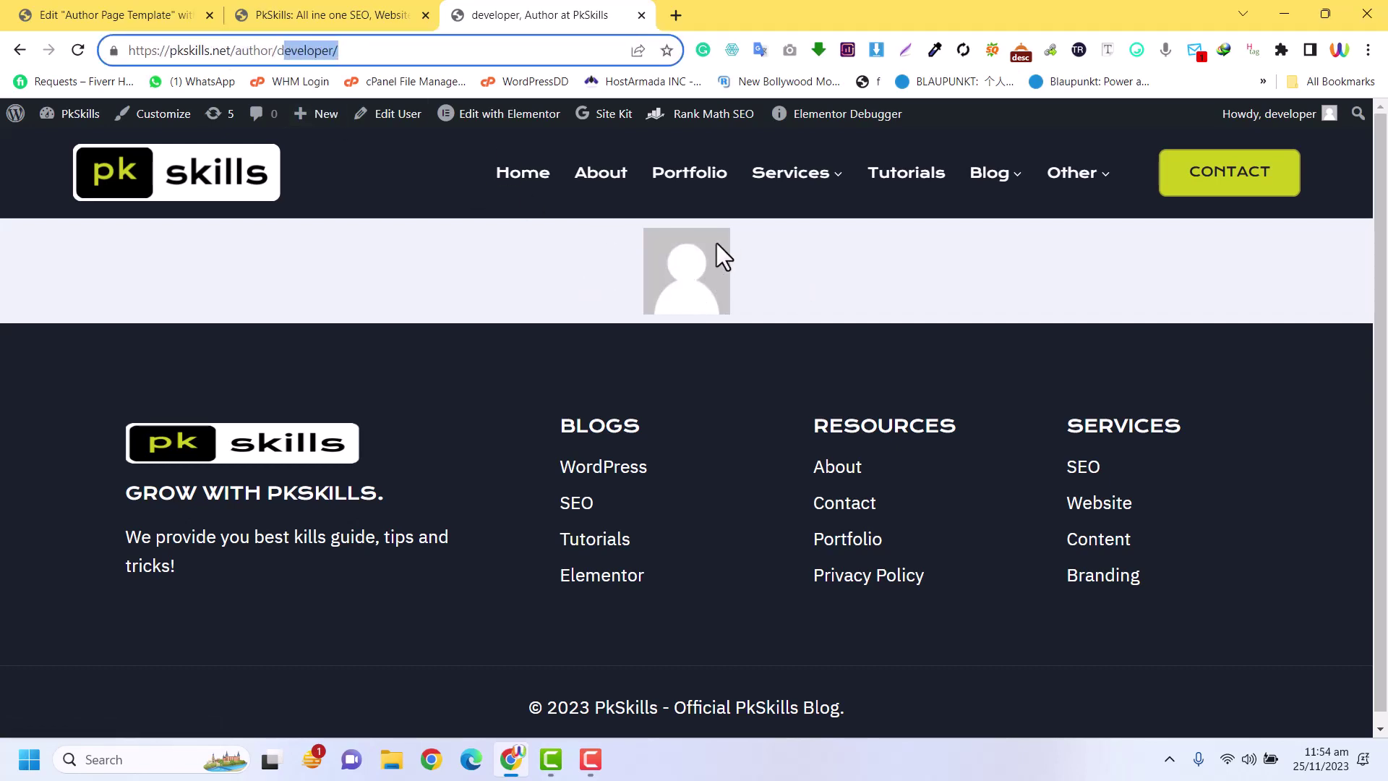
Remove the Author Profile Picture tag and insert a portrait photo from the Media Library instead
{"action": "left_click", "coordinate": [133, 14]}
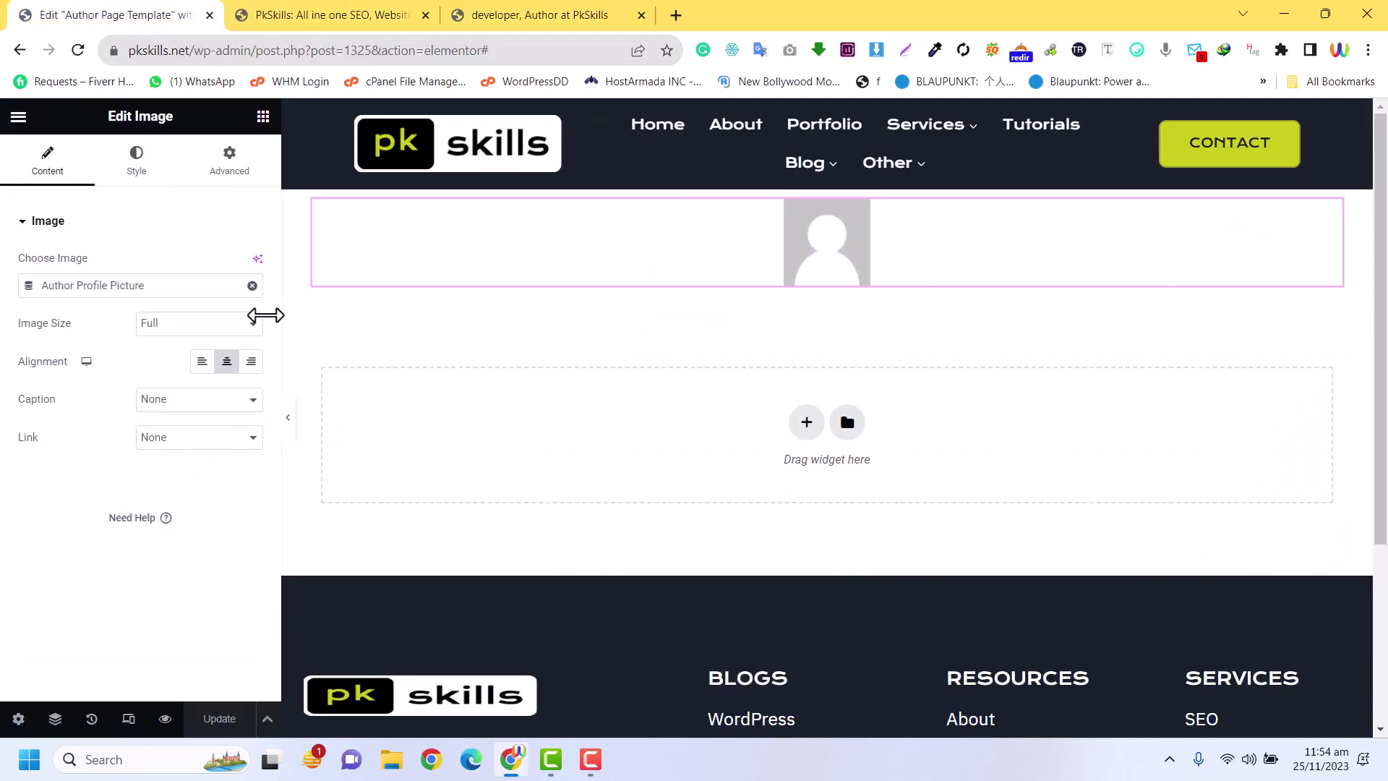
{"action": "left_click", "coordinate": [252, 286]}
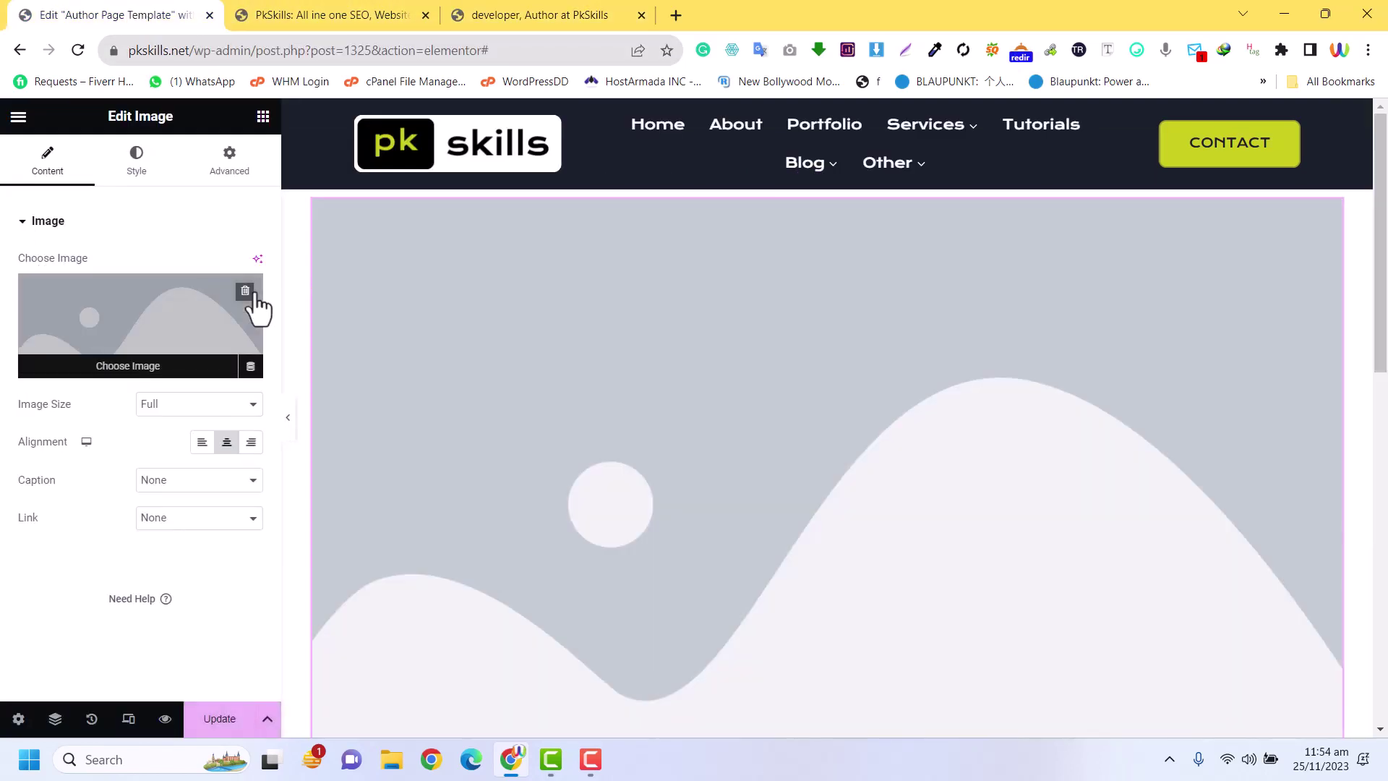
{"action": "left_click", "coordinate": [127, 315]}
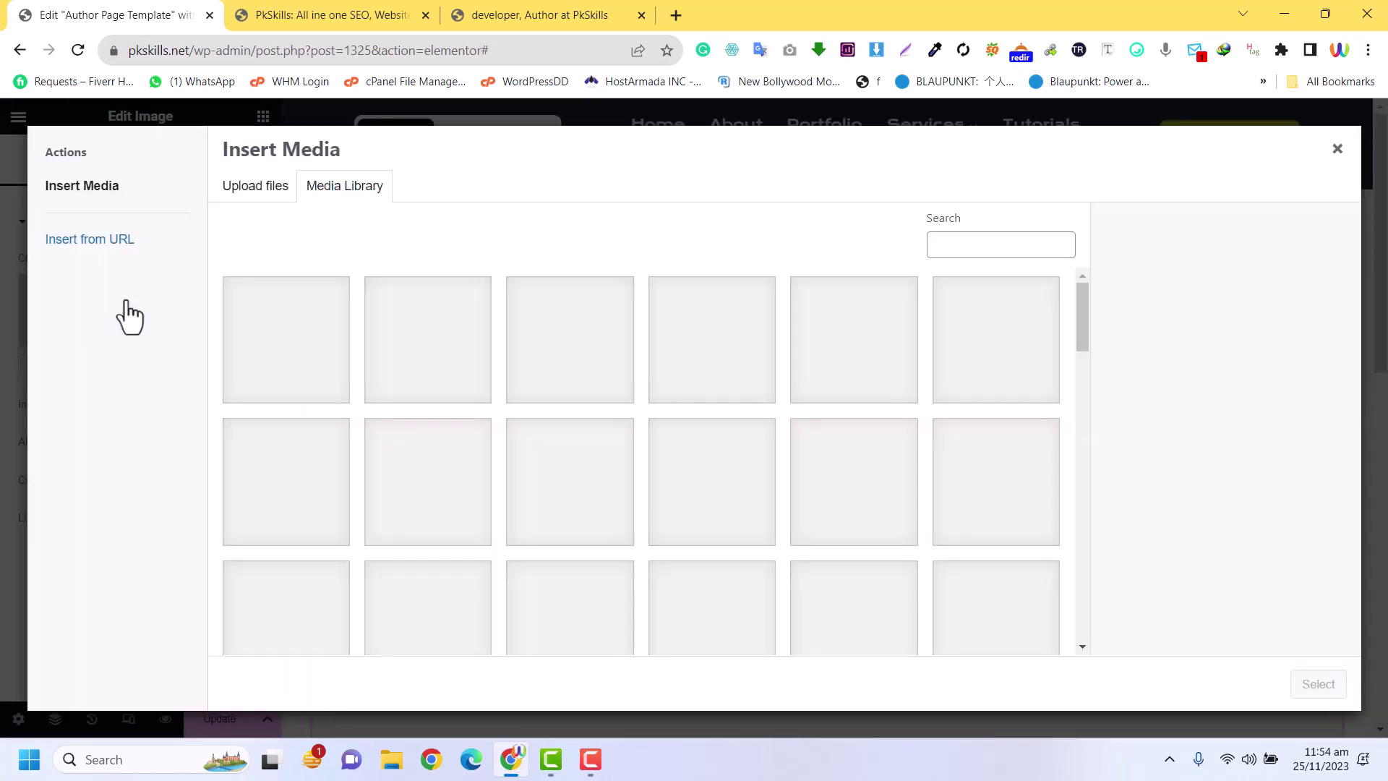
{"action": "scroll", "coordinate": [599, 428], "scroll_direction": "down", "scroll_amount": 5}
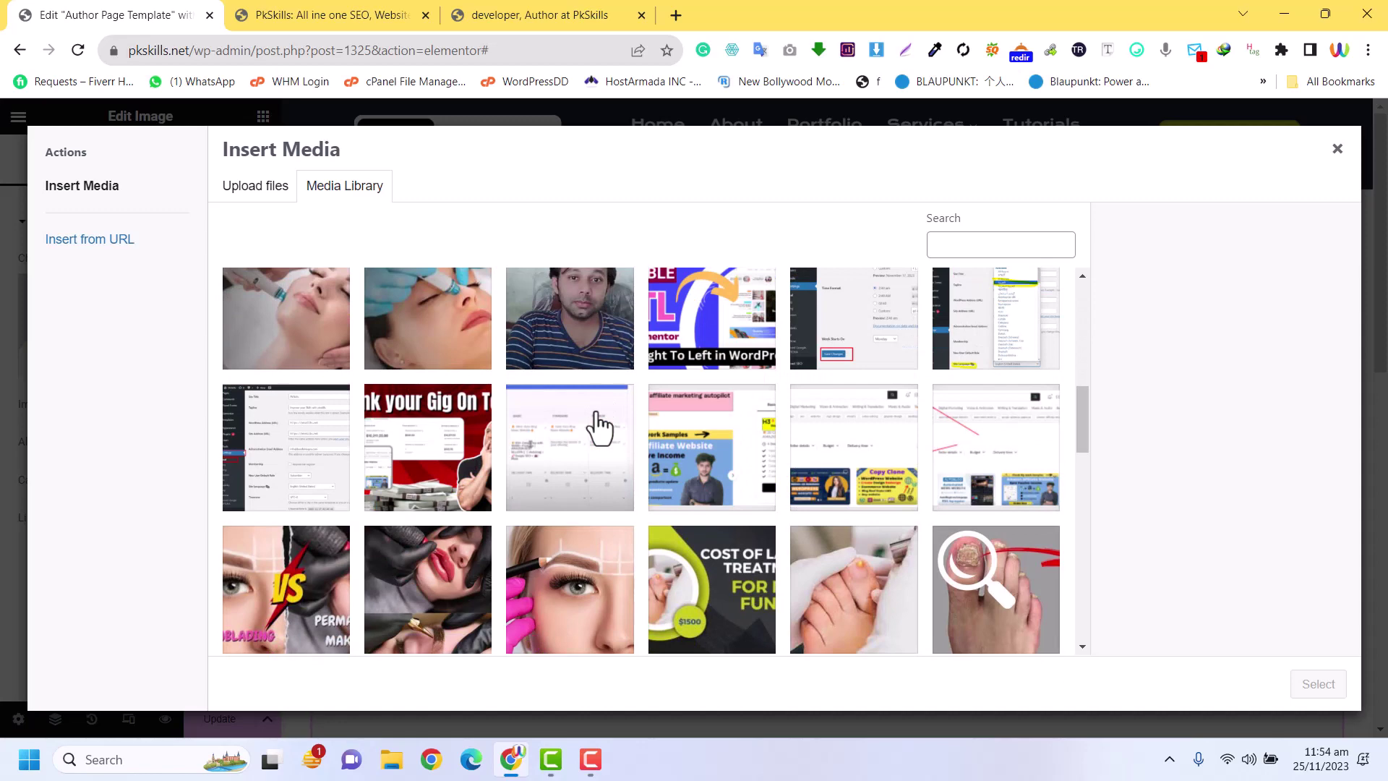
{"action": "scroll", "coordinate": [939, 539], "scroll_direction": "down", "scroll_amount": 10}
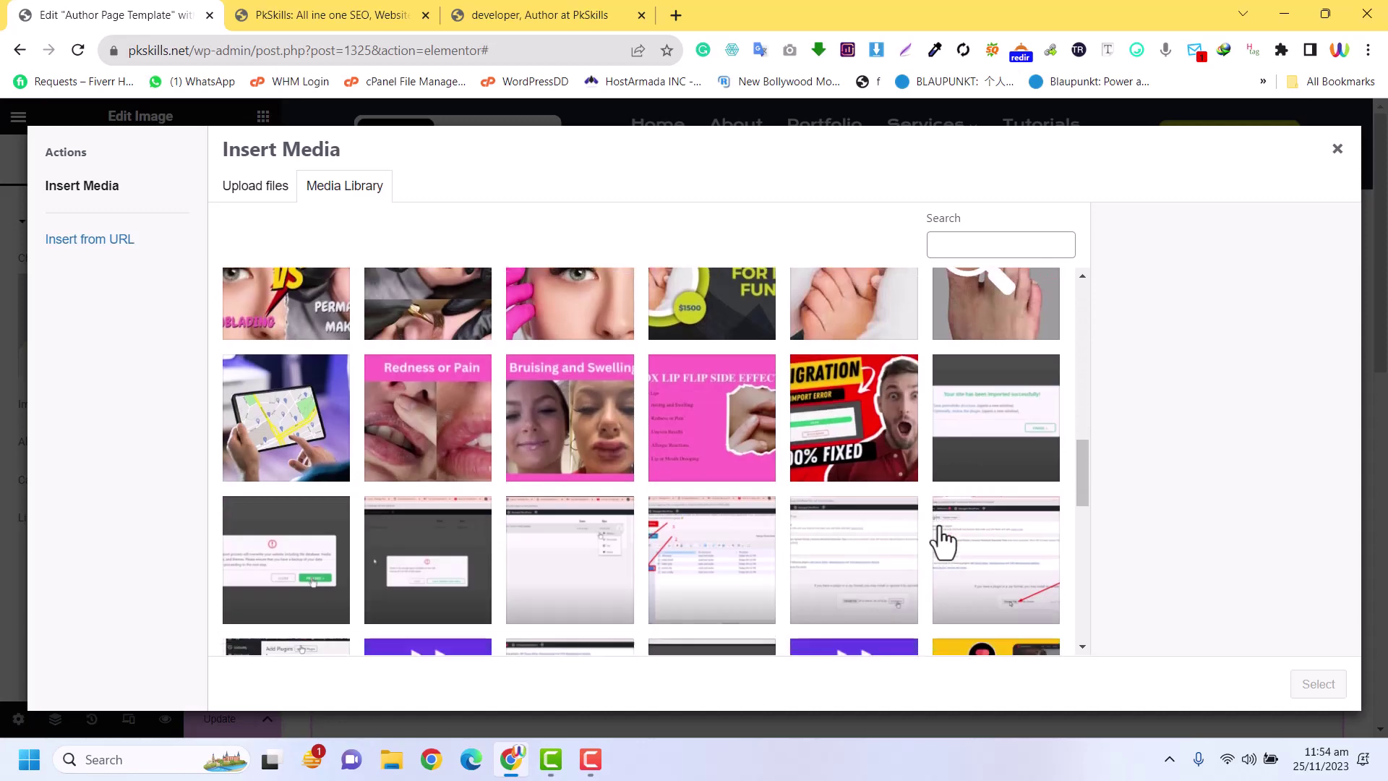
{"action": "scroll", "coordinate": [939, 540], "scroll_direction": "down", "scroll_amount": 4}
{"action": "scroll", "coordinate": [940, 539], "scroll_direction": "up", "scroll_amount": 15}
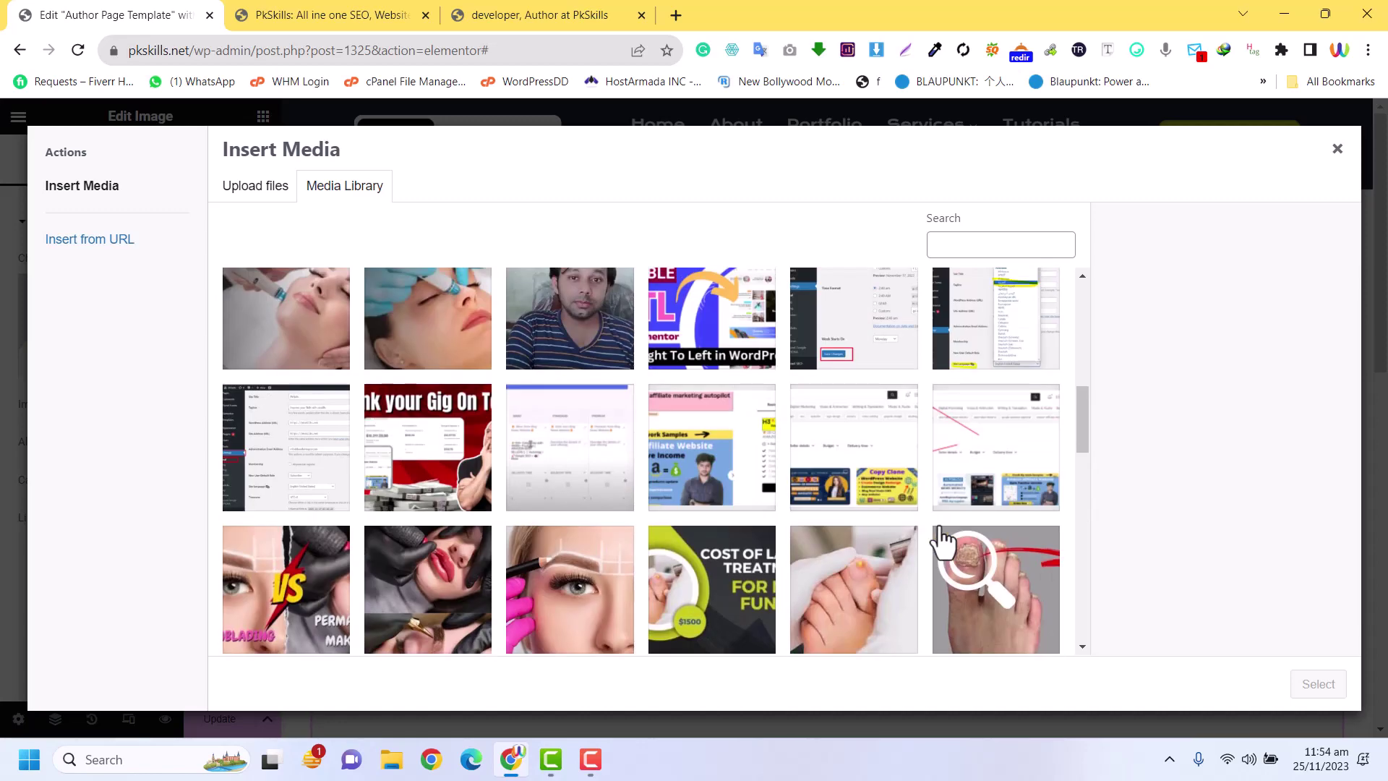
{"action": "left_click", "coordinate": [578, 602]}
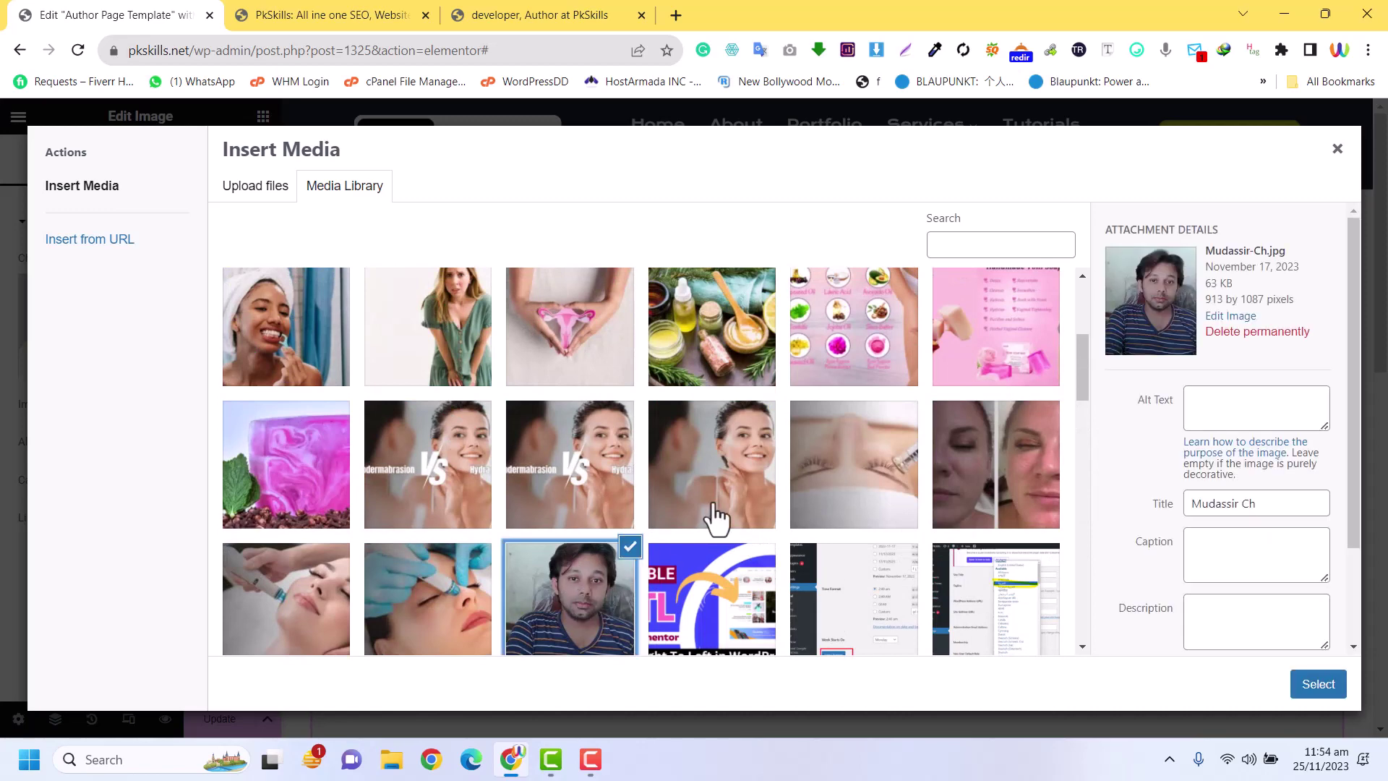
{"action": "left_click", "coordinate": [1328, 687]}
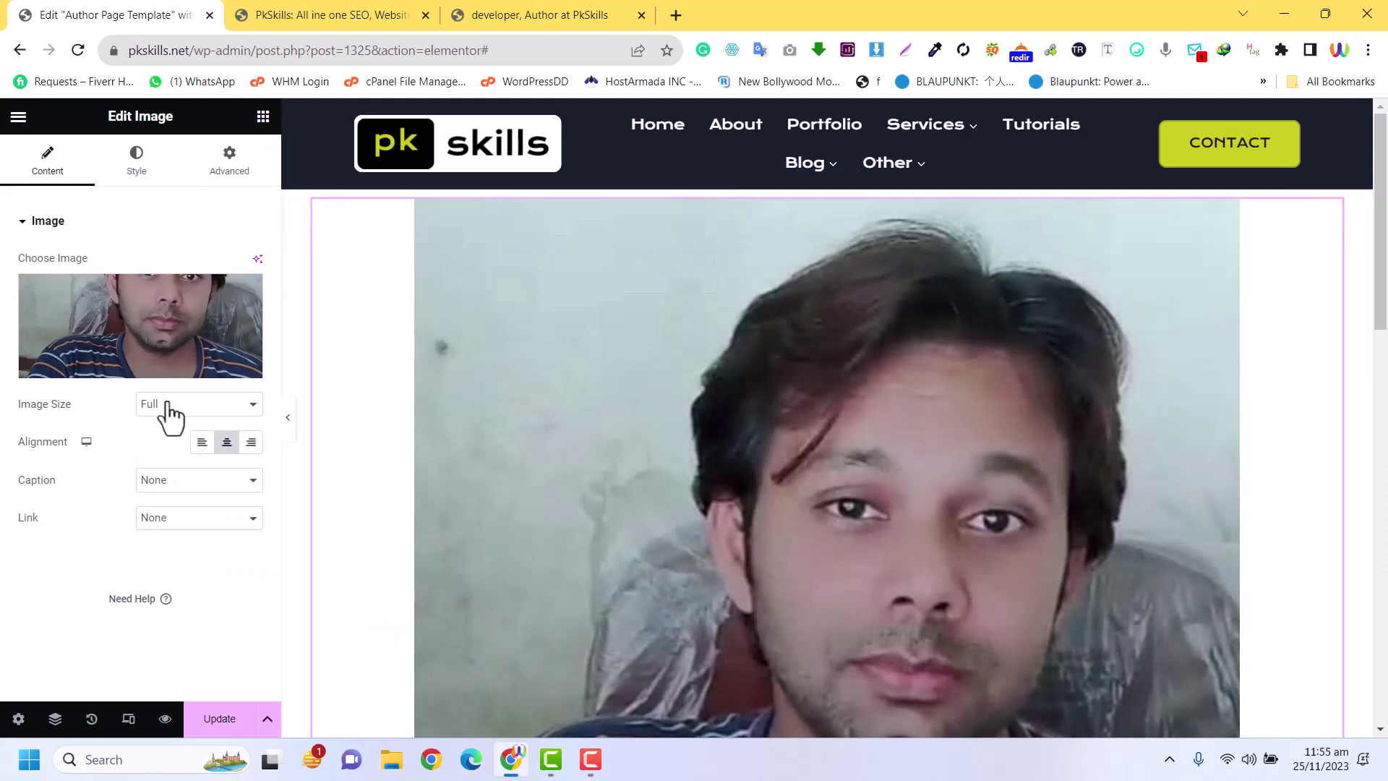
Resize the portrait to a Custom 300 px width and right-align it in the container
{"action": "left_click", "coordinate": [206, 405]}
{"action": "left_click", "coordinate": [184, 520]}
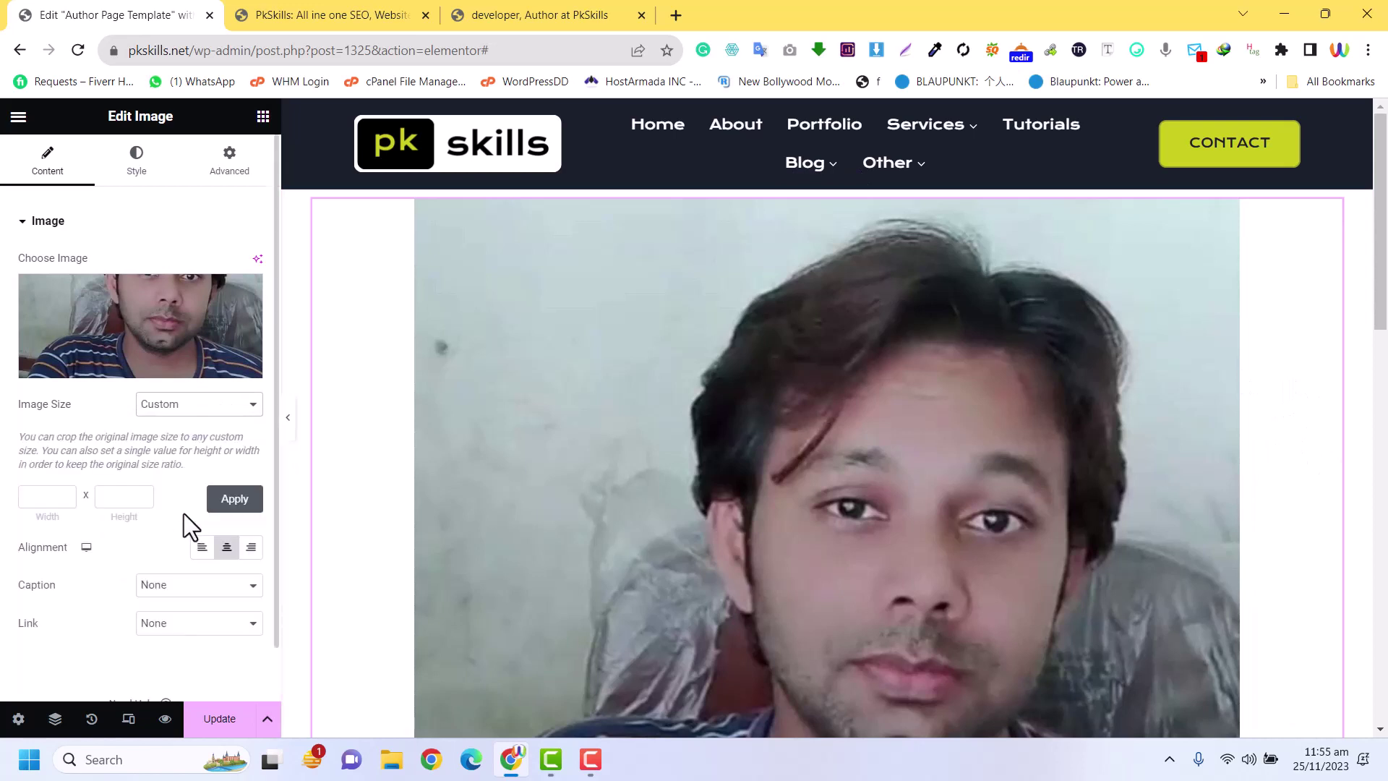
{"action": "left_click", "coordinate": [25, 496]}
{"action": "type", "text": "300"}
{"action": "left_click", "coordinate": [235, 499]}
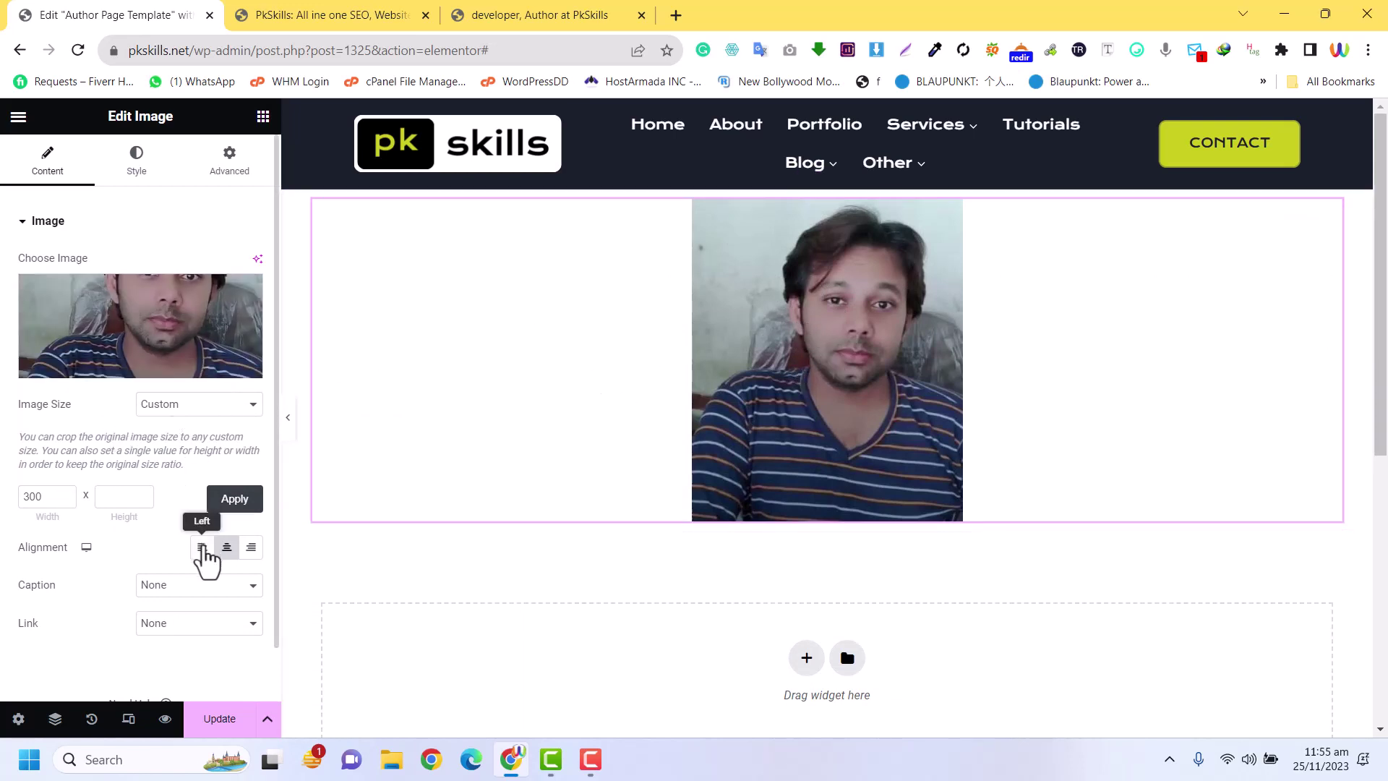
{"action": "left_click", "coordinate": [251, 550]}
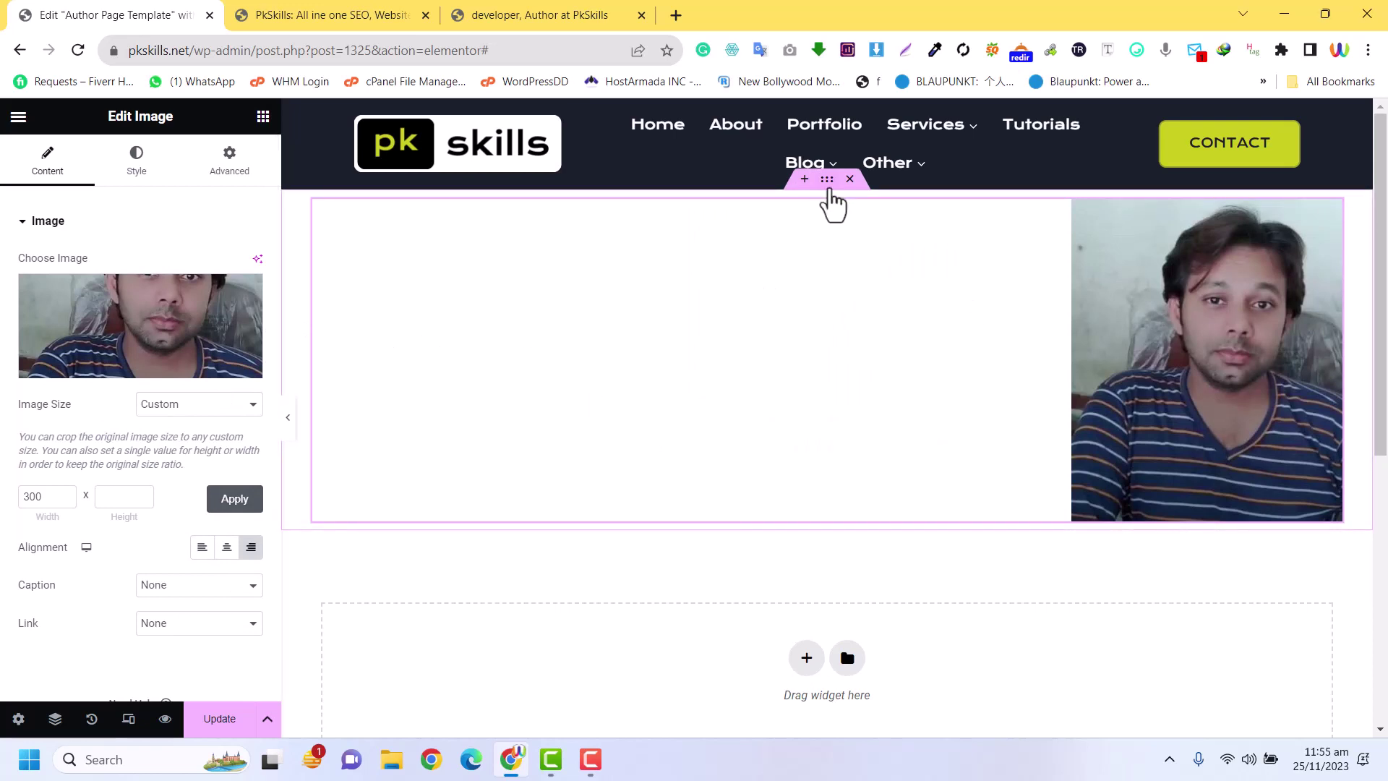
{"action": "left_click", "coordinate": [829, 186]}
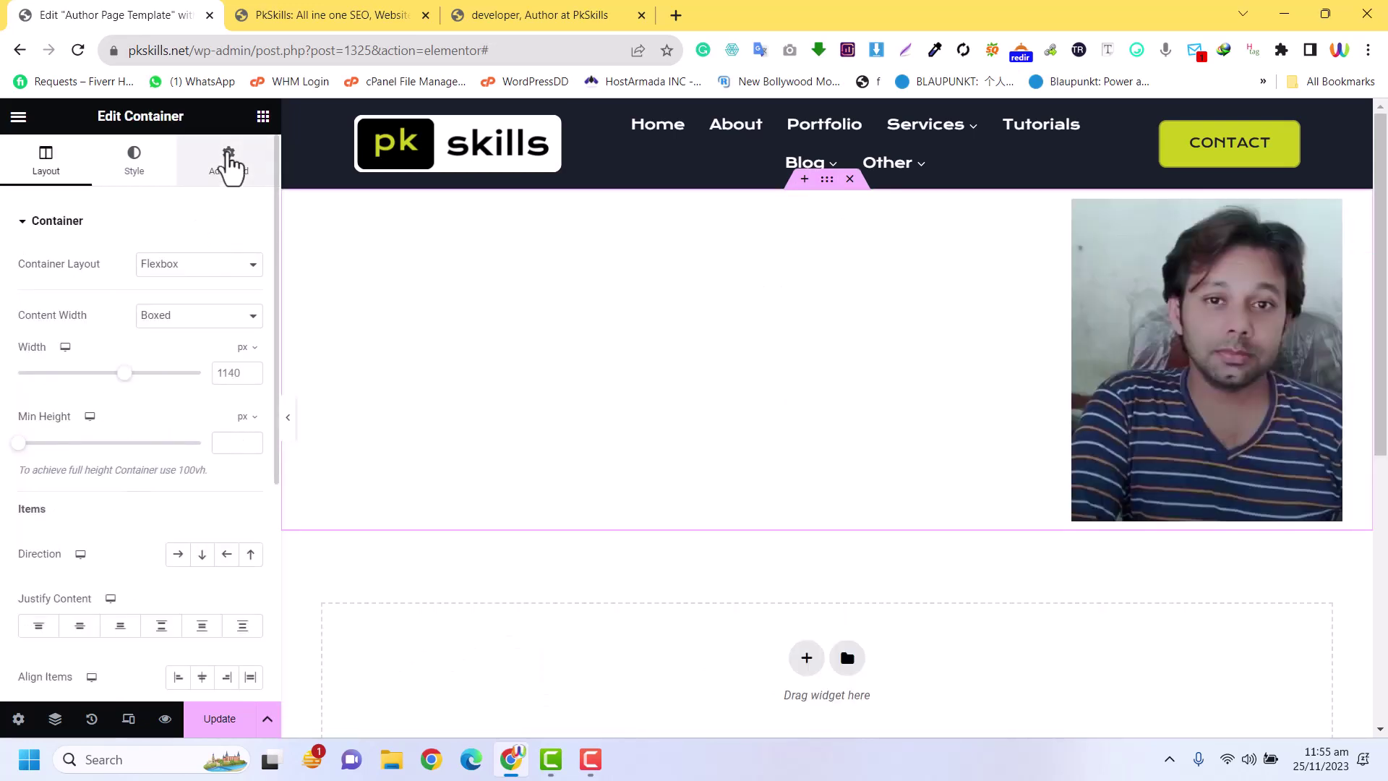
Add a new container above the image and set its items to a row layout
{"action": "left_click", "coordinate": [263, 116]}
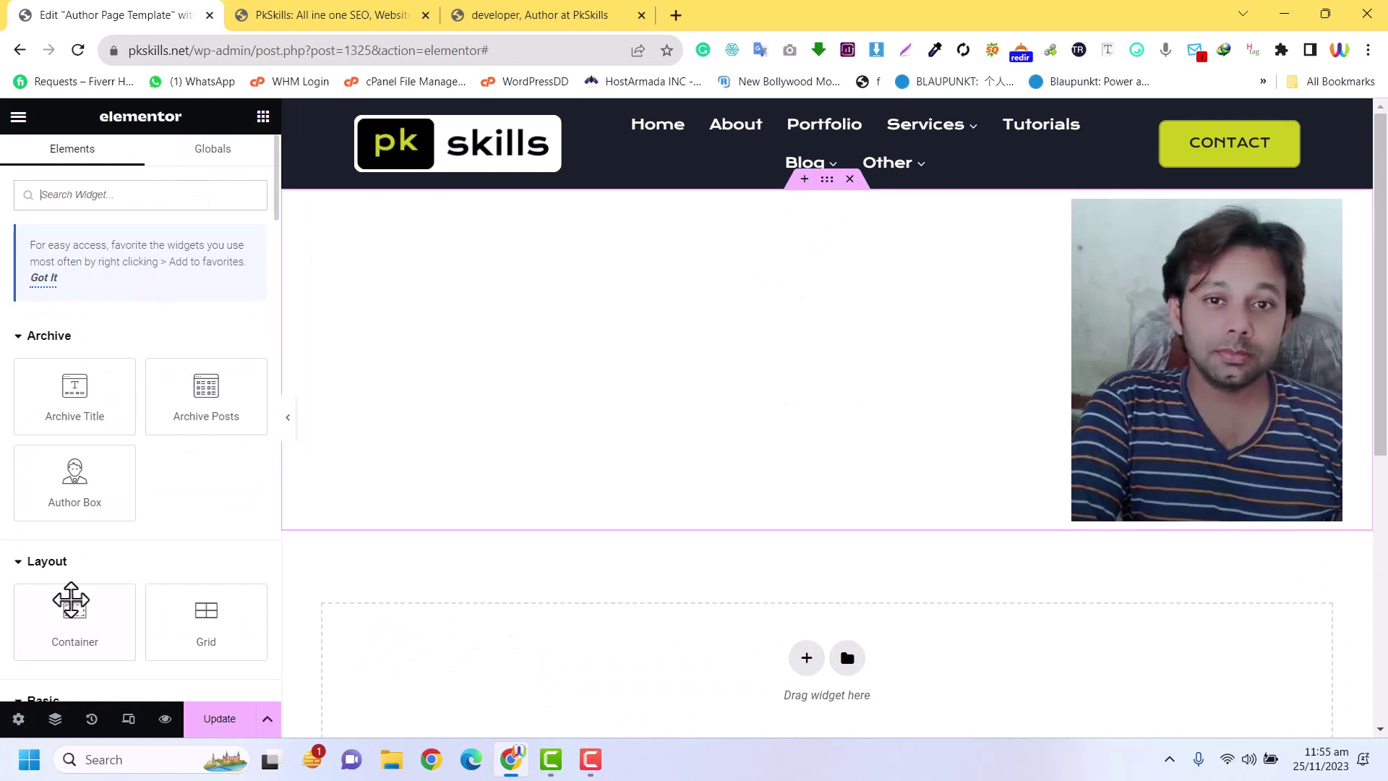
{"action": "left_click_drag", "start_coordinate": [68, 598], "coordinate": [770, 289]}
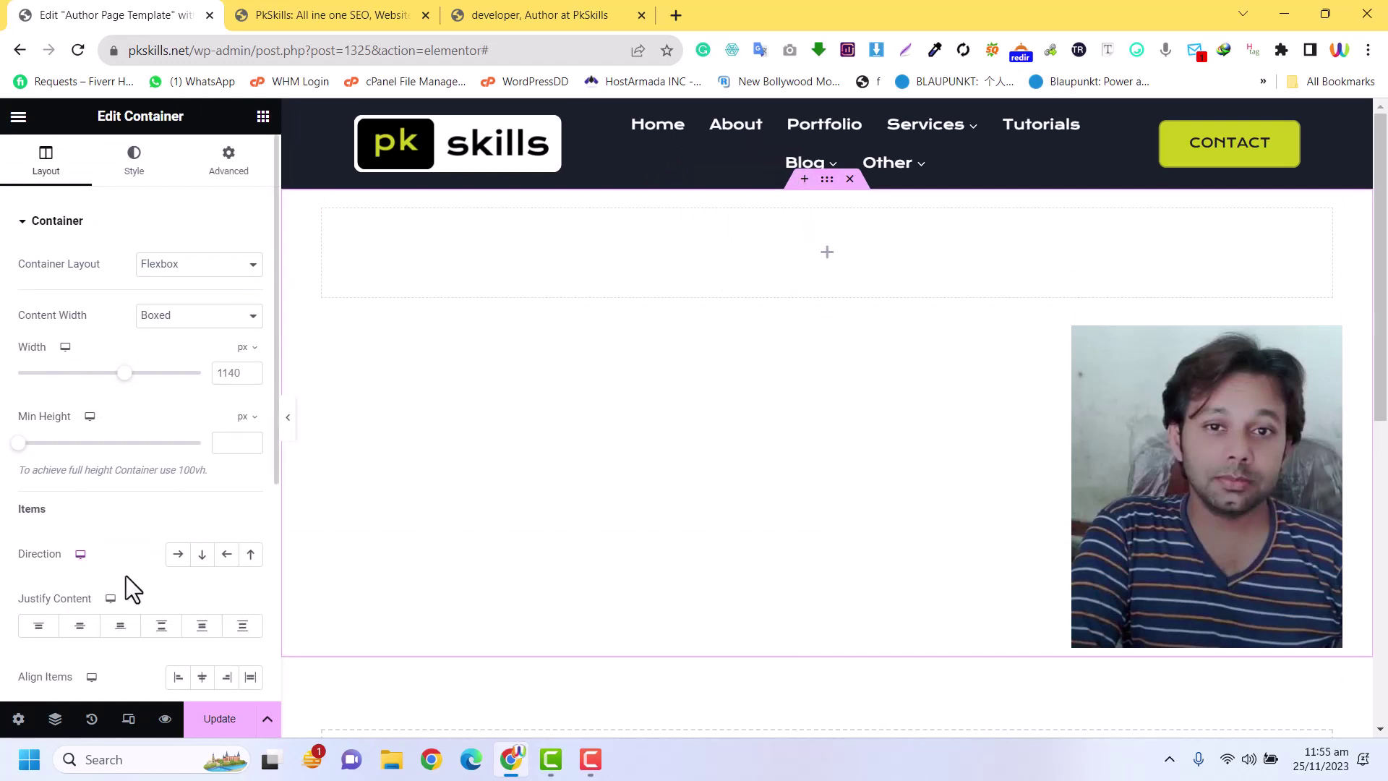
{"action": "left_click", "coordinate": [178, 554]}
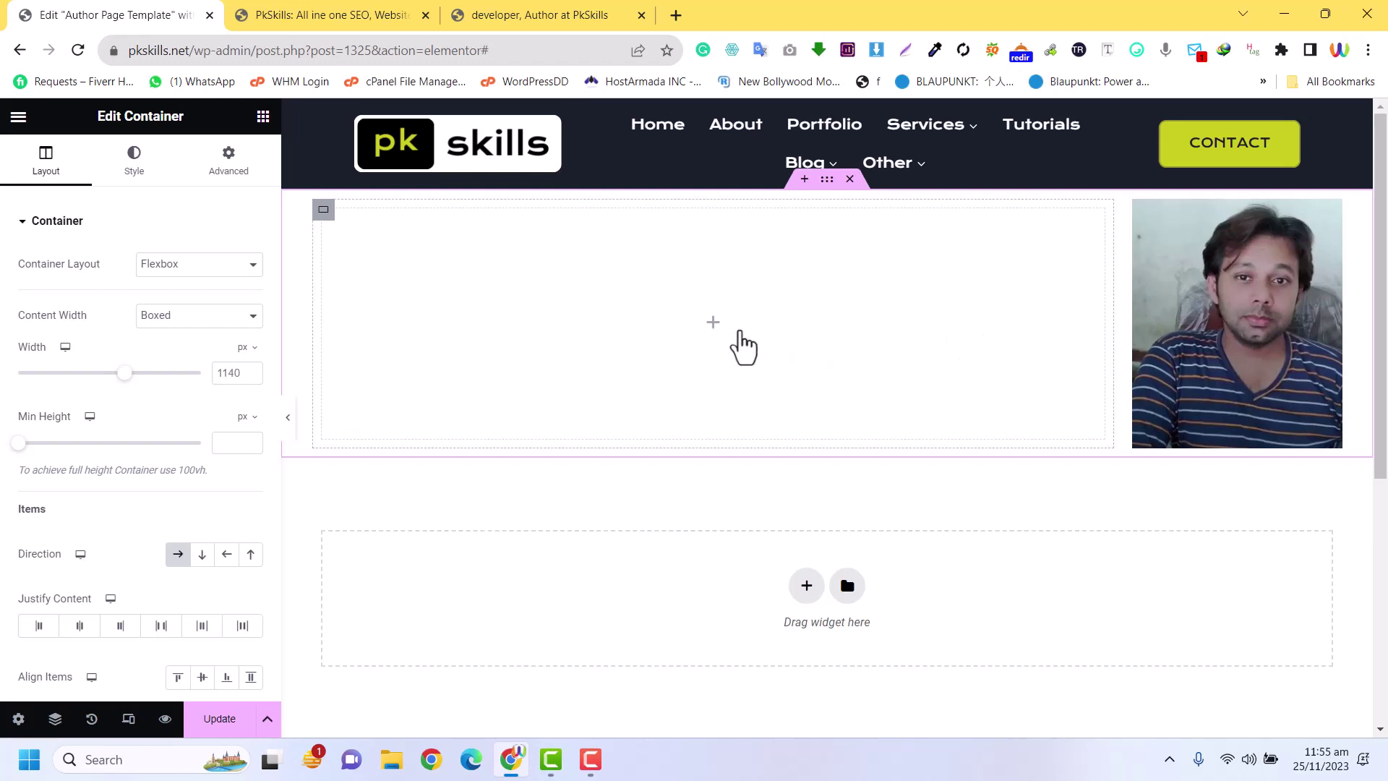
Place an Archive Title in the empty column with Include Context off, and save
{"action": "left_click", "coordinate": [713, 324]}
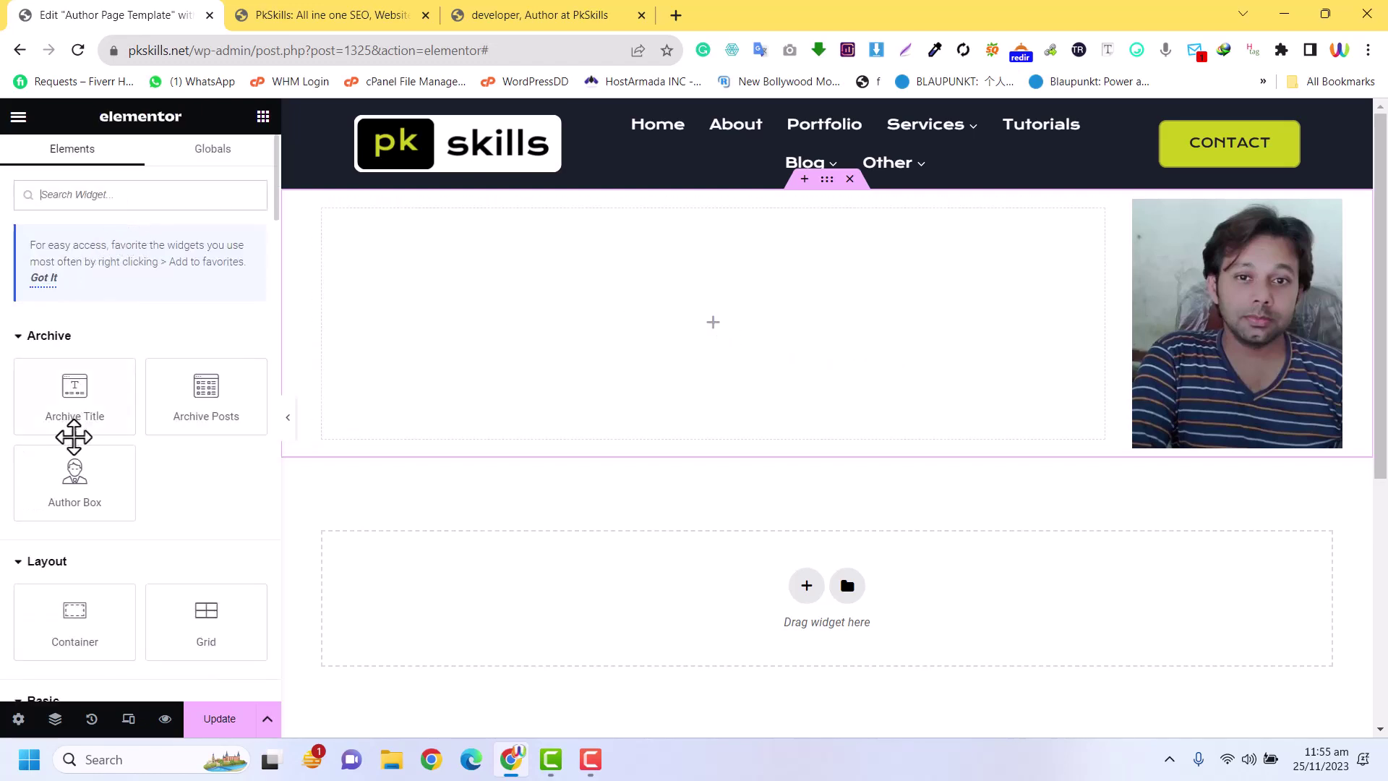
{"action": "left_click_drag", "start_coordinate": [72, 393], "coordinate": [735, 350]}
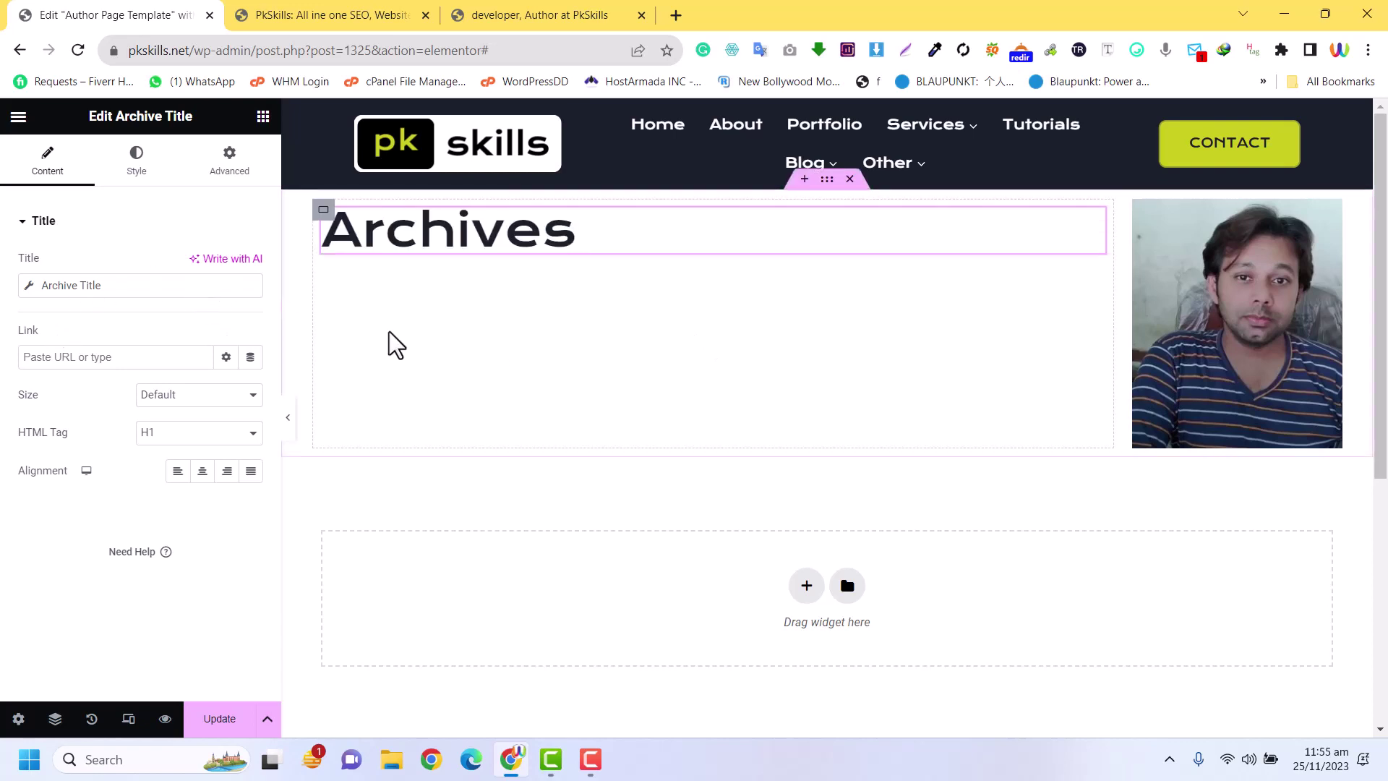
{"action": "left_click", "coordinate": [27, 293]}
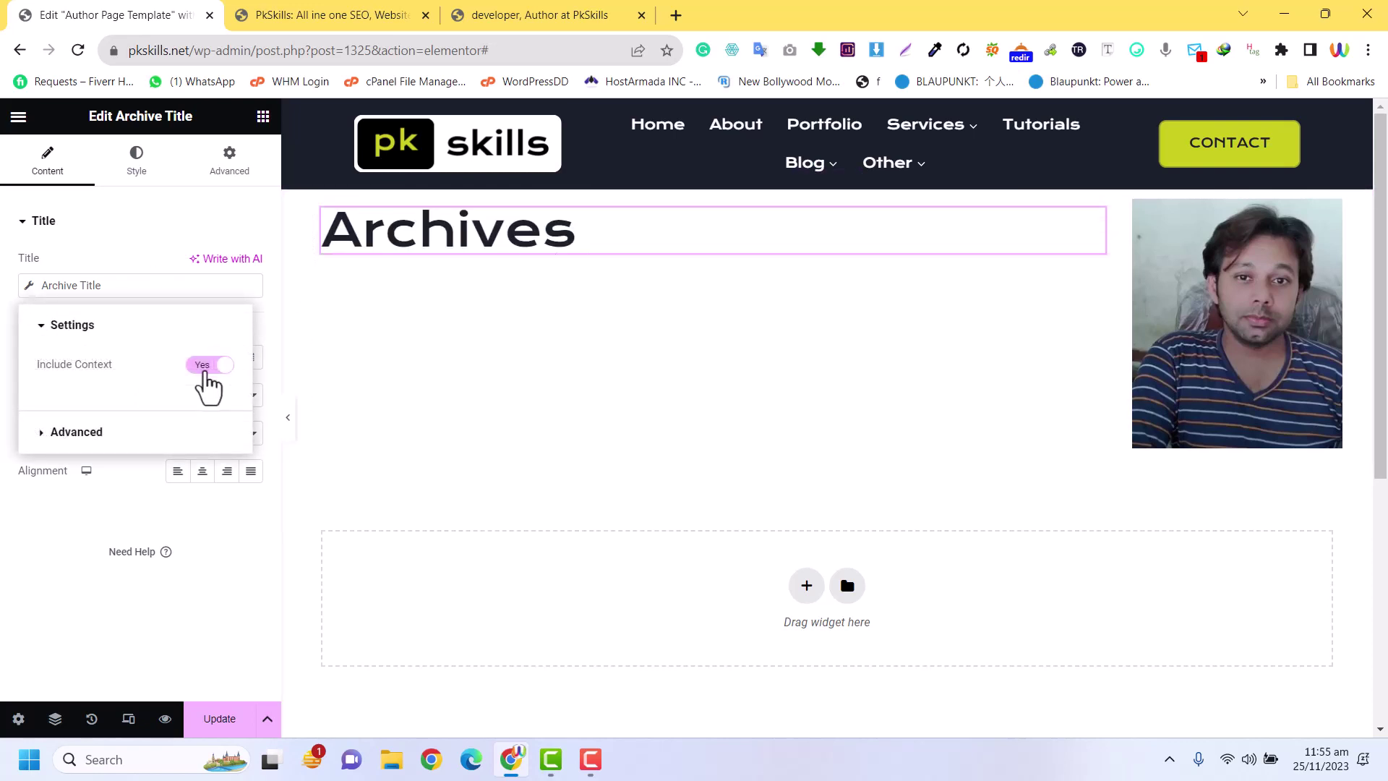
{"action": "left_click", "coordinate": [204, 369]}
{"action": "left_click", "coordinate": [64, 433]}
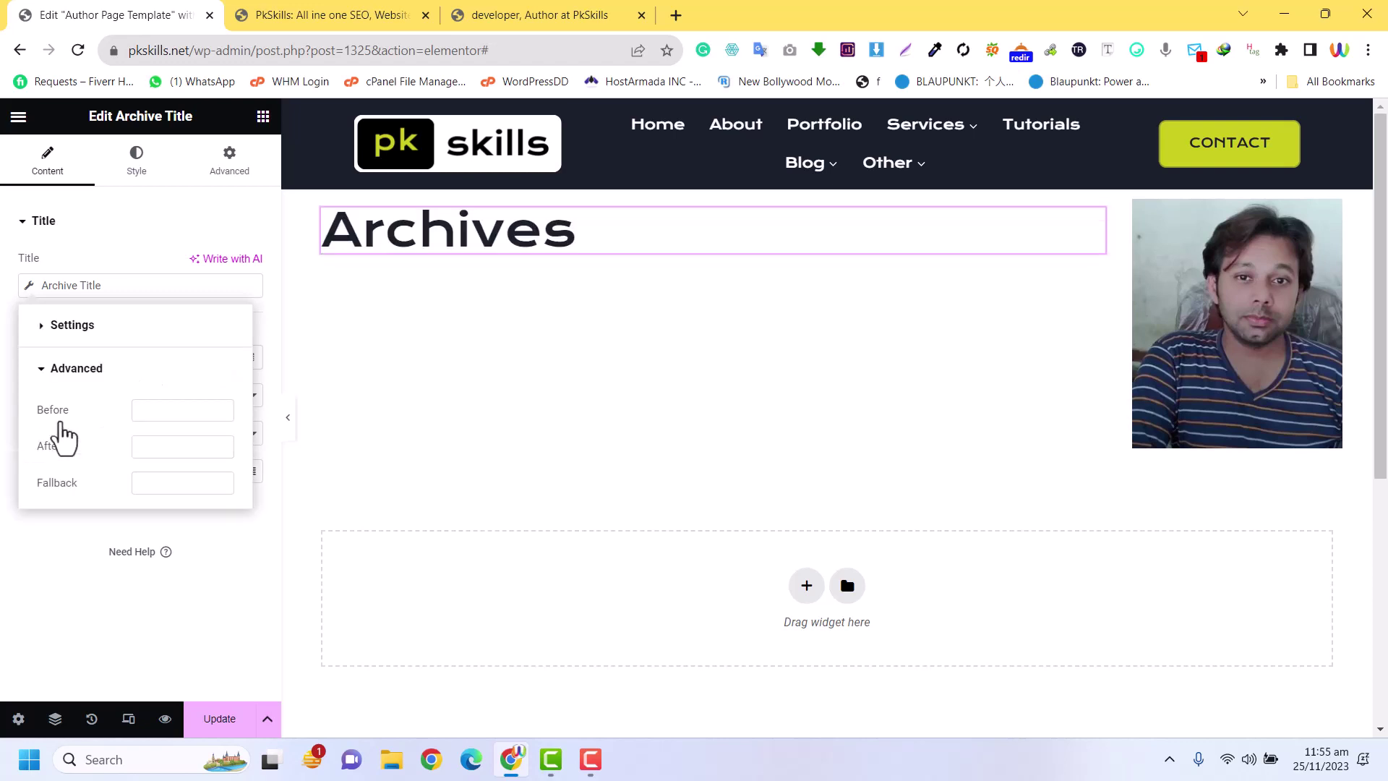
{"action": "left_click", "coordinate": [217, 718]}
Reload the author archive page, inspect the 'Developer' heading beside the portrait, then return to the editor
{"action": "left_click", "coordinate": [366, 14]}
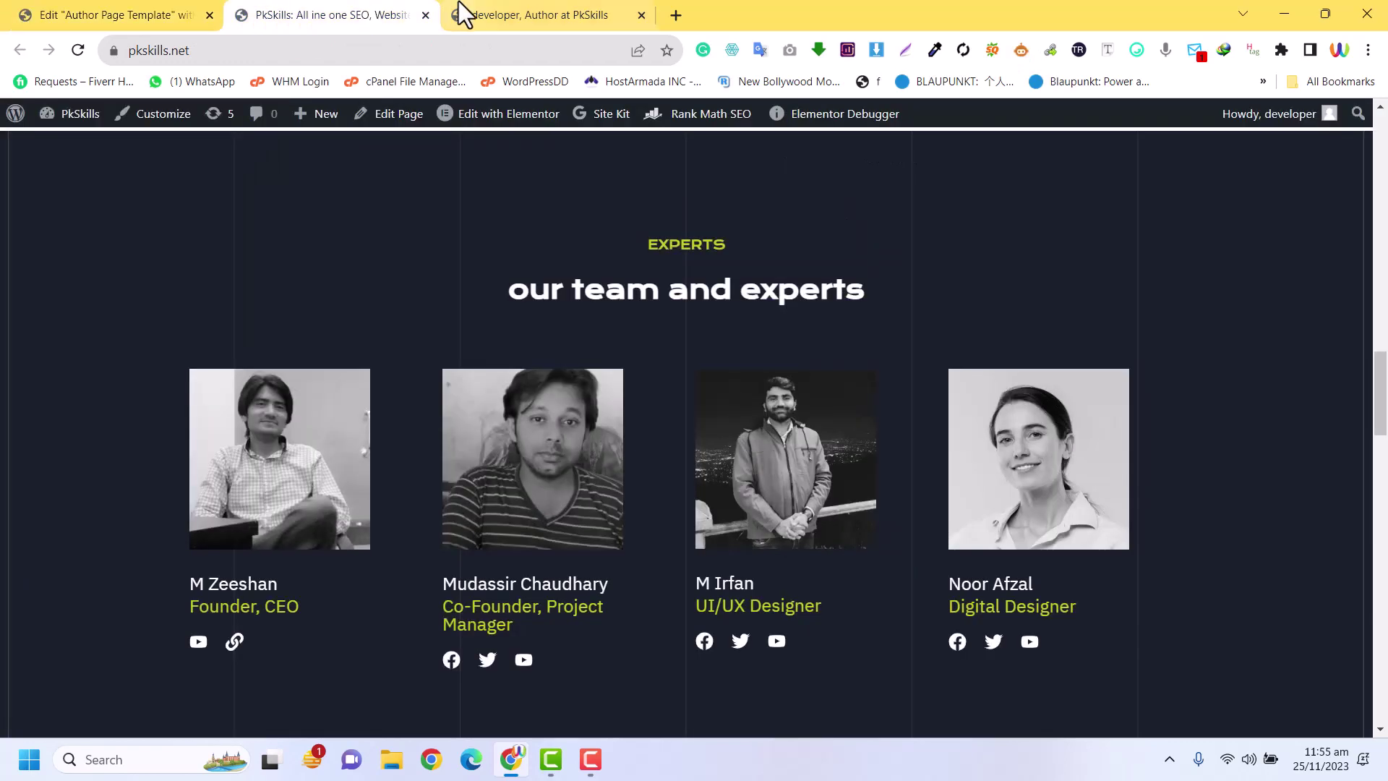
{"action": "left_click", "coordinate": [567, 15]}
{"action": "left_click", "coordinate": [77, 50]}
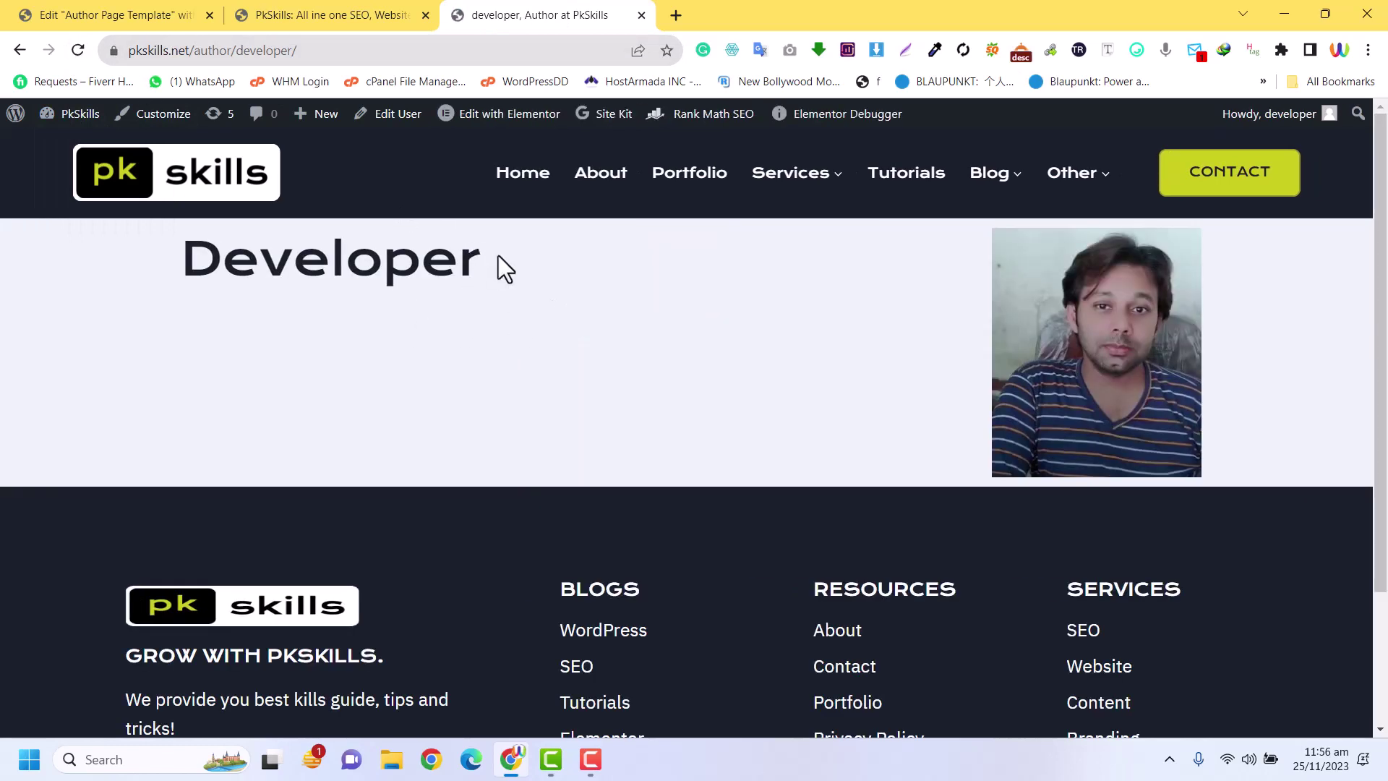
{"action": "left_click_drag", "start_coordinate": [496, 260], "coordinate": [209, 263]}
{"action": "left_click_drag", "start_coordinate": [482, 261], "coordinate": [197, 260]}
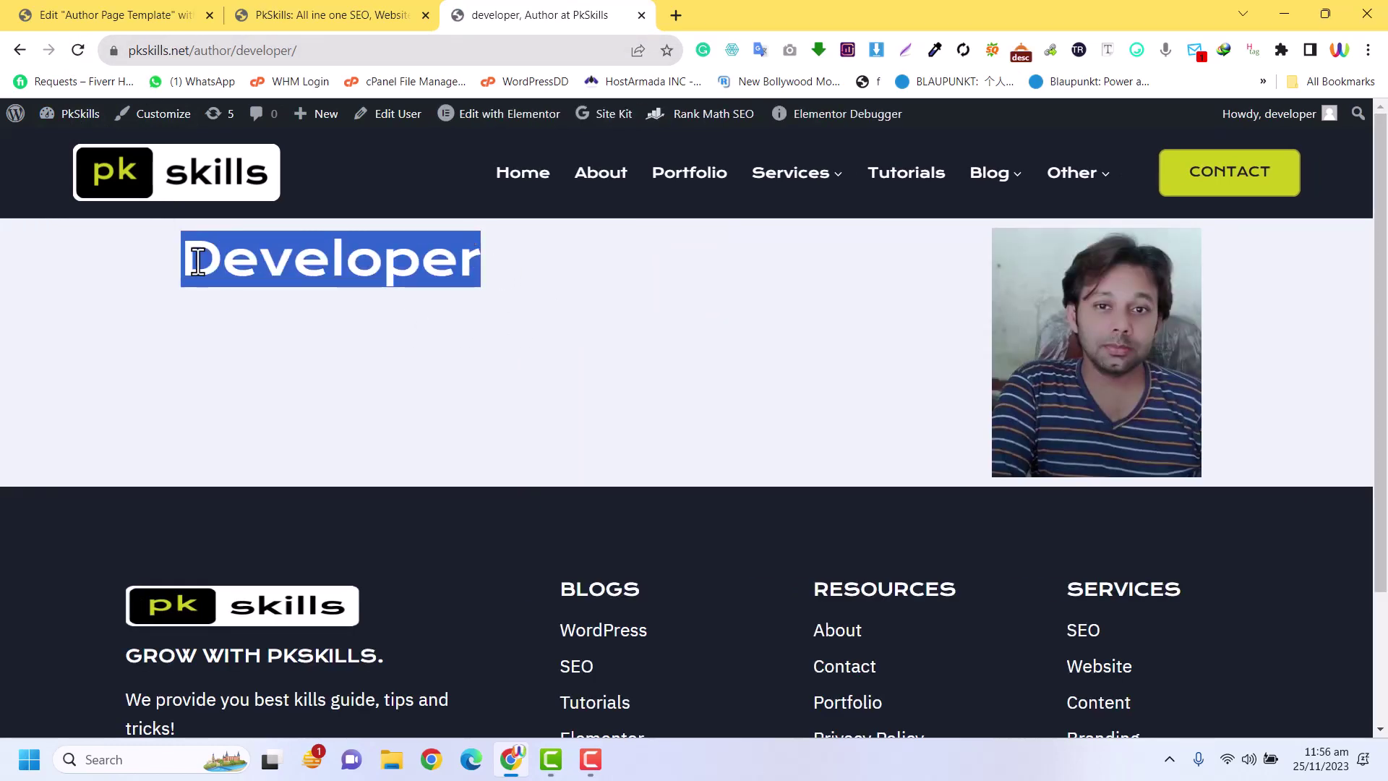
{"action": "left_click", "coordinate": [198, 260]}
{"action": "left_click_drag", "start_coordinate": [482, 266], "coordinate": [168, 262]}
{"action": "left_click", "coordinate": [140, 13]}
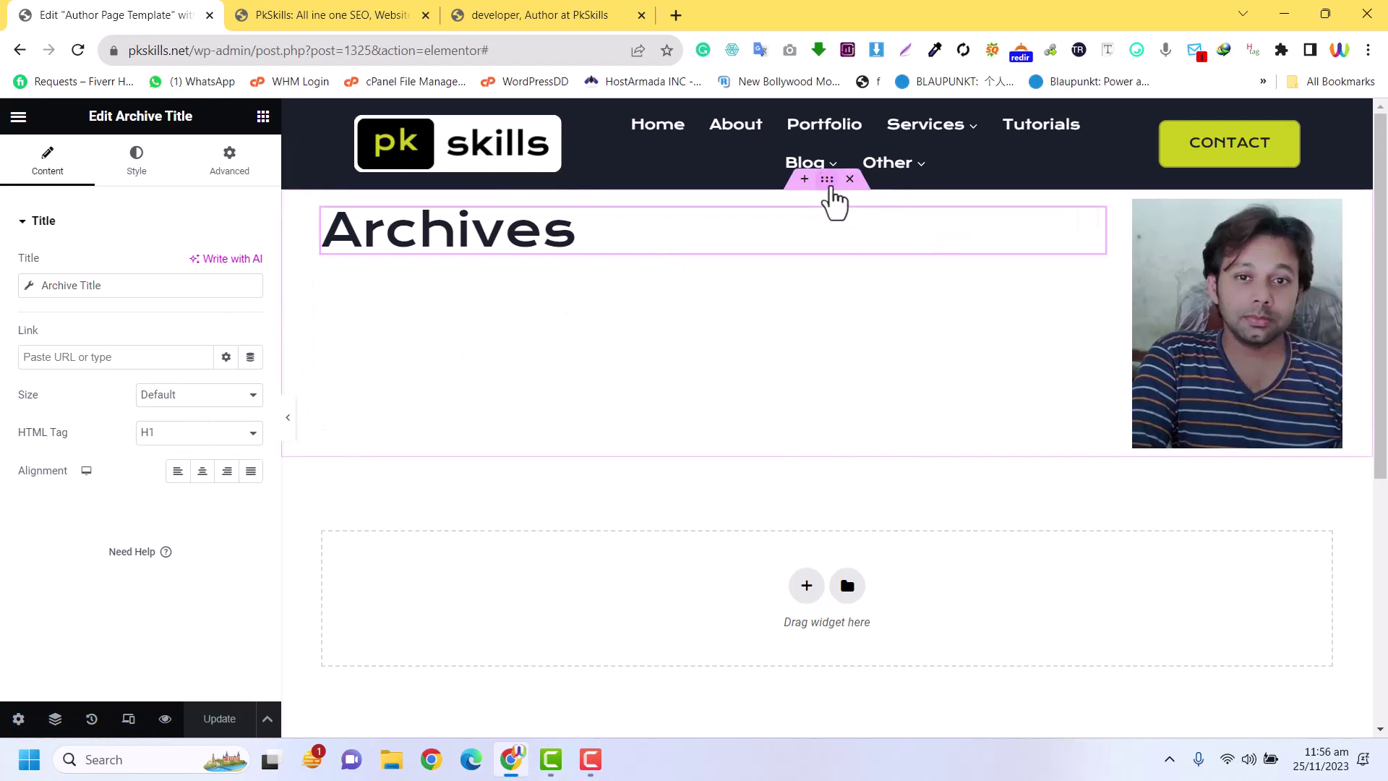
Set the banner container width to 631 px with a Classic #414141 background
{"action": "left_click", "coordinate": [827, 182]}
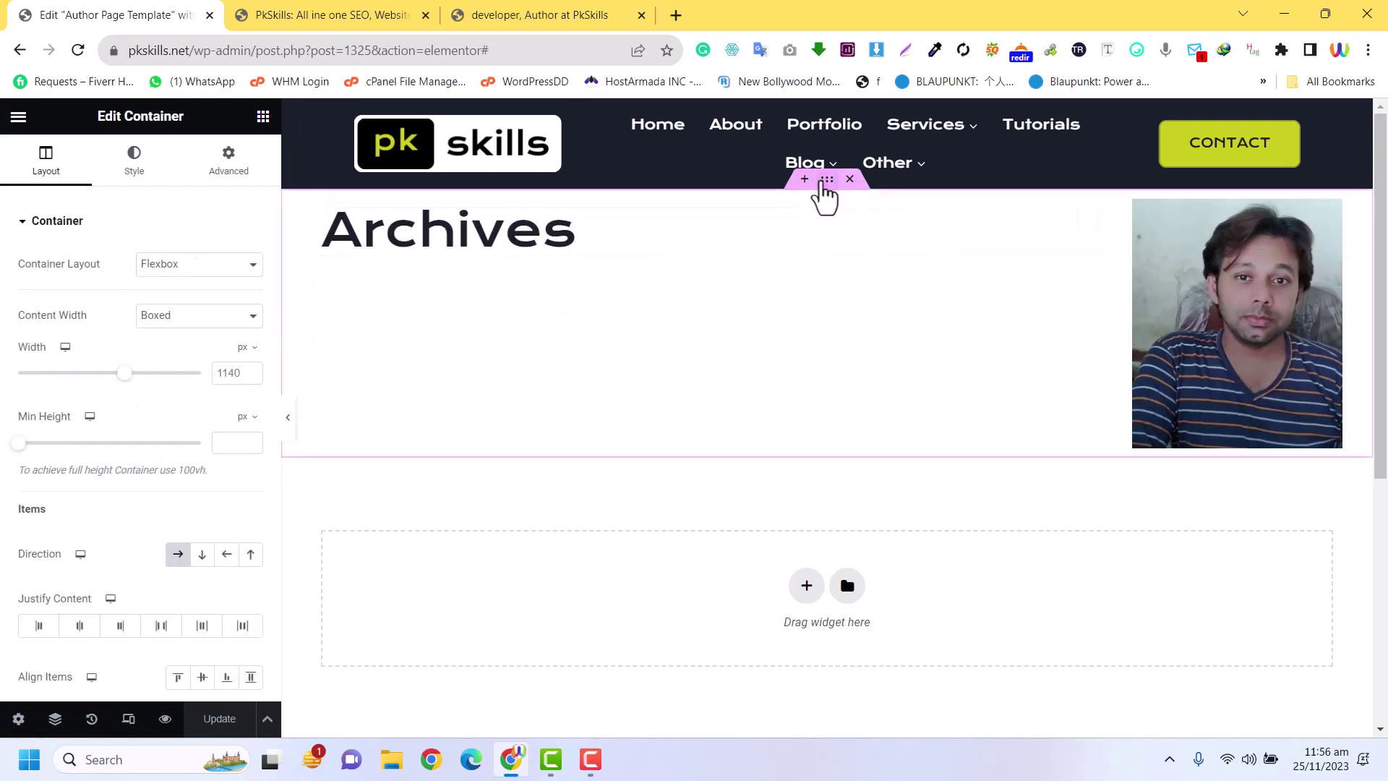
{"action": "left_click_drag", "start_coordinate": [133, 377], "coordinate": [40, 375]}
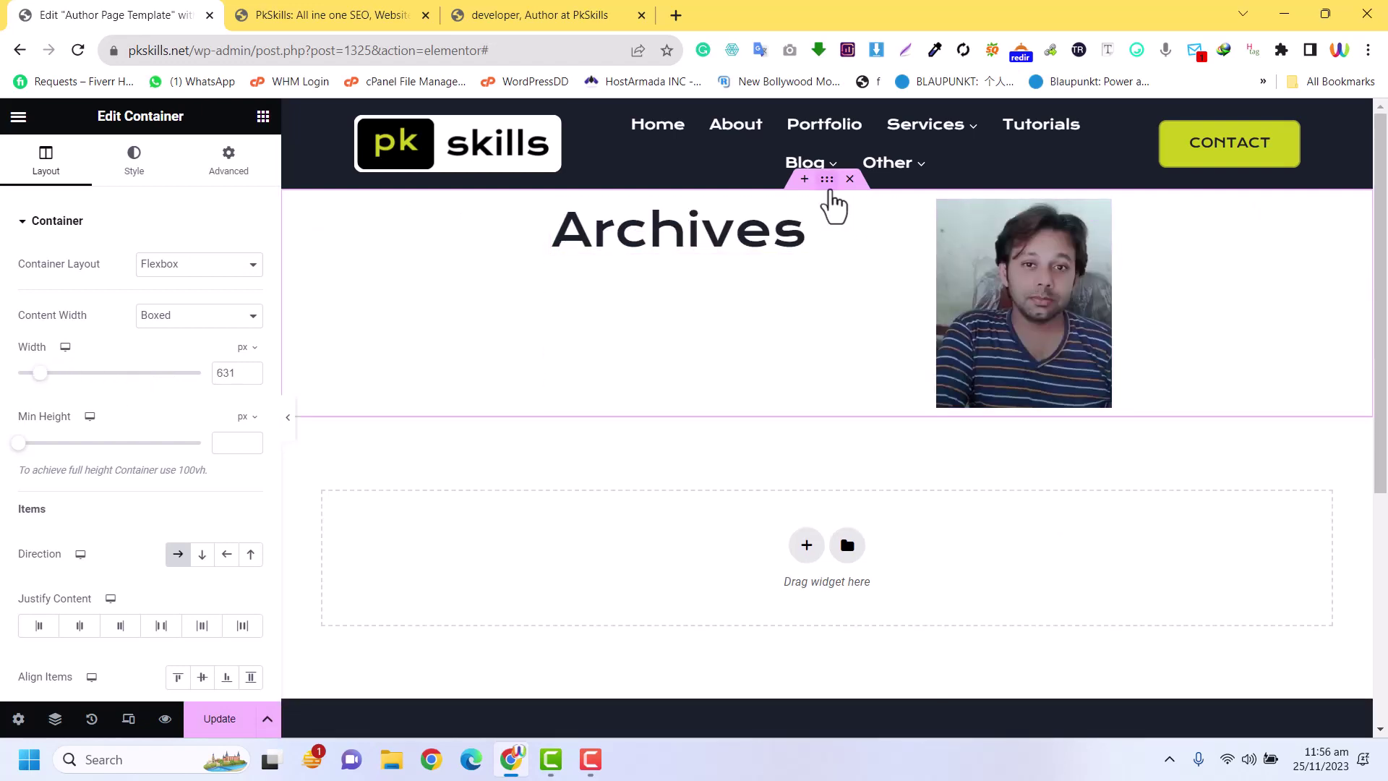
{"action": "left_click", "coordinate": [116, 151]}
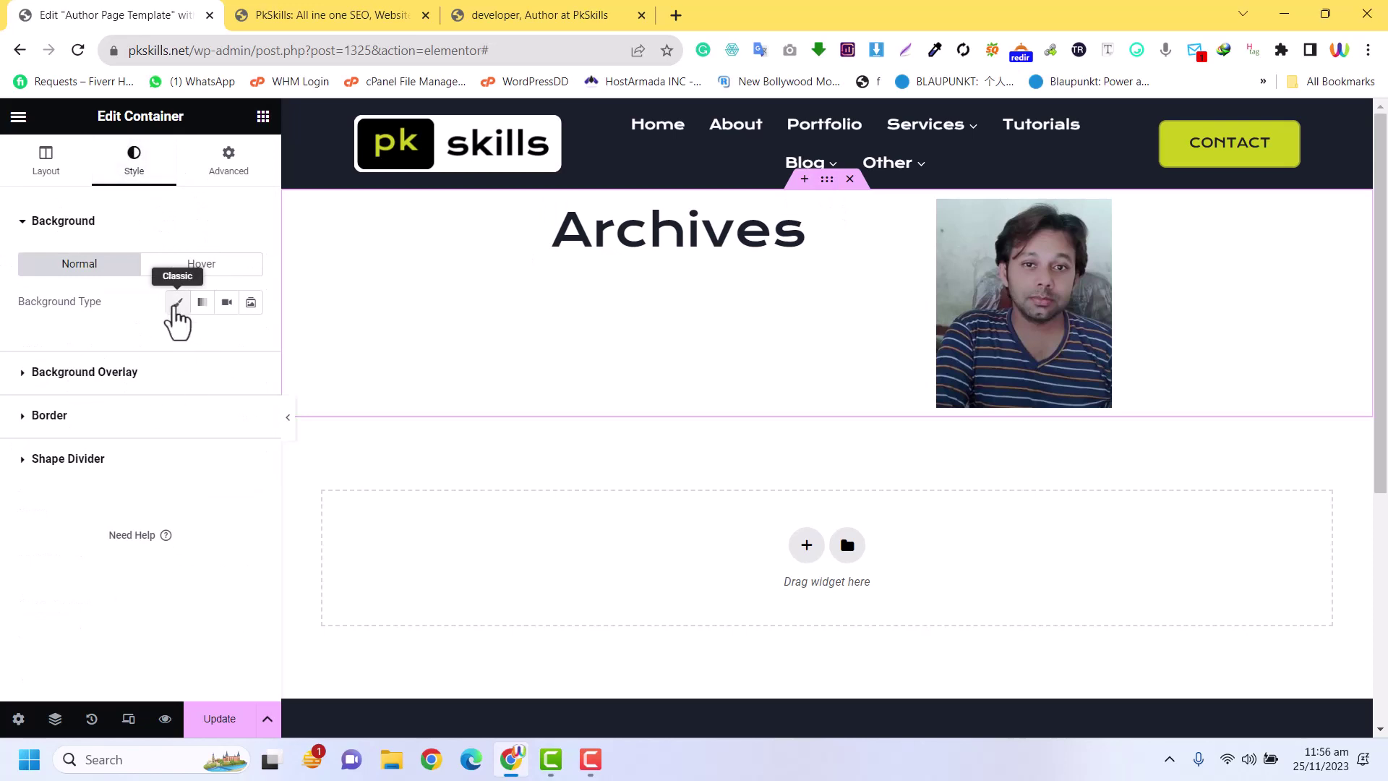
{"action": "left_click", "coordinate": [177, 303]}
{"action": "left_click", "coordinate": [250, 340]}
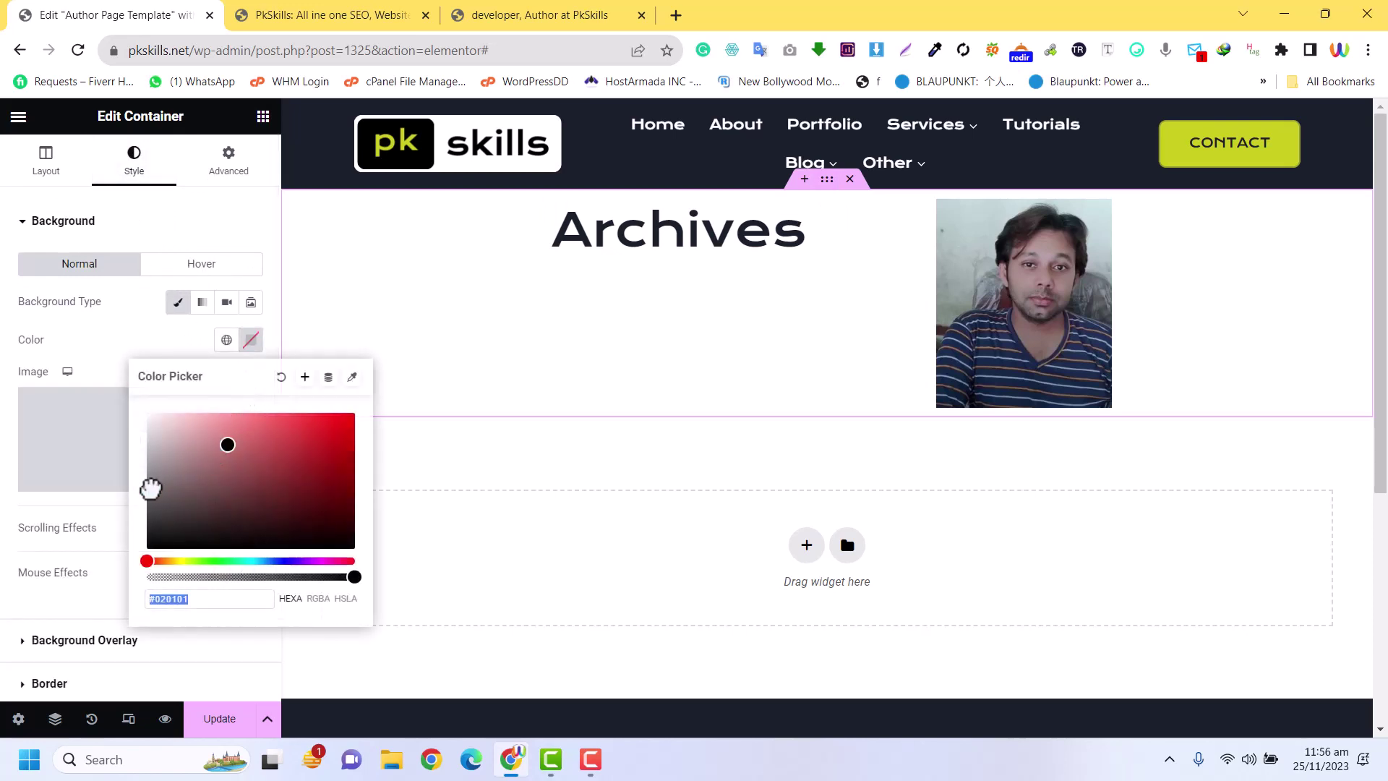
{"action": "mouse_move", "coordinate": [150, 489]}
{"action": "left_mouse_down"}
{"action": "mouse_move", "coordinate": [121, 549]}
{"action": "mouse_move", "coordinate": [120, 515]}
{"action": "left_mouse_up"}
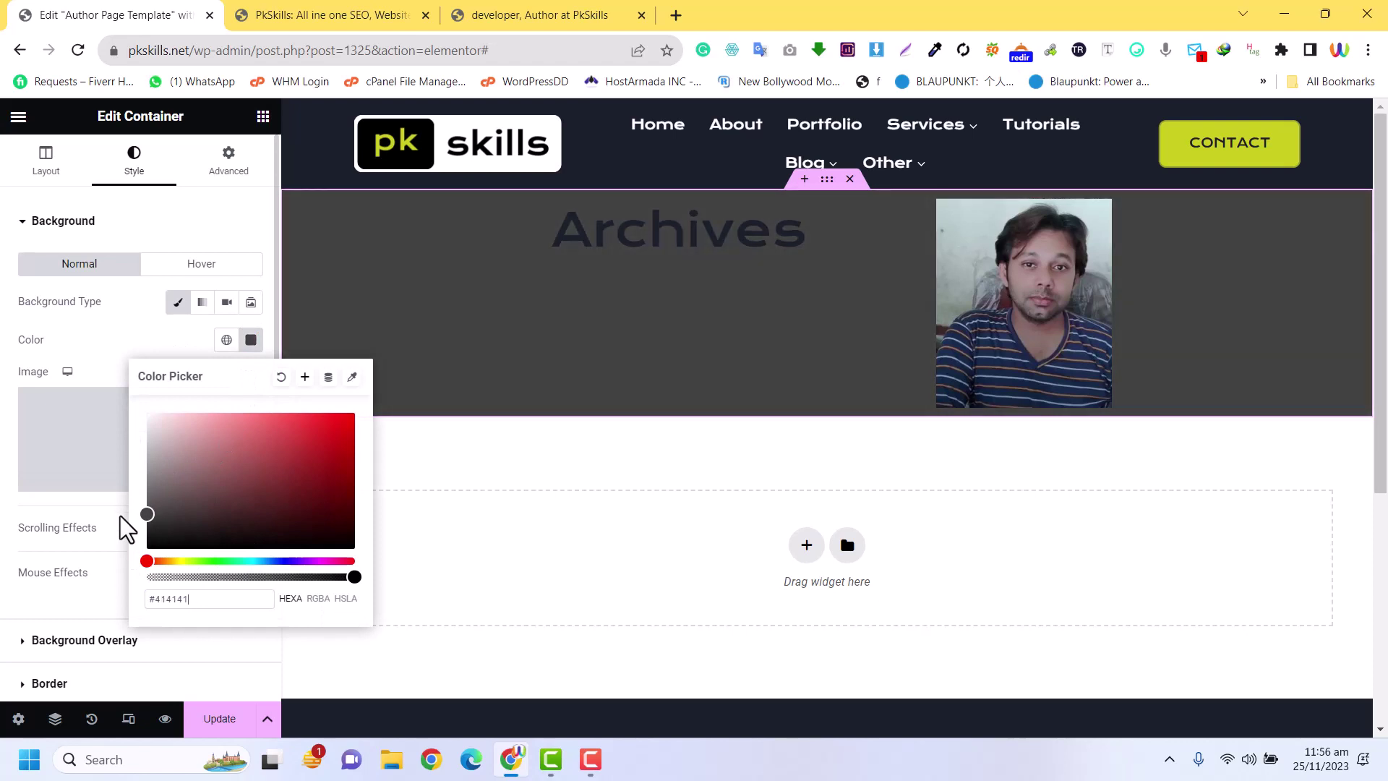
Make the Archives heading text colour white (#FFFFFF)
{"action": "left_click", "coordinate": [897, 219]}
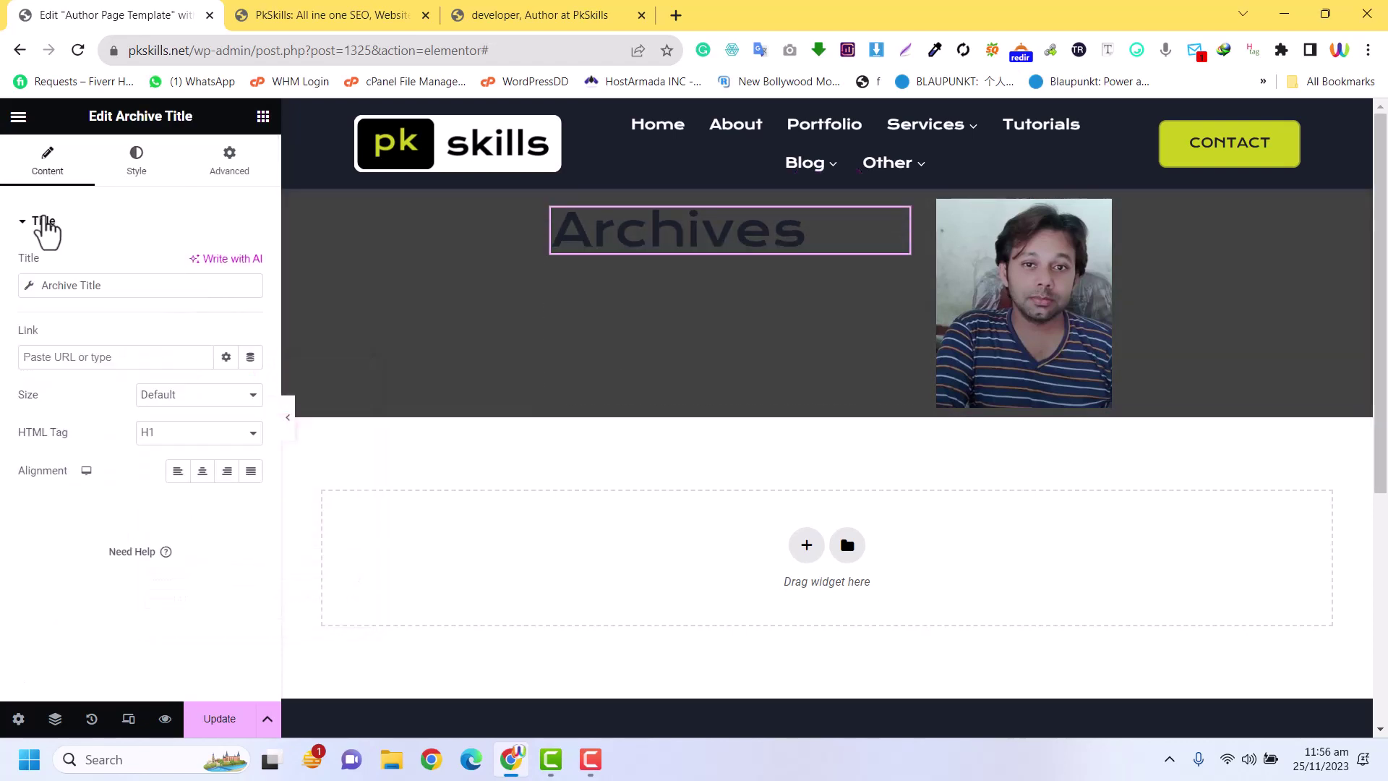
{"action": "left_click", "coordinate": [134, 161]}
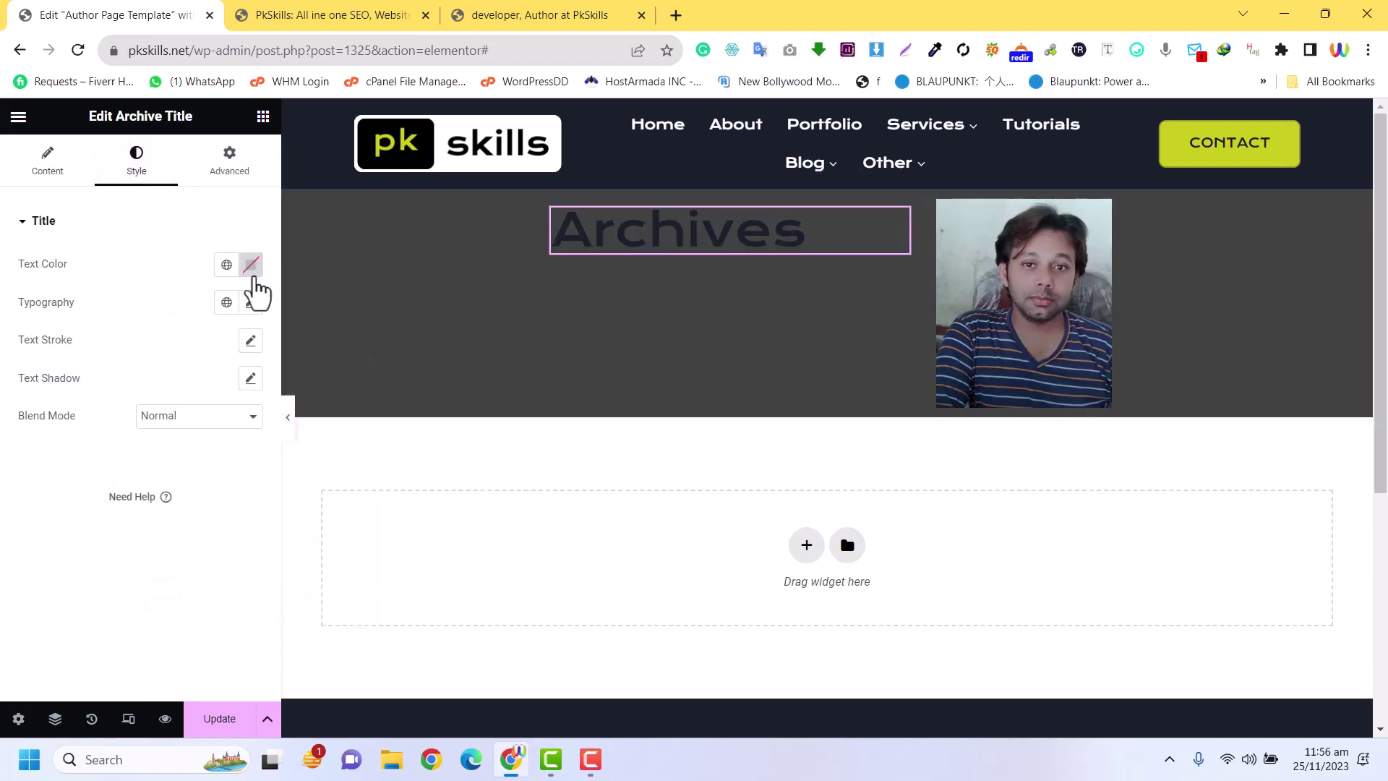
{"action": "left_click", "coordinate": [251, 267]}
{"action": "left_click_drag", "start_coordinate": [217, 412], "coordinate": [102, 322]}
{"action": "left_click", "coordinate": [150, 273]}
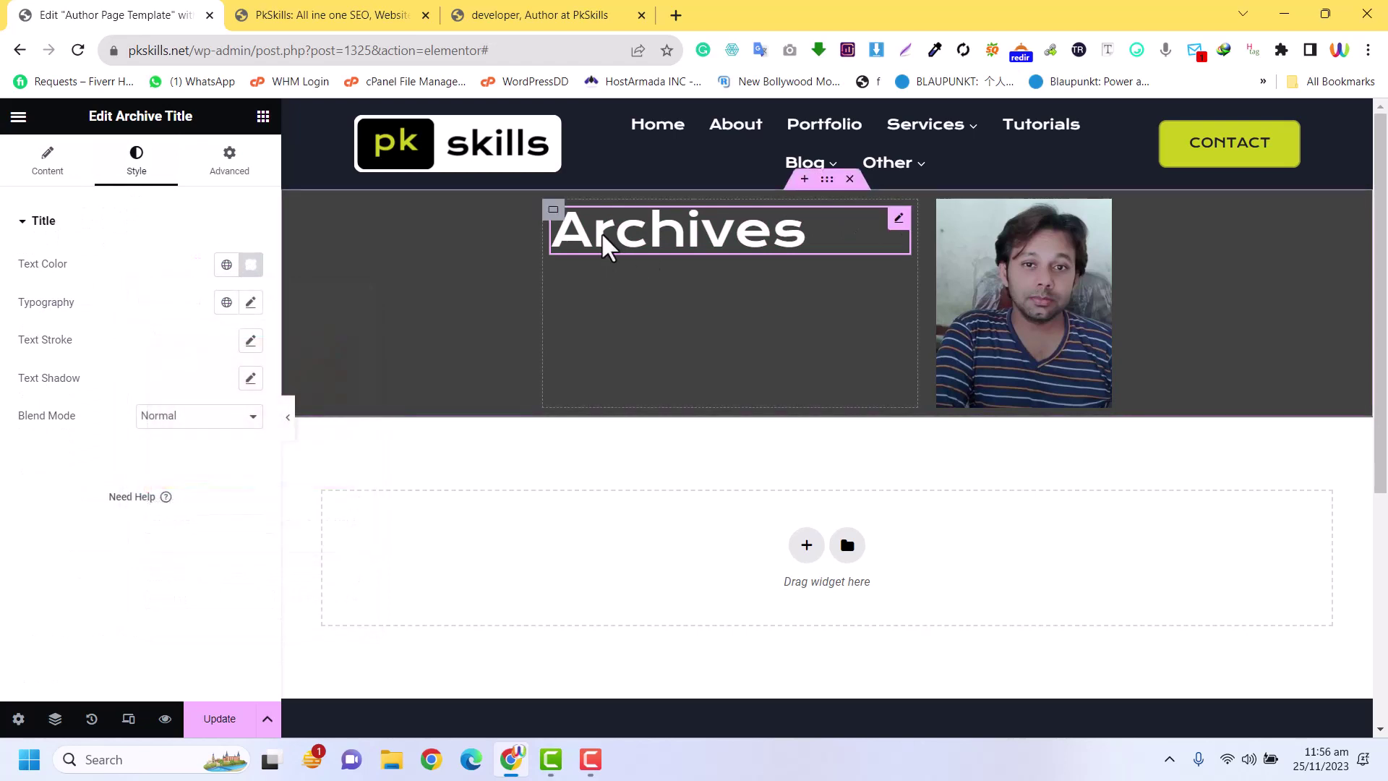
{"action": "left_click", "coordinate": [263, 117]}
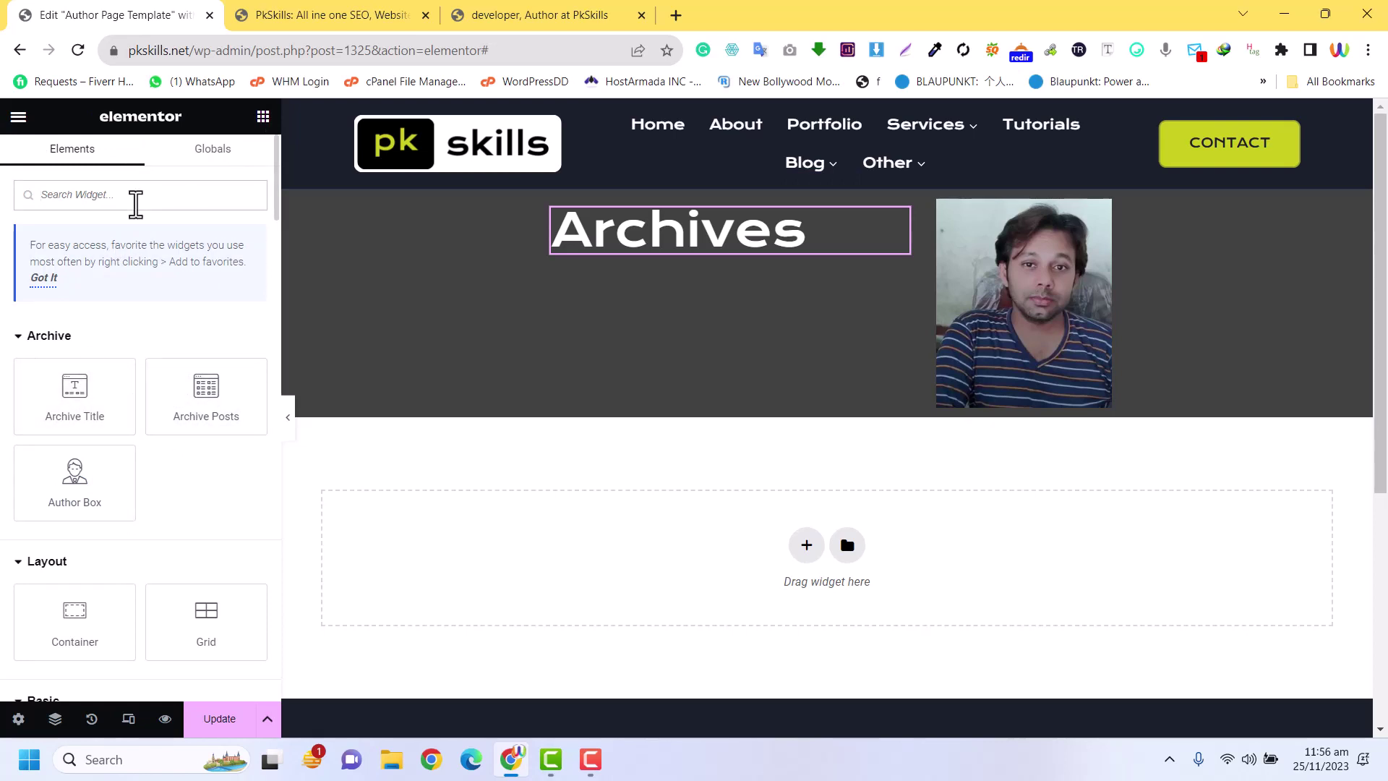
Add a Text Editor below the Archives title, filled by the dynamic Author Info bio tag
{"action": "left_click", "coordinate": [136, 199]}
{"action": "type", "text": "tex"}
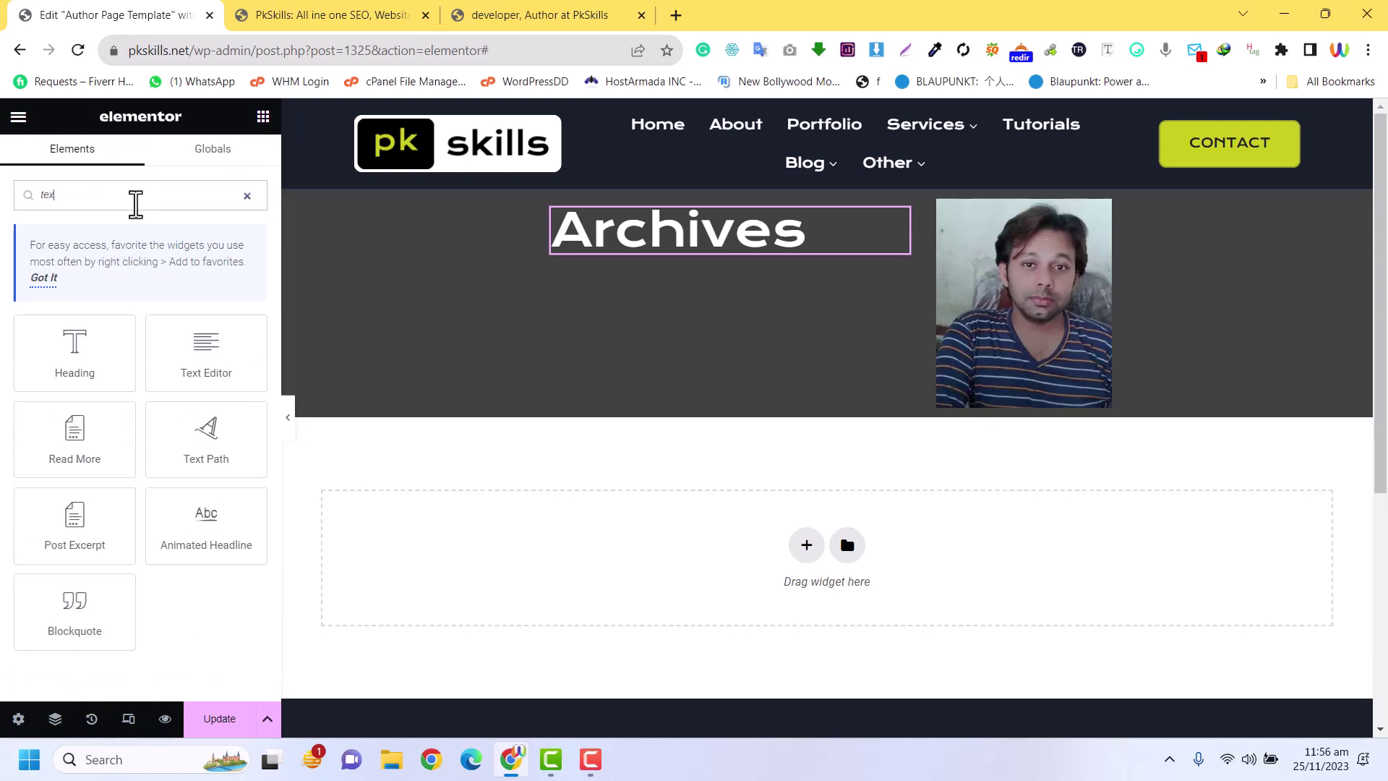
{"action": "left_click_drag", "start_coordinate": [206, 346], "coordinate": [682, 265]}
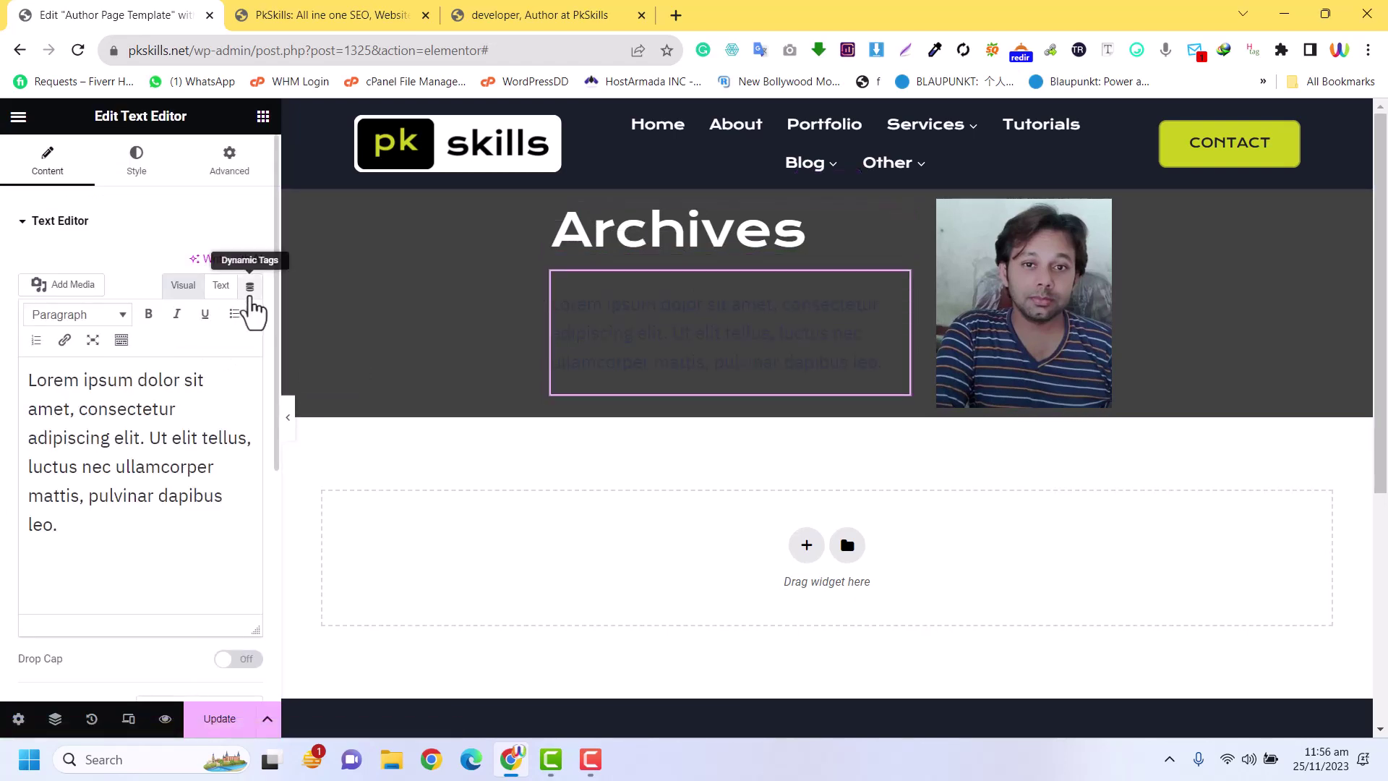
{"action": "left_click", "coordinate": [250, 288]}
{"action": "scroll", "coordinate": [222, 468], "scroll_direction": "down", "scroll_amount": 5}
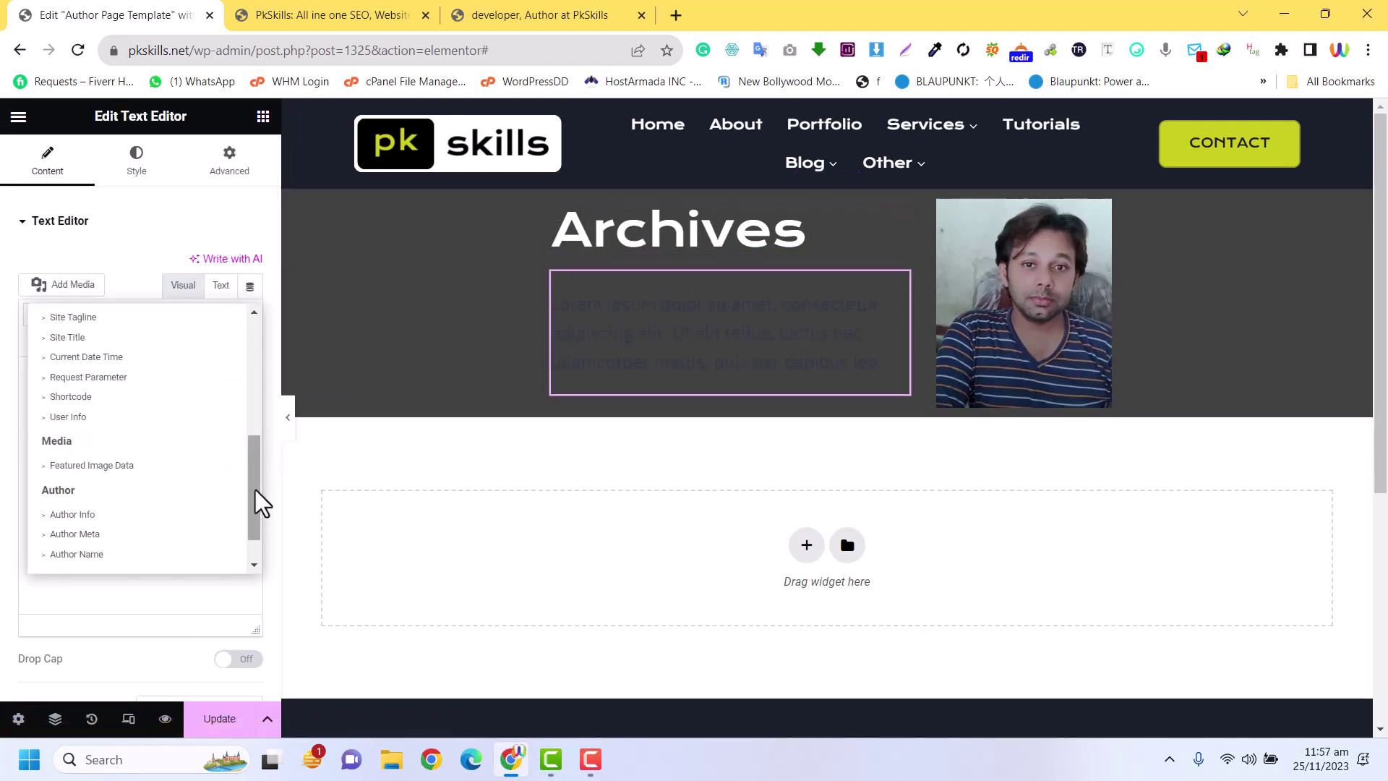
{"action": "left_click_drag", "start_coordinate": [258, 479], "coordinate": [258, 517]}
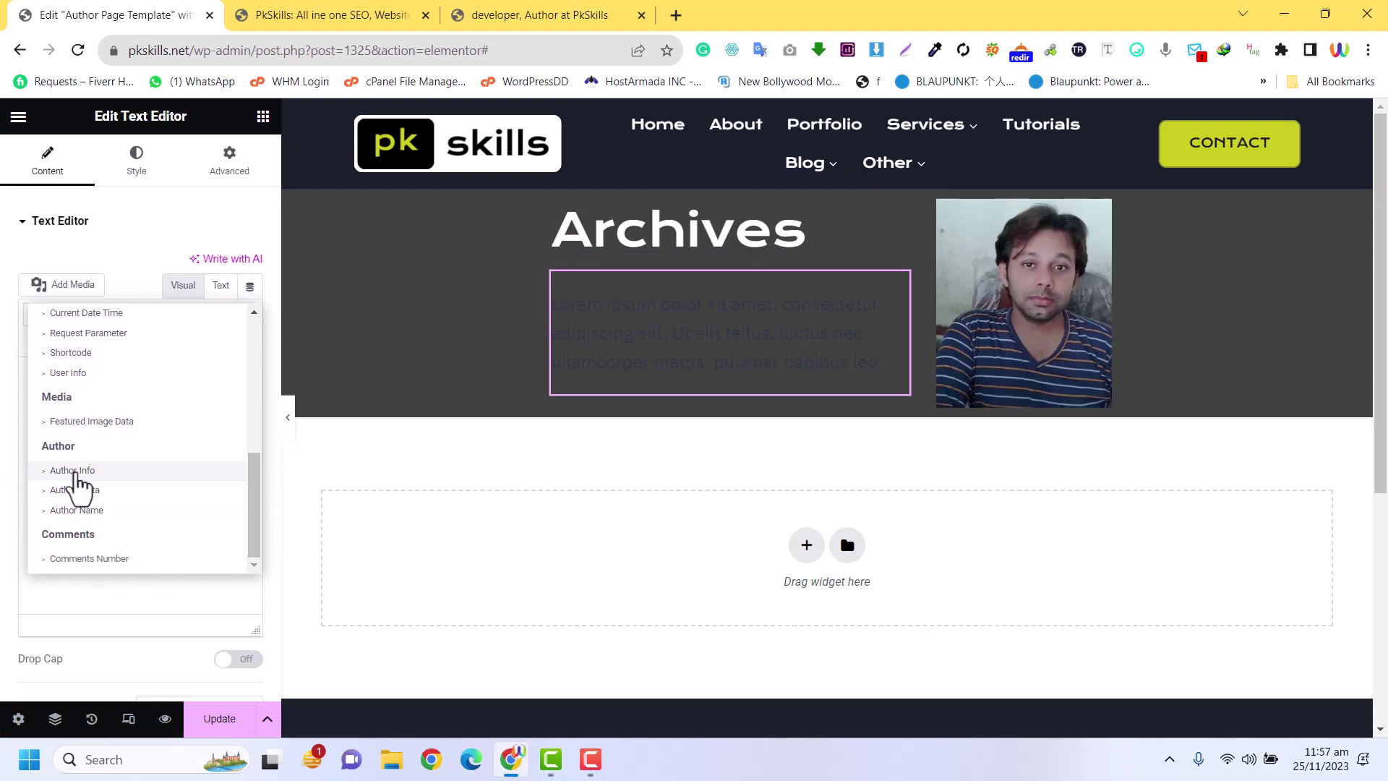
{"action": "left_click", "coordinate": [73, 471]}
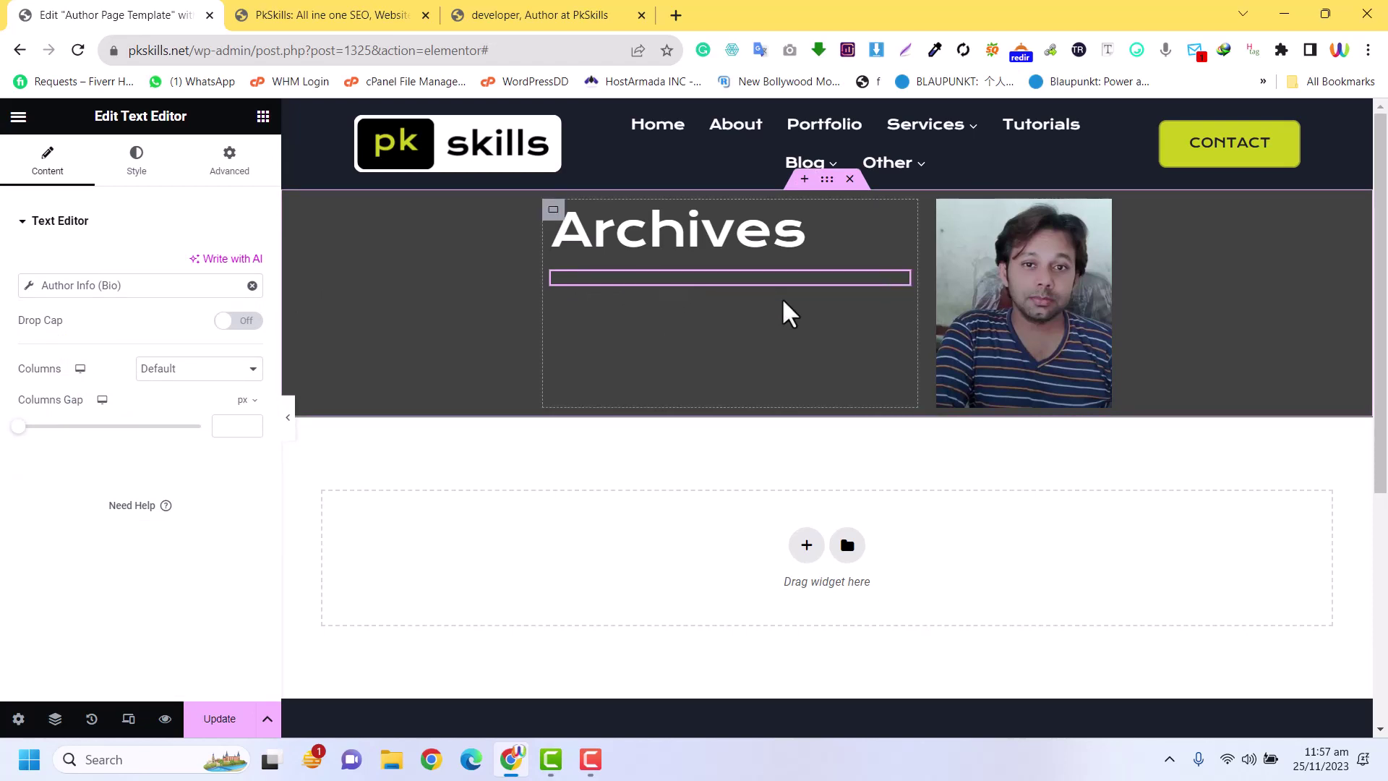
Save the template and reload the author page to view the dark banner
{"action": "left_click", "coordinate": [219, 729]}
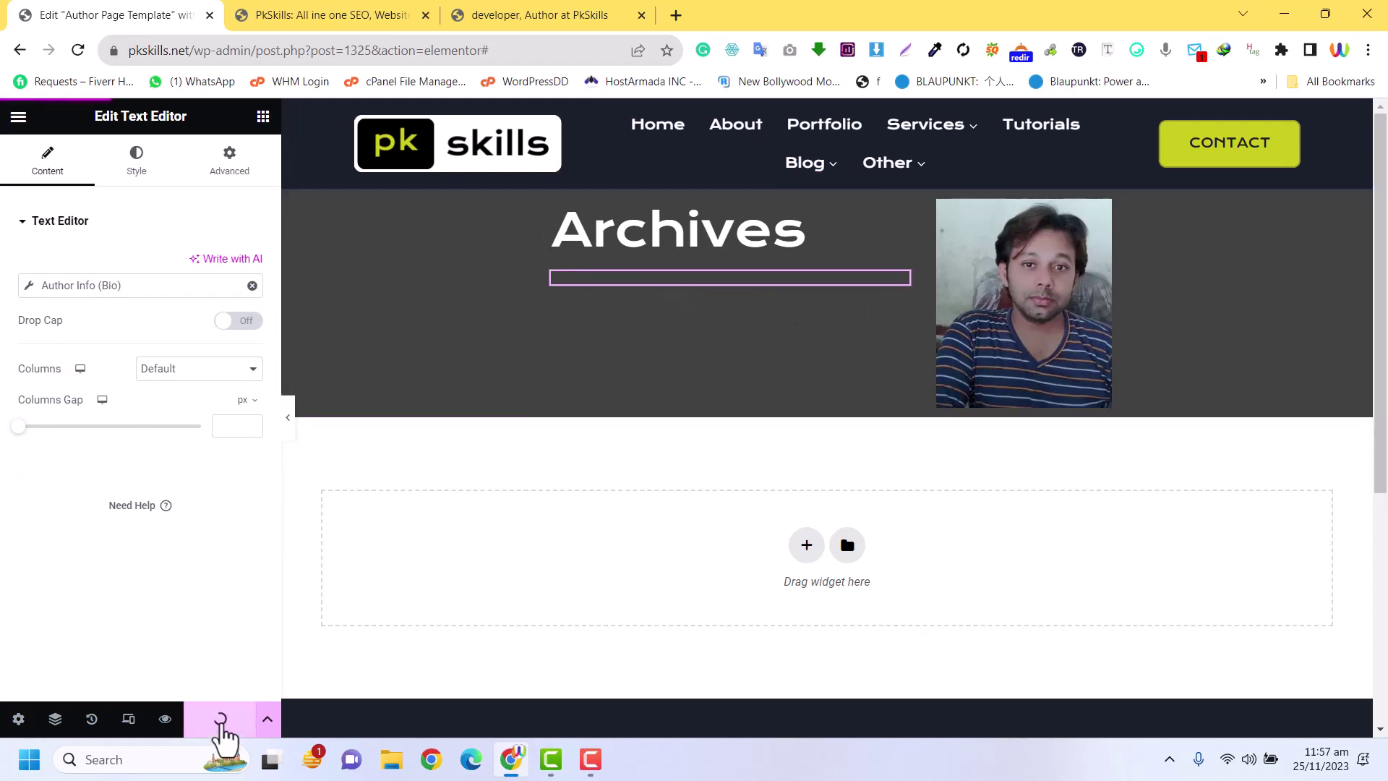
{"action": "left_click", "coordinate": [543, 15]}
{"action": "left_click", "coordinate": [77, 50]}
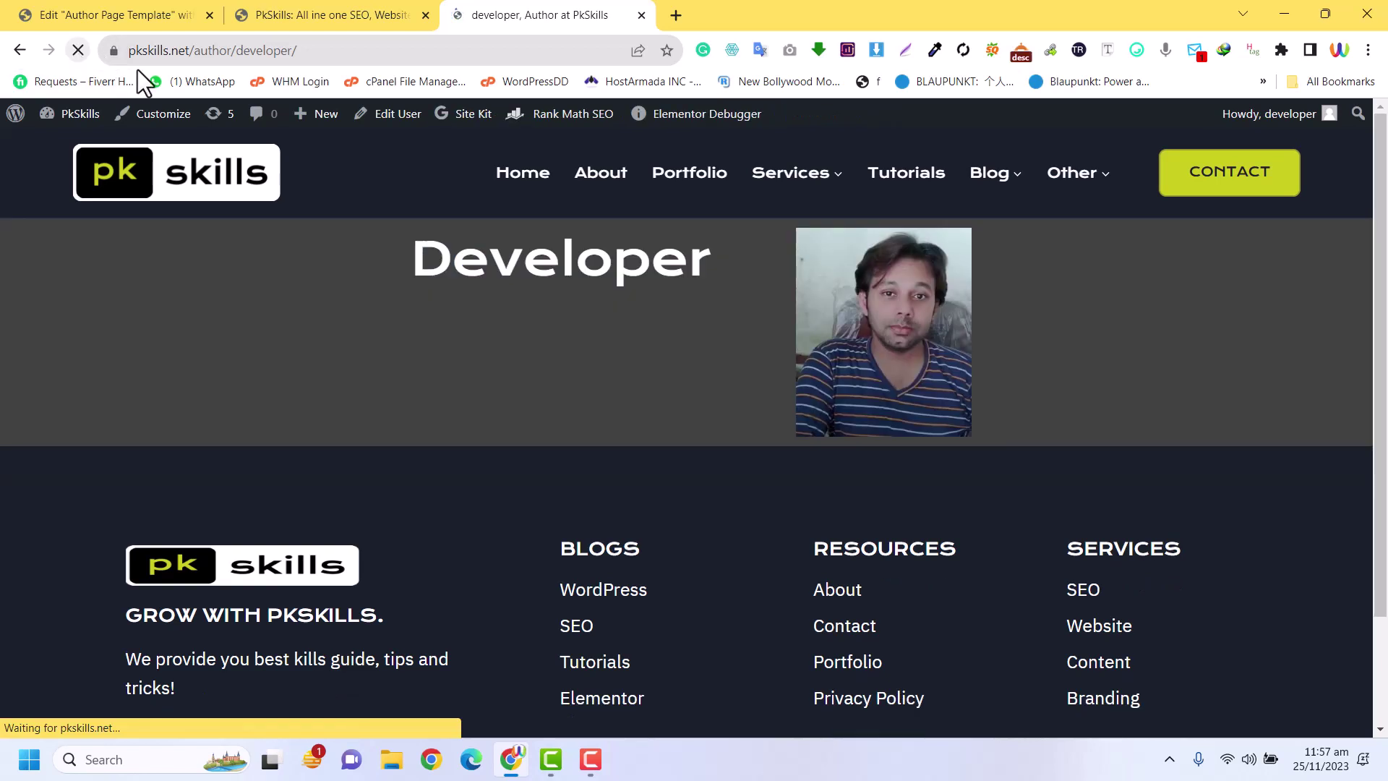
{"action": "left_click_drag", "start_coordinate": [711, 260], "coordinate": [691, 262]}
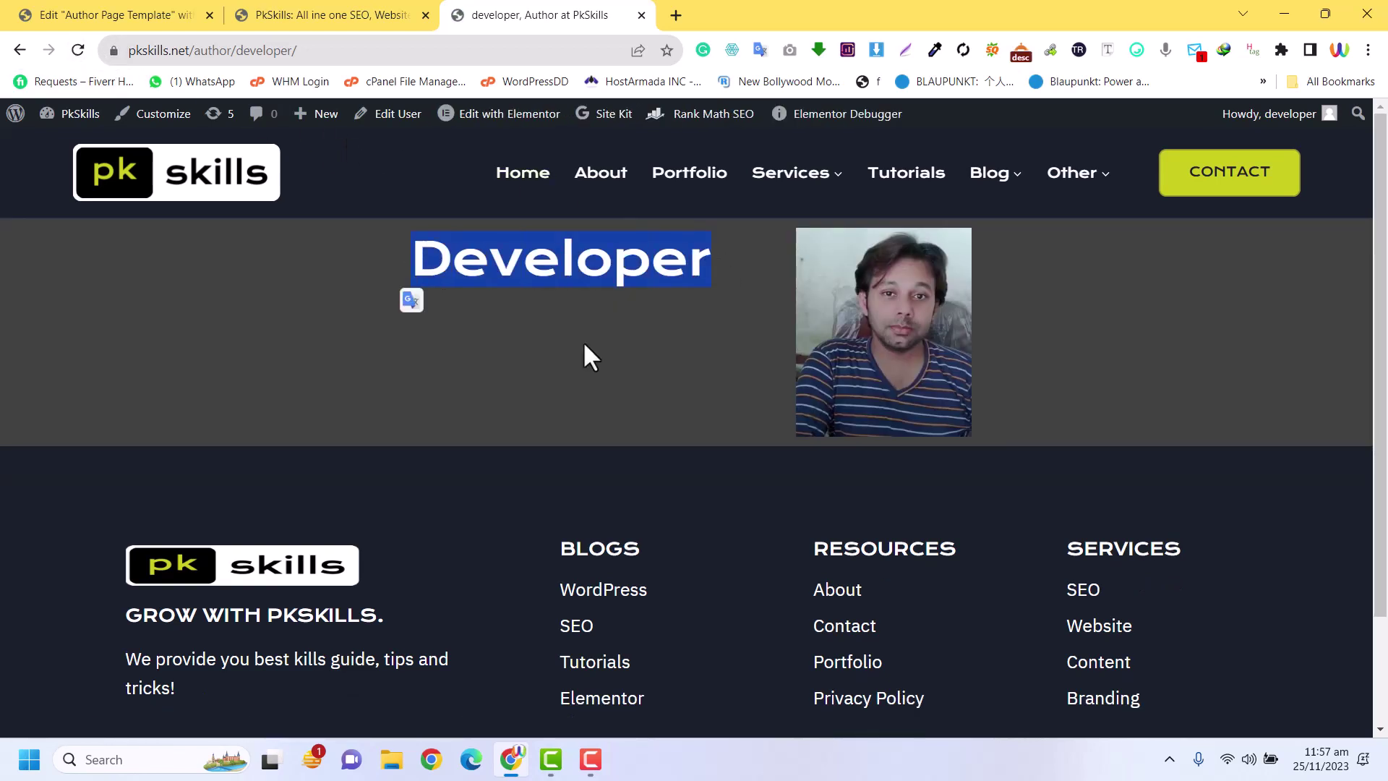
Back in the editor, confirm the Author Info tag's Field is set to Bio
{"action": "left_click", "coordinate": [135, 11]}
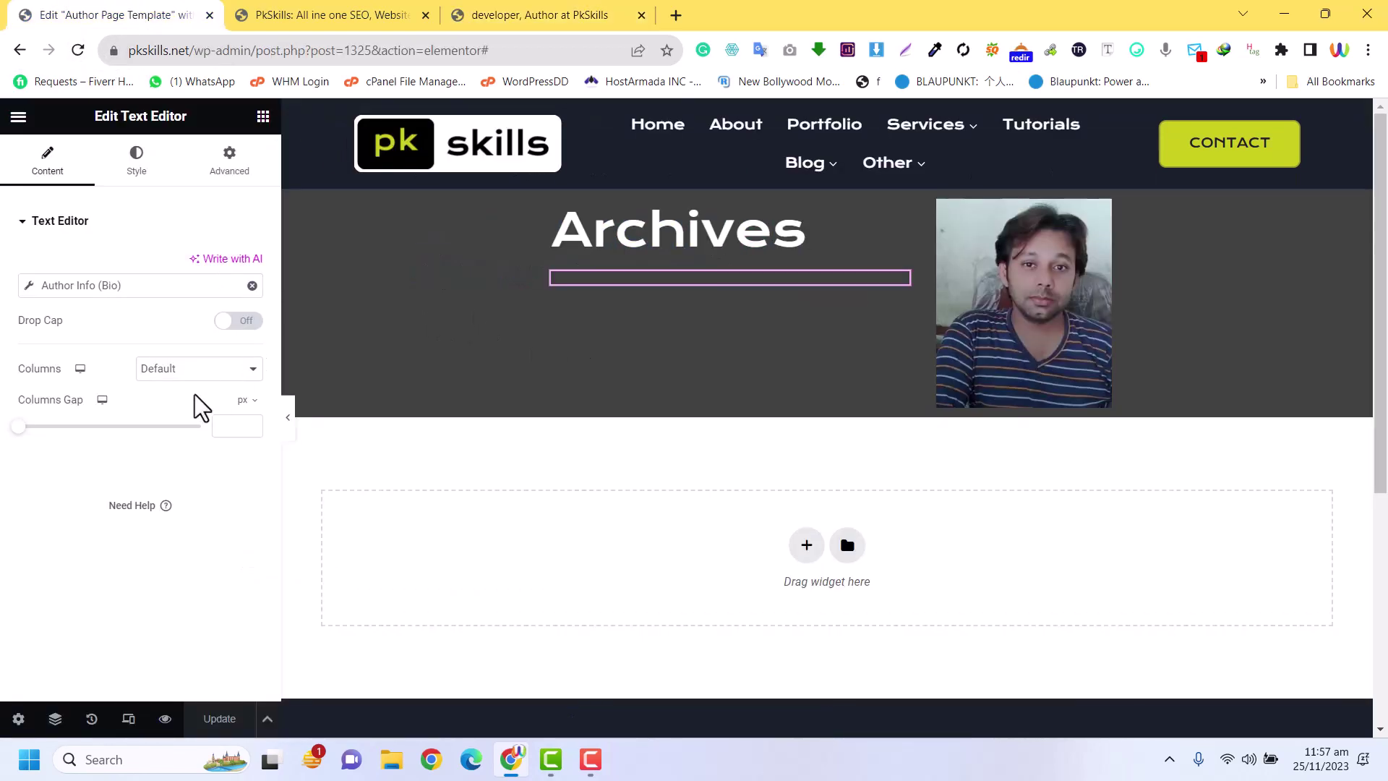
{"action": "left_click", "coordinate": [145, 293]}
{"action": "left_click", "coordinate": [173, 367]}
{"action": "left_click", "coordinate": [174, 372]}
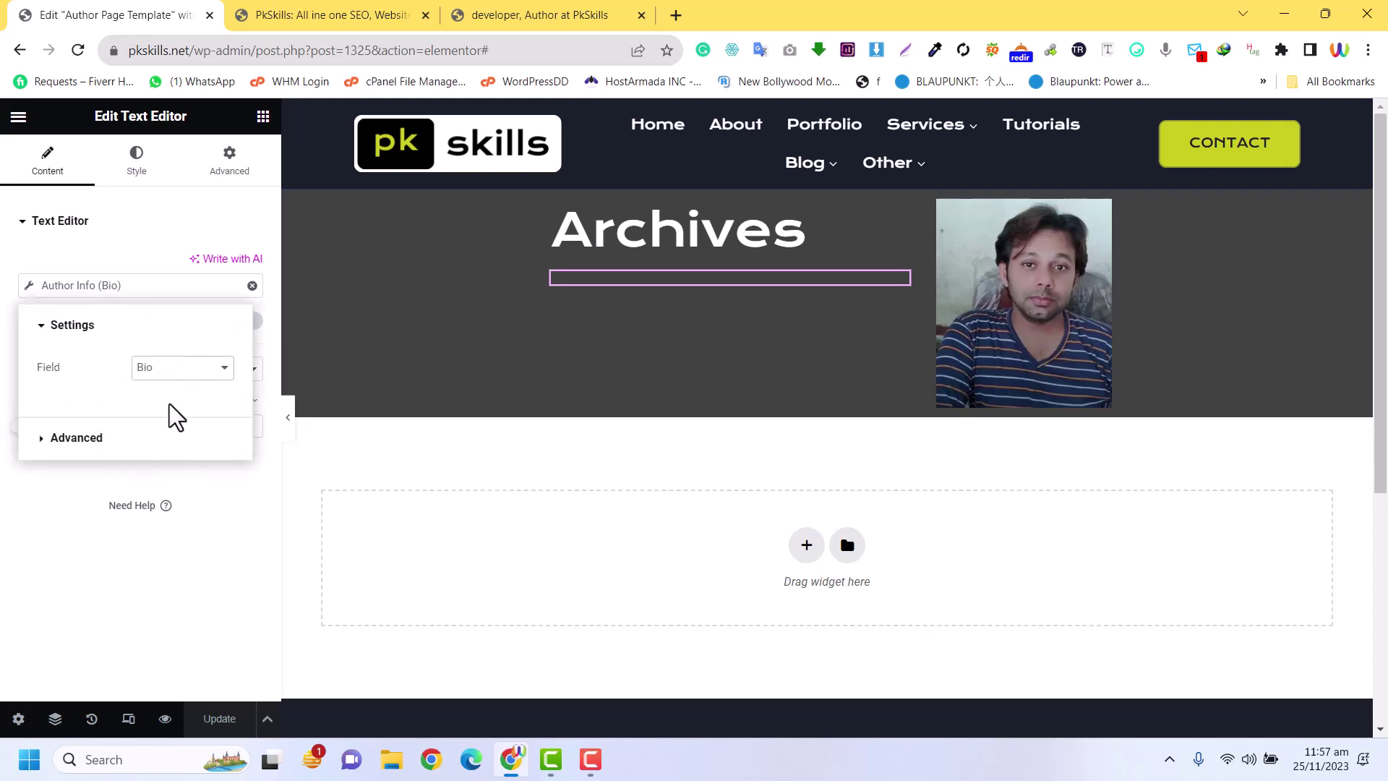
Enter the developer's Biographical Info on the WordPress profile page and update the profile
{"action": "left_click", "coordinate": [334, 13]}
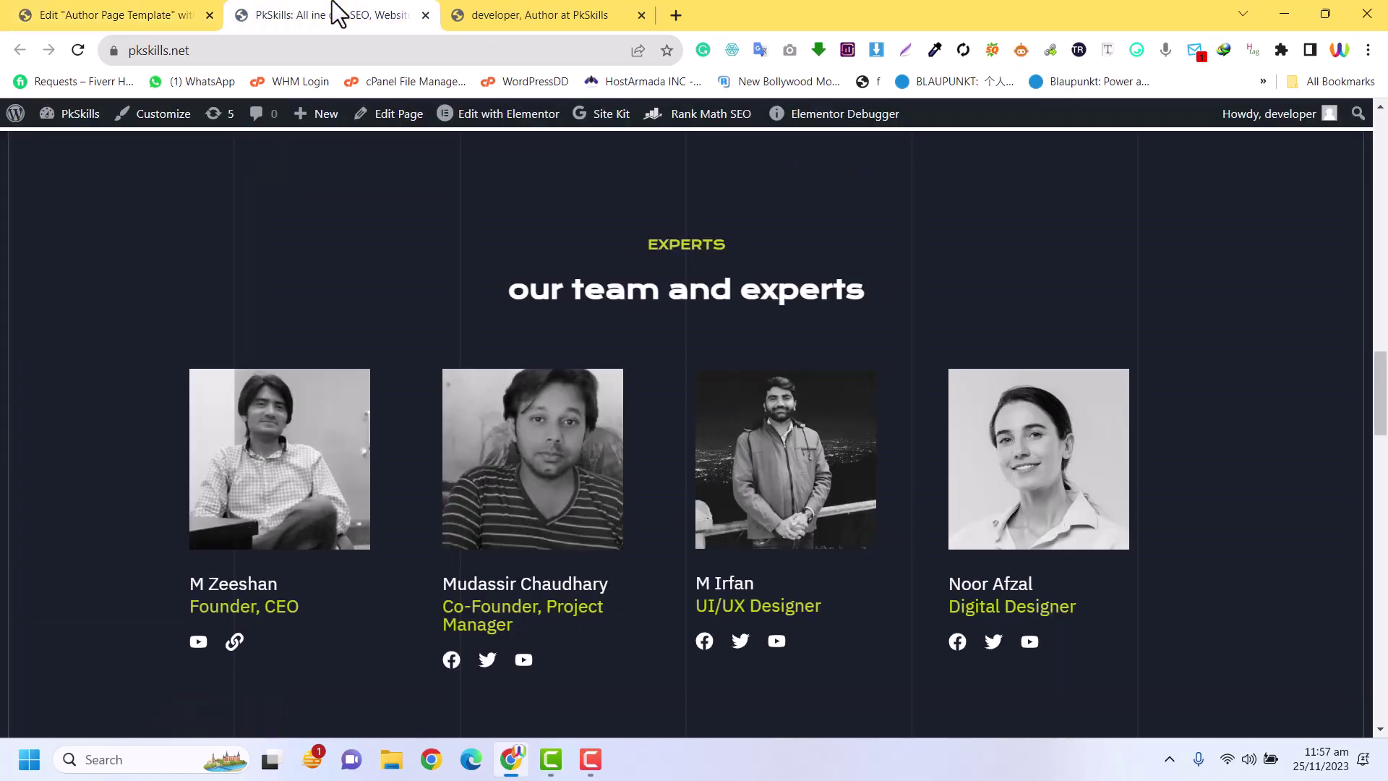
{"action": "mouse_move", "coordinate": [1247, 138]}
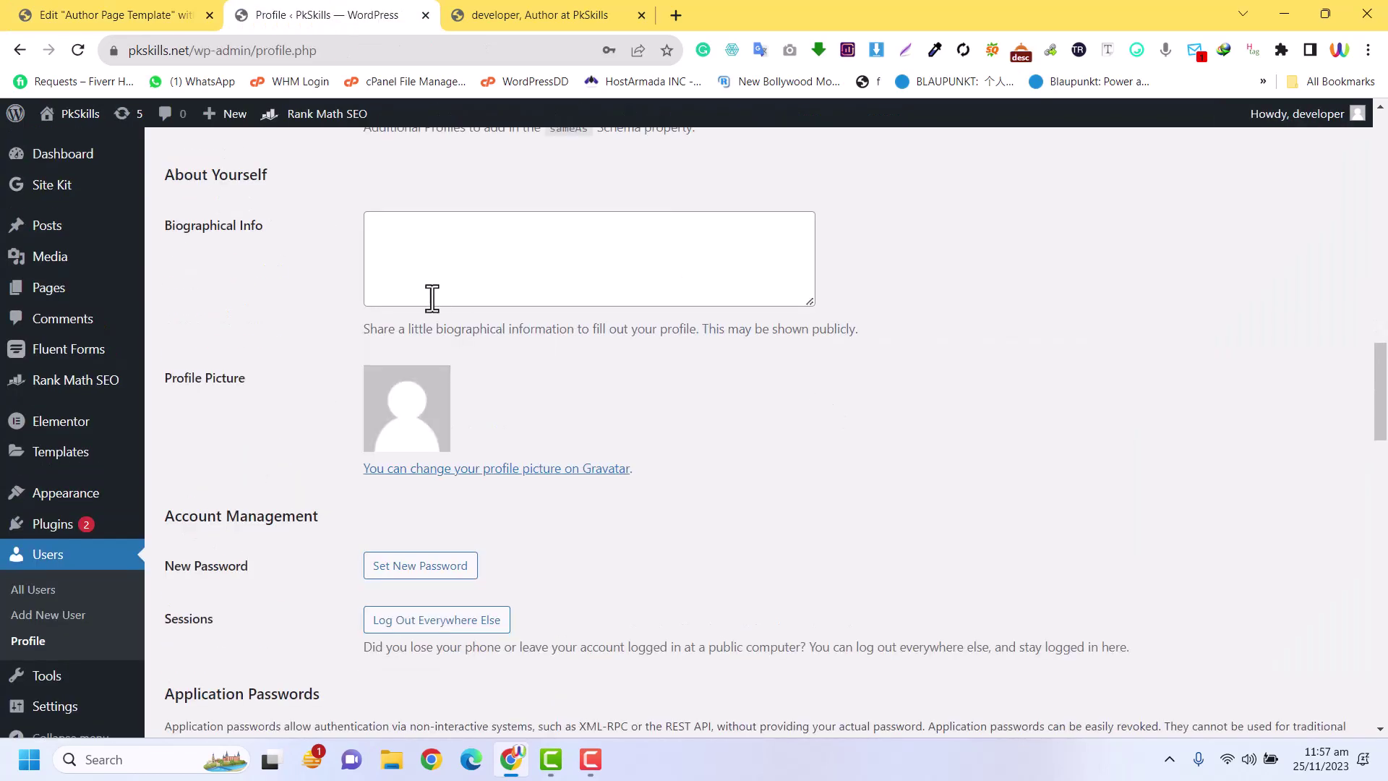
{"action": "left_click", "coordinate": [437, 257]}
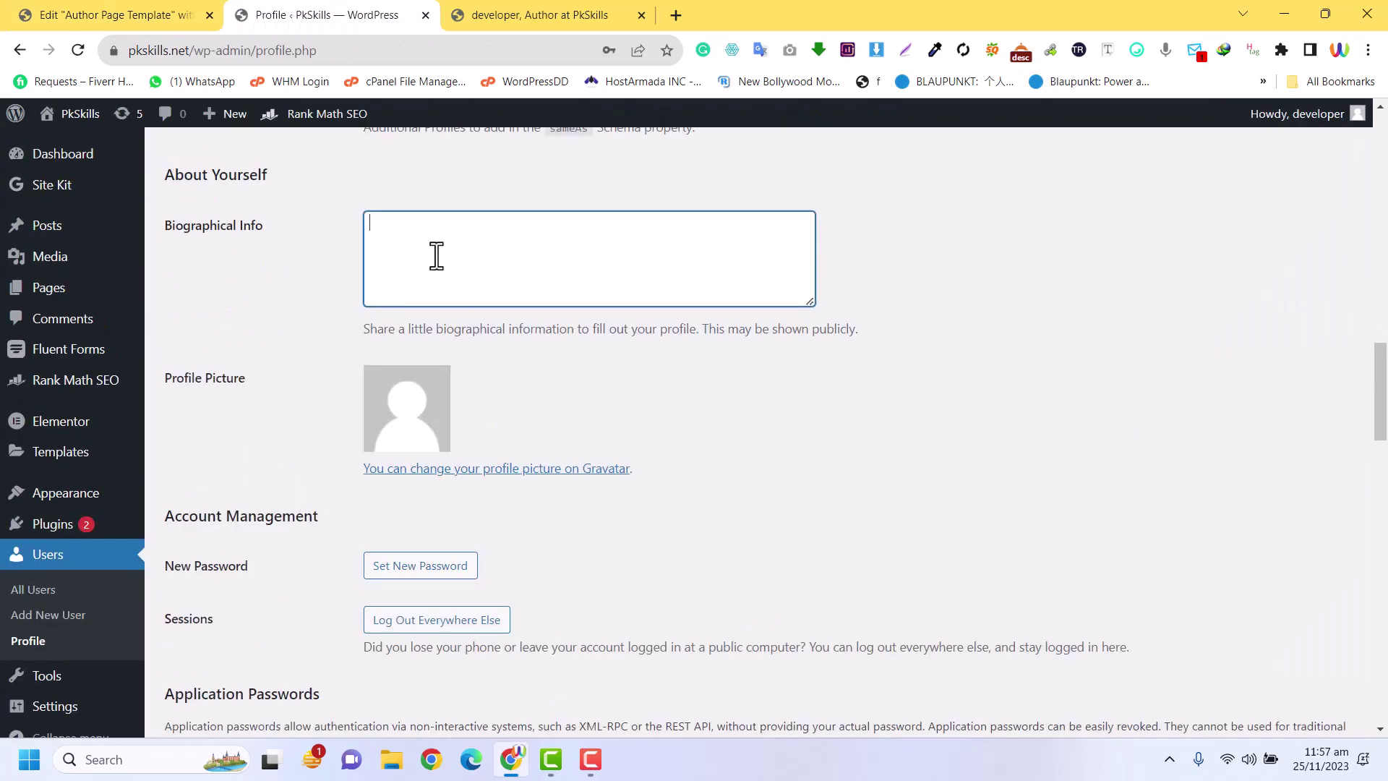
{"action": "scroll", "coordinate": [210, 720], "scroll_direction": "up", "scroll_amount": 12}
{"action": "scroll", "coordinate": [191, 578], "scroll_direction": "down", "scroll_amount": 3}
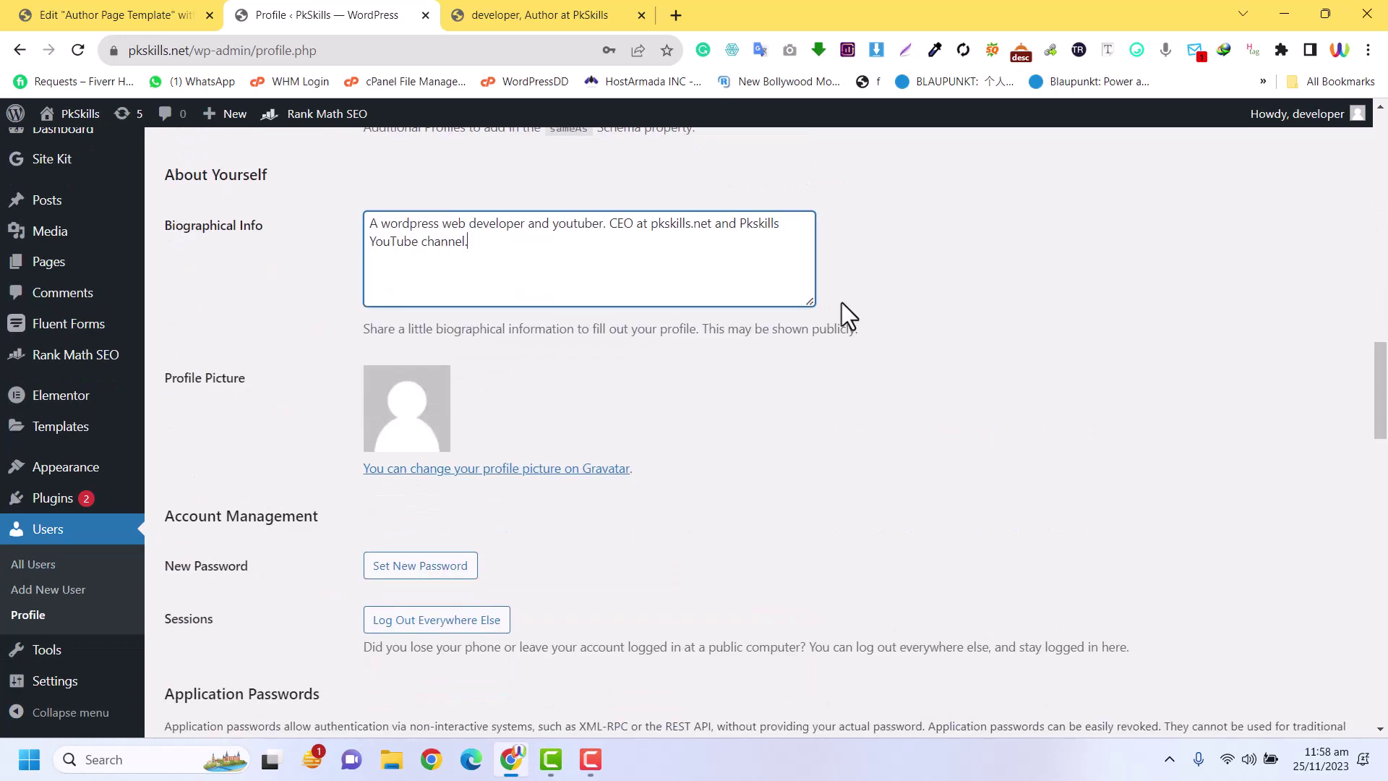
{"action": "scroll", "coordinate": [694, 322], "scroll_direction": "up", "scroll_amount": 4}
{"action": "left_click_drag", "start_coordinate": [532, 540], "coordinate": [350, 518]}
{"action": "scroll", "coordinate": [354, 506], "scroll_direction": "down", "scroll_amount": 7}
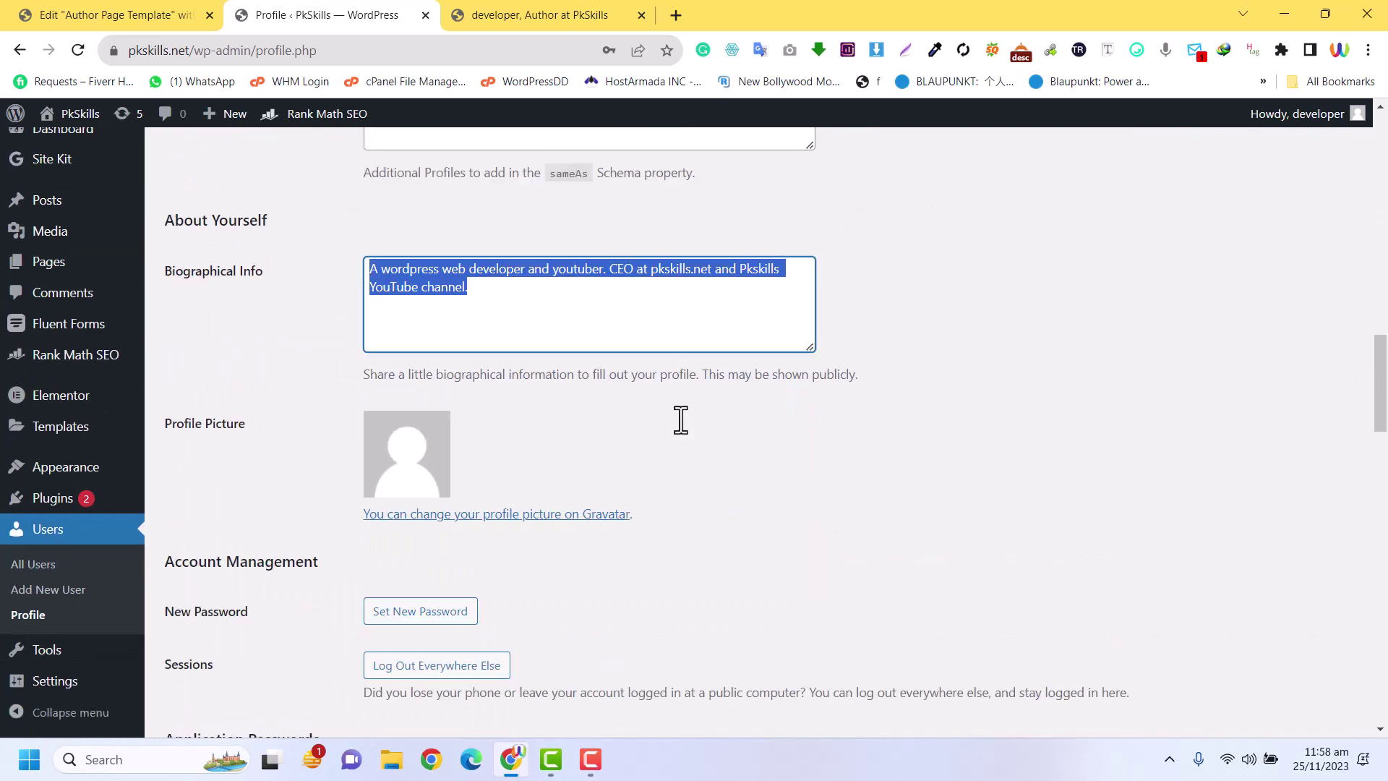
{"action": "scroll", "coordinate": [359, 489], "scroll_direction": "down", "scroll_amount": 4}
{"action": "scroll", "coordinate": [315, 620], "scroll_direction": "down", "scroll_amount": 15}
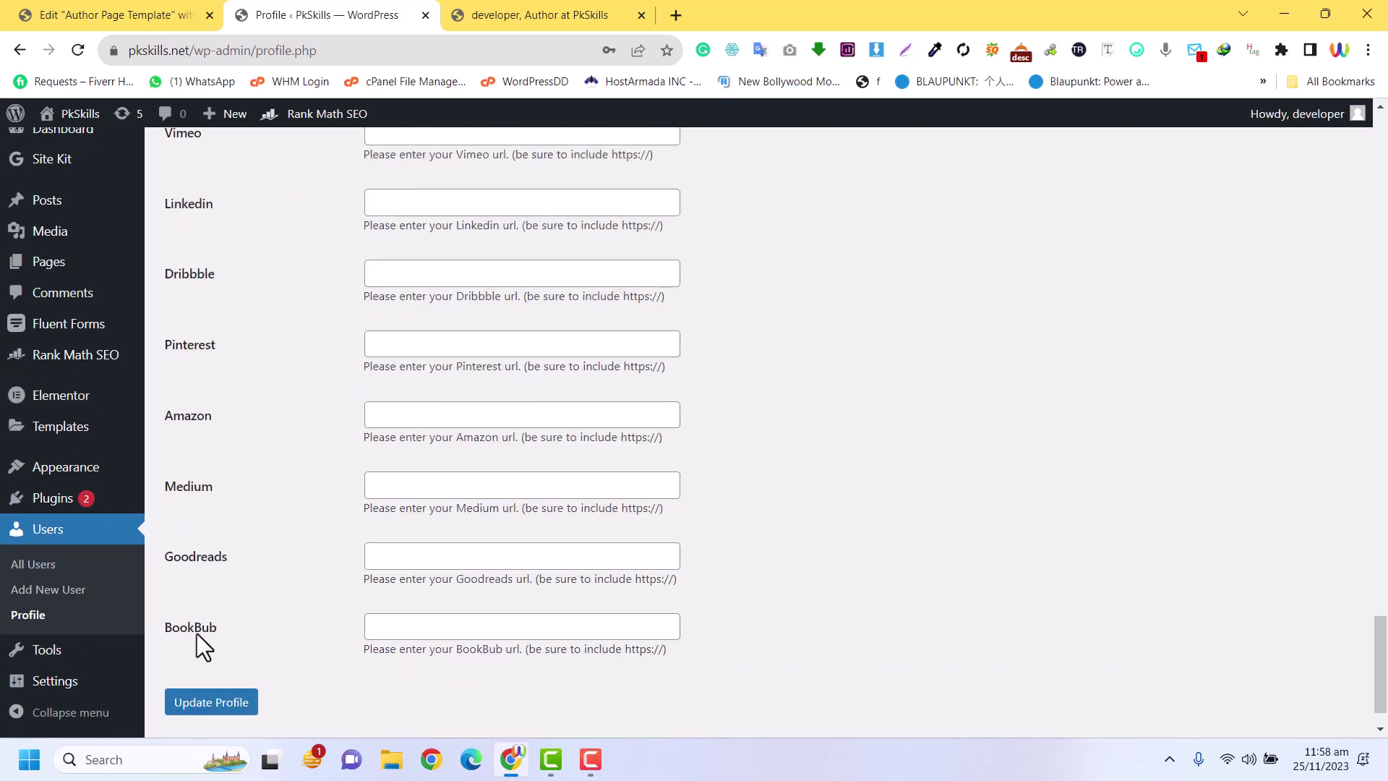
Reload the author page to confirm the new bio appears, then return to the editor
{"action": "key", "text": "ctrl+Tab"}
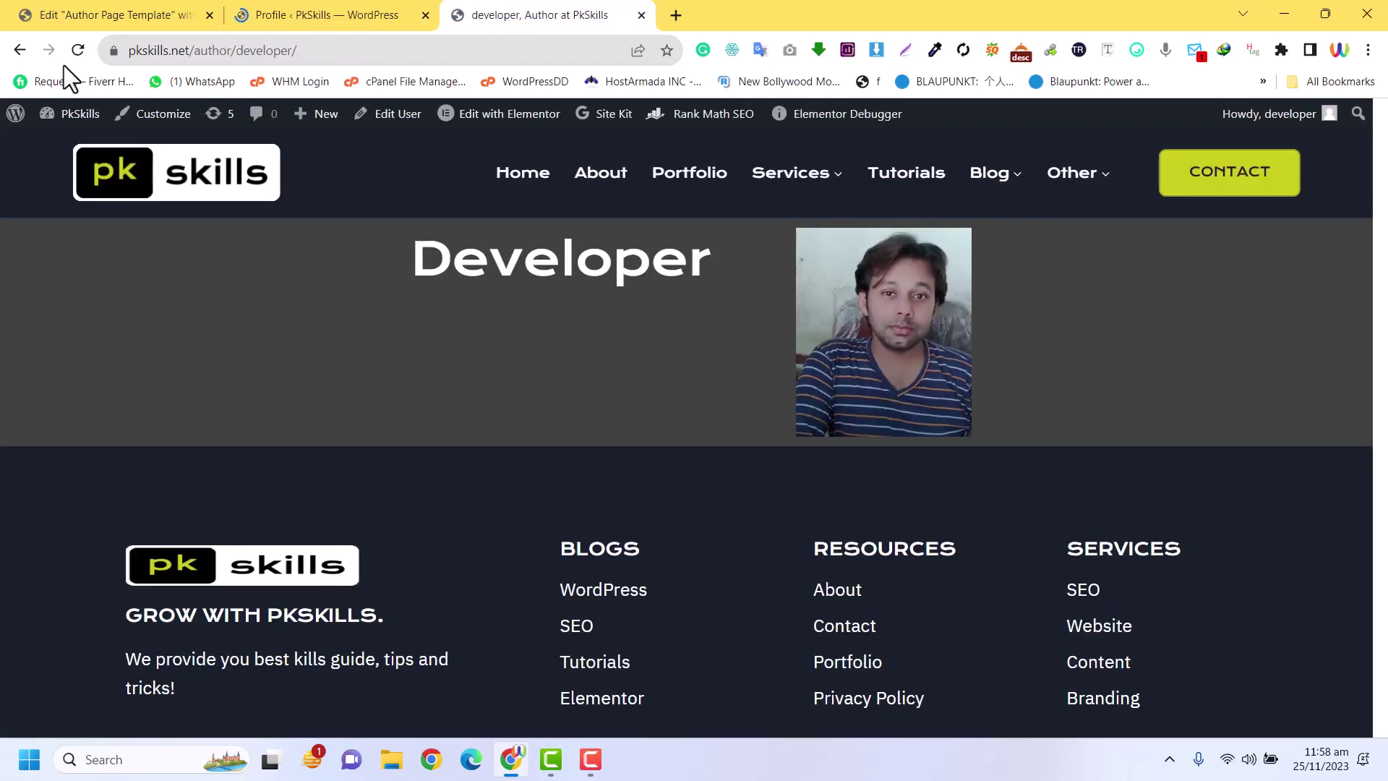
{"action": "left_click", "coordinate": [77, 50]}
{"action": "left_click_drag", "start_coordinate": [495, 370], "coordinate": [391, 307]}
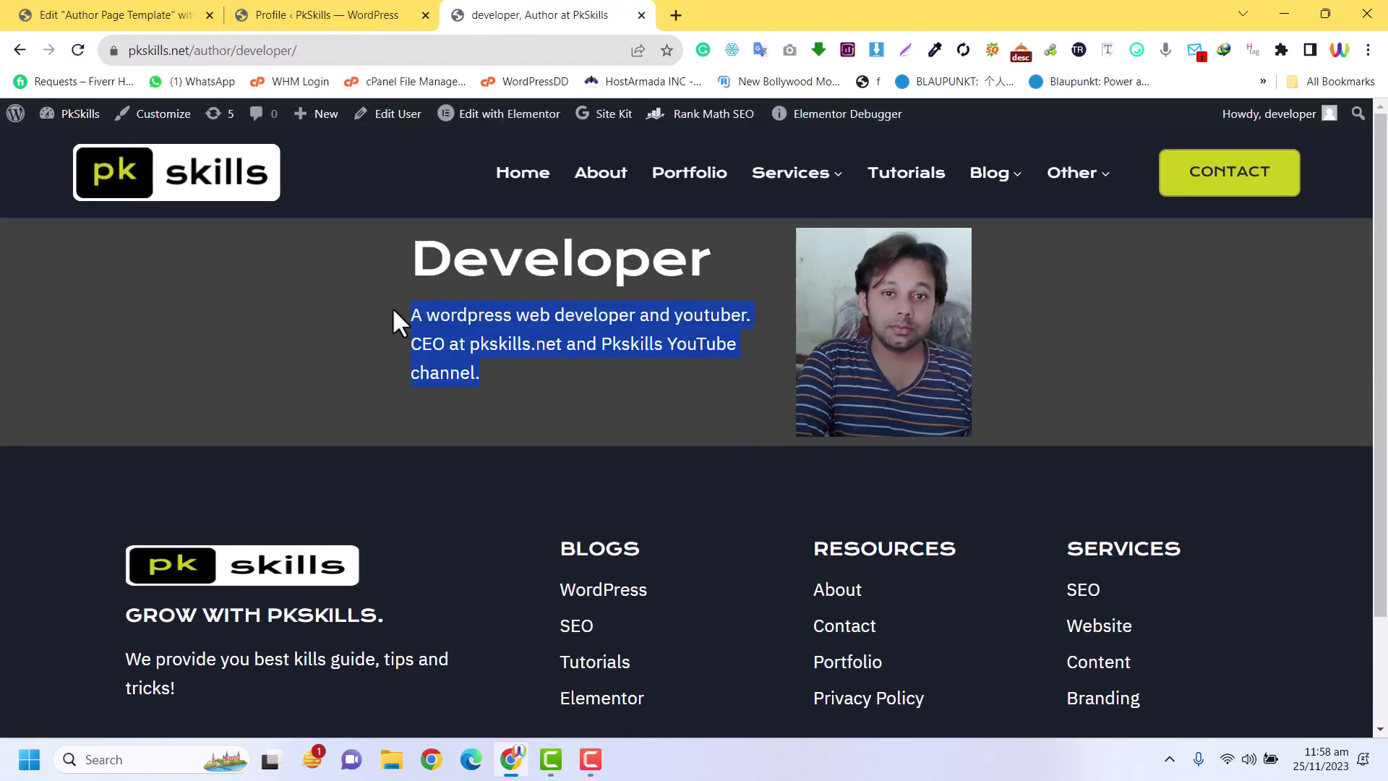
{"action": "left_click", "coordinate": [65, 15]}
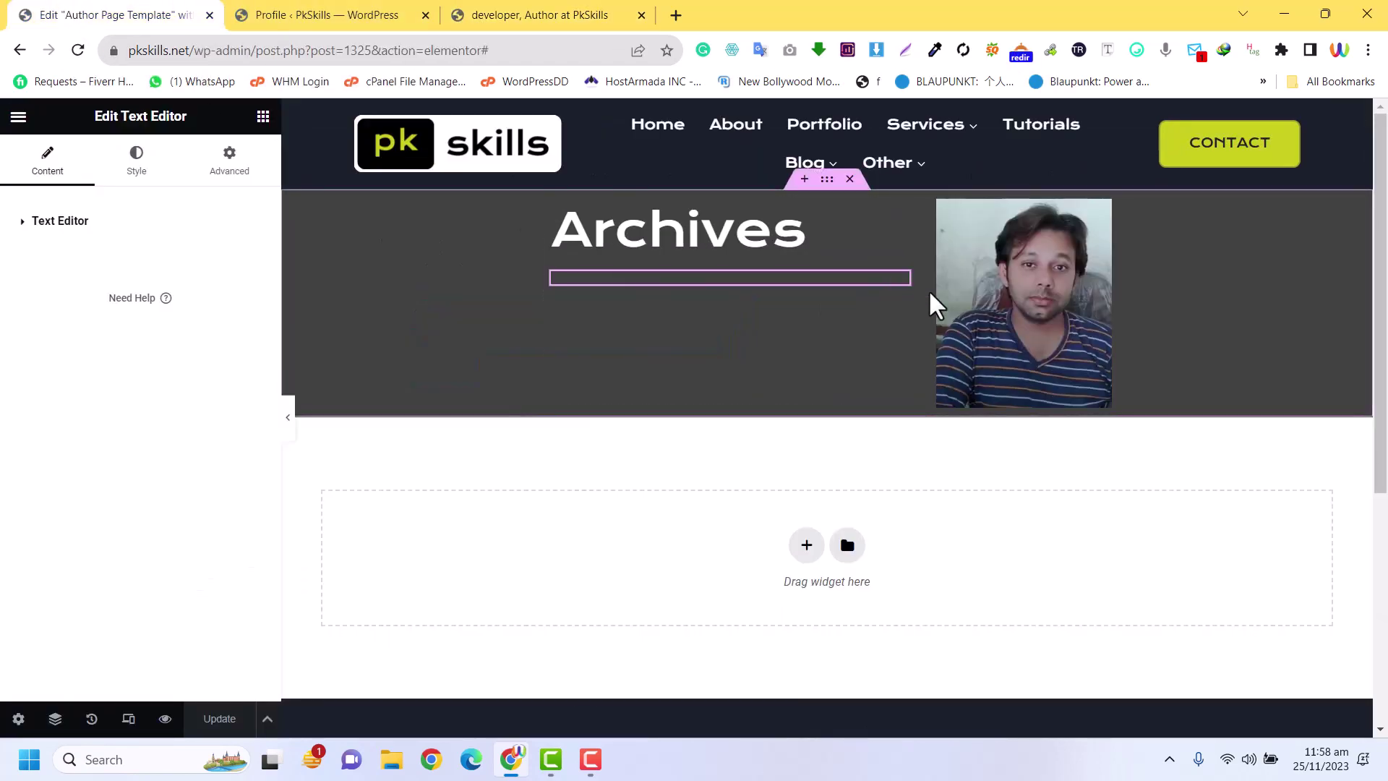
Set the bio text colour to white #FFFFFF
{"action": "left_click", "coordinate": [135, 170]}
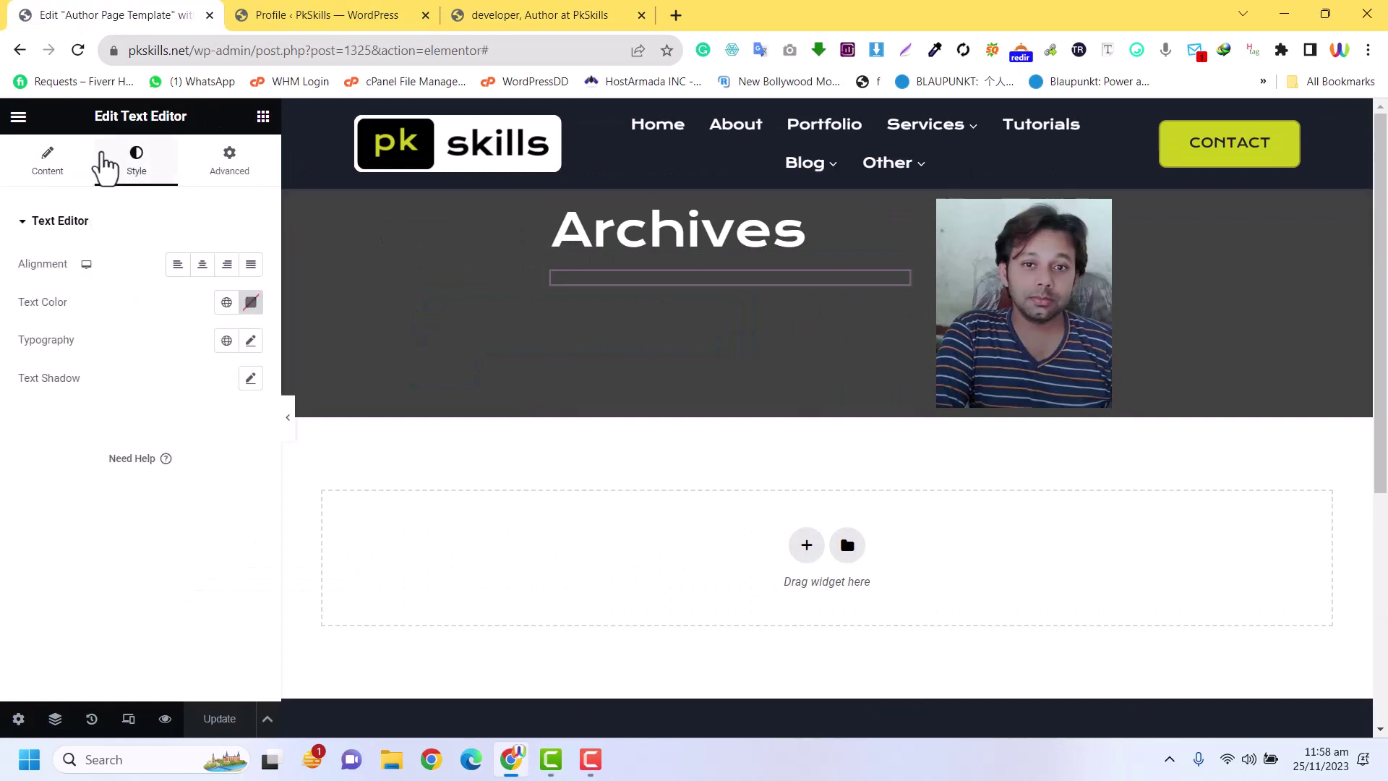
{"action": "left_click", "coordinate": [251, 302]}
{"action": "type", "text": "#FFFFFF"}
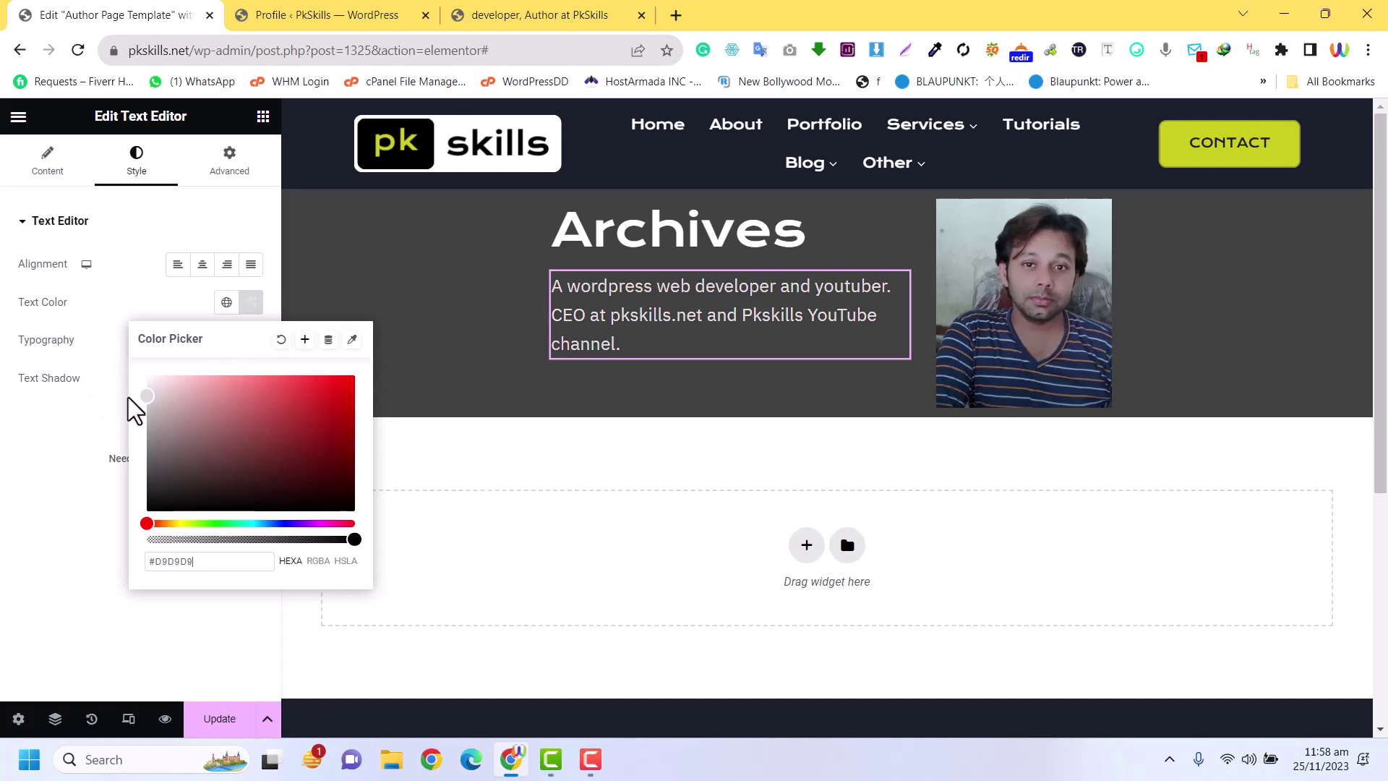
{"action": "left_click", "coordinate": [139, 301]}
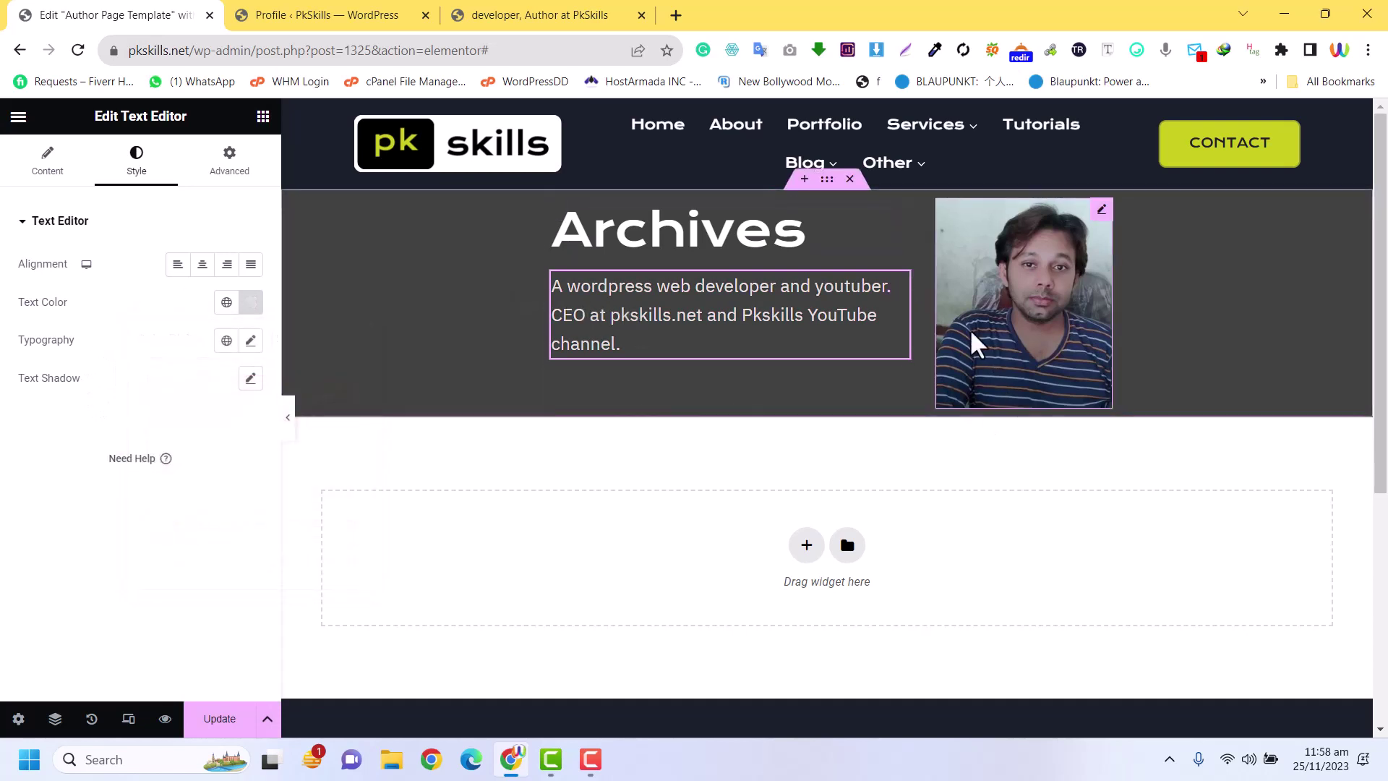
Give the portrait a solid 1 px #ECECEC border with a 25 px border radius
{"action": "left_click", "coordinate": [1101, 211]}
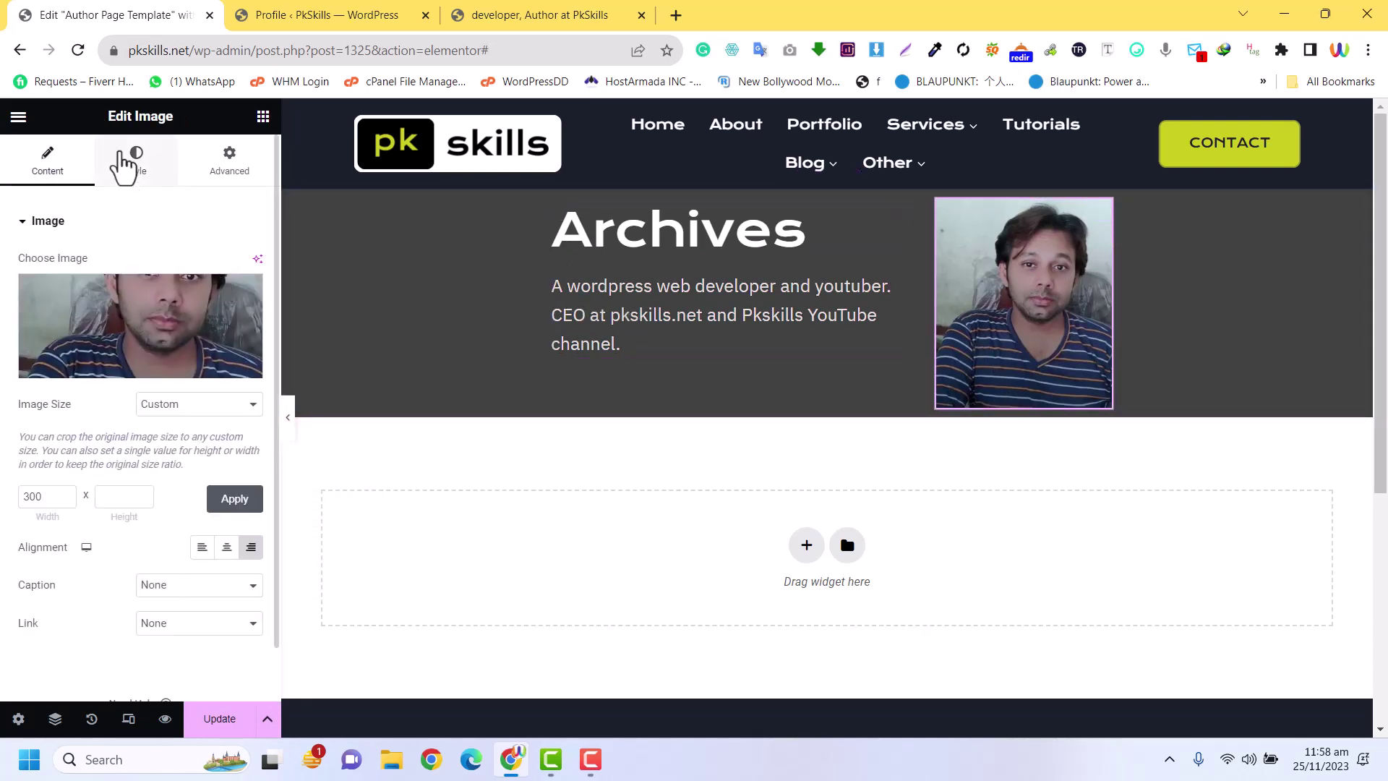
{"action": "left_click", "coordinate": [134, 163]}
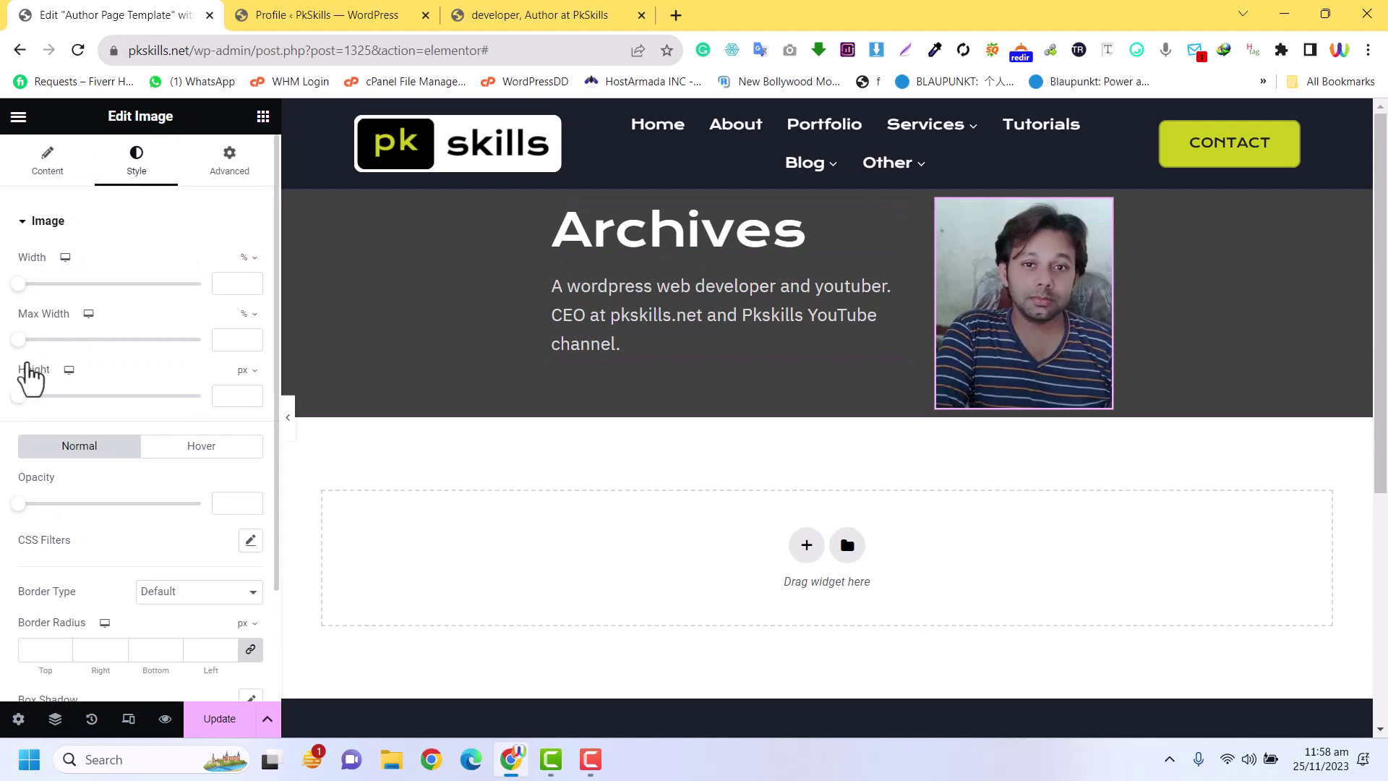
{"action": "scroll", "coordinate": [65, 470], "scroll_direction": "down", "scroll_amount": 2}
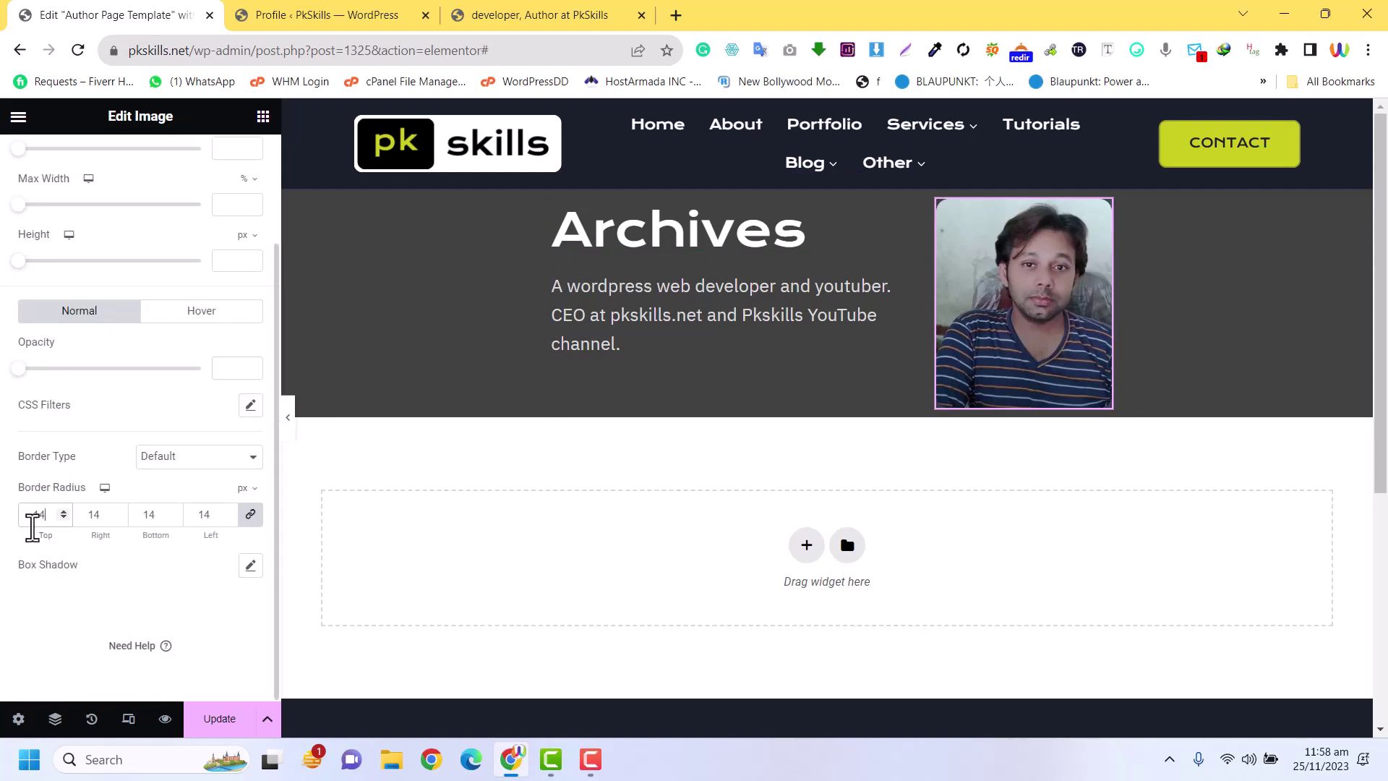
{"action": "left_click", "coordinate": [165, 456]}
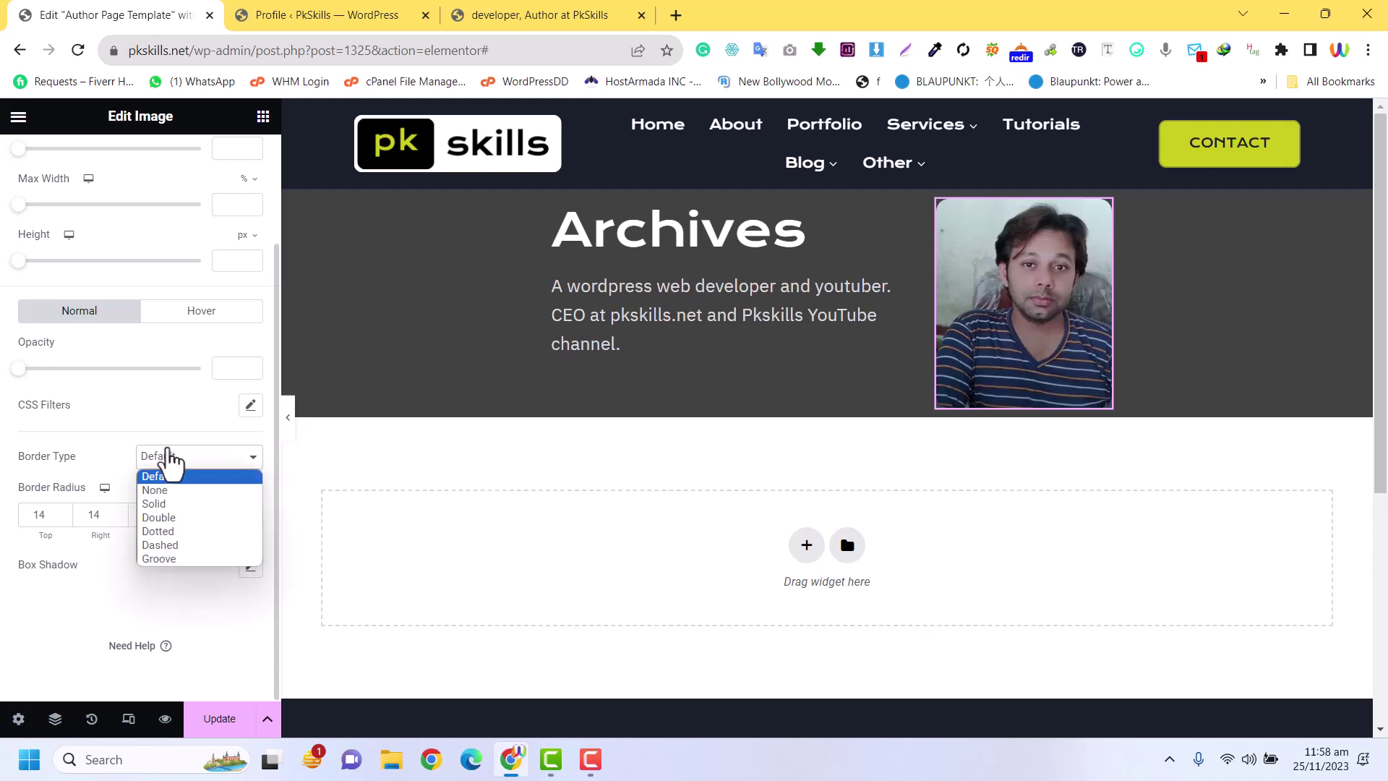
{"action": "left_click", "coordinate": [162, 503]}
{"action": "left_click", "coordinate": [49, 514]}
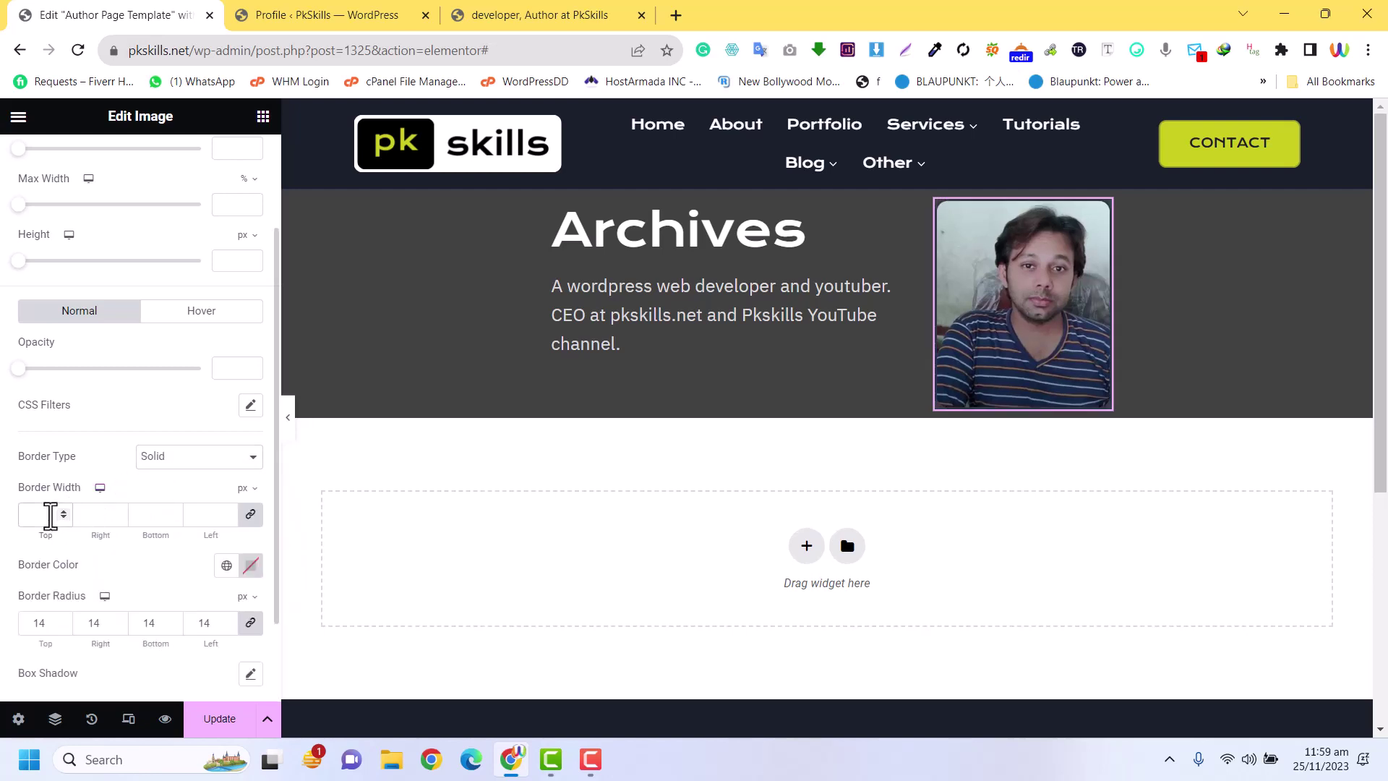
{"action": "type", "text": "1"}
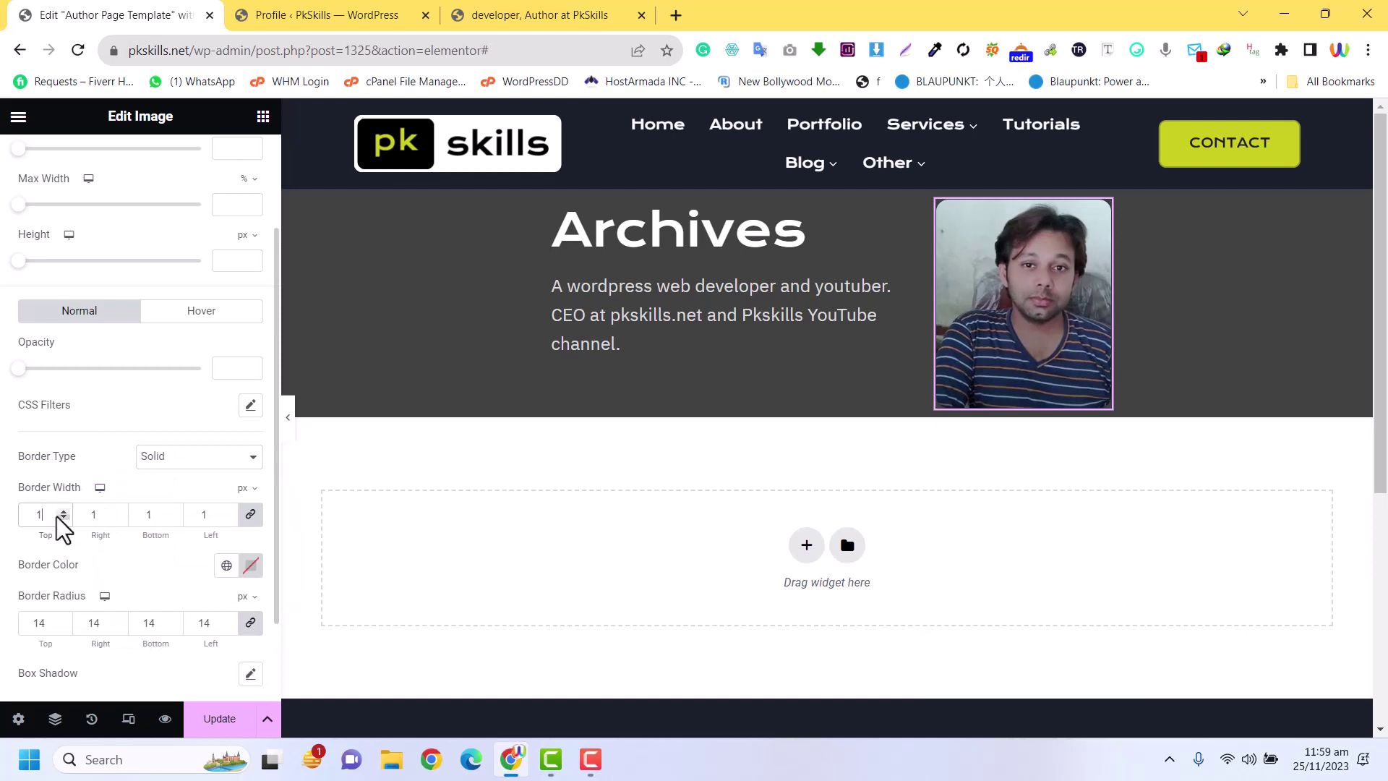
{"action": "left_click", "coordinate": [251, 567]}
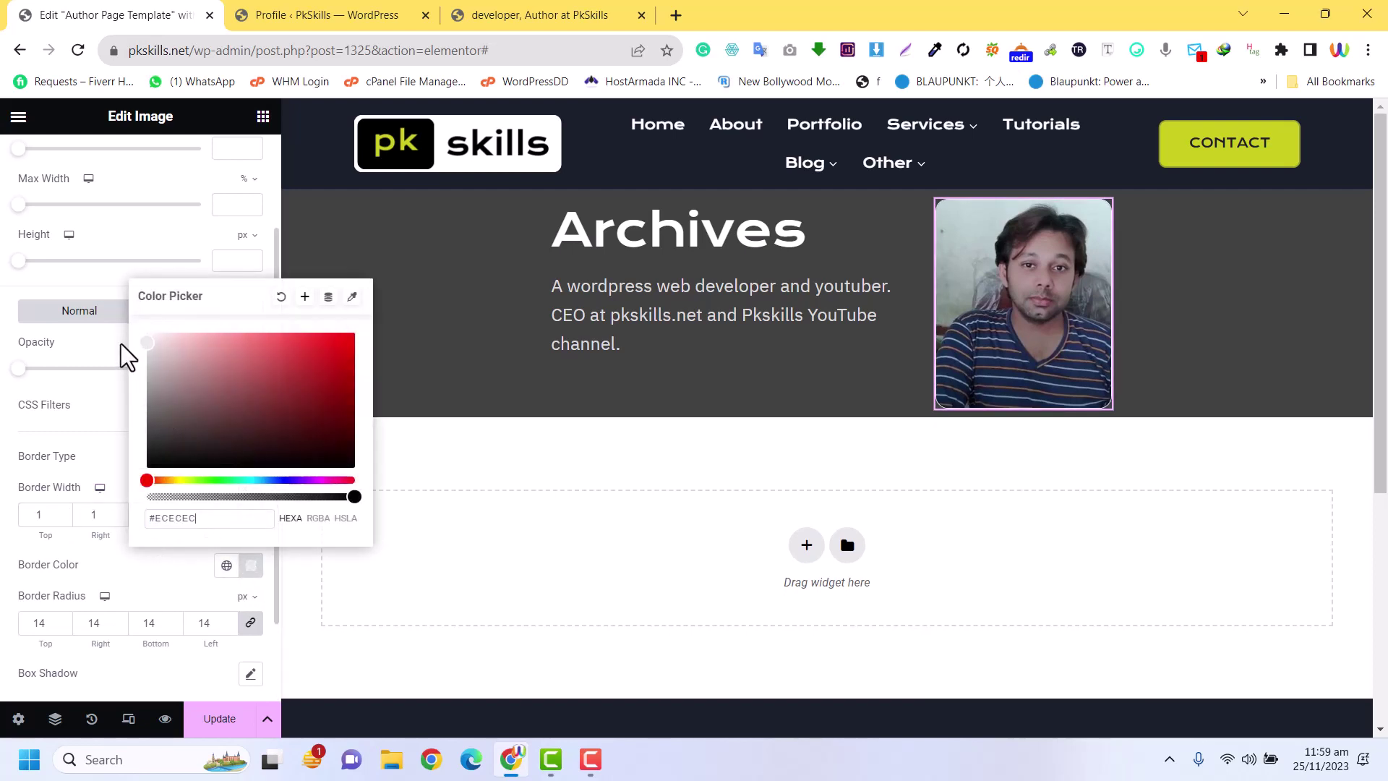
{"action": "double_click", "coordinate": [39, 623]}
{"action": "type", "text": "25"}
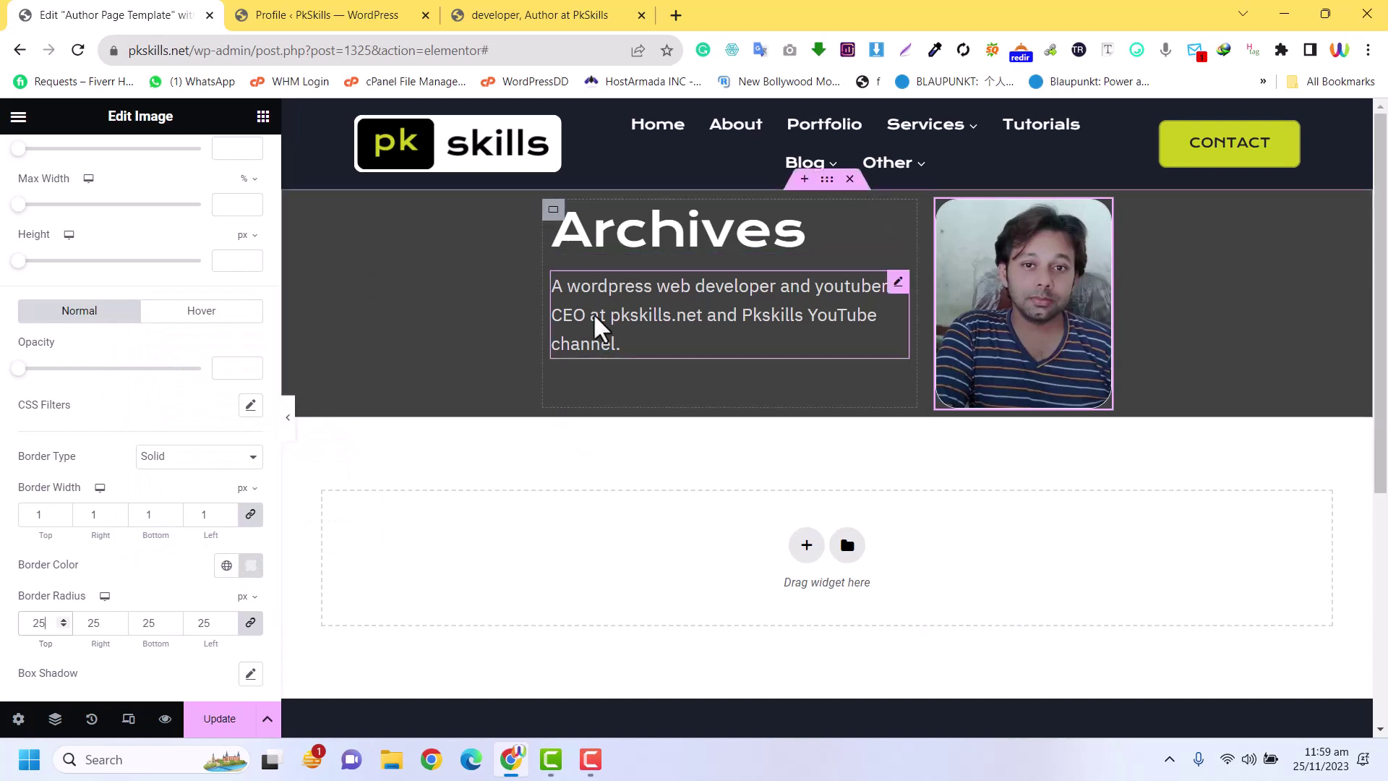
{"action": "left_click", "coordinate": [263, 118]}
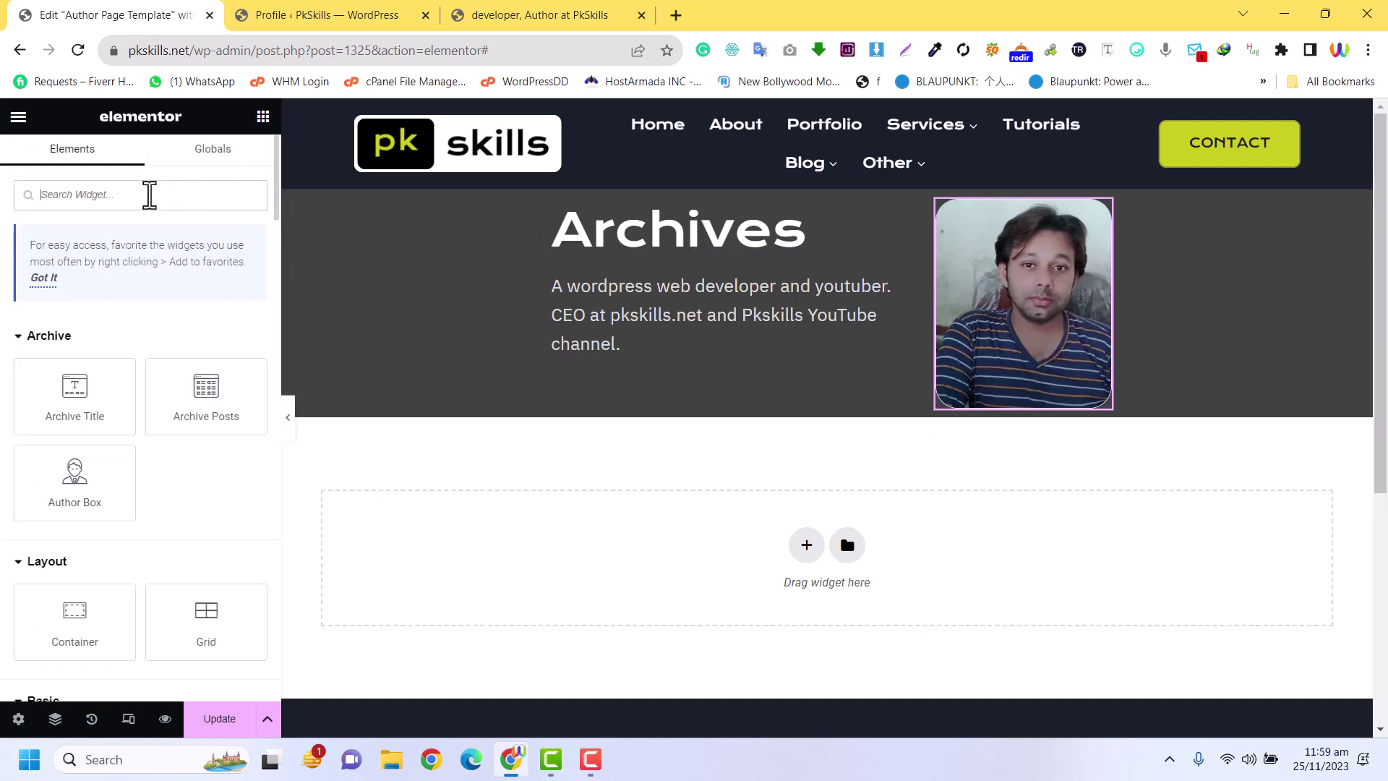
Add a Social Icons widget under the bio: size 28, left alignment, spacing 37
{"action": "type", "text": "soci"}
{"action": "left_click_drag", "start_coordinate": [96, 349], "coordinate": [644, 355]}
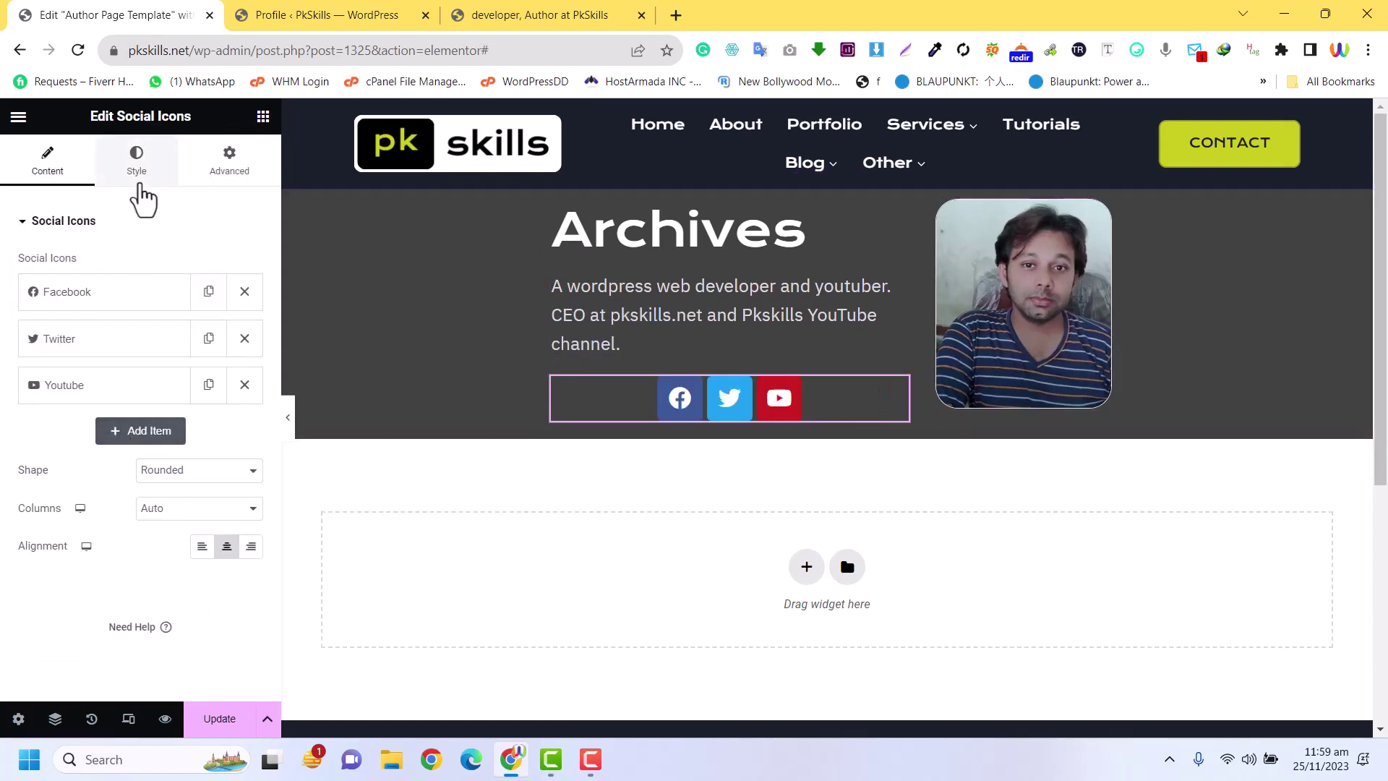
{"action": "left_click", "coordinate": [138, 175]}
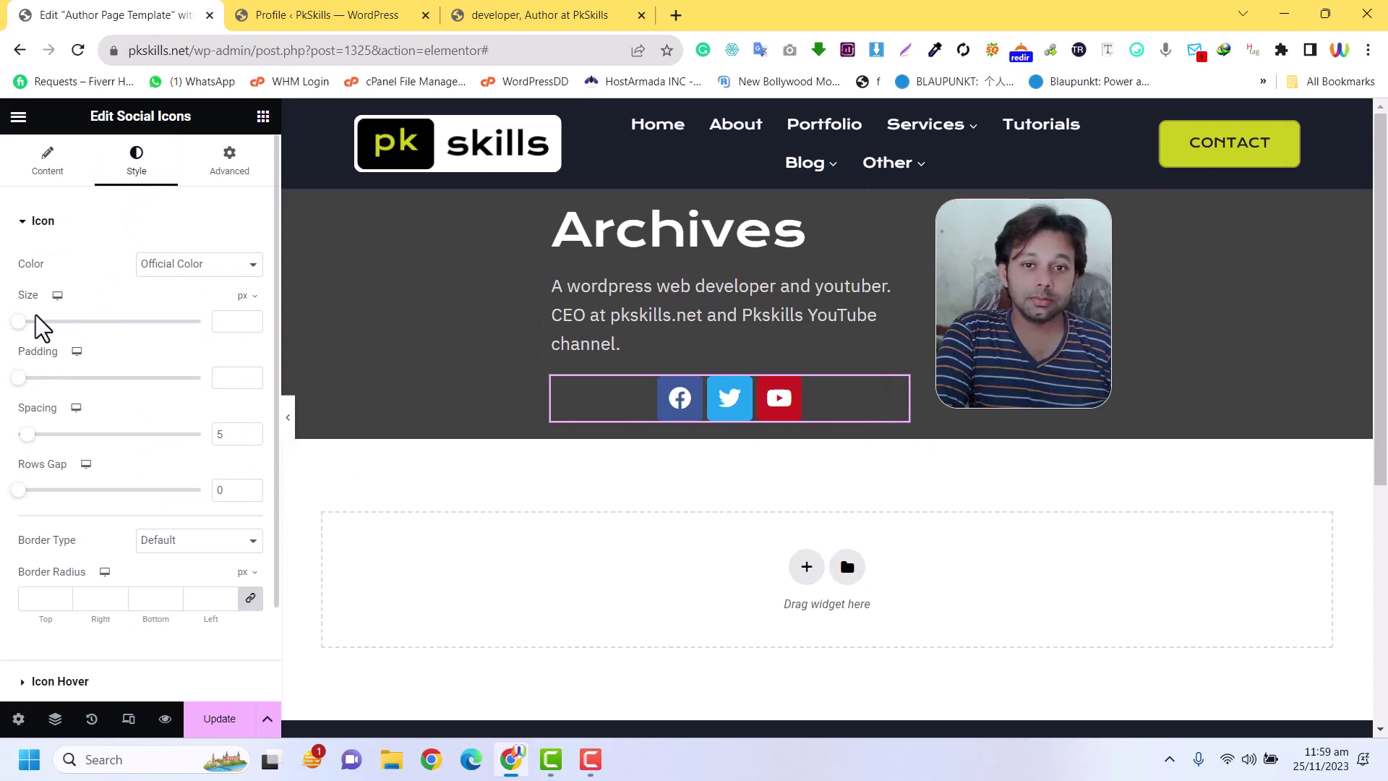
{"action": "left_click_drag", "start_coordinate": [24, 327], "coordinate": [42, 346]}
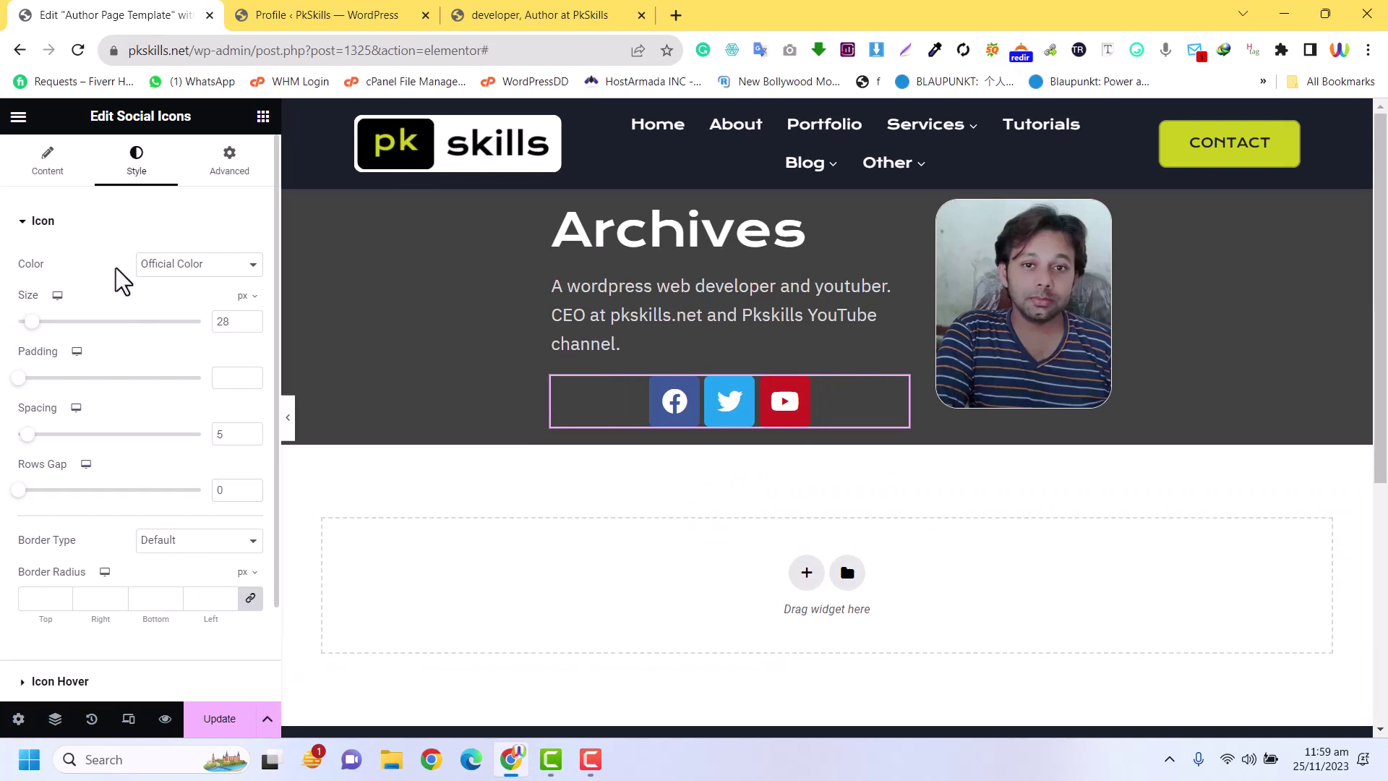
{"action": "left_click", "coordinate": [45, 157]}
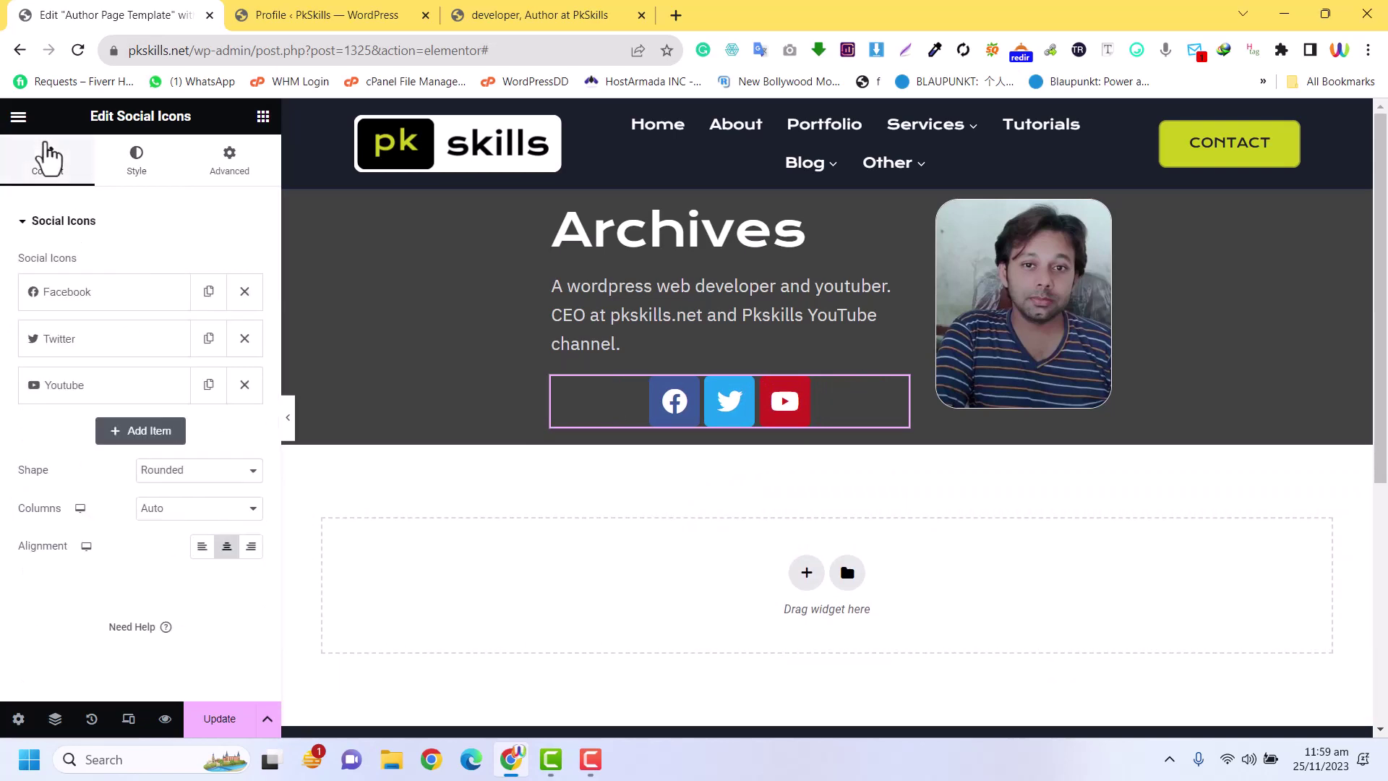
{"action": "left_click", "coordinate": [203, 547]}
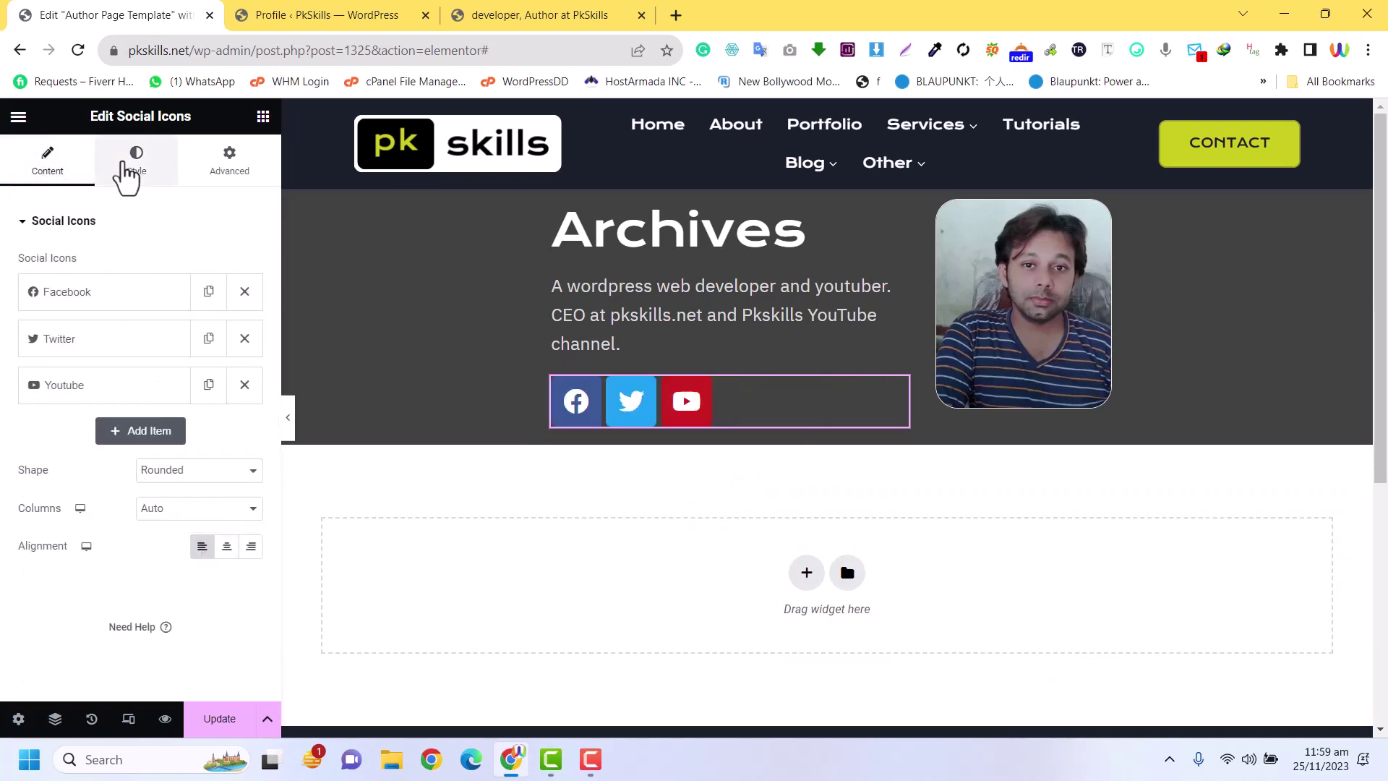
{"action": "left_click", "coordinate": [125, 163]}
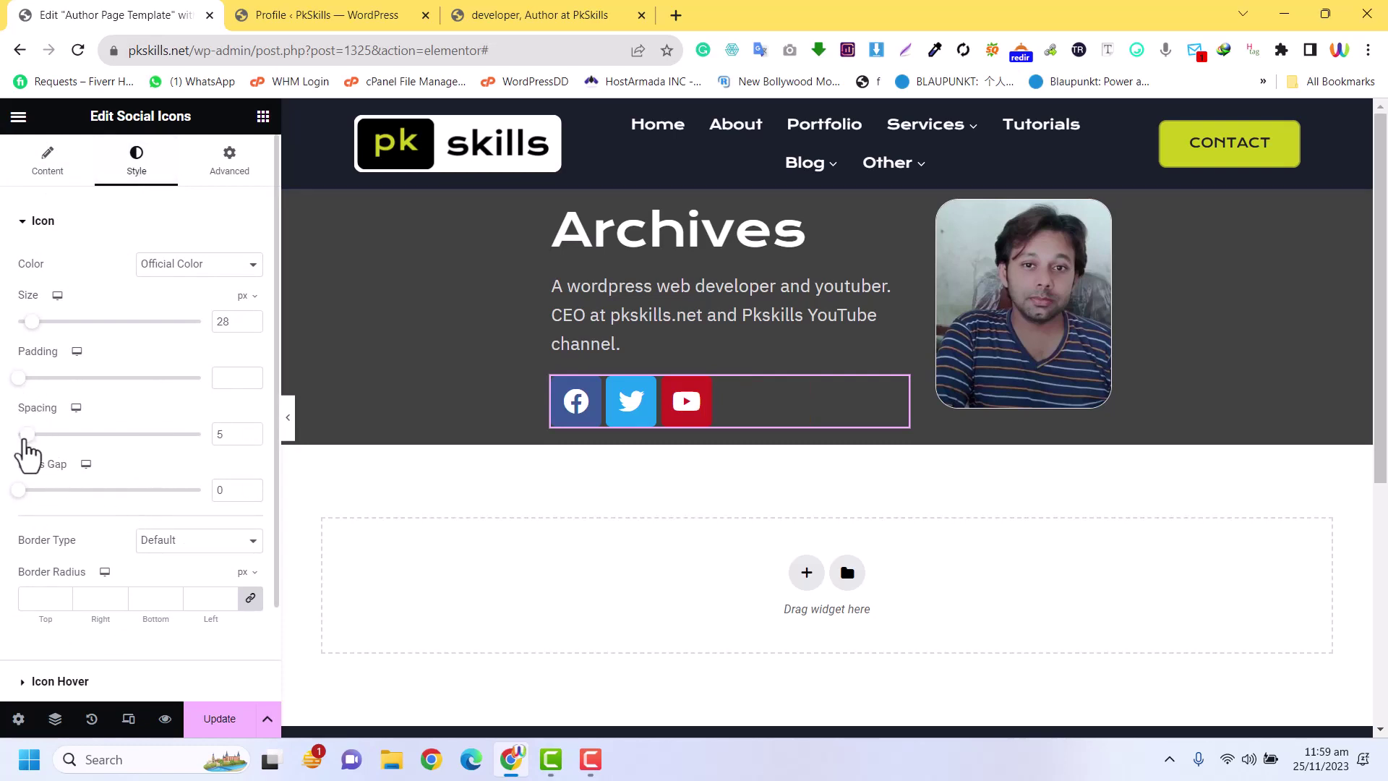
{"action": "left_click_drag", "start_coordinate": [26, 436], "coordinate": [81, 444]}
{"action": "left_click_drag", "start_coordinate": [85, 445], "coordinate": [88, 447]}
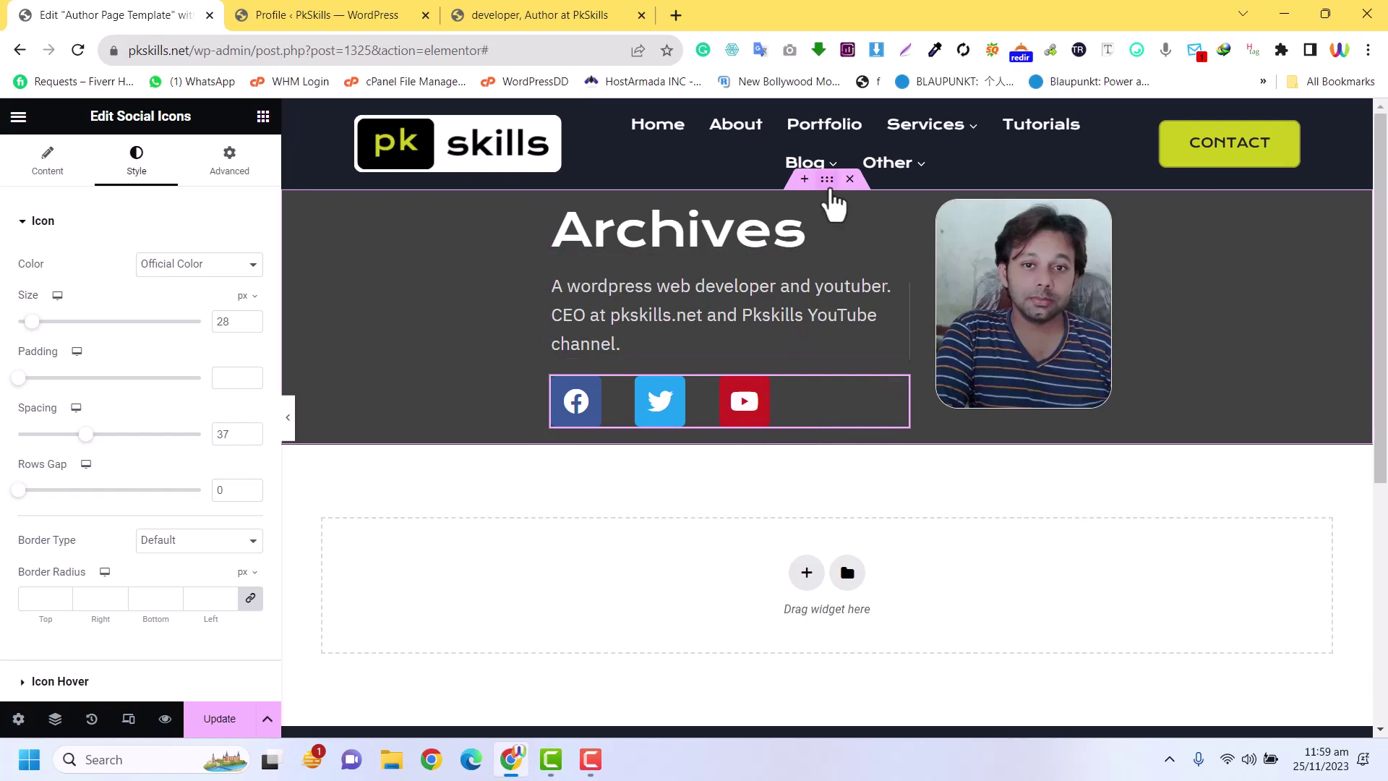
Unlink the banner container's padding in Advanced and enter 50 px top padding
{"action": "left_click", "coordinate": [806, 224]}
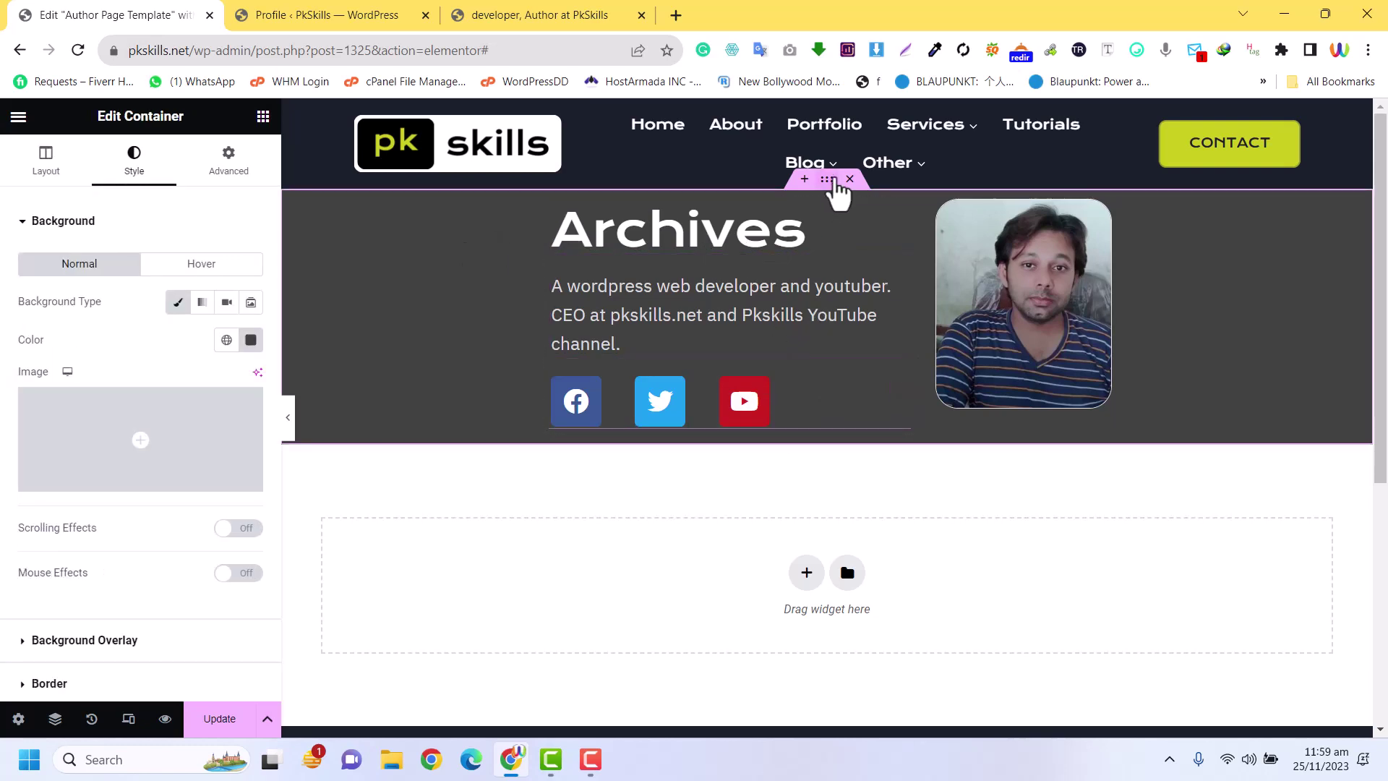
{"action": "left_click", "coordinate": [242, 170]}
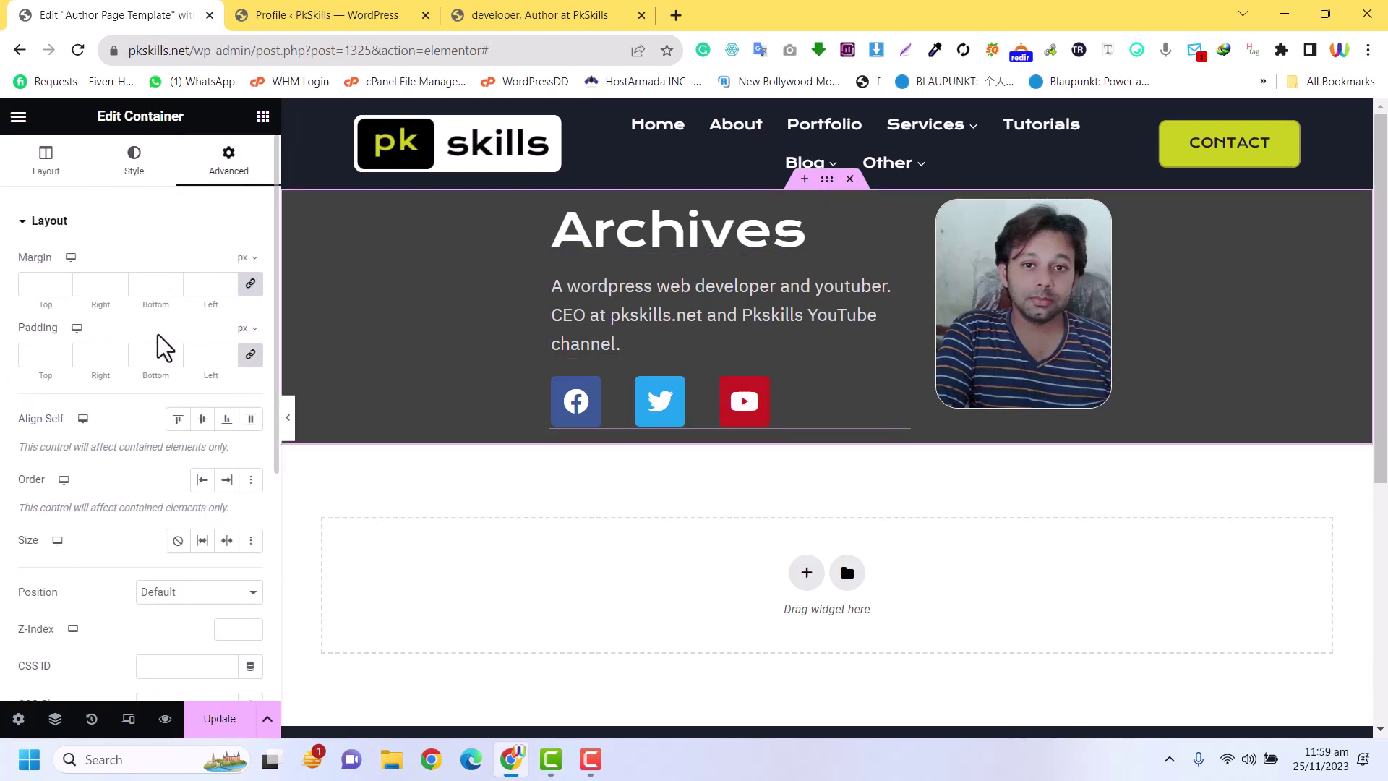
{"action": "left_click", "coordinate": [251, 355]}
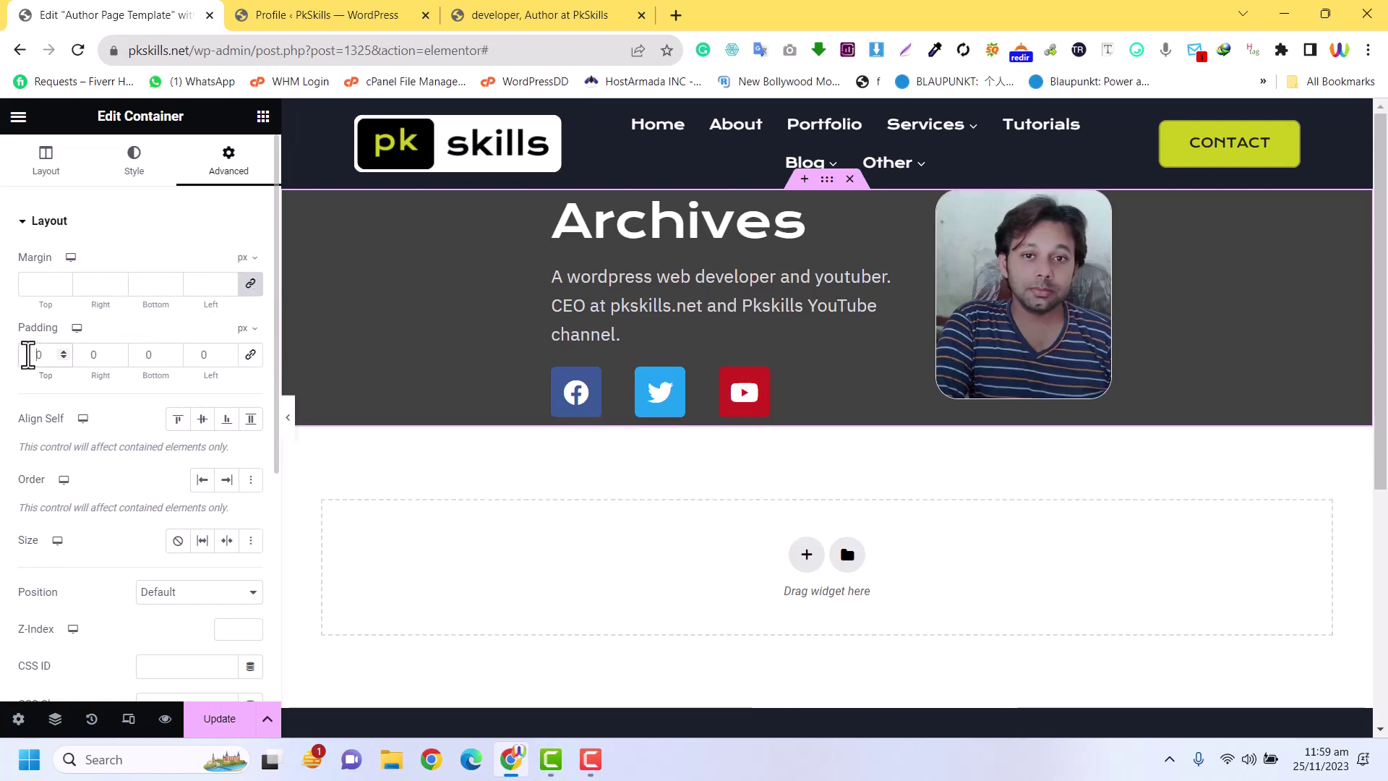
{"action": "type", "text": "5"}
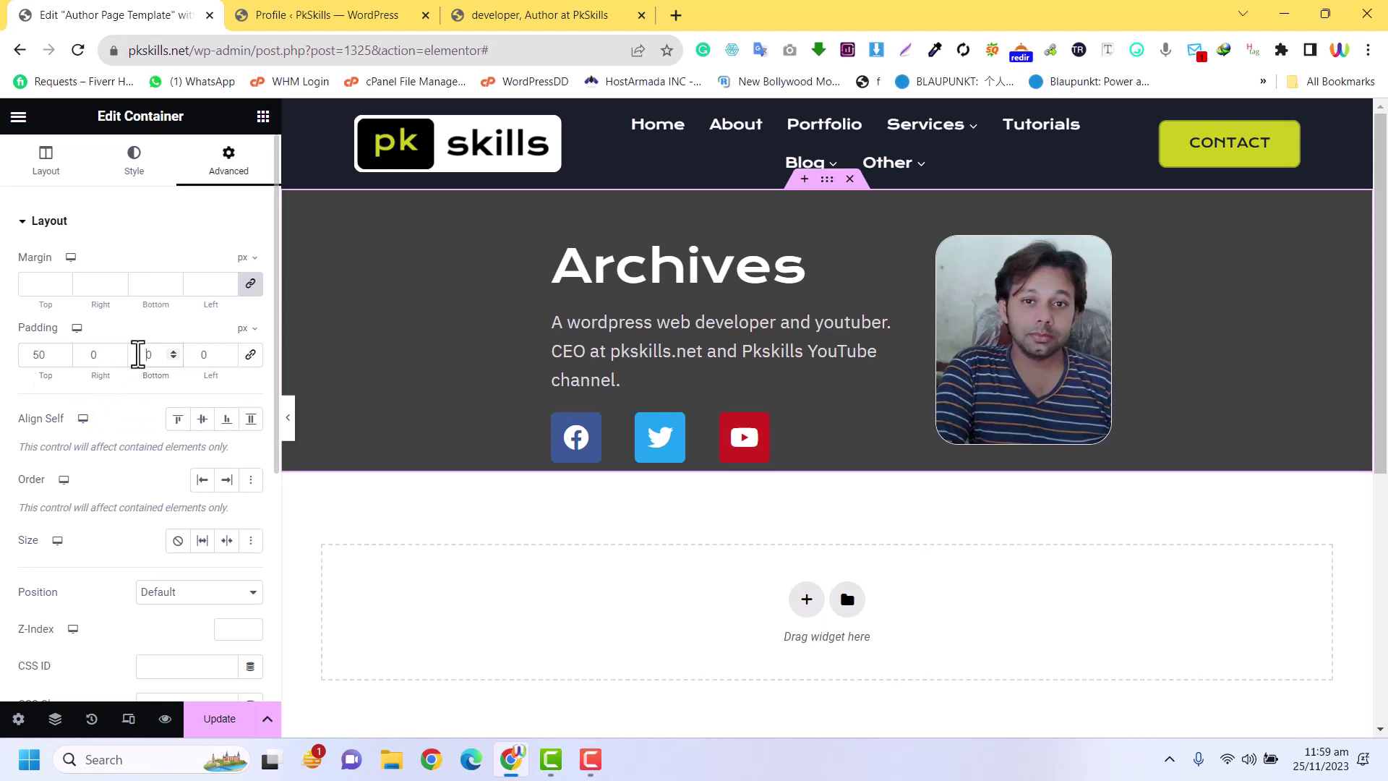
{"action": "type", "text": "5"}
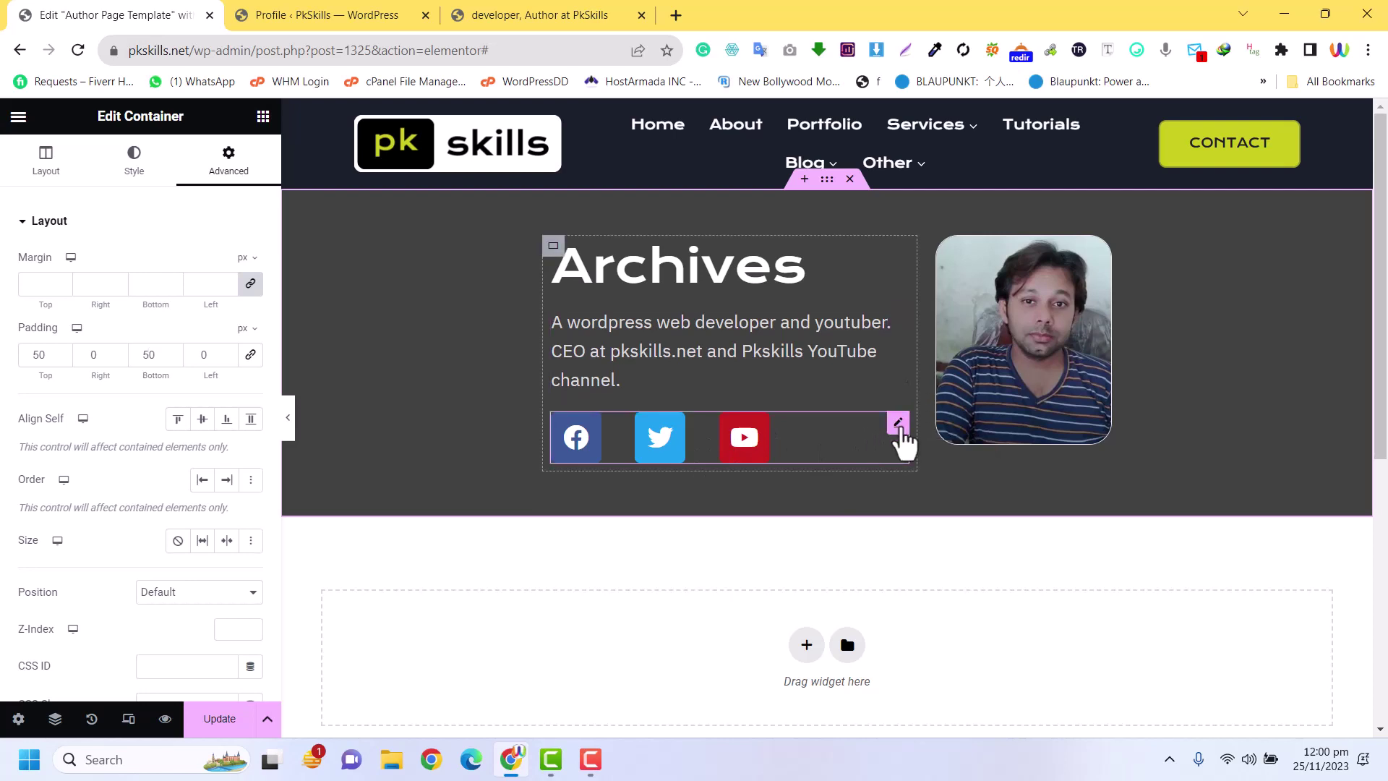
Shrink the banner's social icons to size 20 and tighten their spacing to 29
{"action": "left_click", "coordinate": [898, 423]}
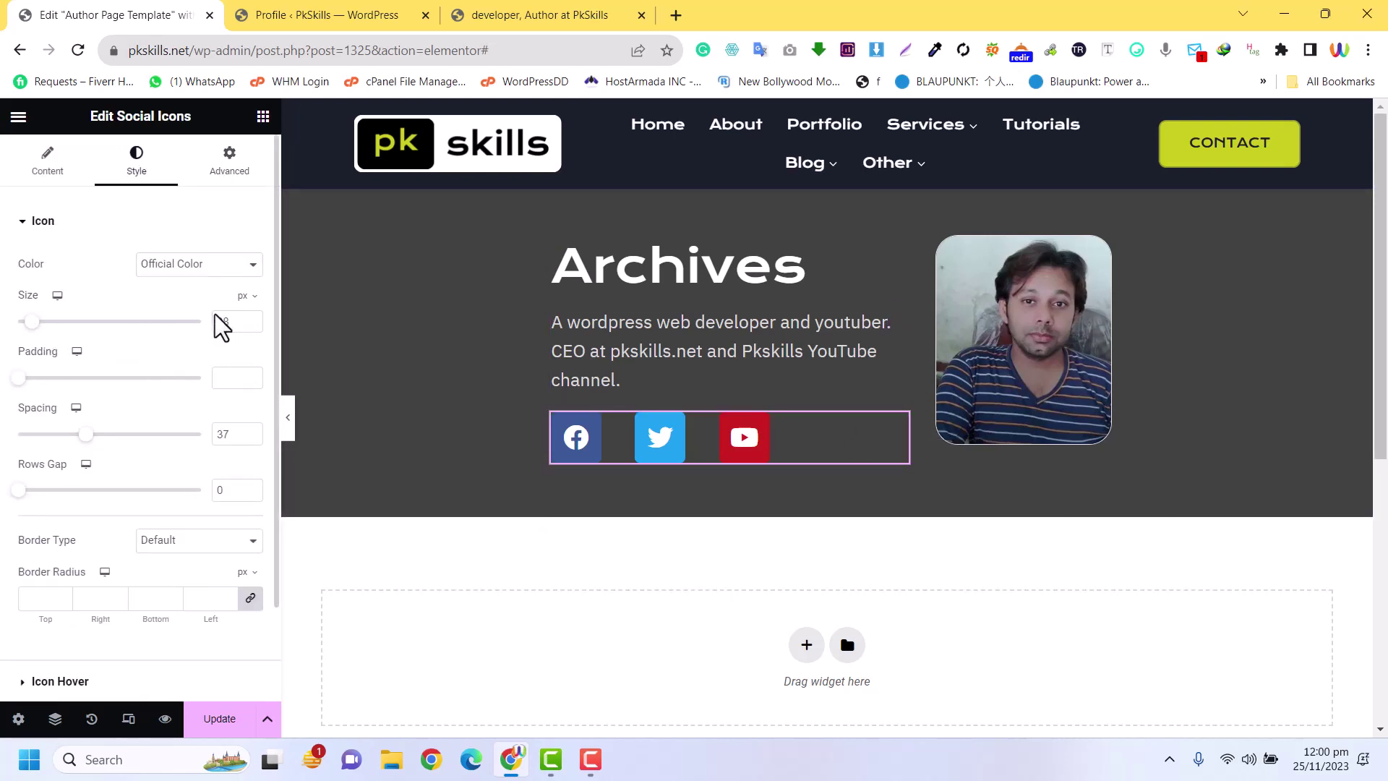
{"action": "type", "text": "22"}
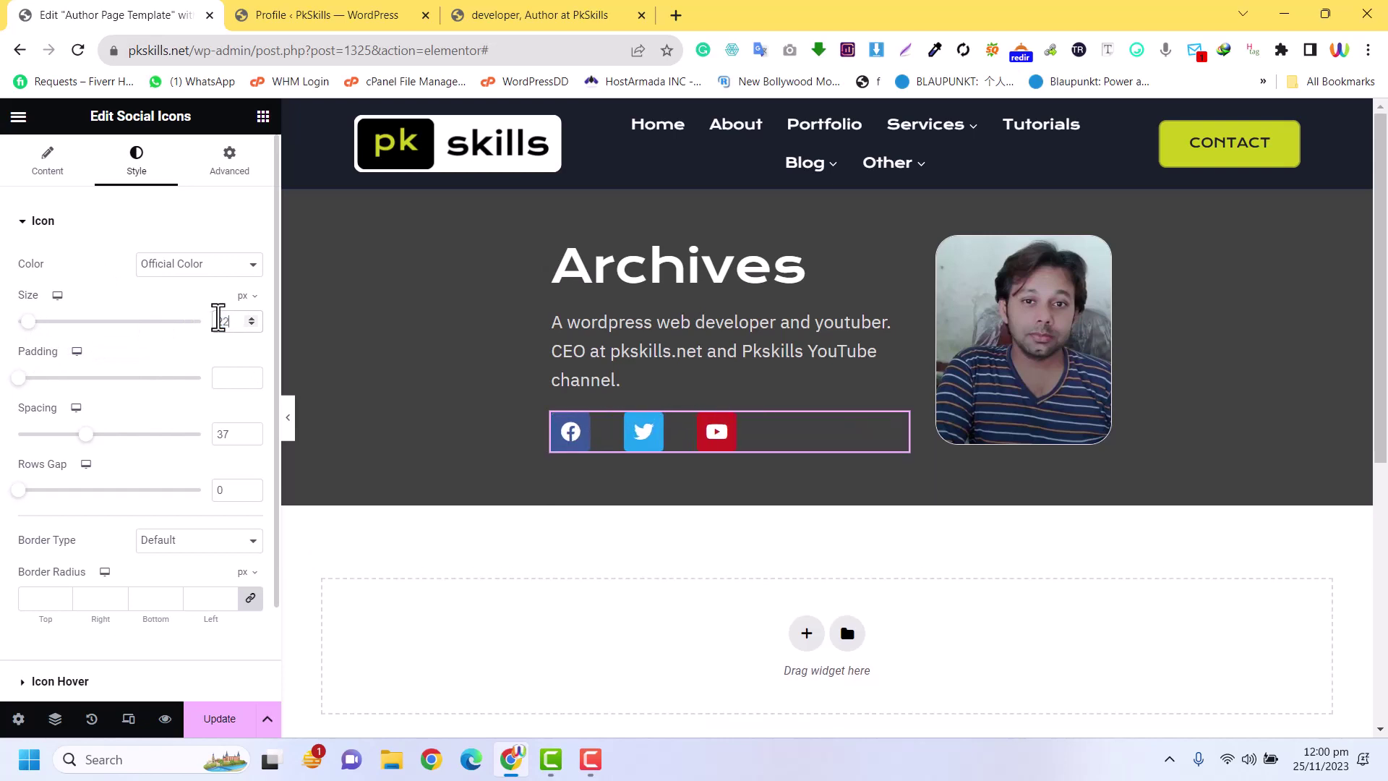
{"action": "key", "text": "BackSpace"}
{"action": "type", "text": "0"}
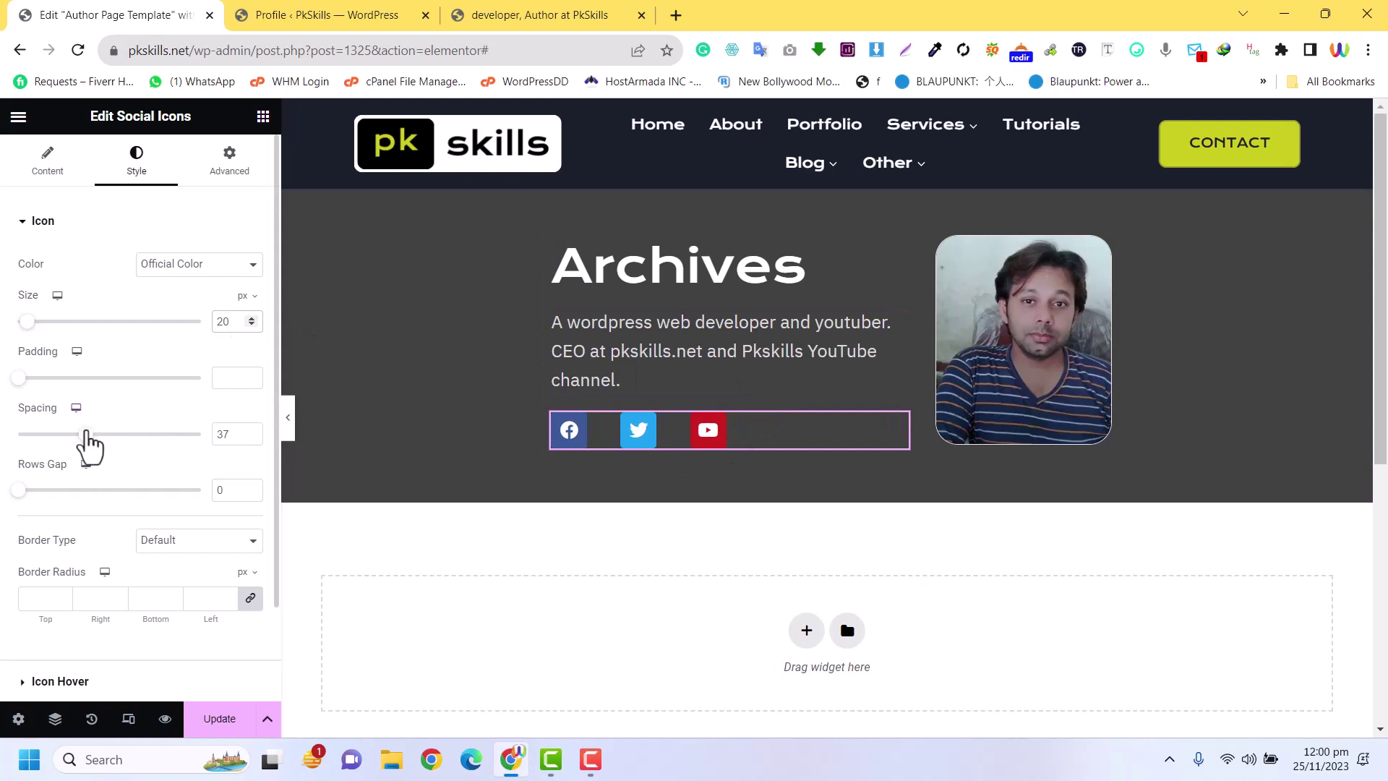
{"action": "left_click_drag", "start_coordinate": [81, 435], "coordinate": [73, 436]}
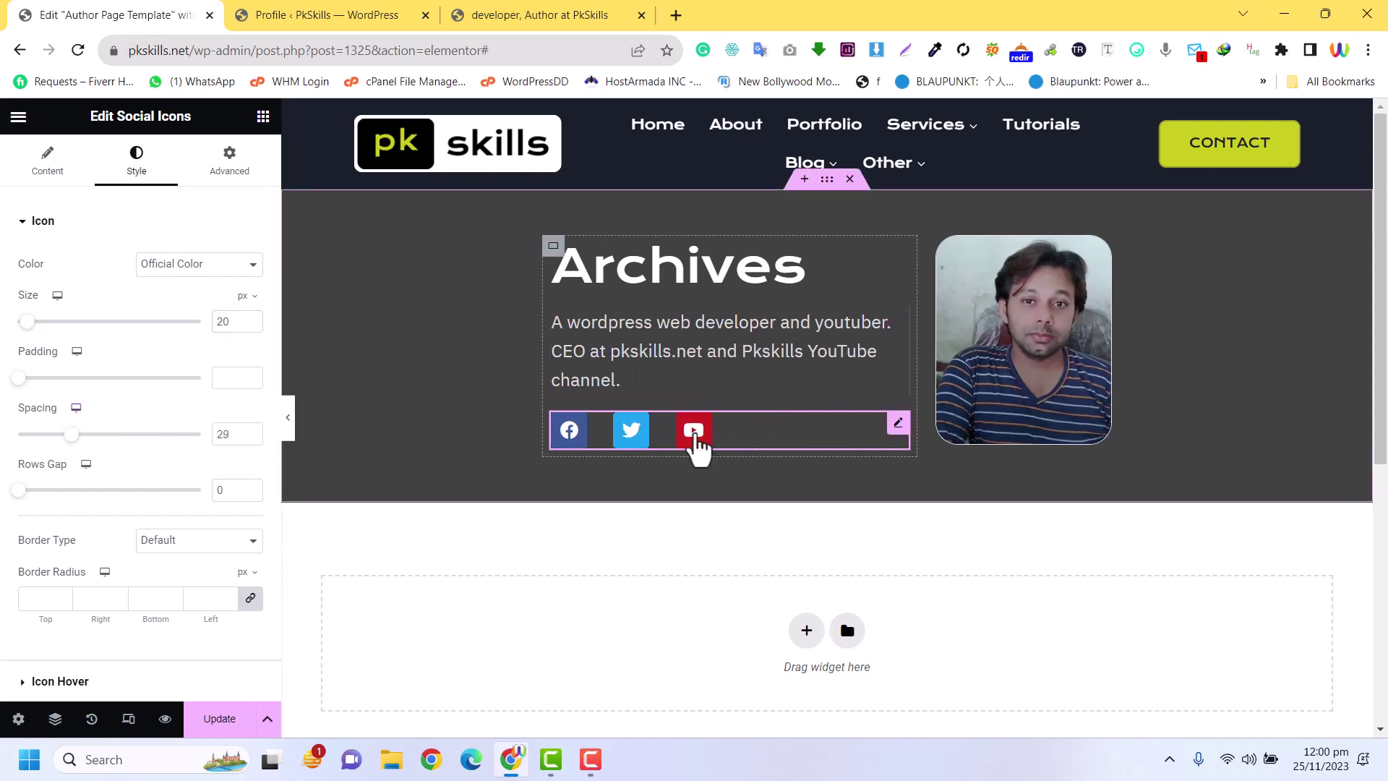
Set the Facebook social icon's link to #, then expand the Twitter and YouTube items
{"action": "left_click", "coordinate": [49, 165]}
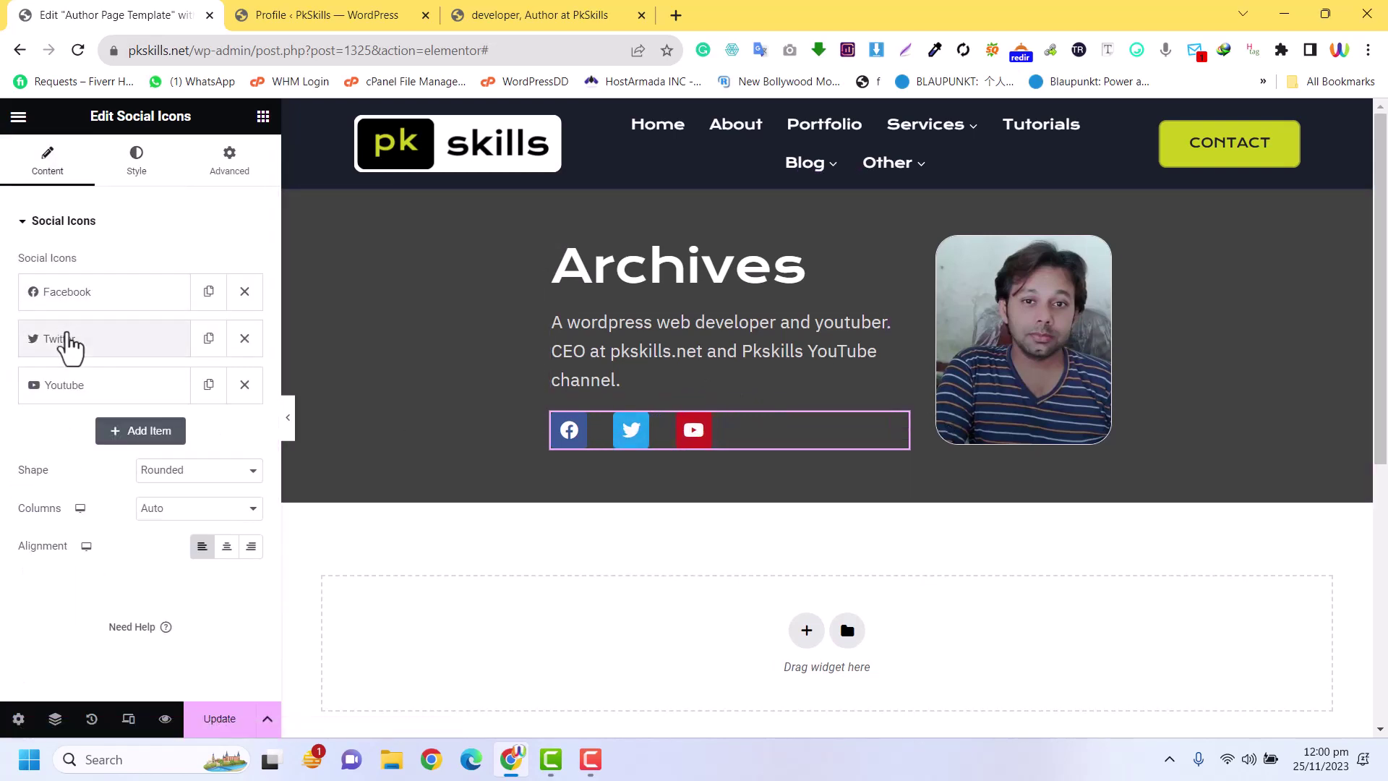
{"action": "left_click", "coordinate": [87, 298]}
{"action": "left_click", "coordinate": [135, 485]}
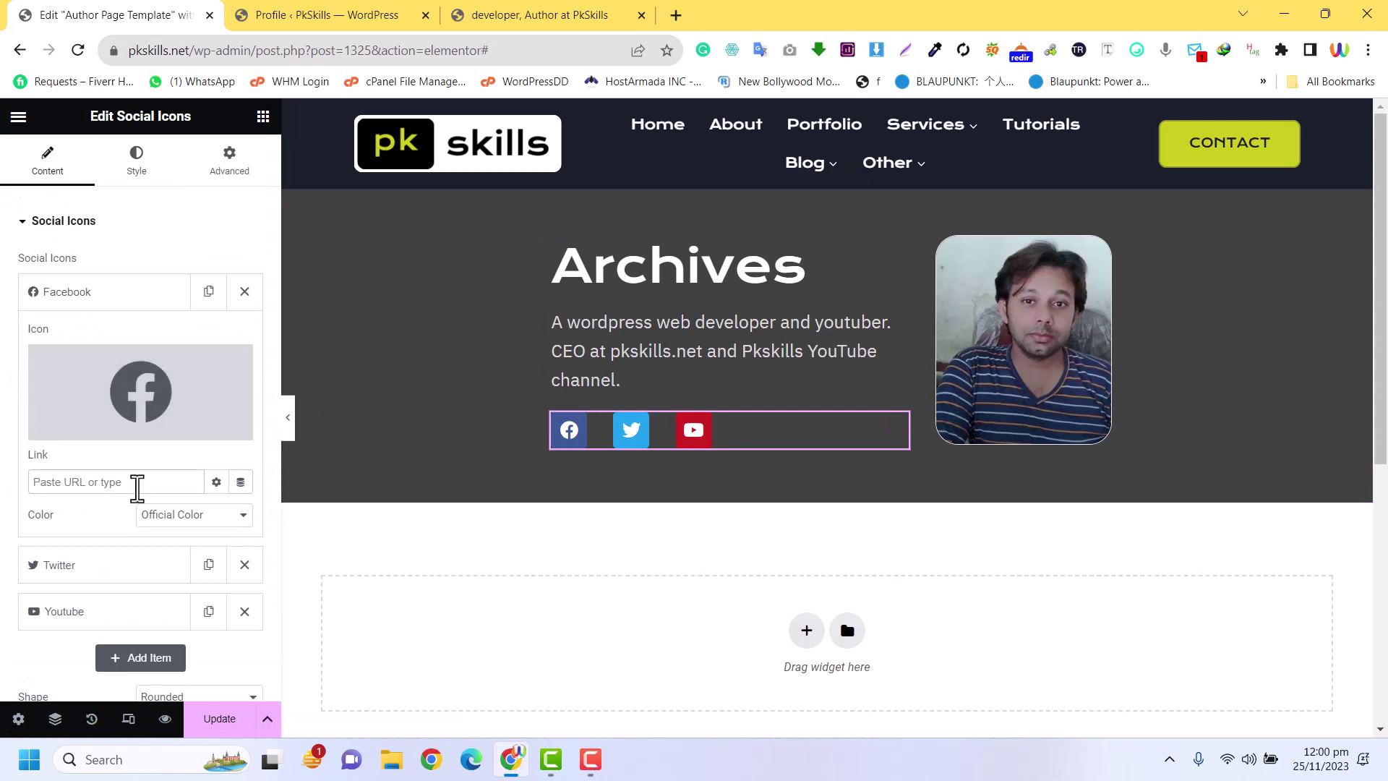
{"action": "type", "text": "#"}
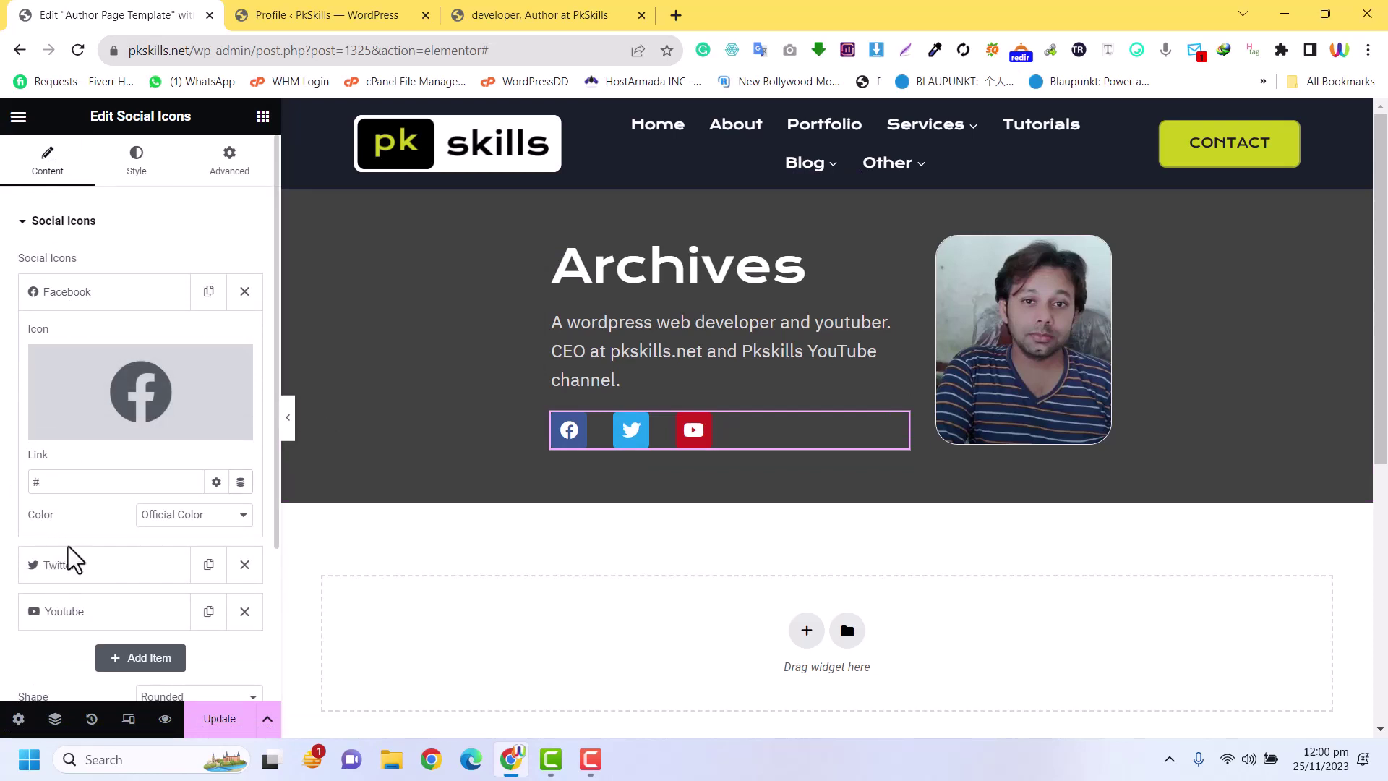
{"action": "left_click", "coordinate": [67, 560]}
{"action": "left_click", "coordinate": [66, 610]}
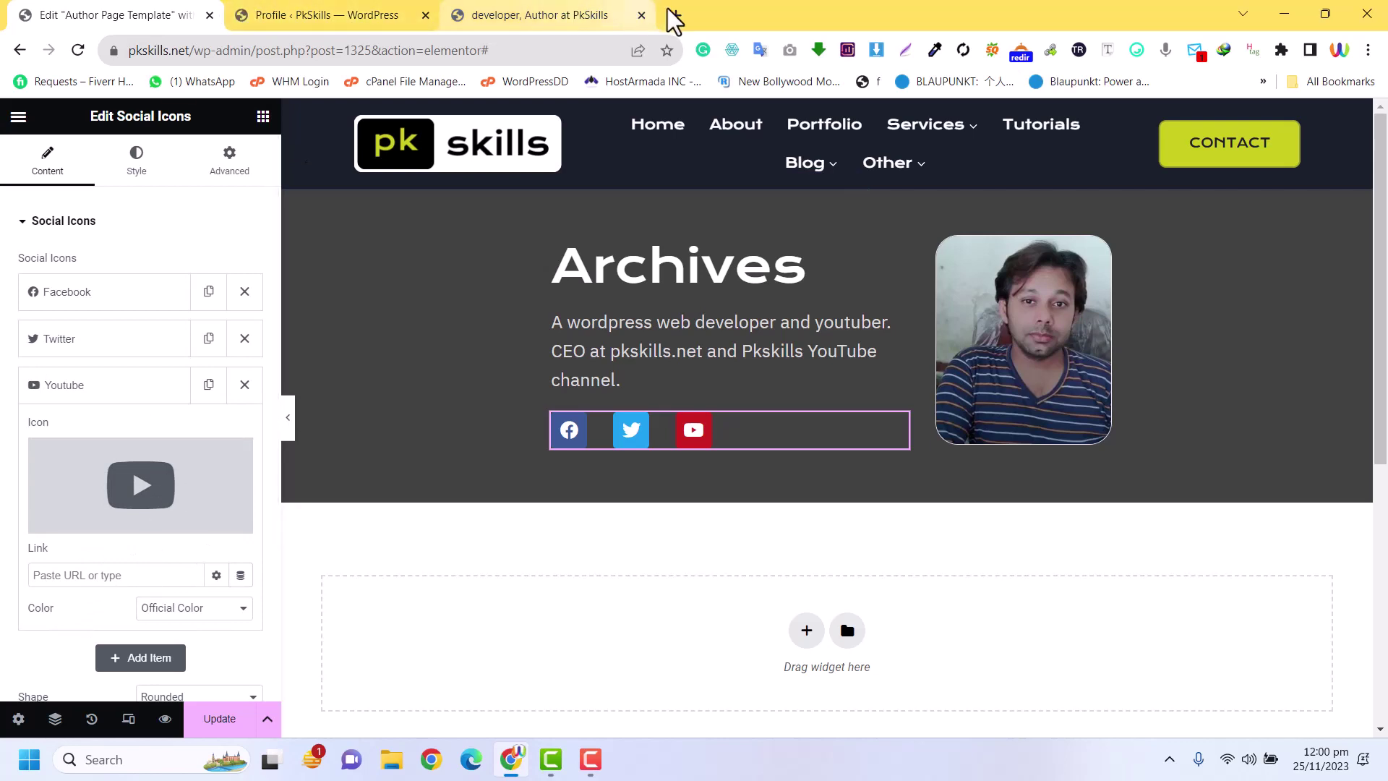
Look up the YouTube address in a new browser tab, then return to the editor
{"action": "key", "text": "ctrl+t"}
{"action": "type", "text": "youtube.com/@pk_skills"}
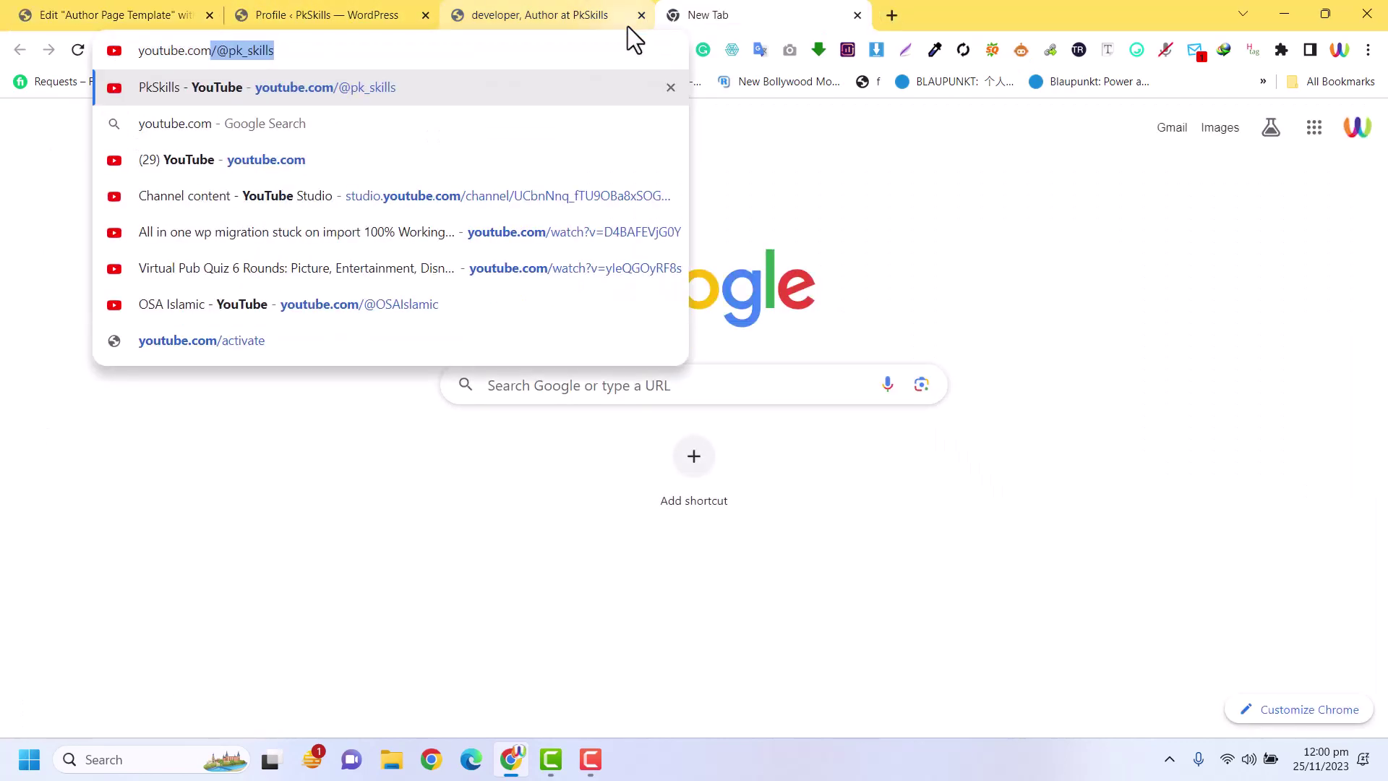
{"action": "key", "text": "ctrl+a"}
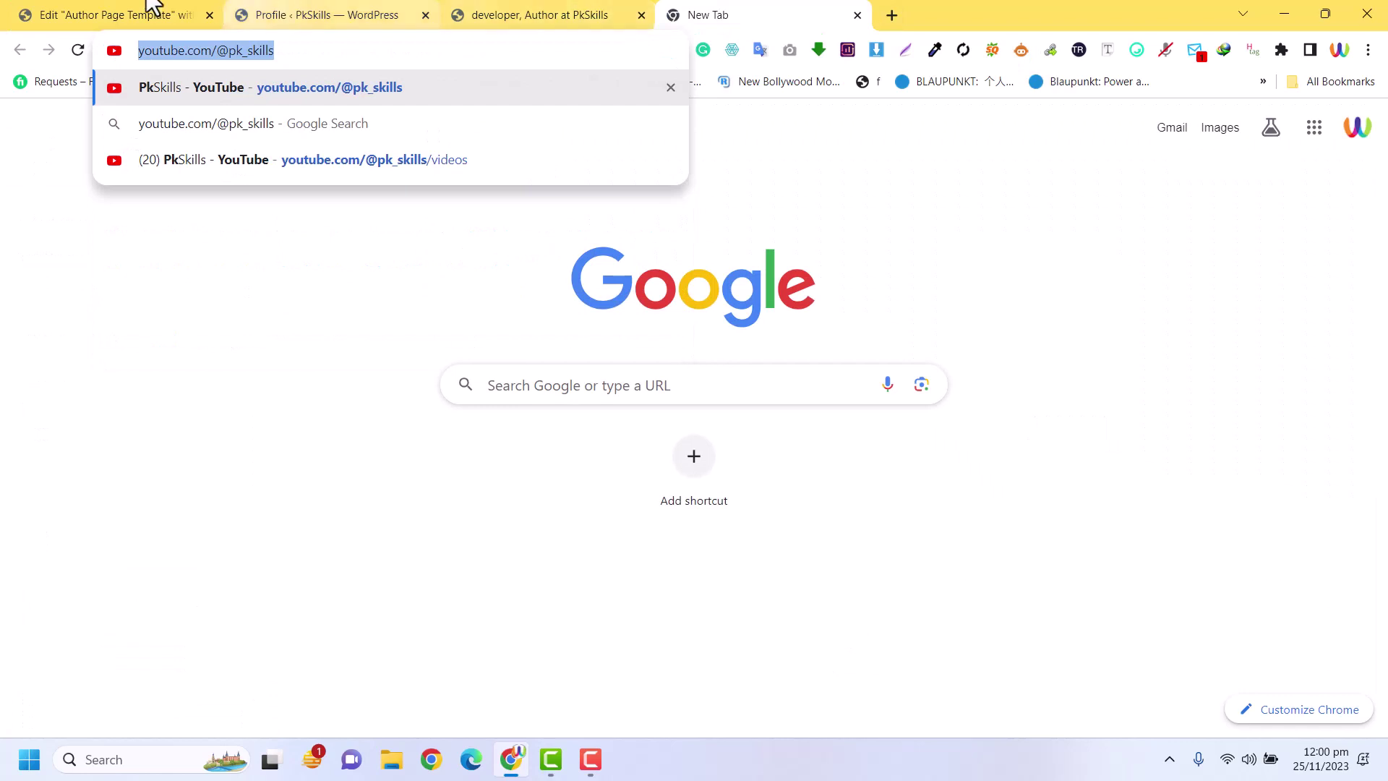
{"action": "left_click", "coordinate": [148, 11]}
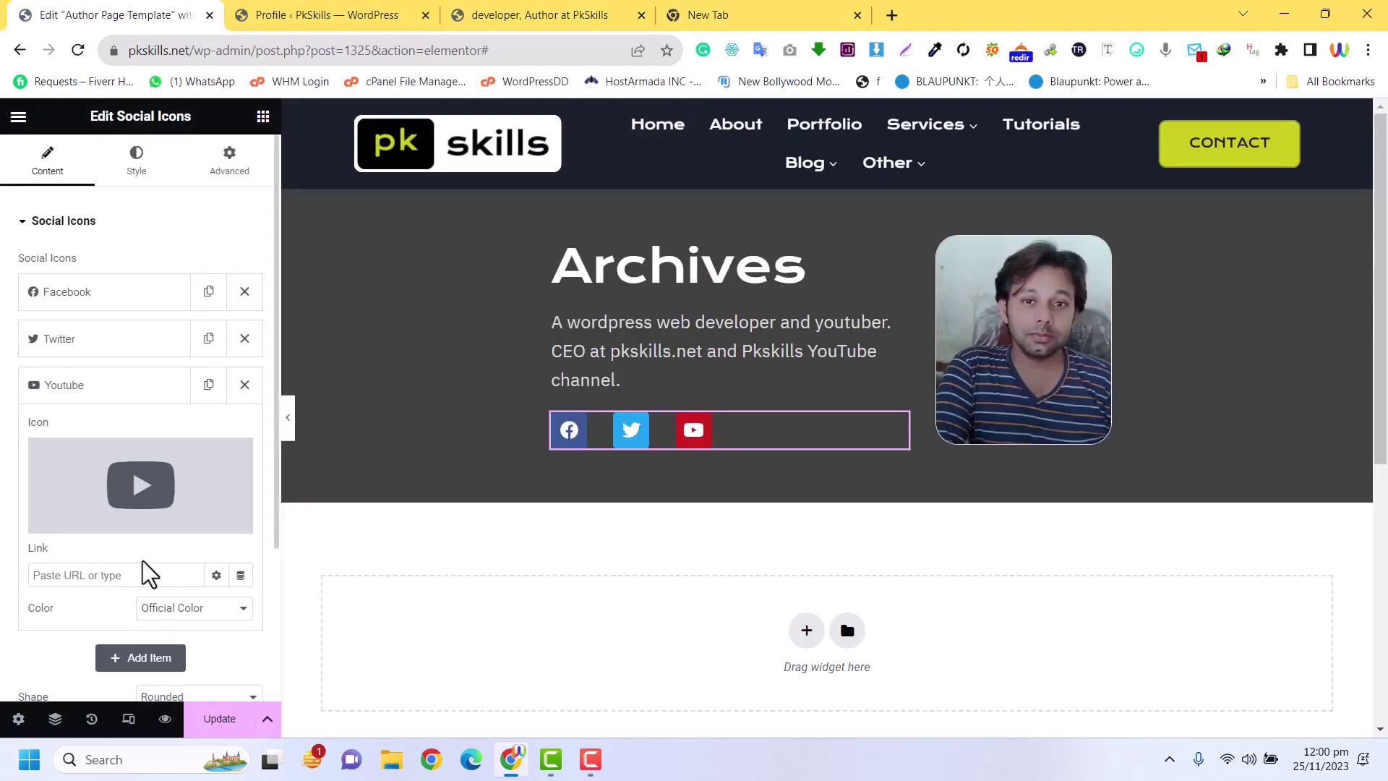
Give the author photo a 50 px border radius and enable a box shadow
{"action": "left_click", "coordinate": [135, 390]}
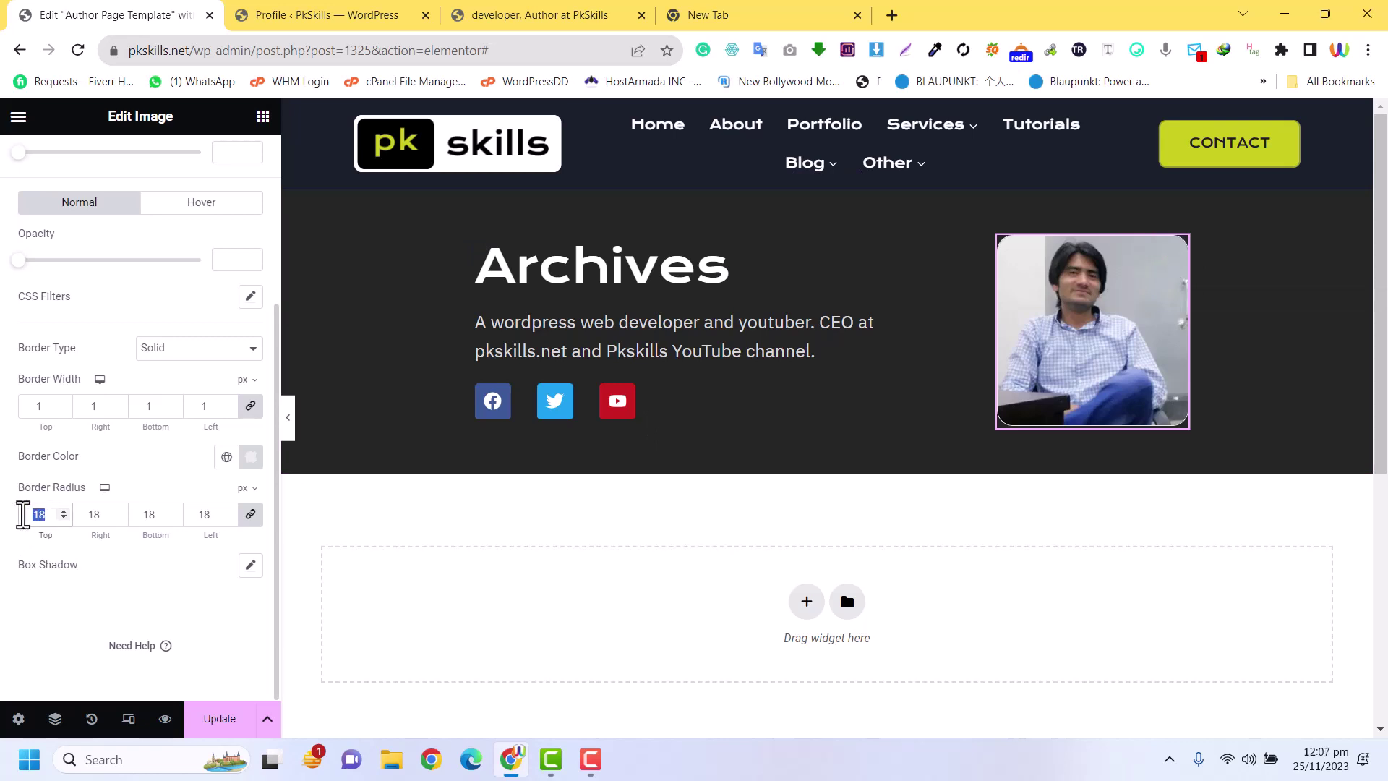
{"action": "type", "text": "50"}
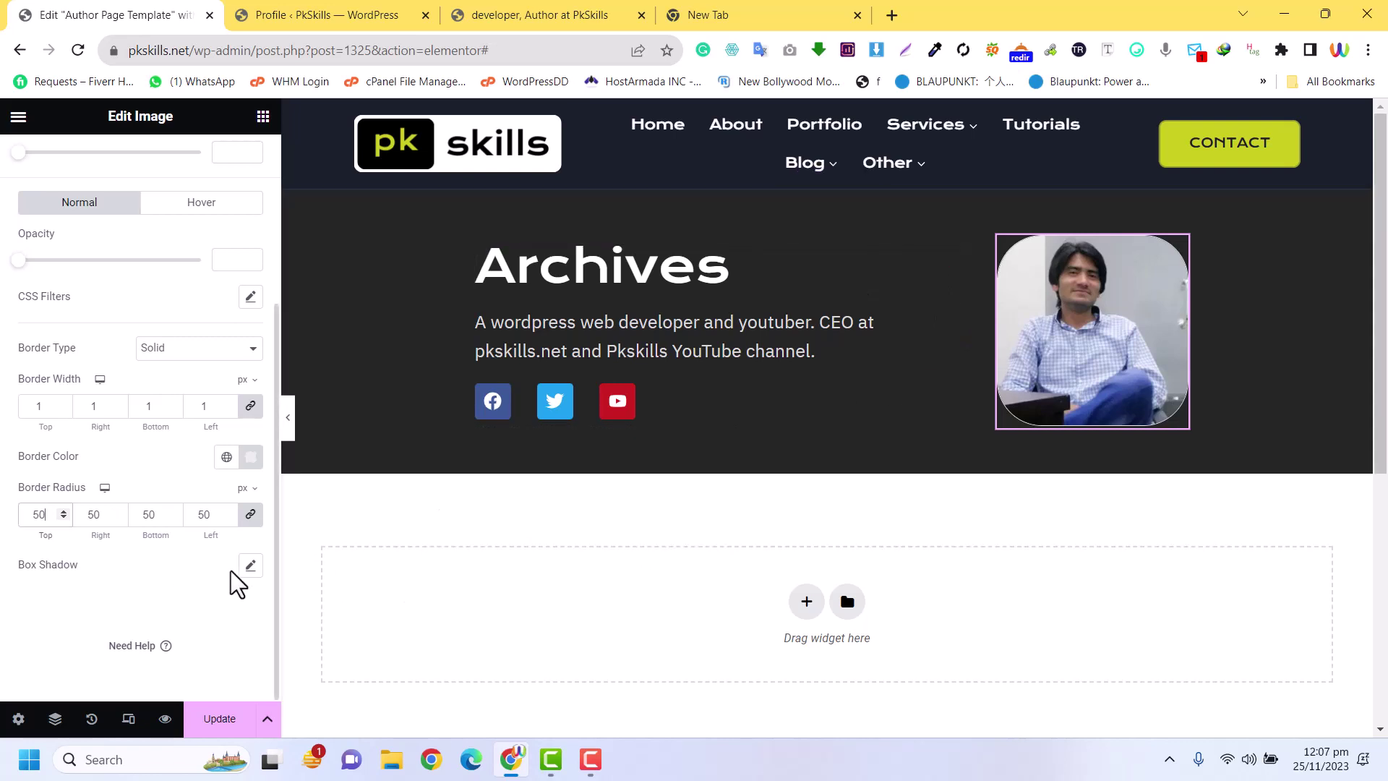
{"action": "left_click", "coordinate": [250, 566]}
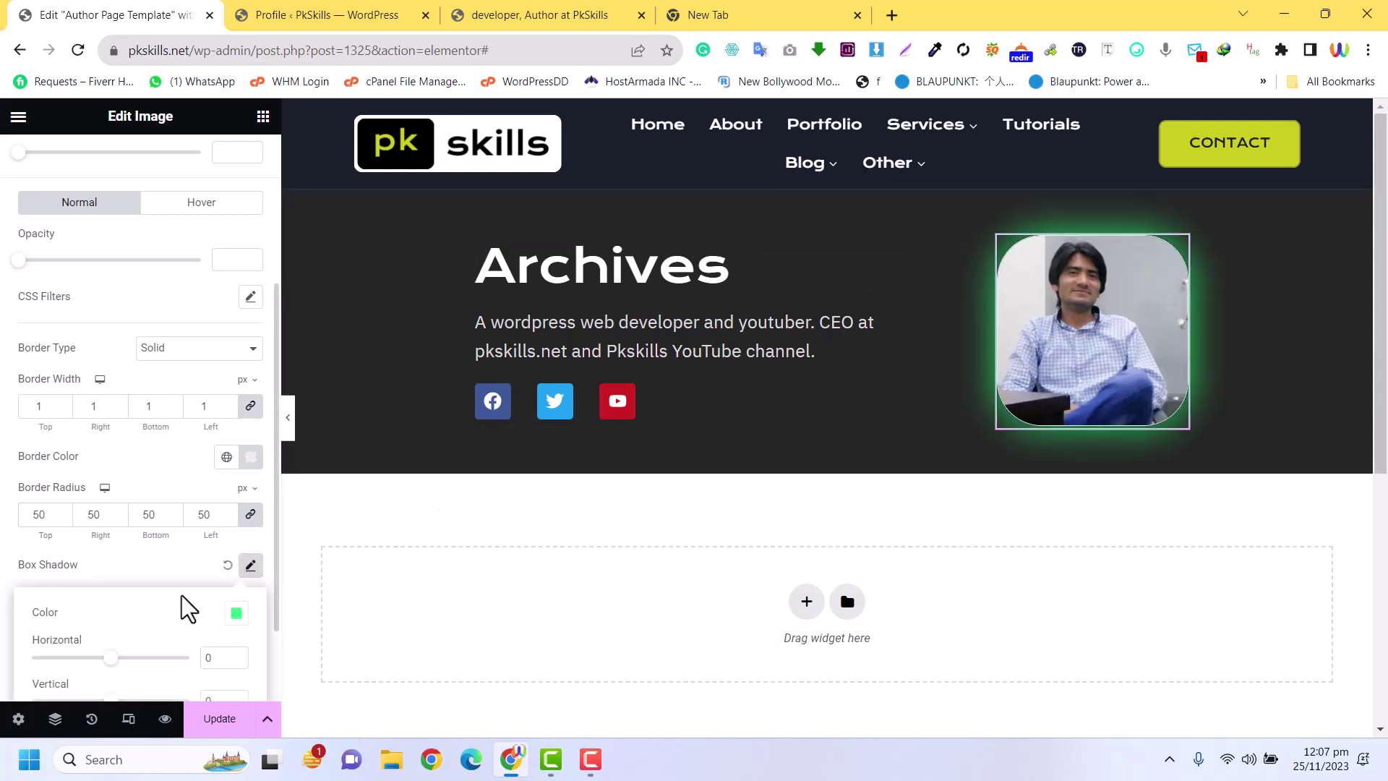
Recolour the photo's shadow to olive-yellow #9A9B22 and adjust its blur
{"action": "left_click", "coordinate": [234, 616]}
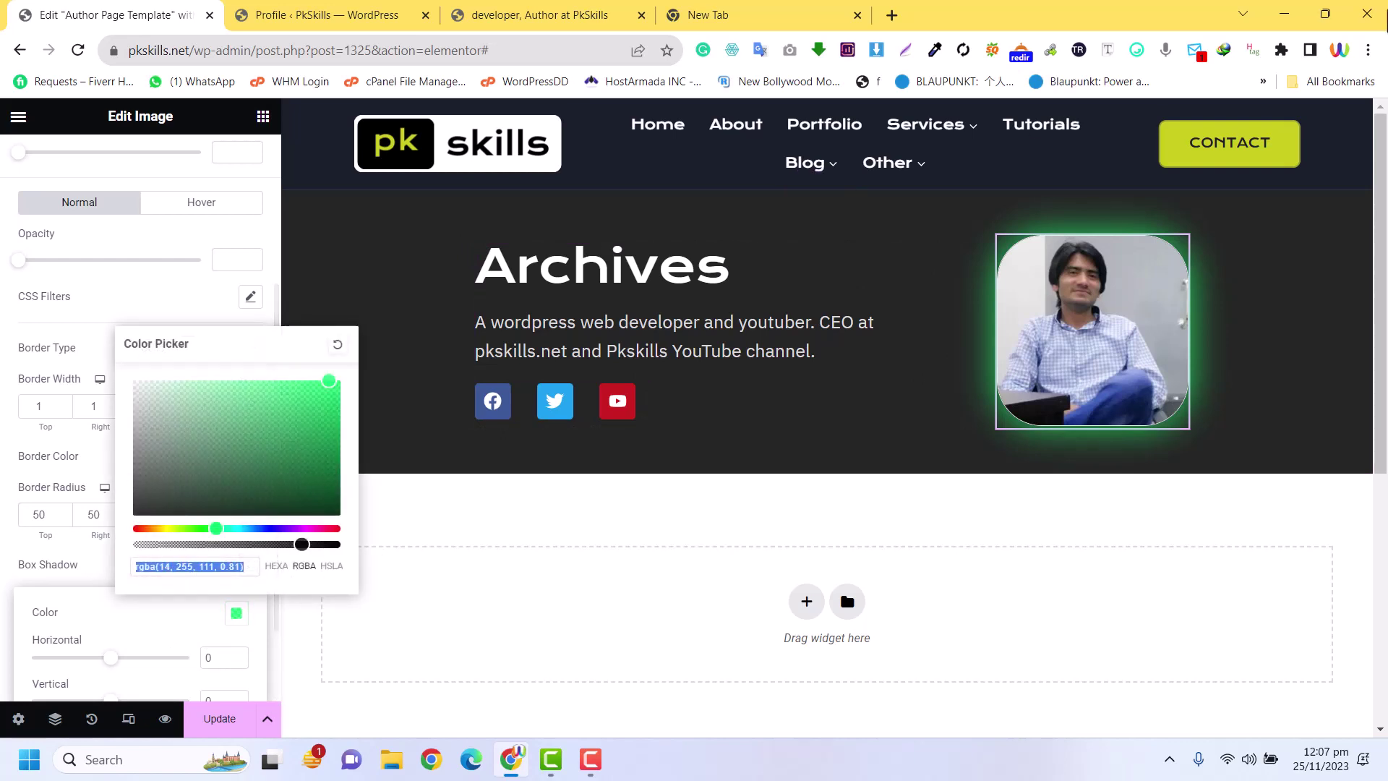
{"action": "left_click", "coordinate": [932, 50]}
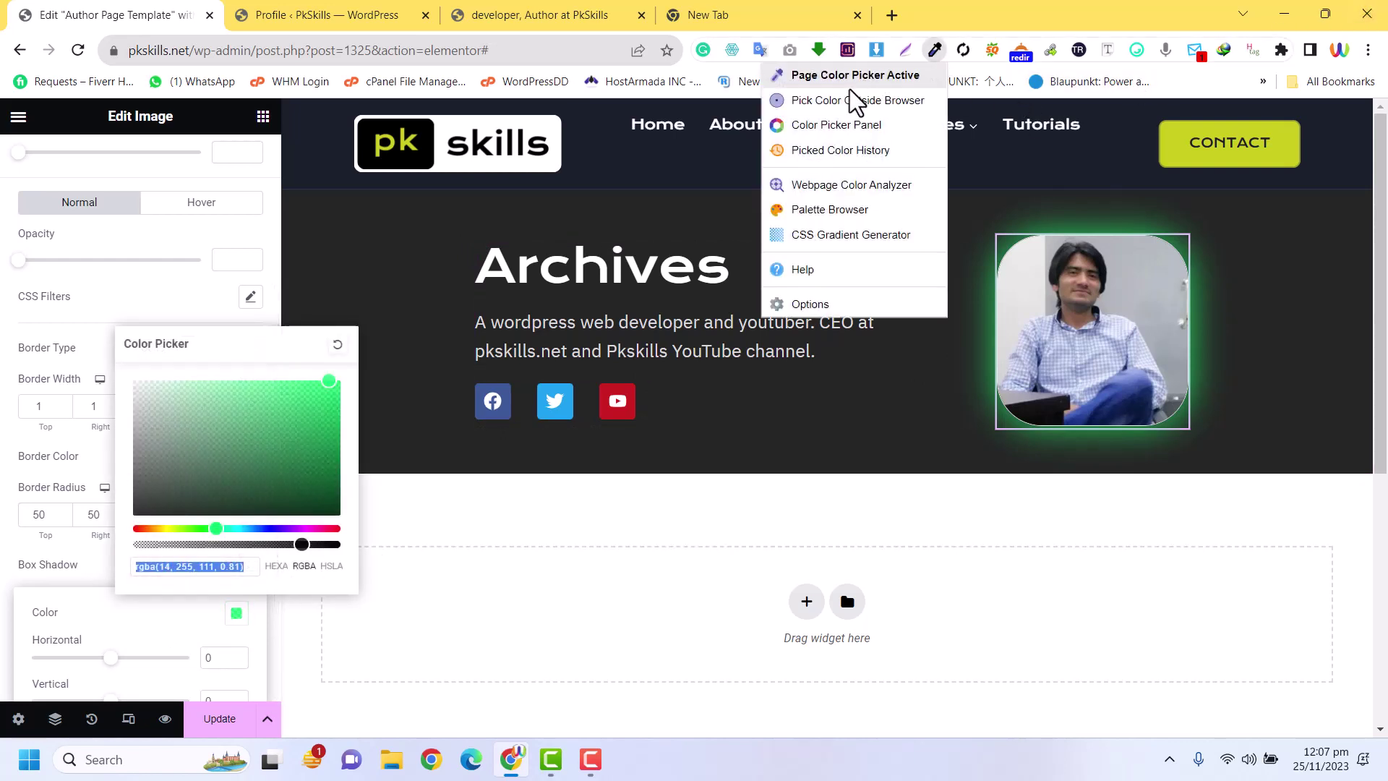
{"action": "key", "text": "Escape"}
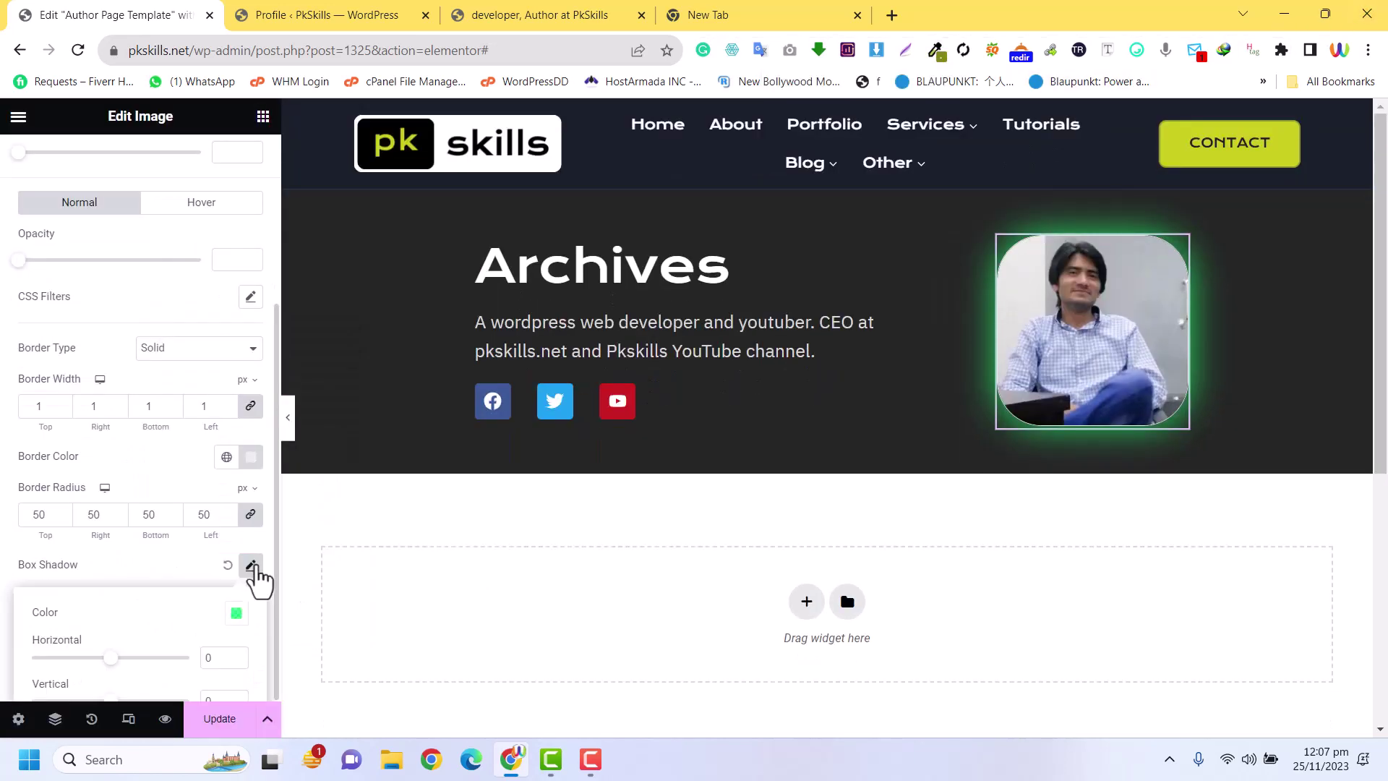
{"action": "left_click", "coordinate": [236, 616]}
{"action": "type", "text": "#828313"}
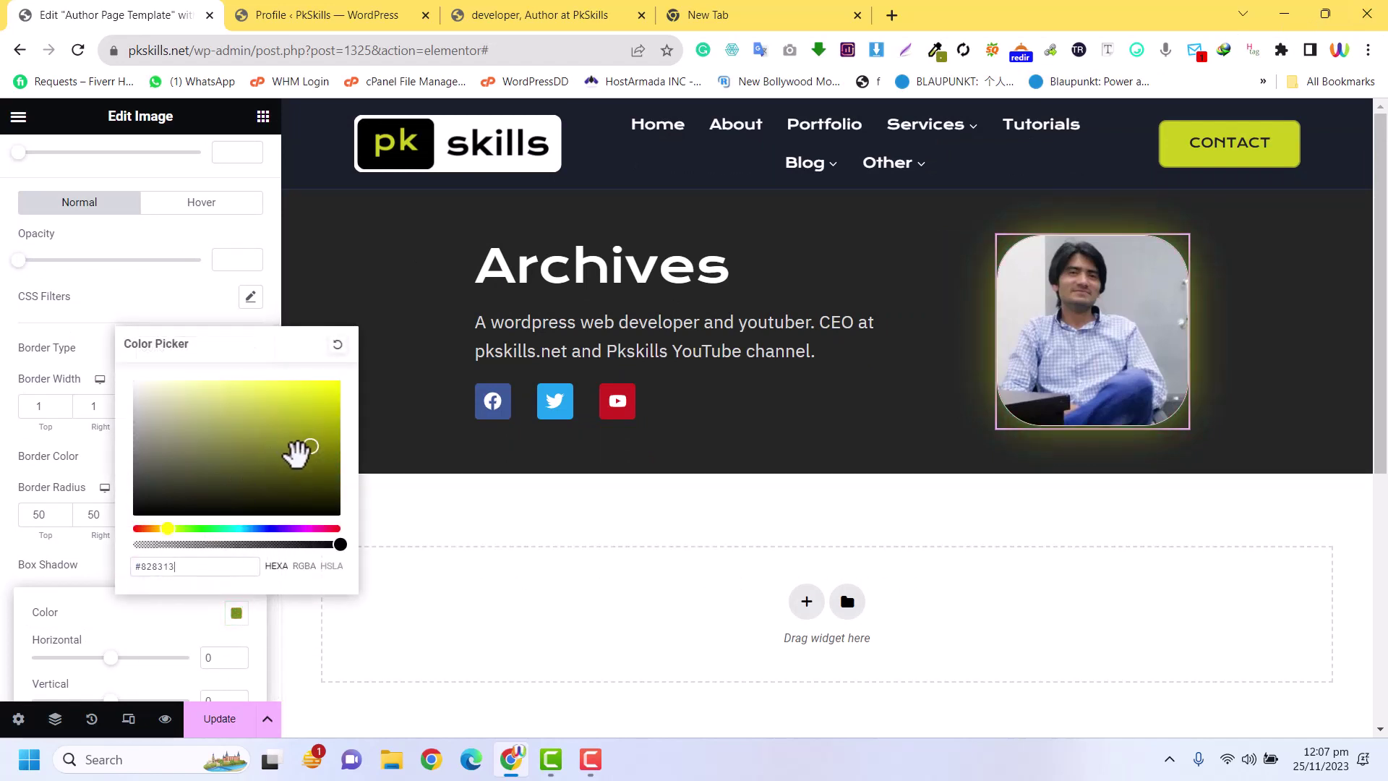
{"action": "mouse_move", "coordinate": [310, 454]}
{"action": "left_mouse_down"}
{"action": "mouse_move", "coordinate": [322, 415]}
{"action": "mouse_move", "coordinate": [294, 434]}
{"action": "left_mouse_up"}
{"action": "scroll", "coordinate": [32, 505], "scroll_direction": "down", "scroll_amount": 2}
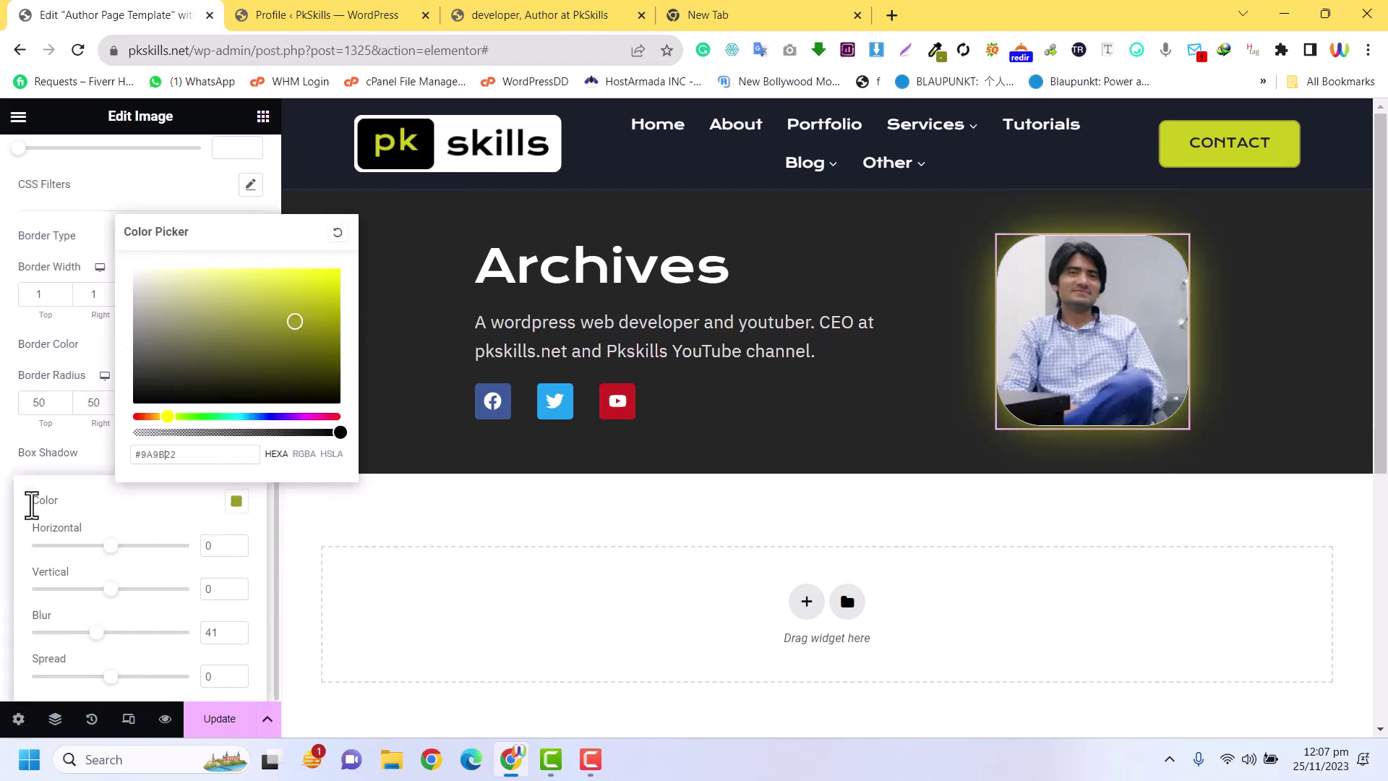
{"action": "left_click_drag", "start_coordinate": [95, 634], "coordinate": [99, 613]}
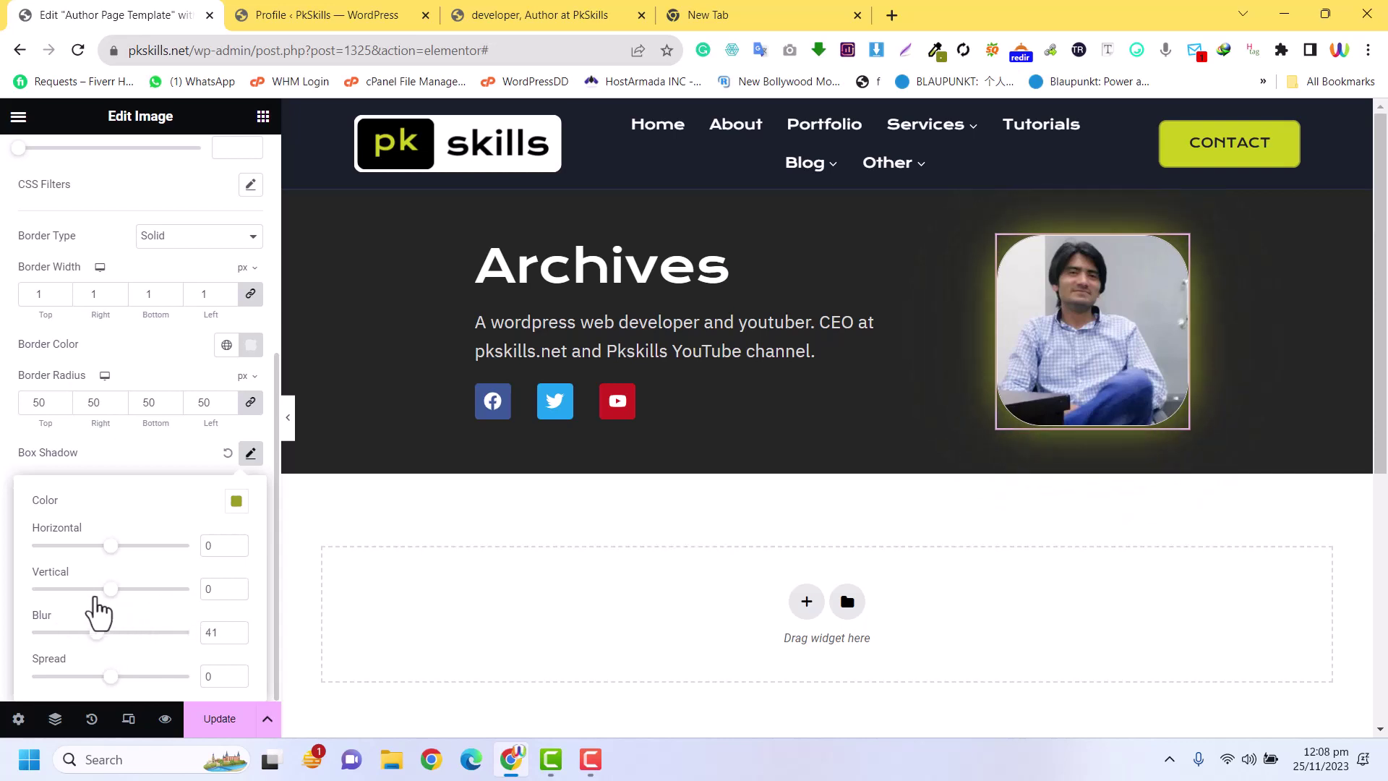
Raise the photo's hover box shadow blur to 100 for a soft, wide glow
{"action": "left_click", "coordinate": [128, 455]}
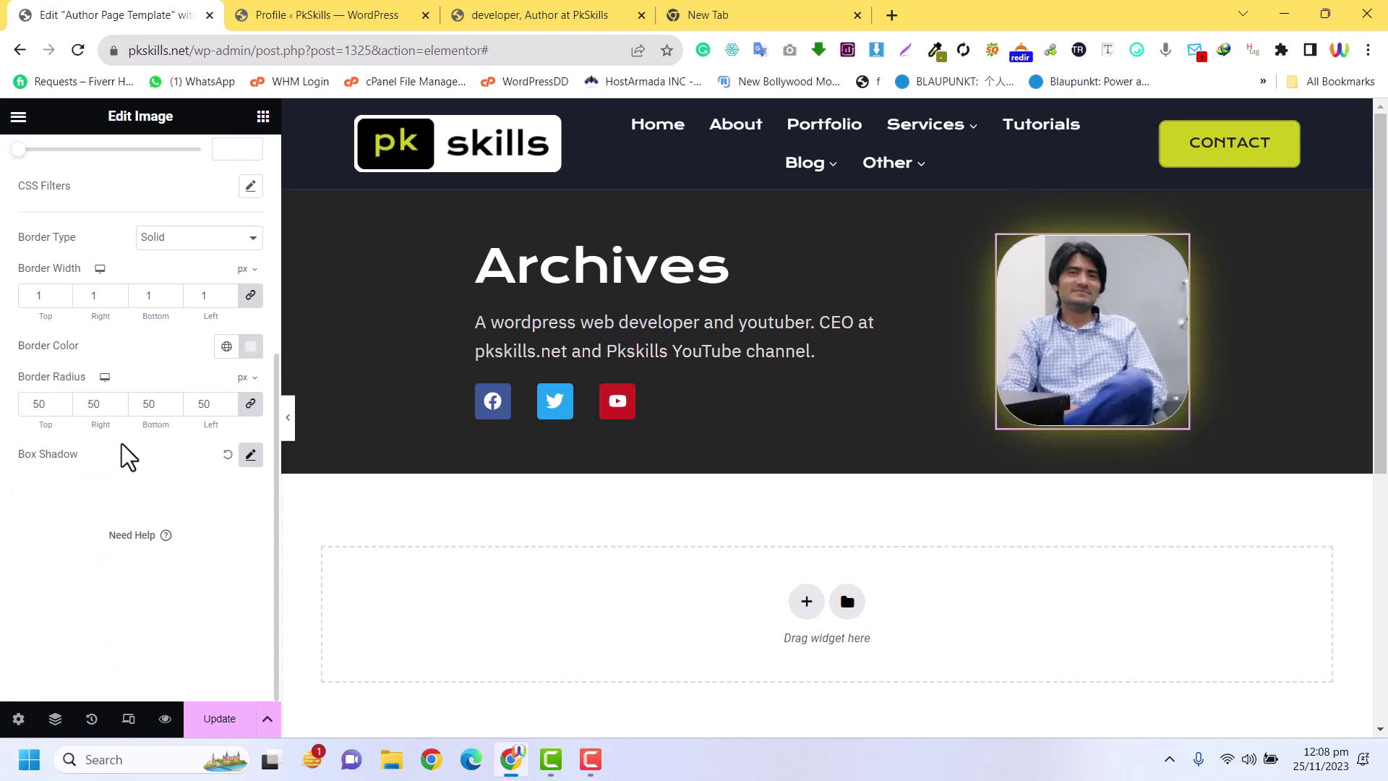
{"action": "scroll", "coordinate": [140, 403], "scroll_direction": "up", "scroll_amount": 4}
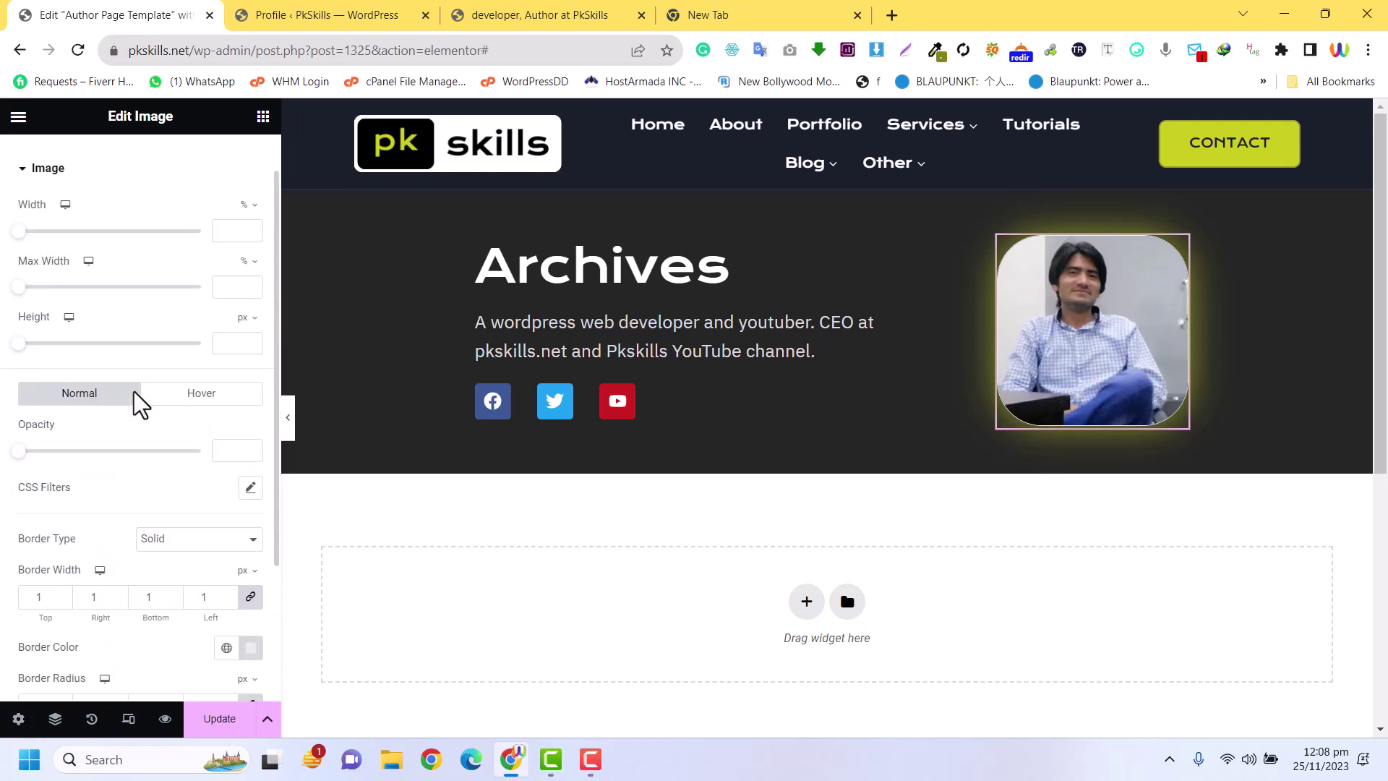
{"action": "scroll", "coordinate": [140, 403], "scroll_direction": "up", "scroll_amount": 1}
{"action": "scroll", "coordinate": [138, 407], "scroll_direction": "down", "scroll_amount": 5}
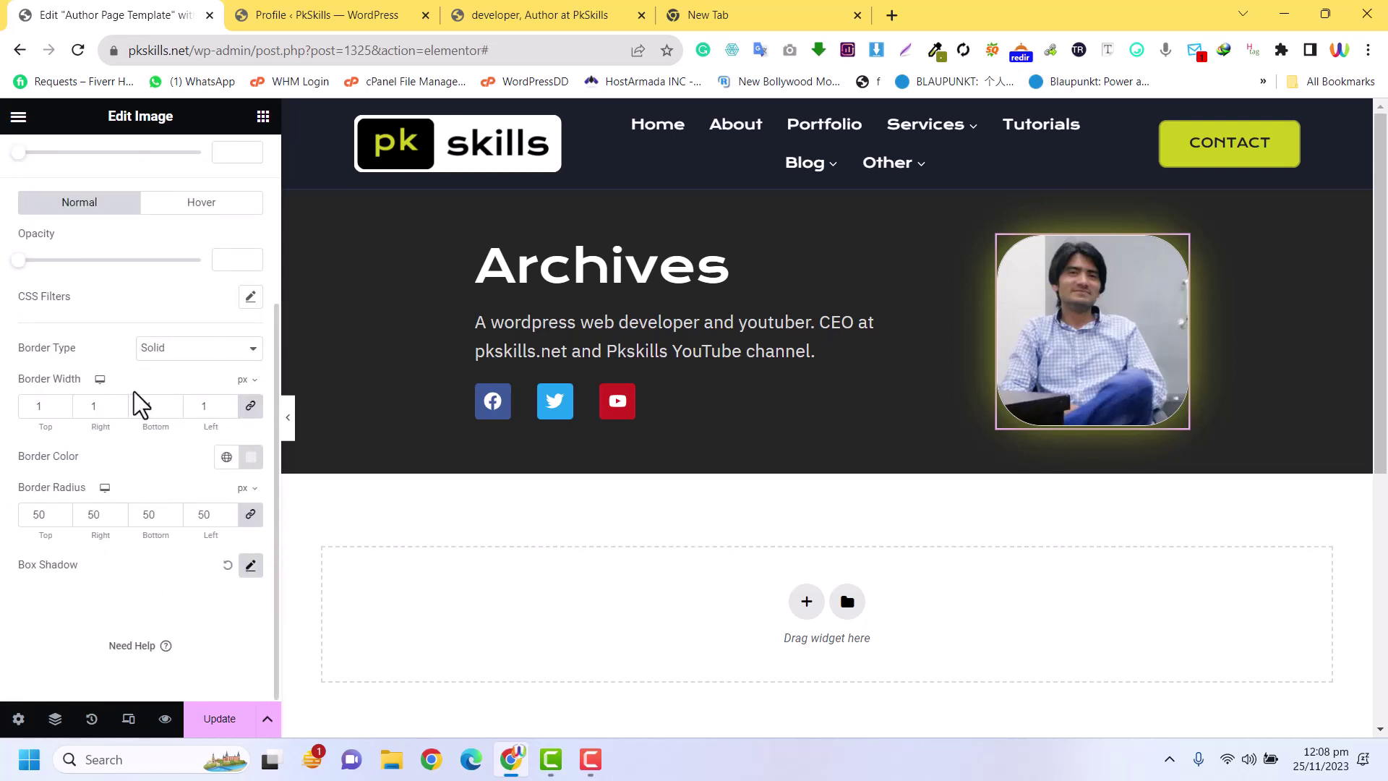
{"action": "scroll", "coordinate": [140, 403], "scroll_direction": "up", "scroll_amount": 5}
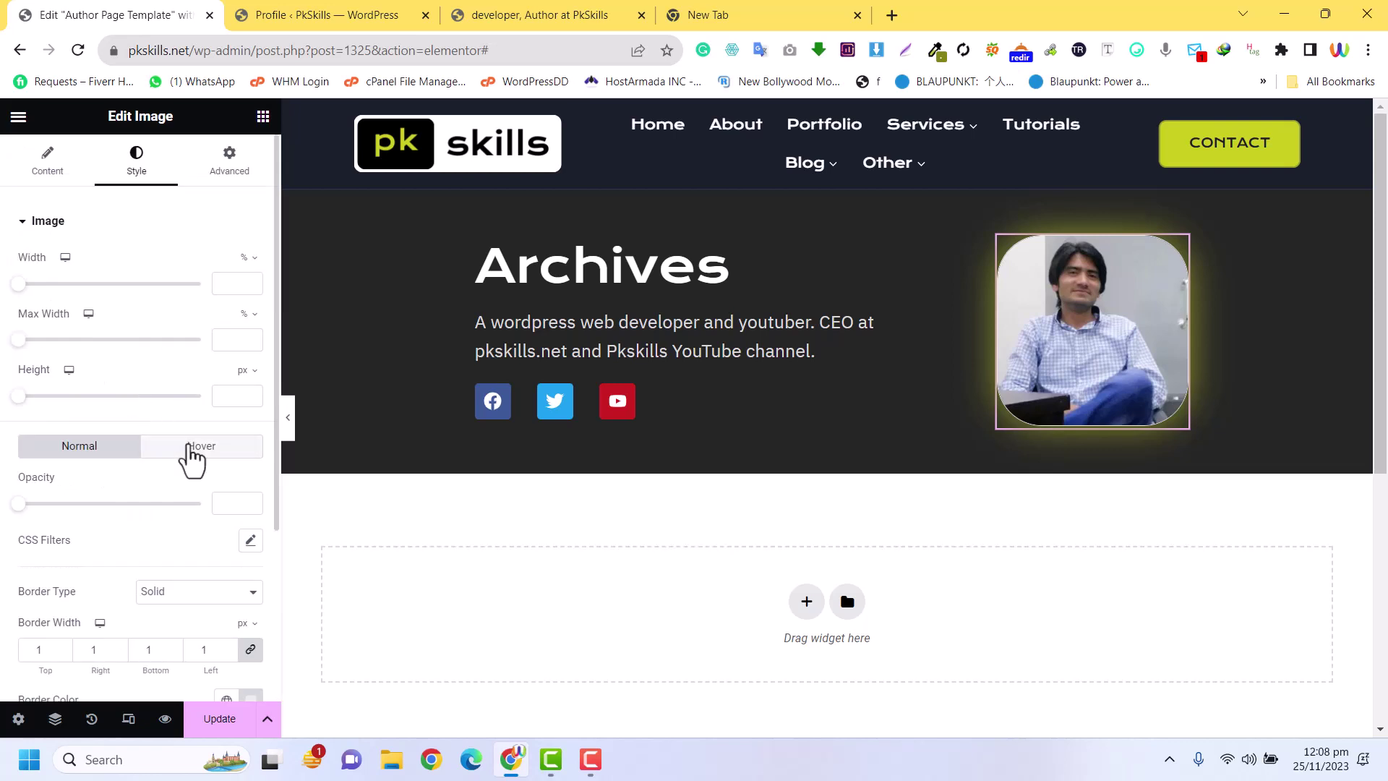
{"action": "left_click", "coordinate": [192, 451]}
{"action": "scroll", "coordinate": [192, 455], "scroll_direction": "down", "scroll_amount": 5}
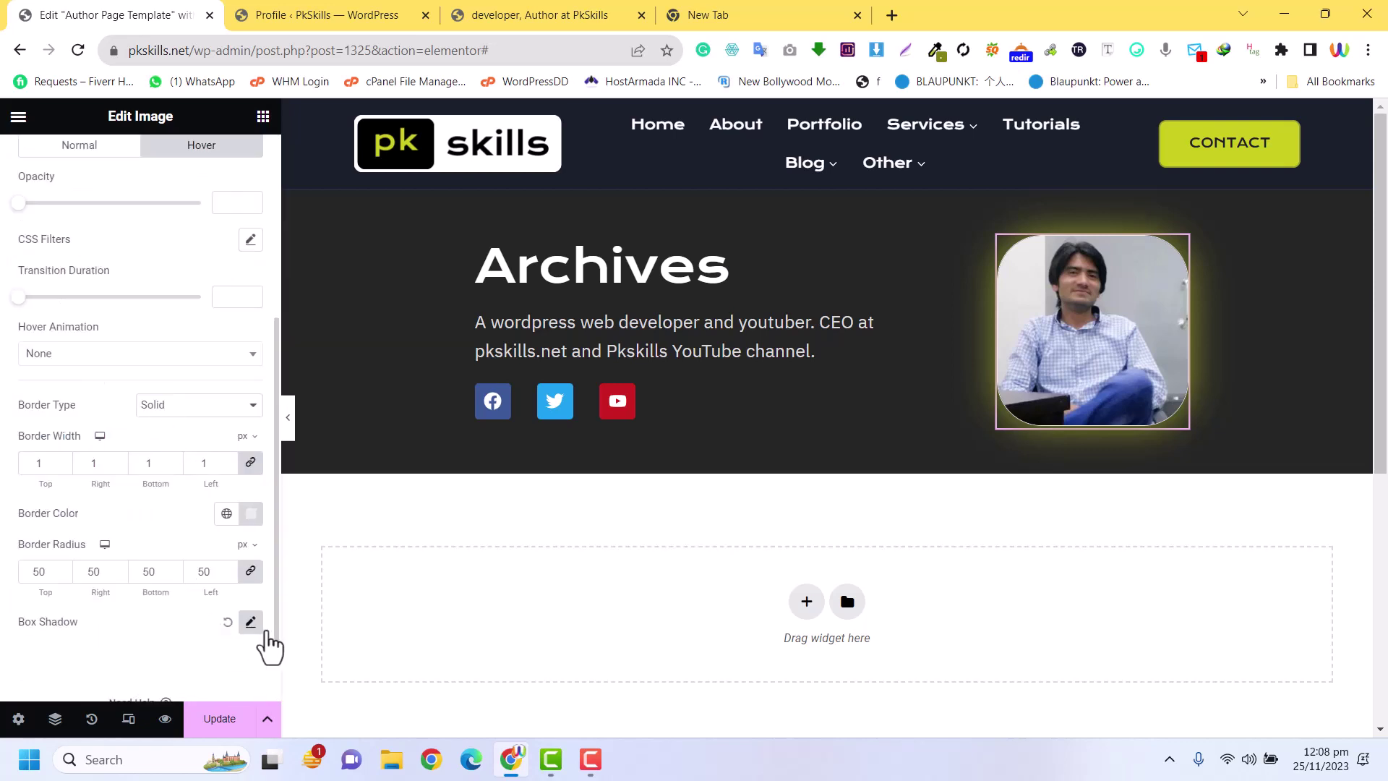
{"action": "left_click", "coordinate": [251, 623]}
{"action": "scroll", "coordinate": [238, 531], "scroll_direction": "down", "scroll_amount": 3}
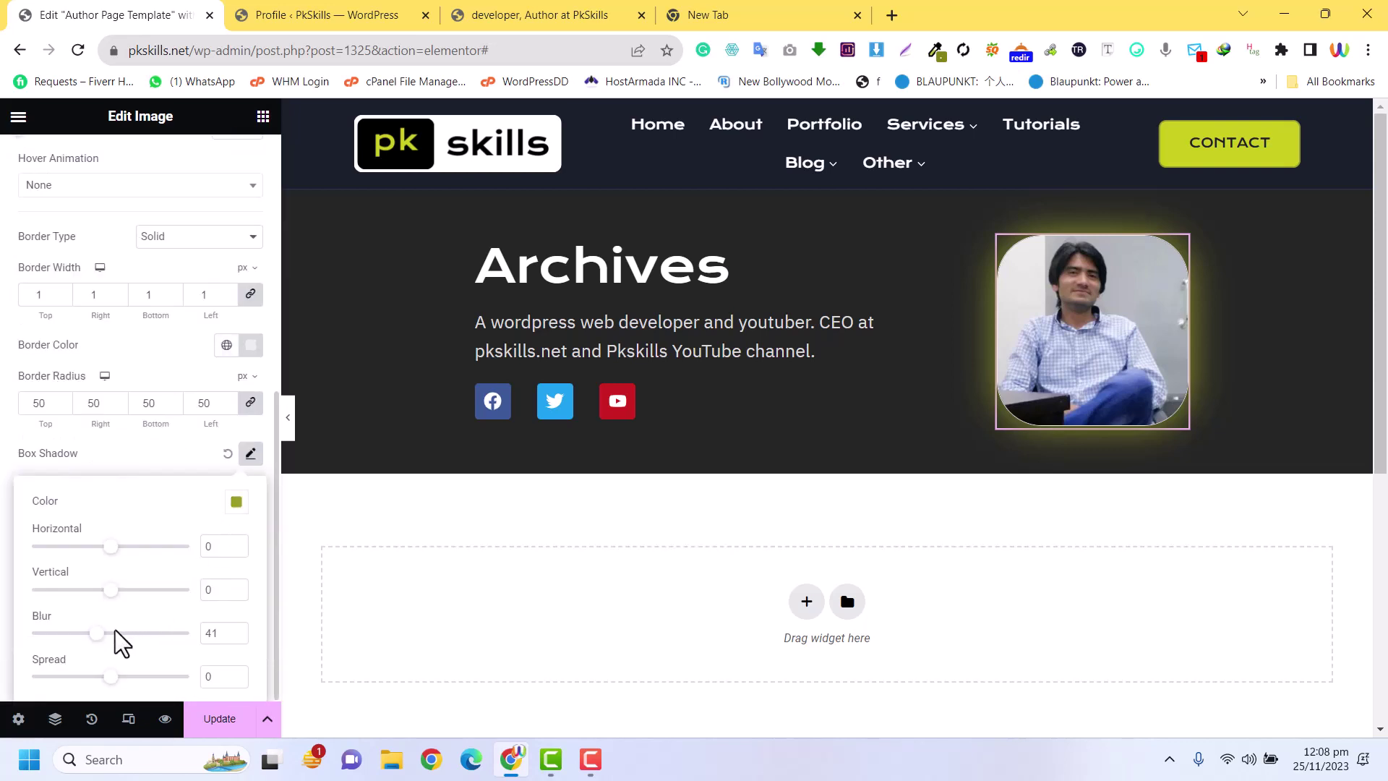
{"action": "type", "text": "100"}
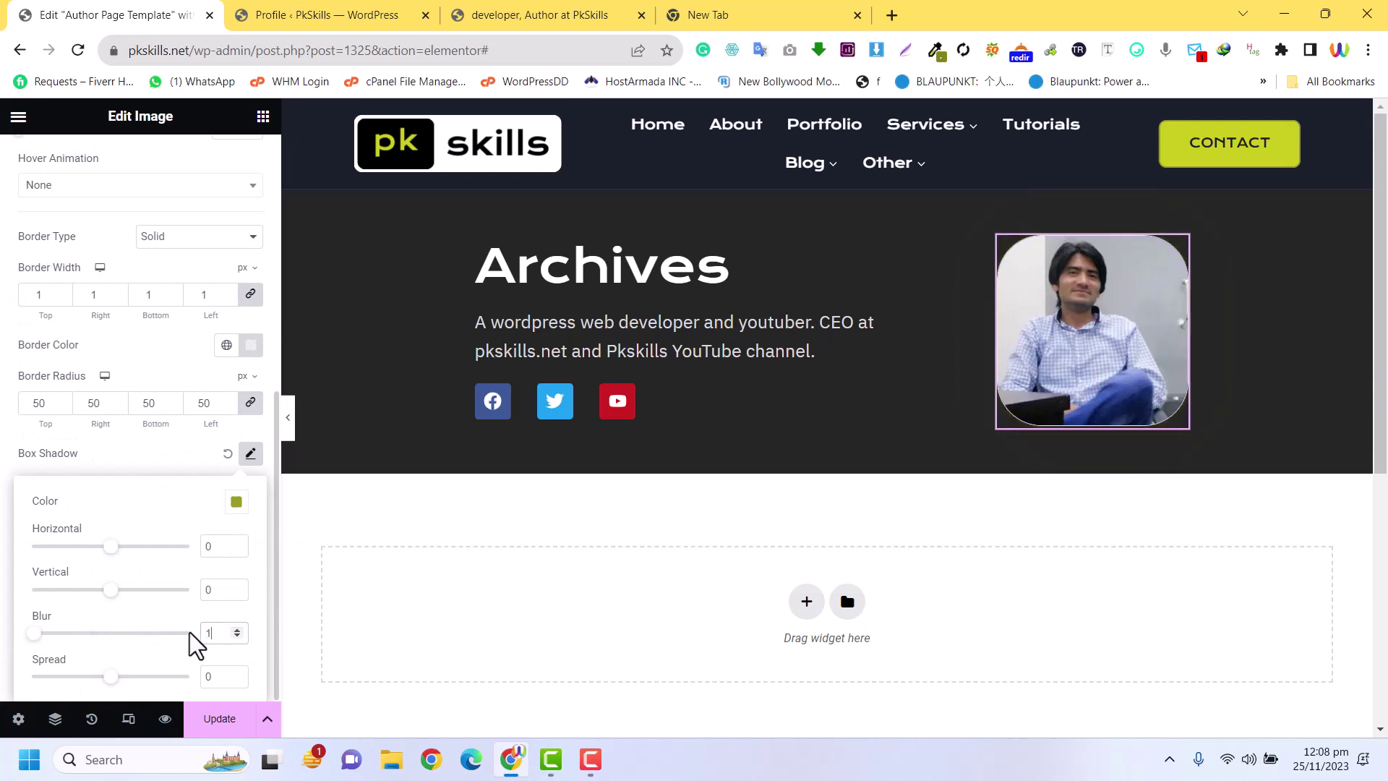
{"action": "left_click", "coordinate": [191, 460]}
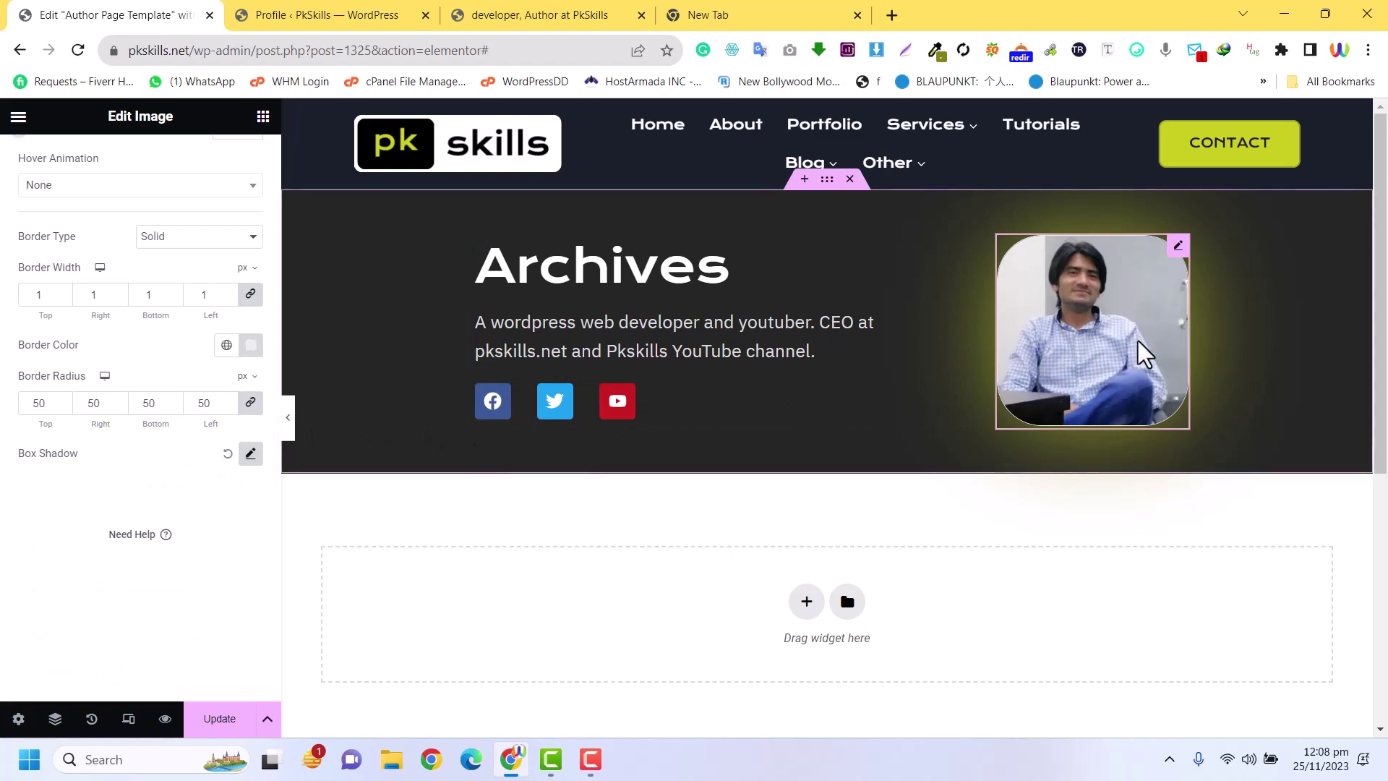
Switch the Edit Image panel to its Content settings
{"action": "scroll", "coordinate": [1106, 350], "scroll_direction": "down", "scroll_amount": 4}
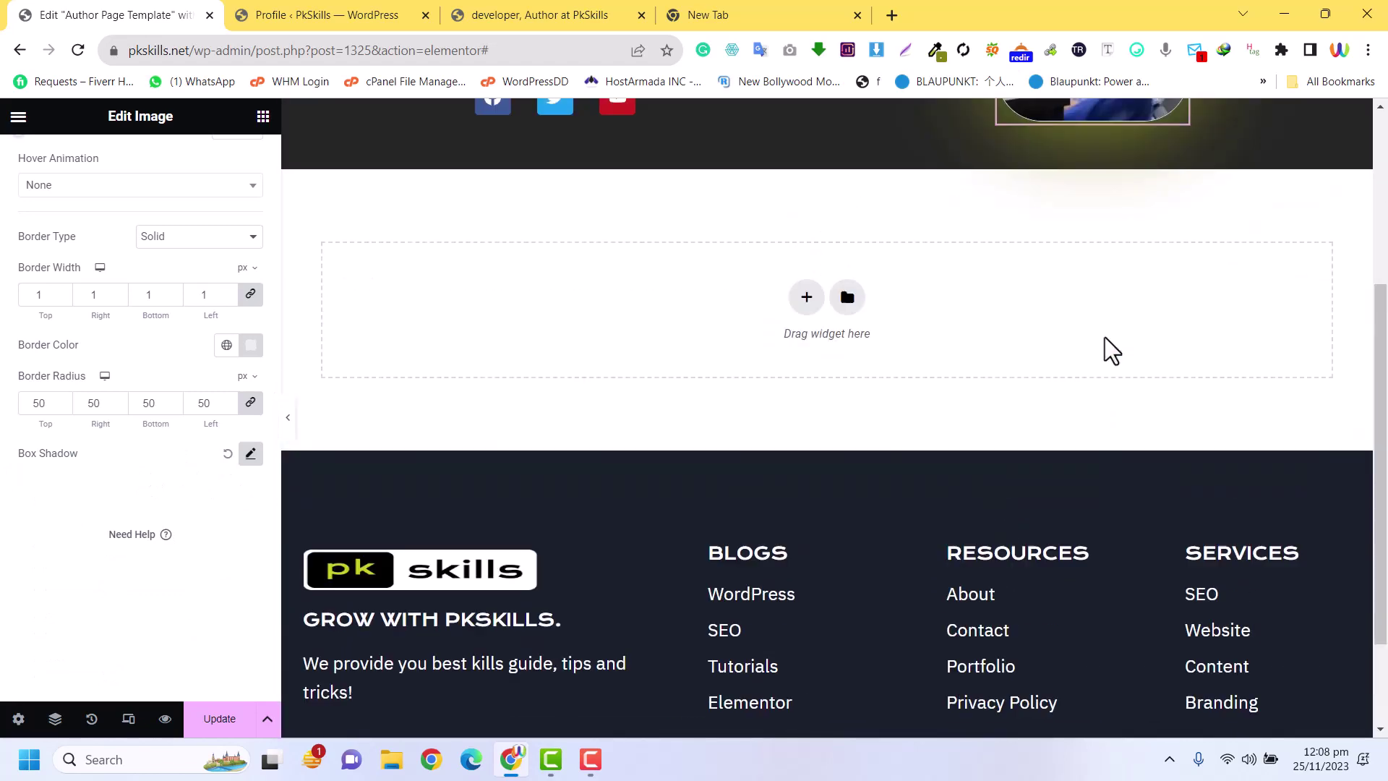
{"action": "scroll", "coordinate": [1106, 350], "scroll_direction": "up", "scroll_amount": 4}
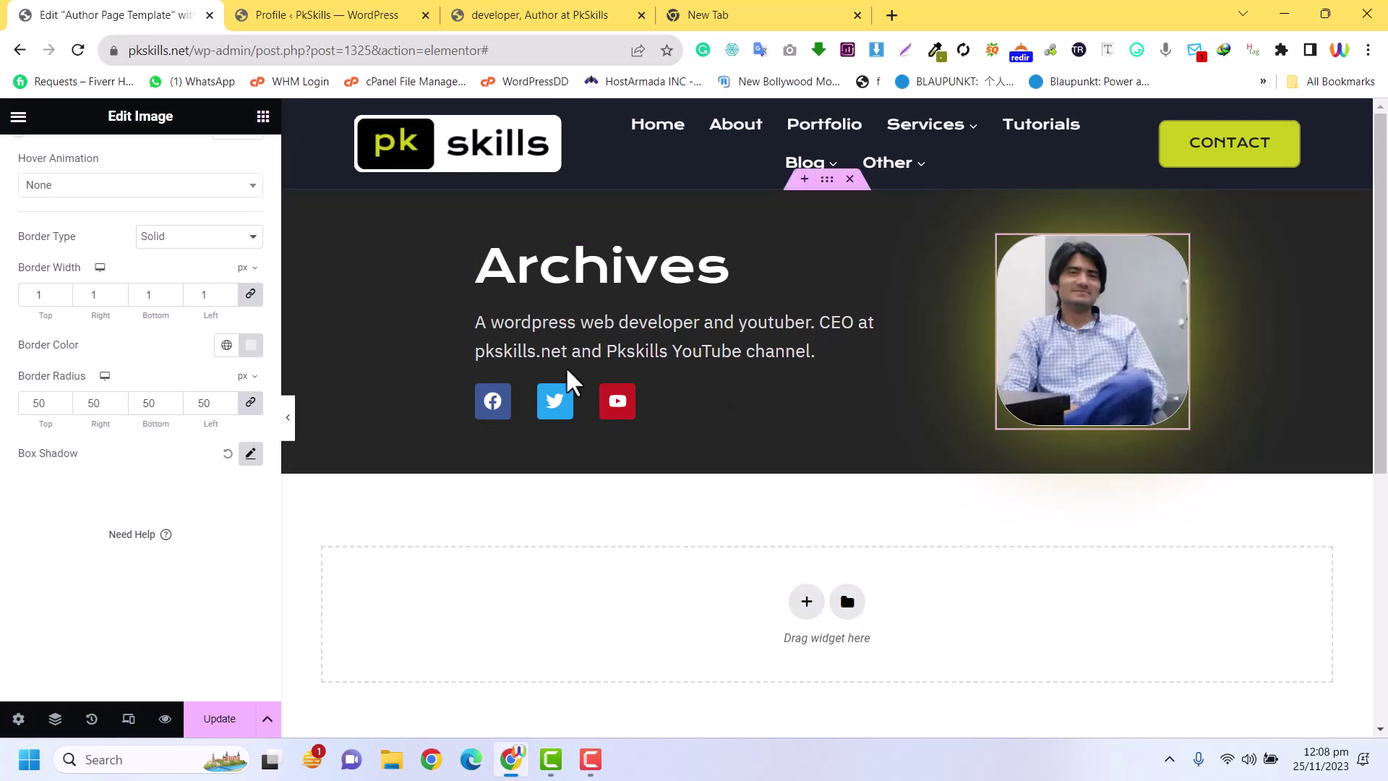
{"action": "scroll", "coordinate": [231, 369], "scroll_direction": "up", "scroll_amount": 6}
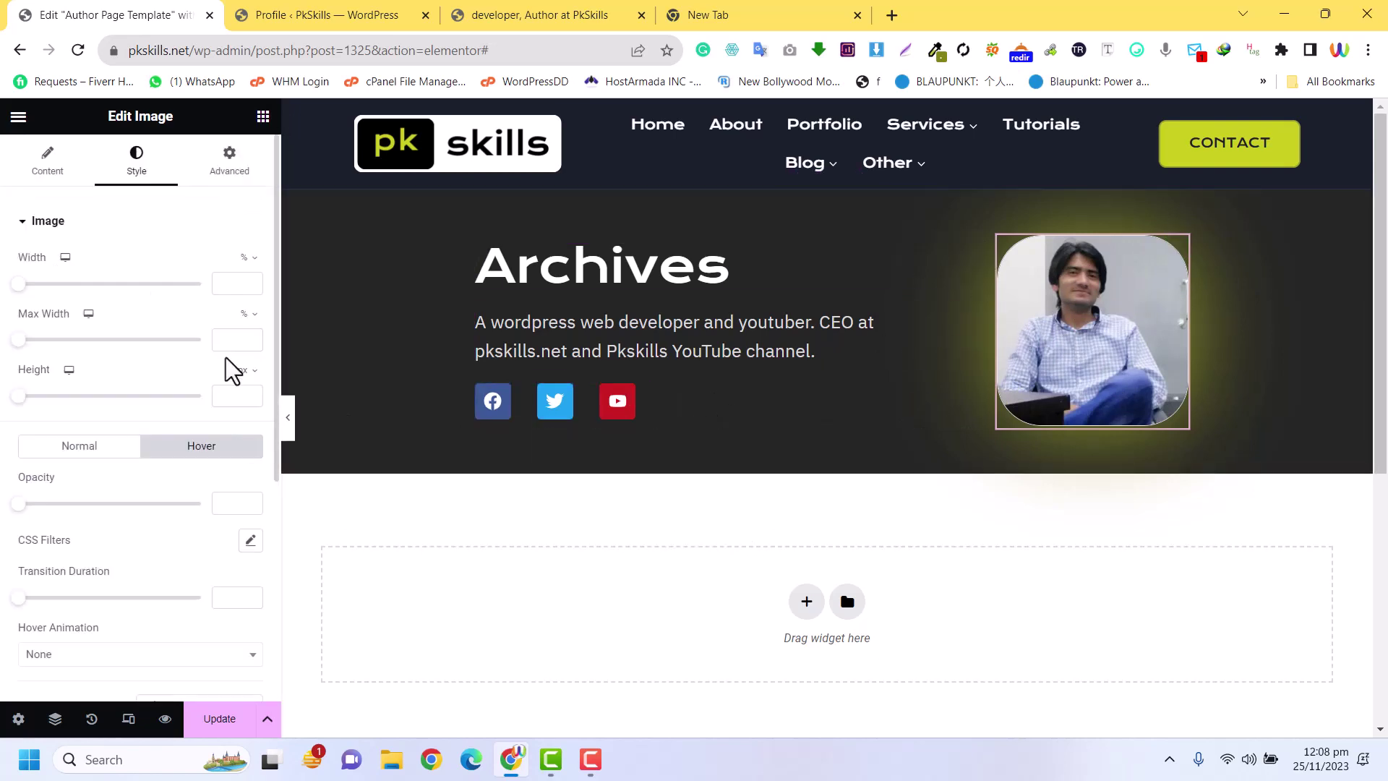
{"action": "left_click", "coordinate": [47, 161]}
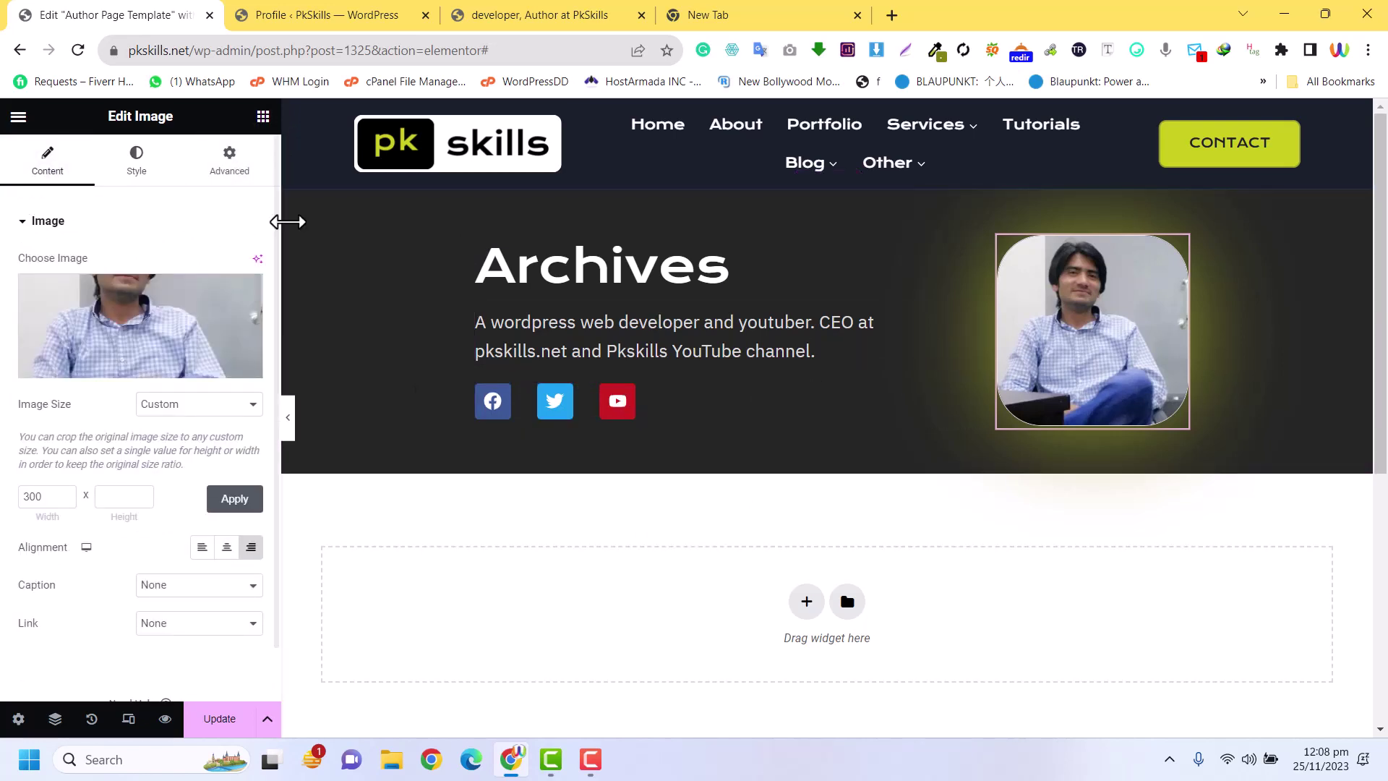
Add an Icon List widget below the banner's social icons
{"action": "left_click", "coordinate": [263, 116]}
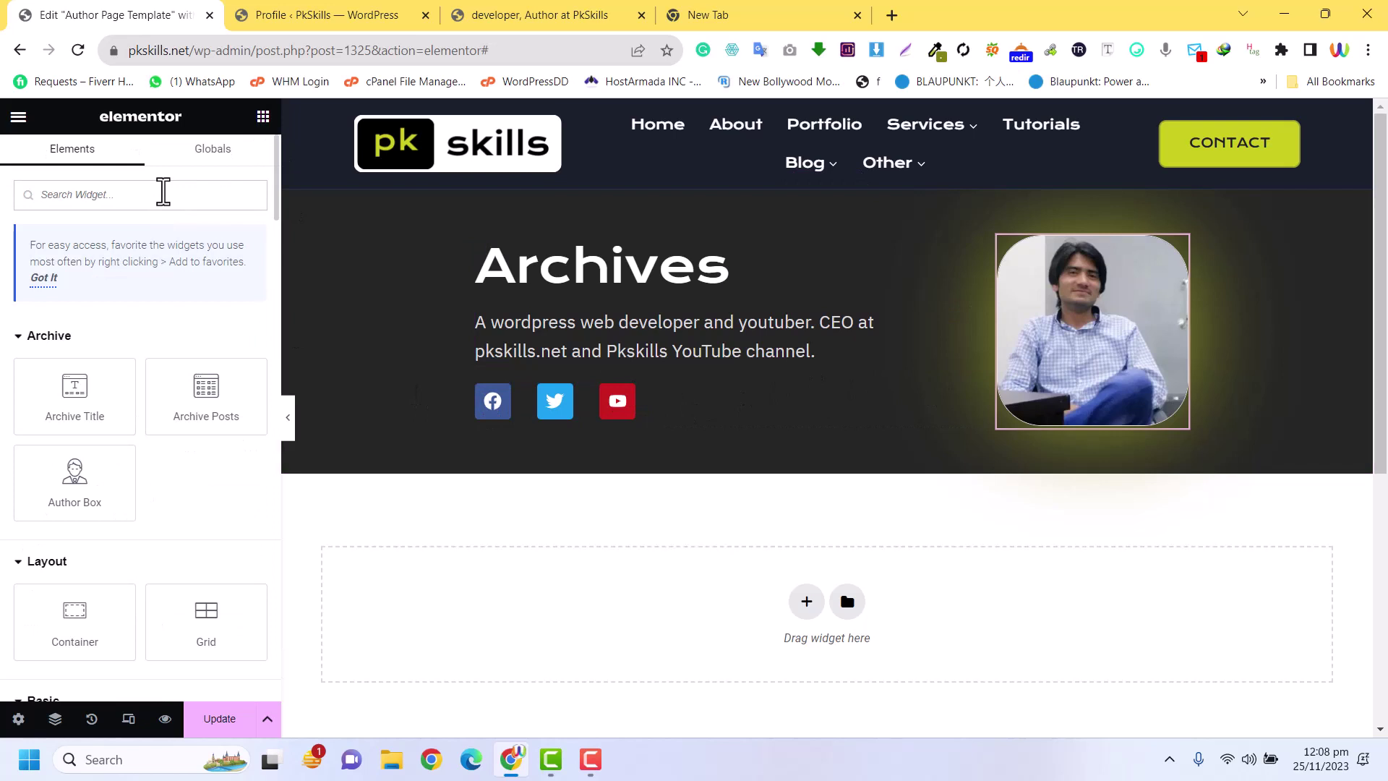
{"action": "left_click", "coordinate": [163, 194]}
{"action": "type", "text": "list"}
{"action": "left_click_drag", "start_coordinate": [123, 318], "coordinate": [615, 405]}
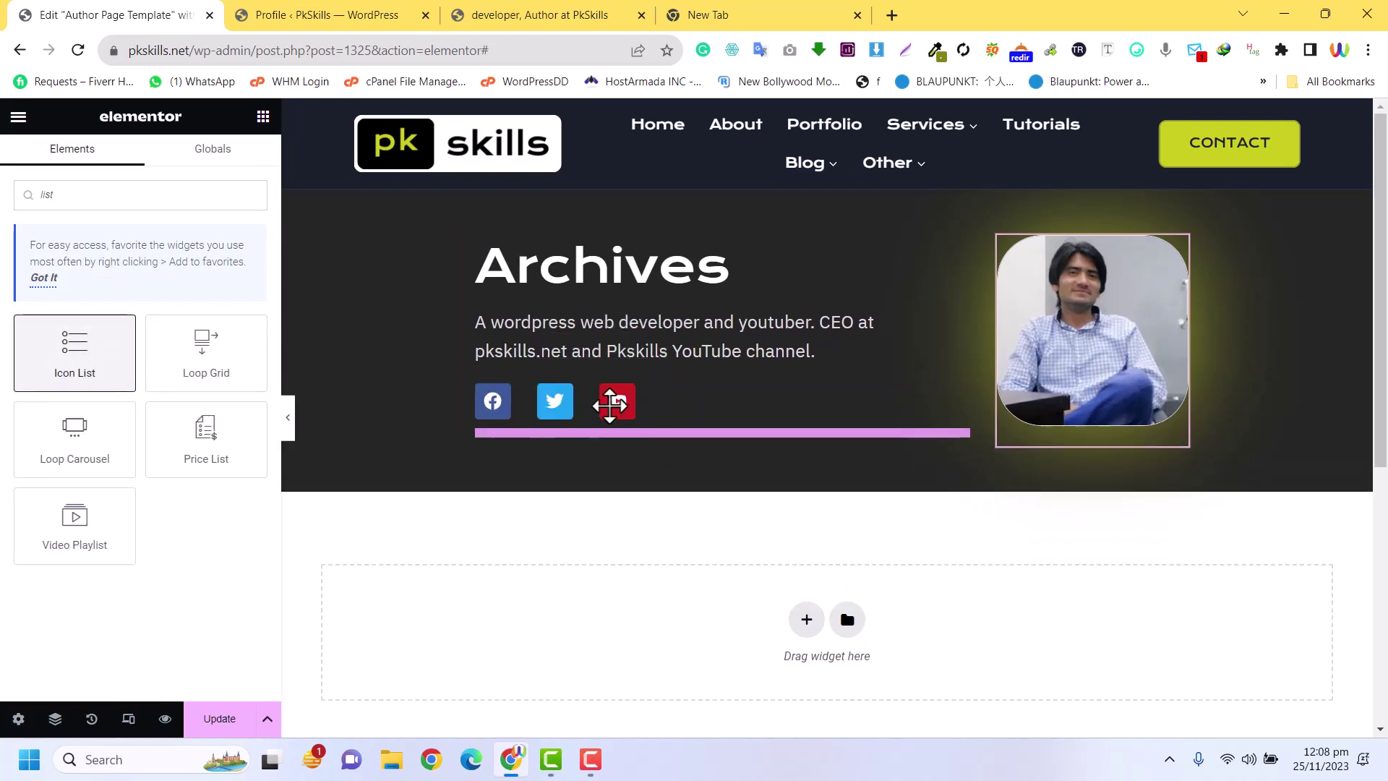
Make the list inline, delete its third item, and enter the phone number as item one
{"action": "left_click", "coordinate": [251, 265]}
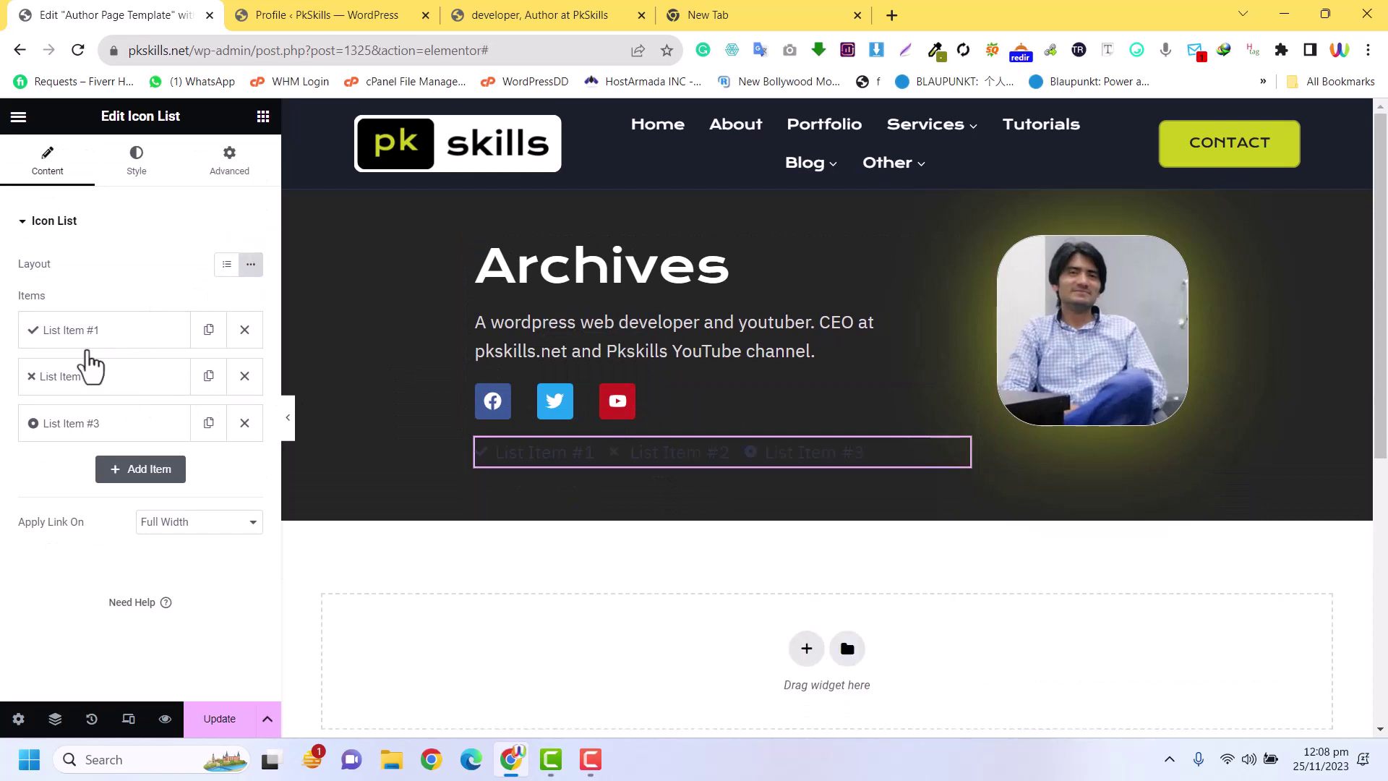
{"action": "left_click", "coordinate": [246, 423]}
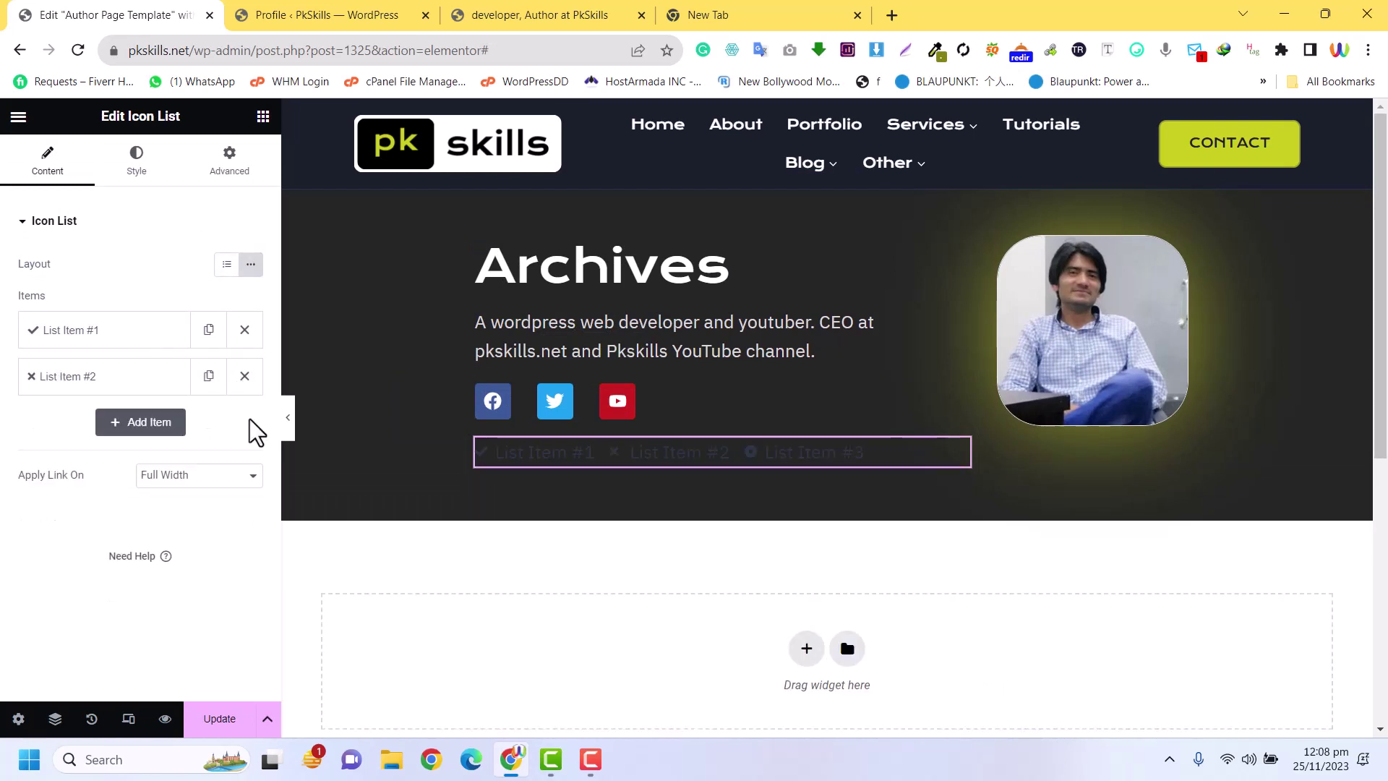
{"action": "left_click", "coordinate": [129, 334]}
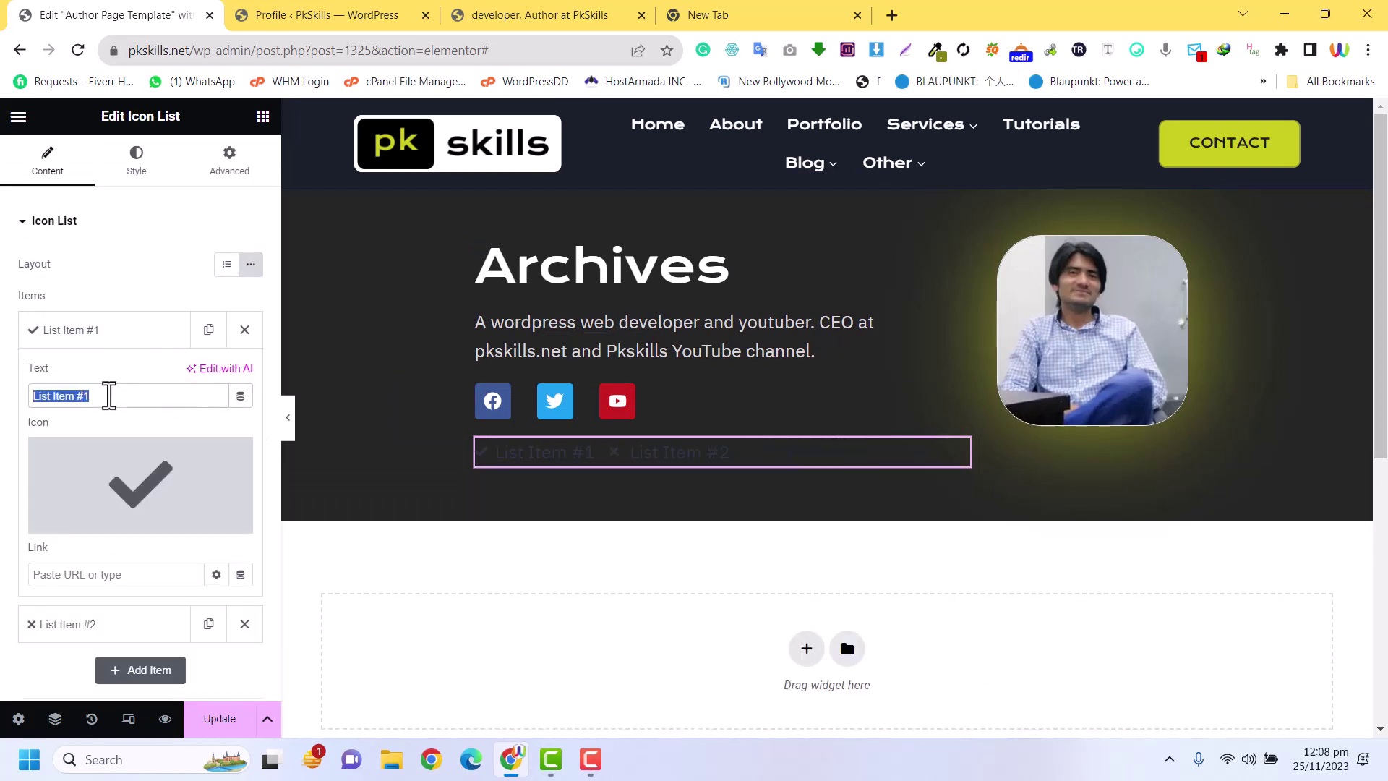
{"action": "type", "text": "0"}
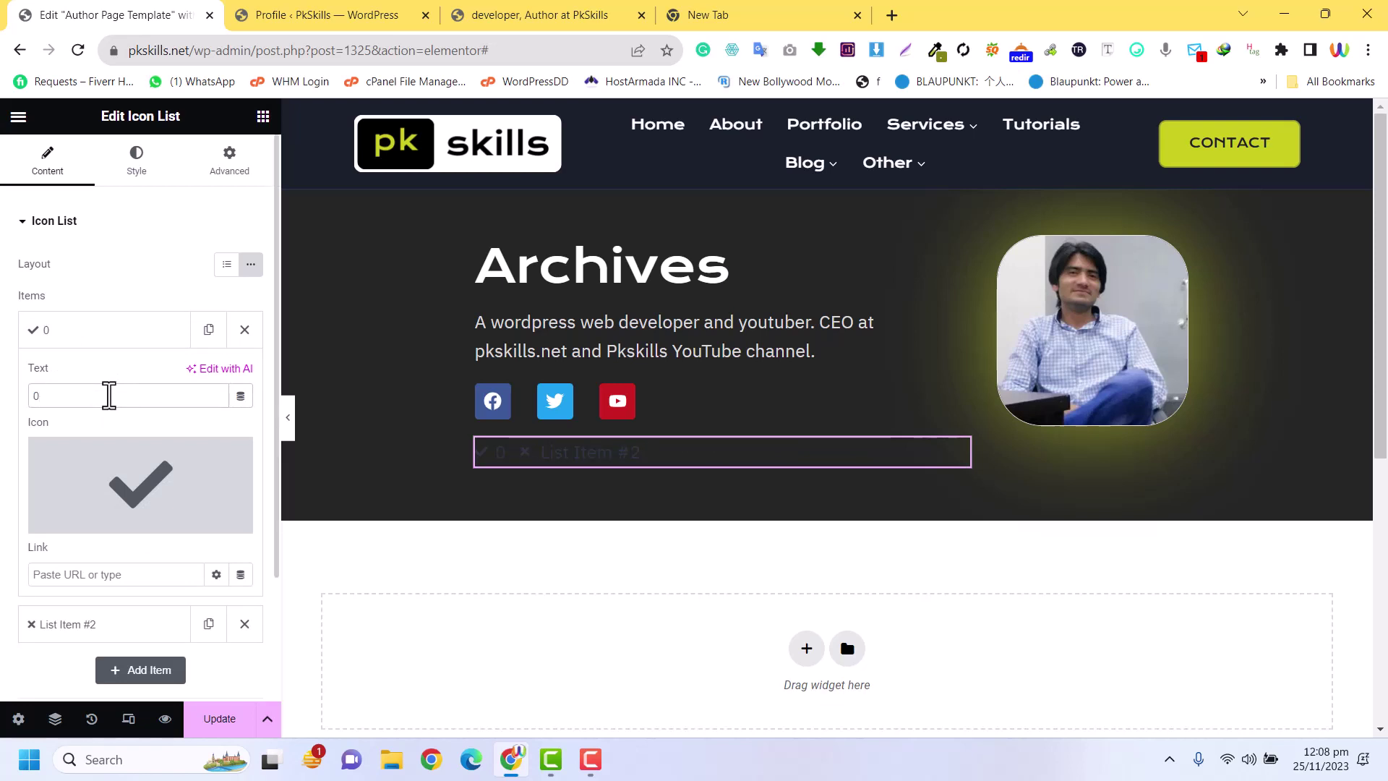
{"action": "key", "text": "ctrl+v"}
{"action": "left_click", "coordinate": [72, 624]}
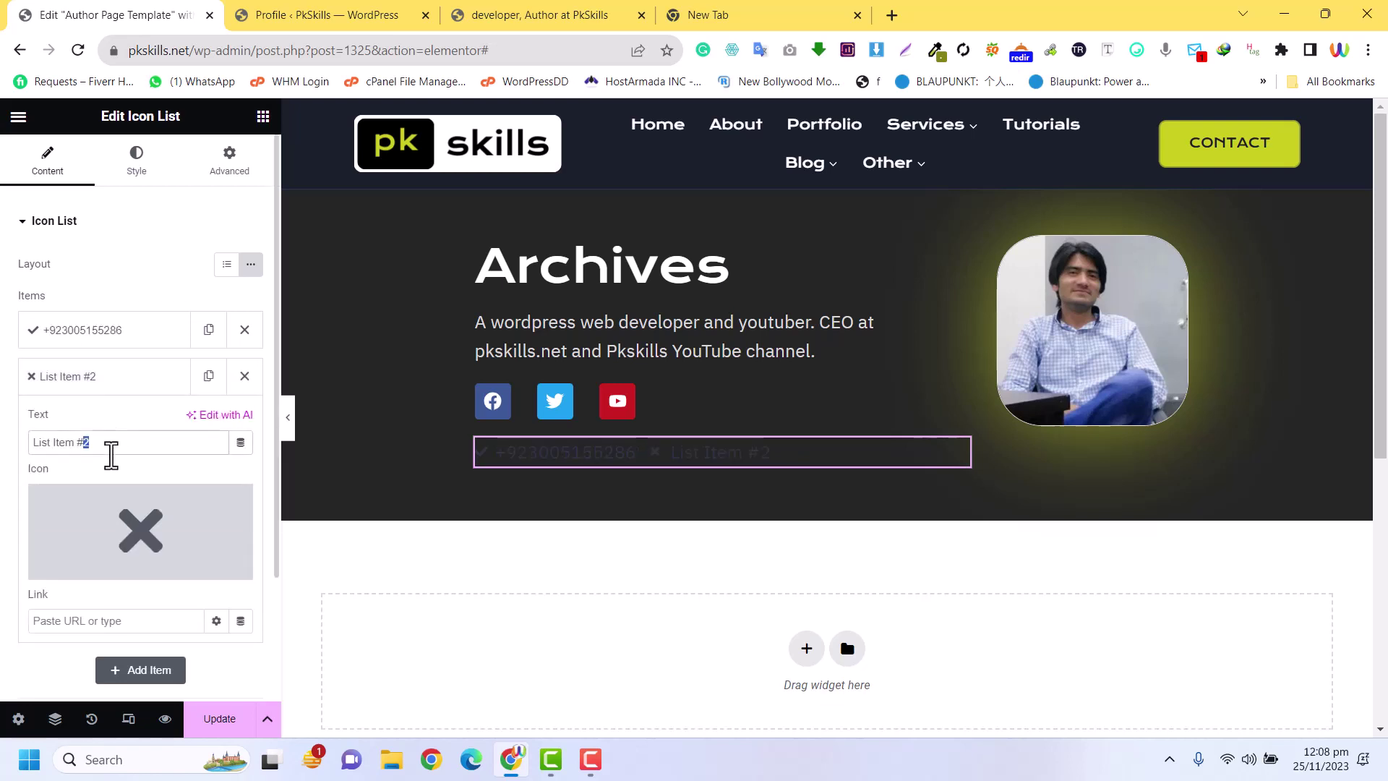
Enter the e-mail address as item two and give item one a phone icon
{"action": "left_click", "coordinate": [66, 346]}
{"action": "left_click", "coordinate": [120, 498]}
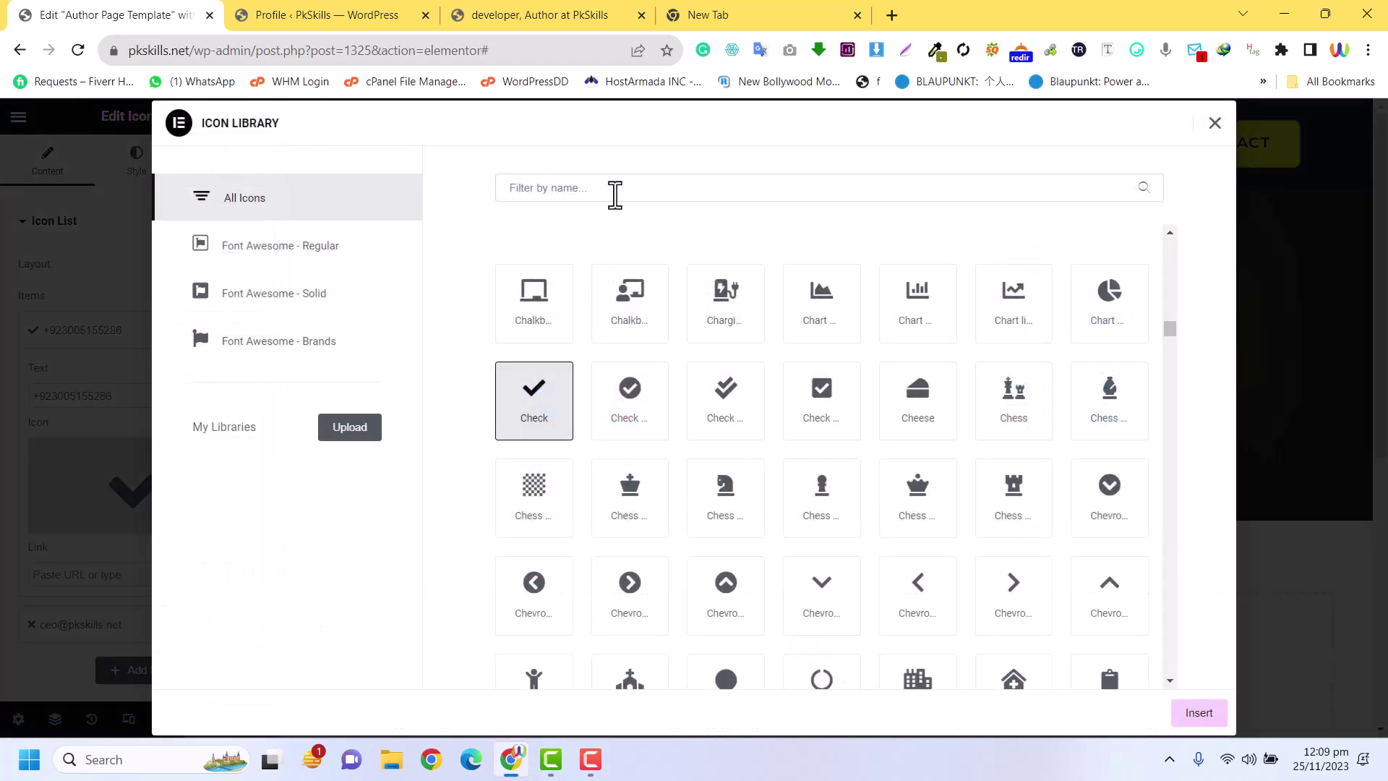
{"action": "type", "text": "phon"}
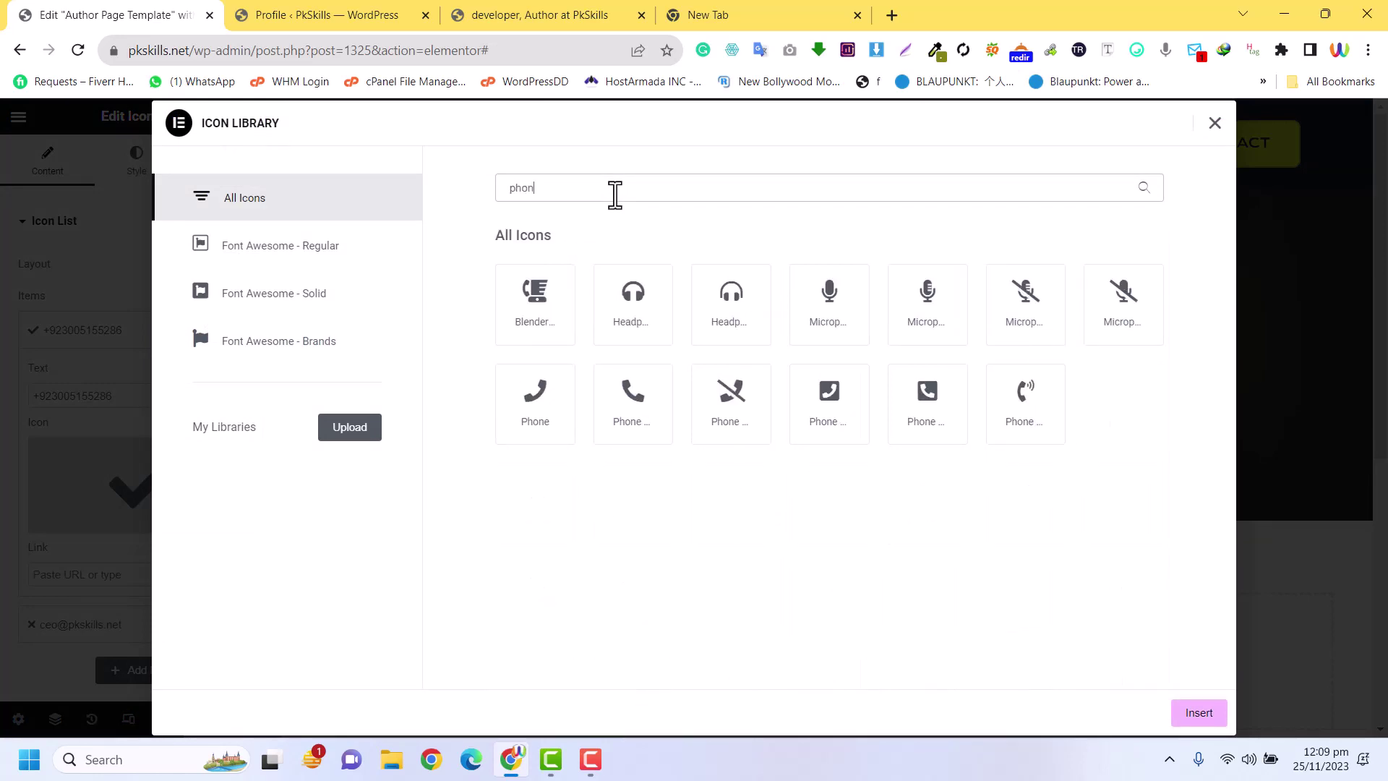
{"action": "left_click", "coordinate": [852, 423]}
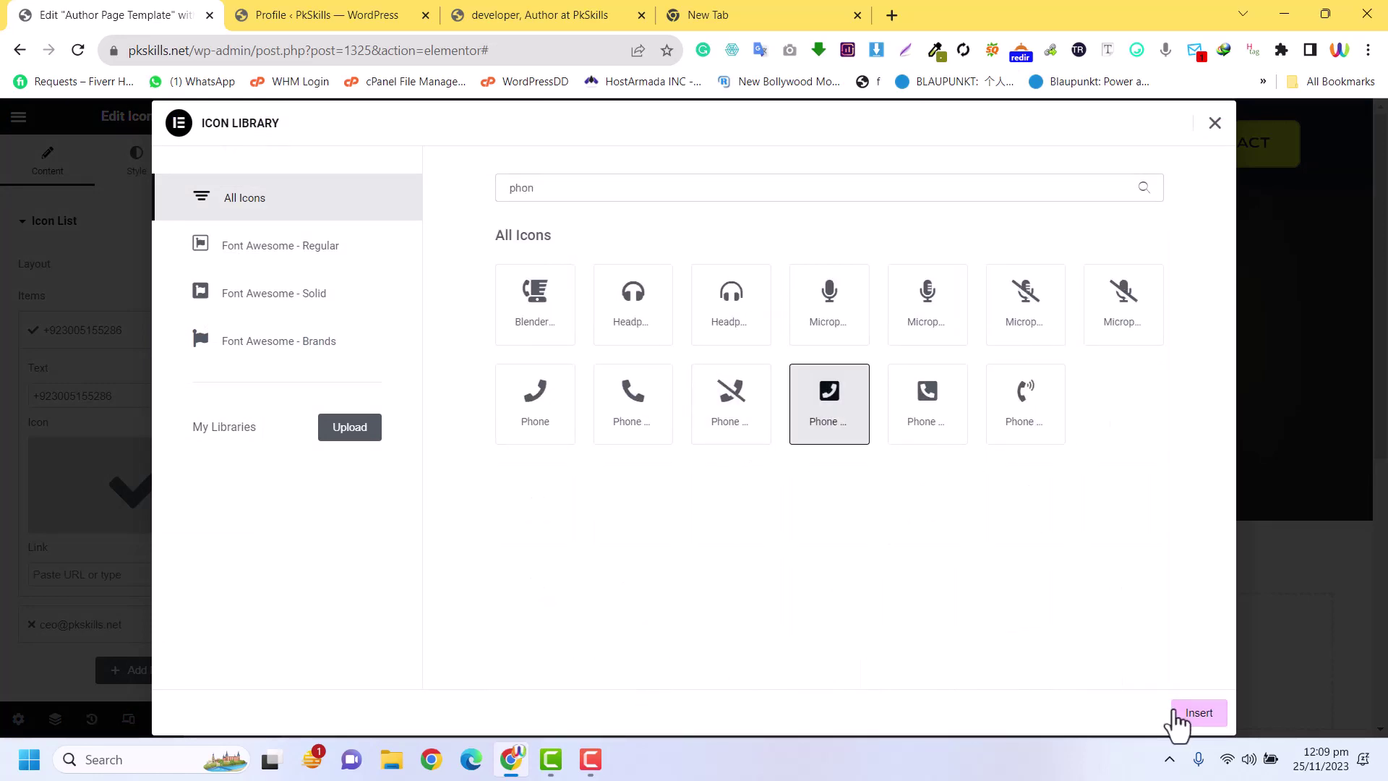
{"action": "left_click", "coordinate": [1196, 714]}
Give the e-mail item an envelope icon from the Icon Library
{"action": "left_click", "coordinate": [109, 340]}
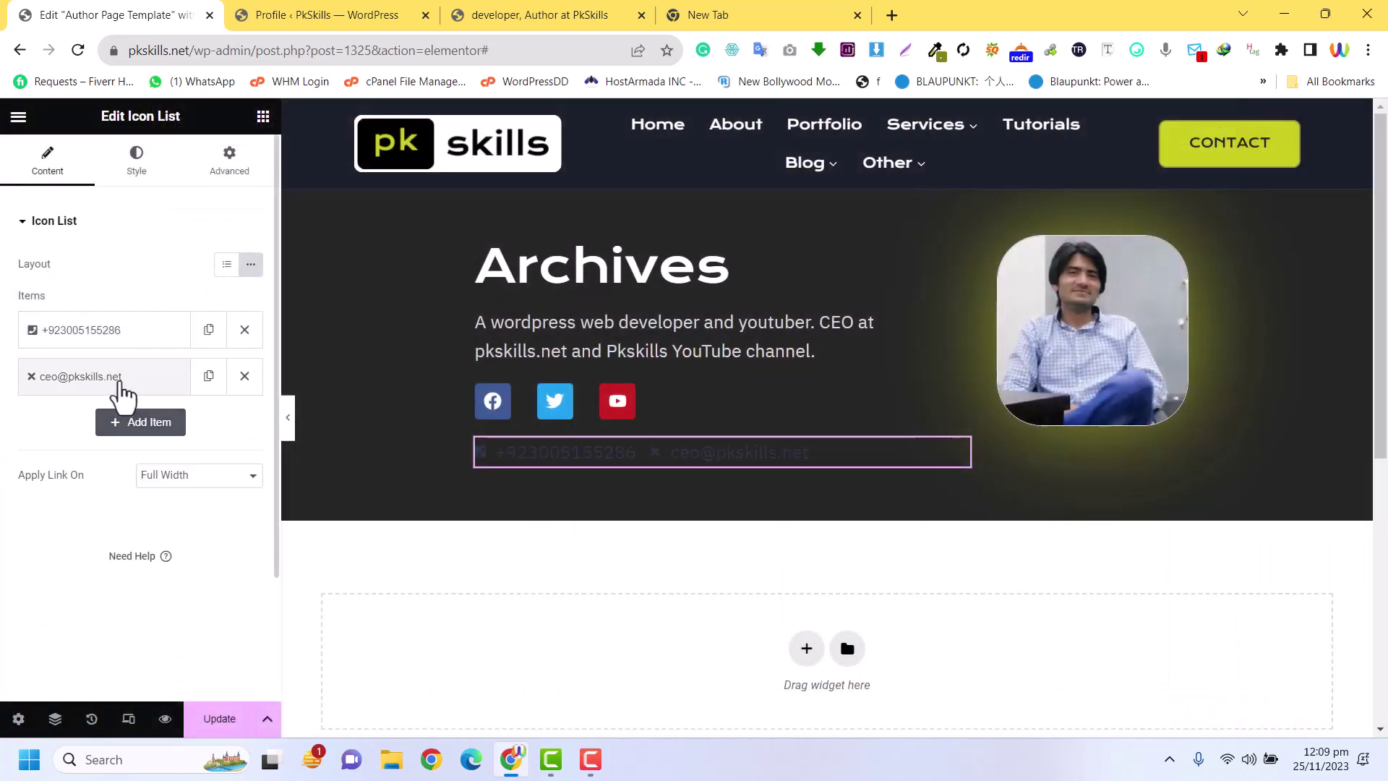
{"action": "left_click", "coordinate": [115, 377]}
{"action": "left_click", "coordinate": [123, 506]}
{"action": "left_click", "coordinate": [906, 188]}
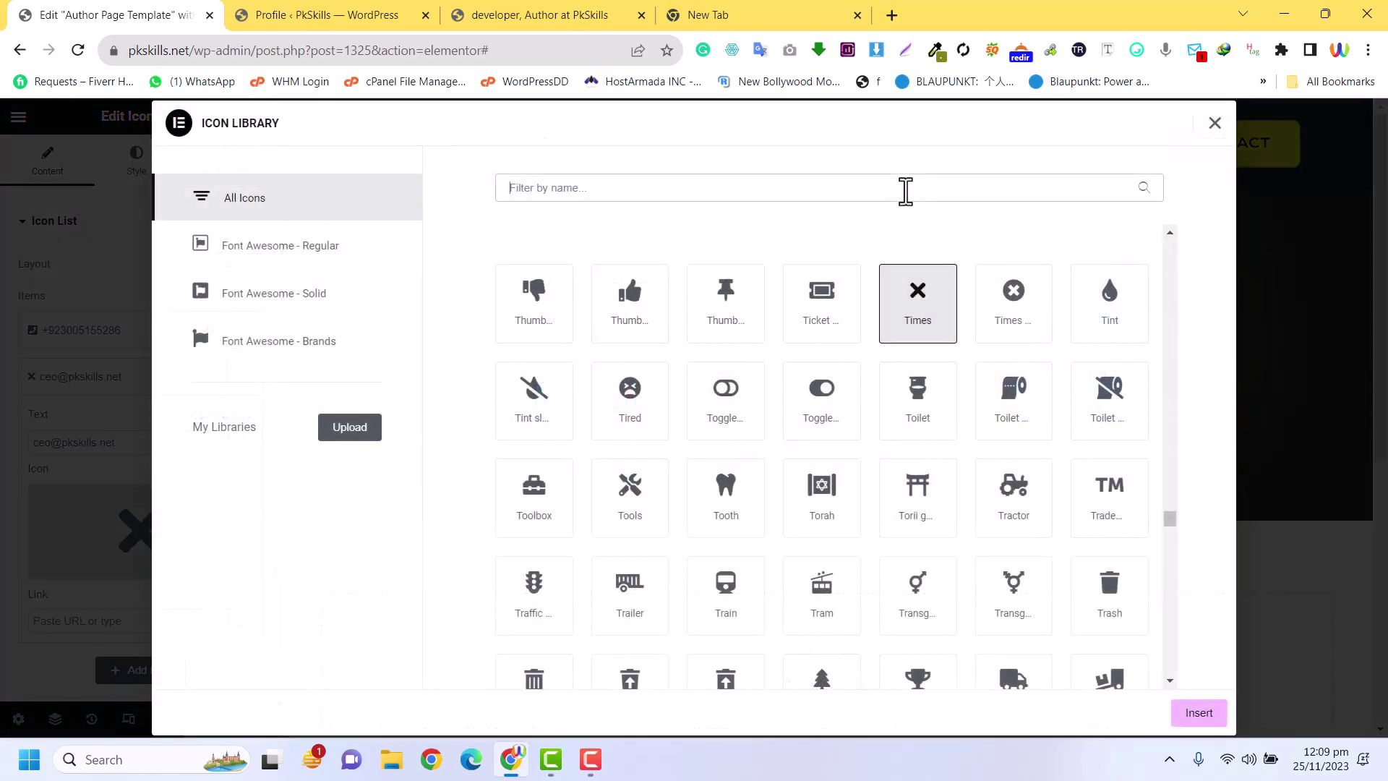
{"action": "type", "text": "env"}
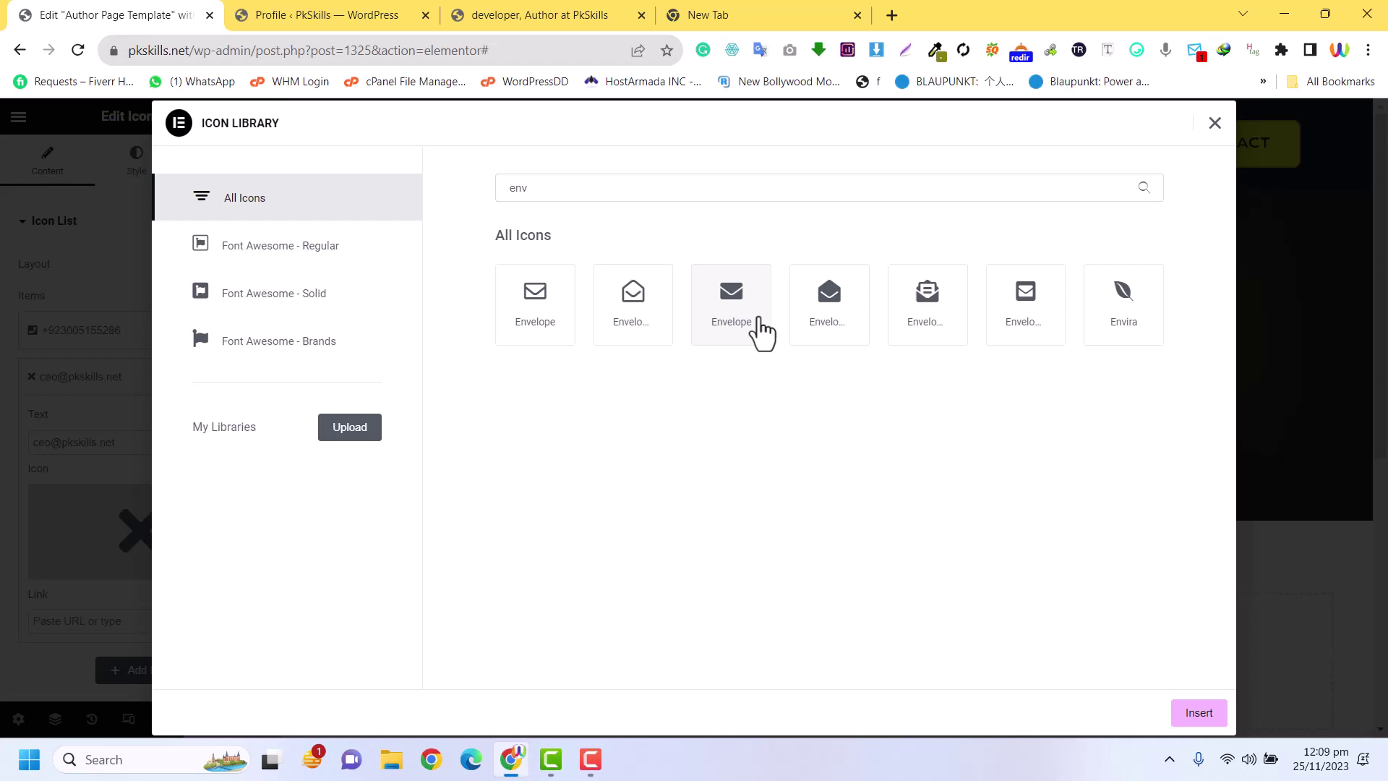
{"action": "left_click", "coordinate": [753, 330]}
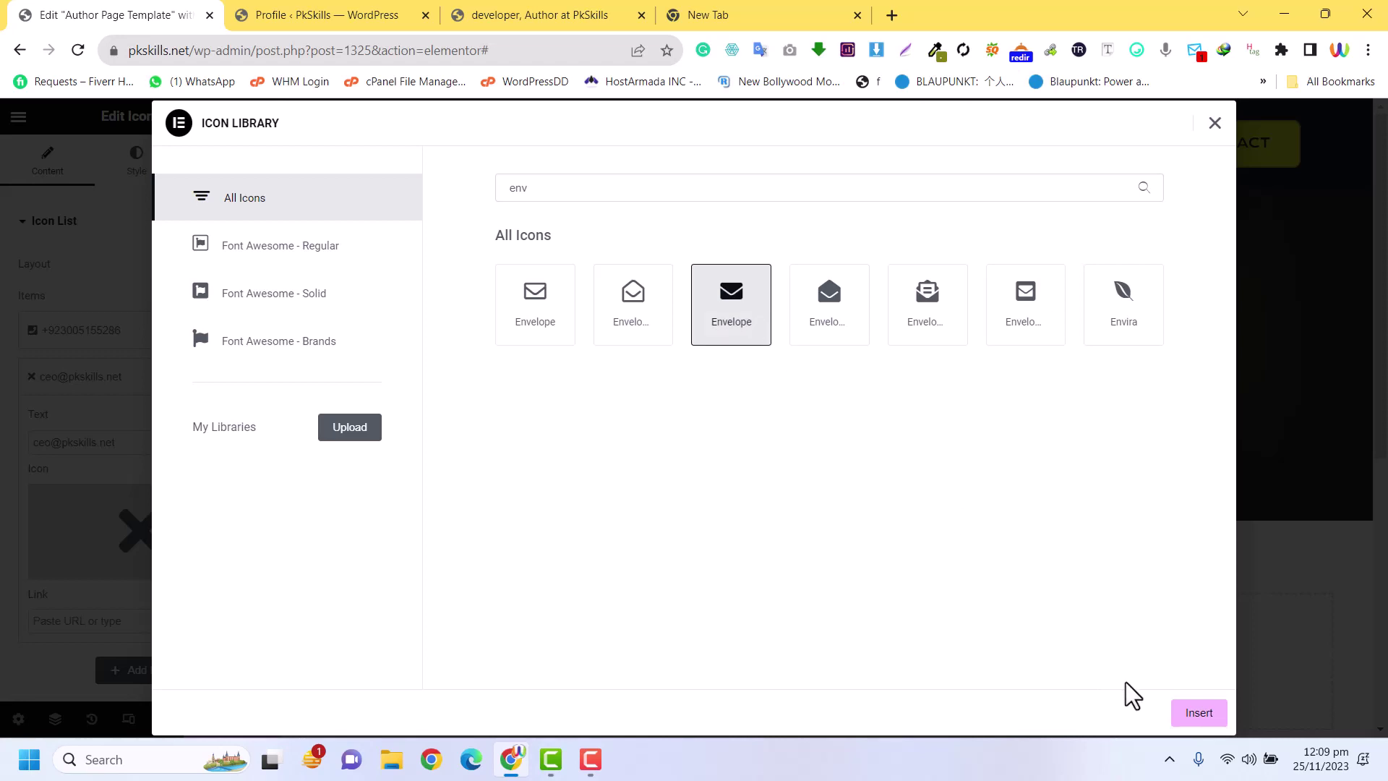
{"action": "left_click", "coordinate": [1197, 714]}
{"action": "left_click", "coordinate": [77, 379]}
{"action": "left_click", "coordinate": [95, 329]}
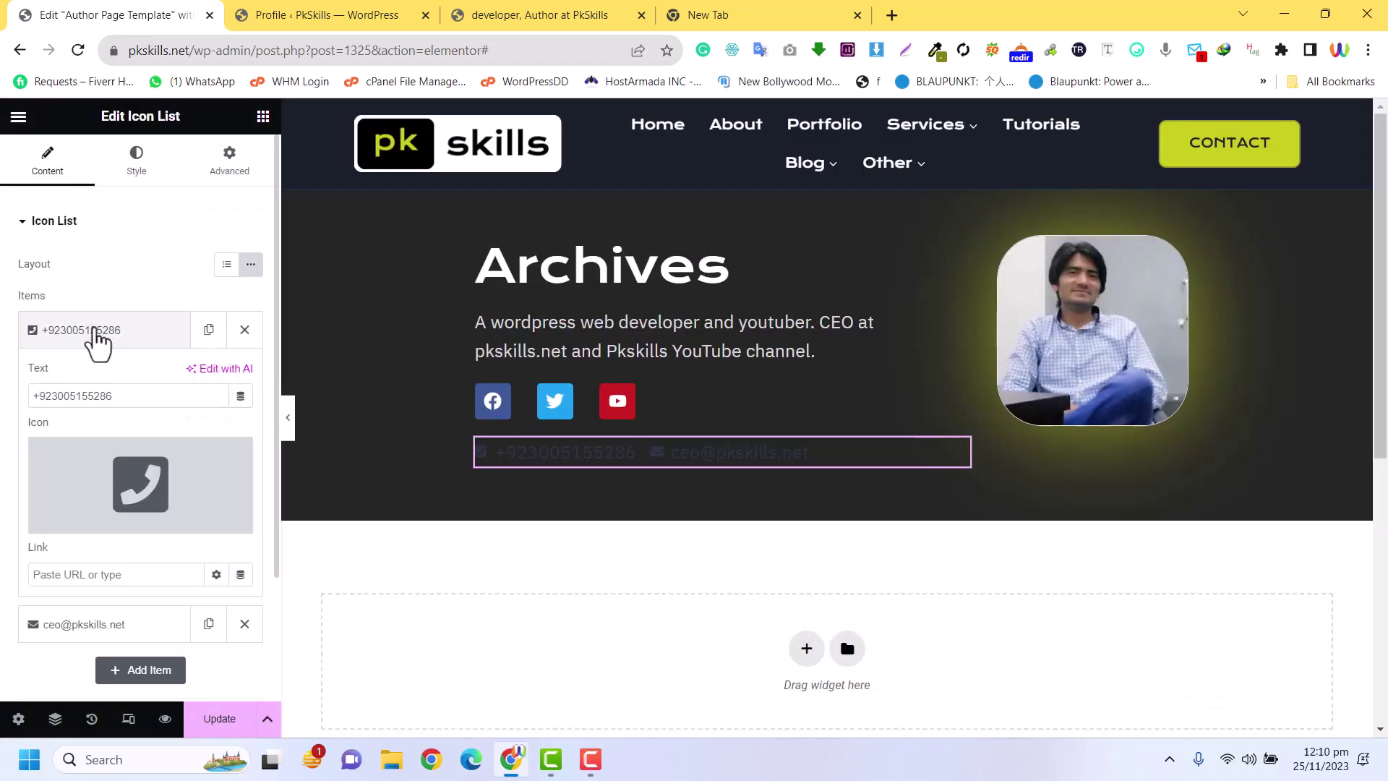
{"action": "left_click", "coordinate": [98, 330]}
{"action": "left_click", "coordinate": [133, 175]}
Colour the list icons with the Theme Accent global green and set their size to 23
{"action": "left_click", "coordinate": [60, 154]}
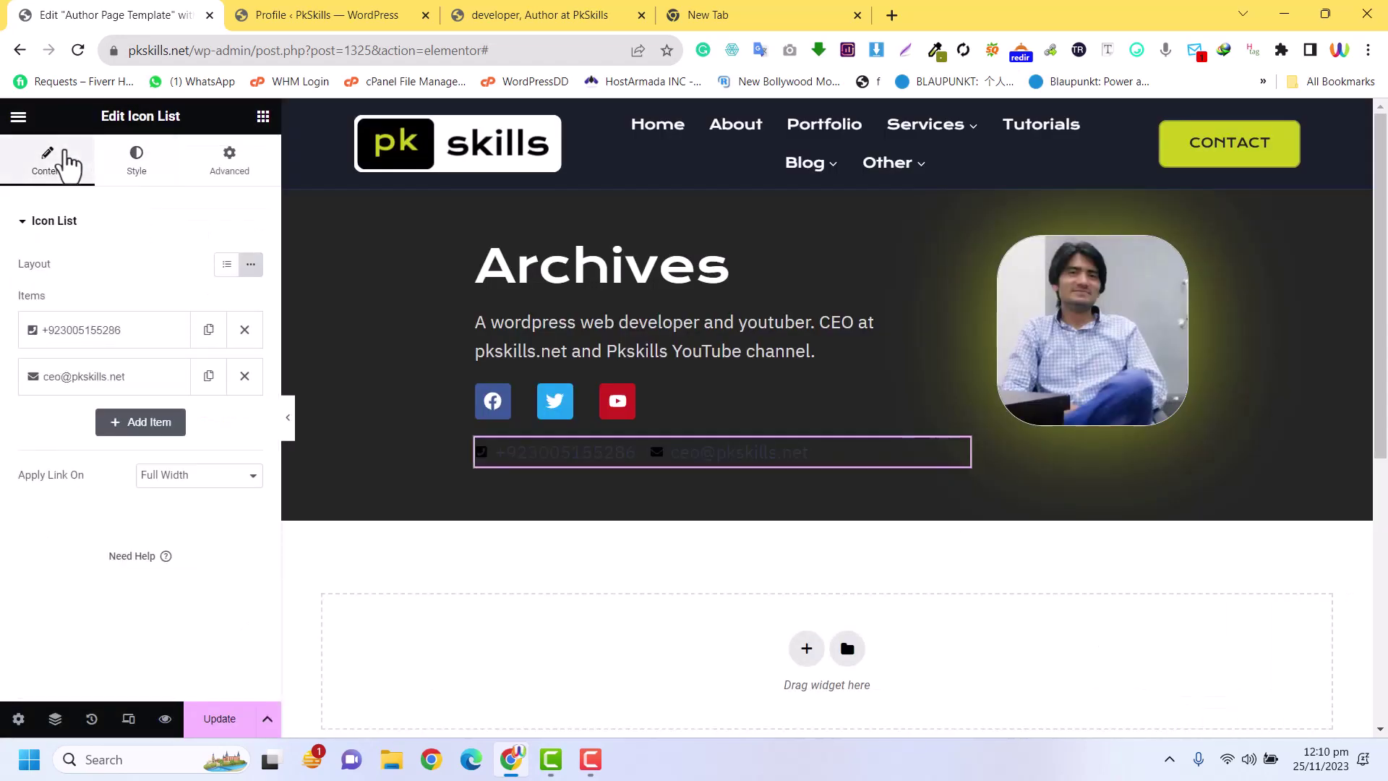
{"action": "left_click", "coordinate": [139, 154]}
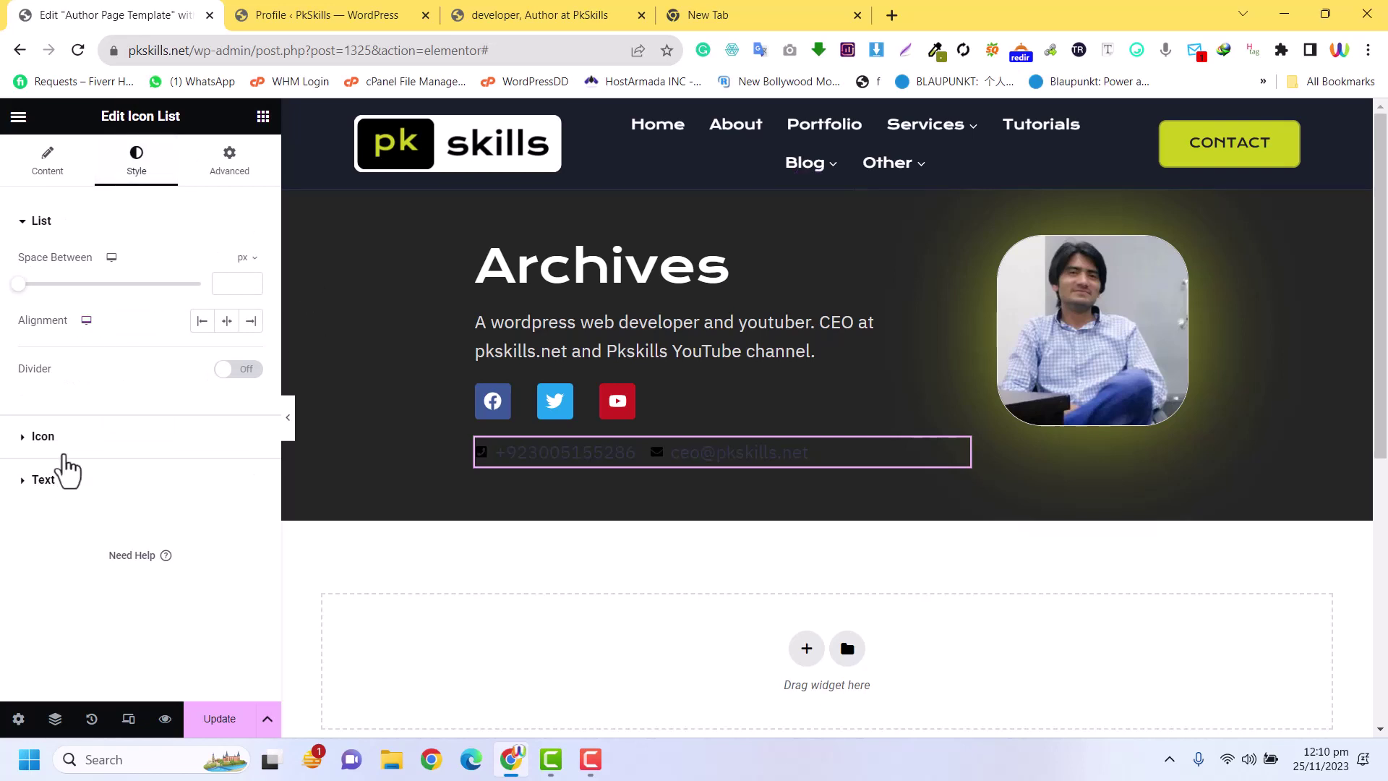
{"action": "left_click", "coordinate": [64, 452]}
{"action": "left_click", "coordinate": [228, 347]}
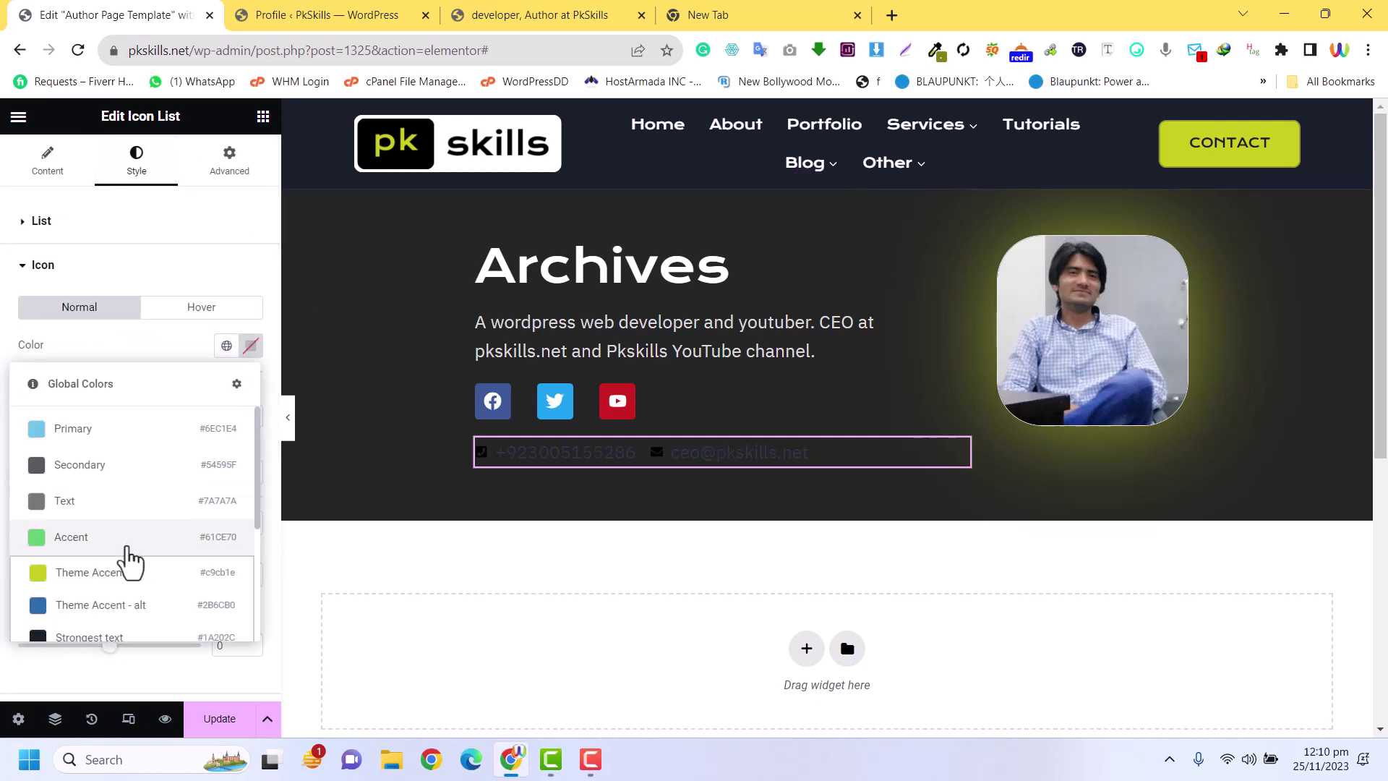
{"action": "left_click", "coordinate": [115, 575]}
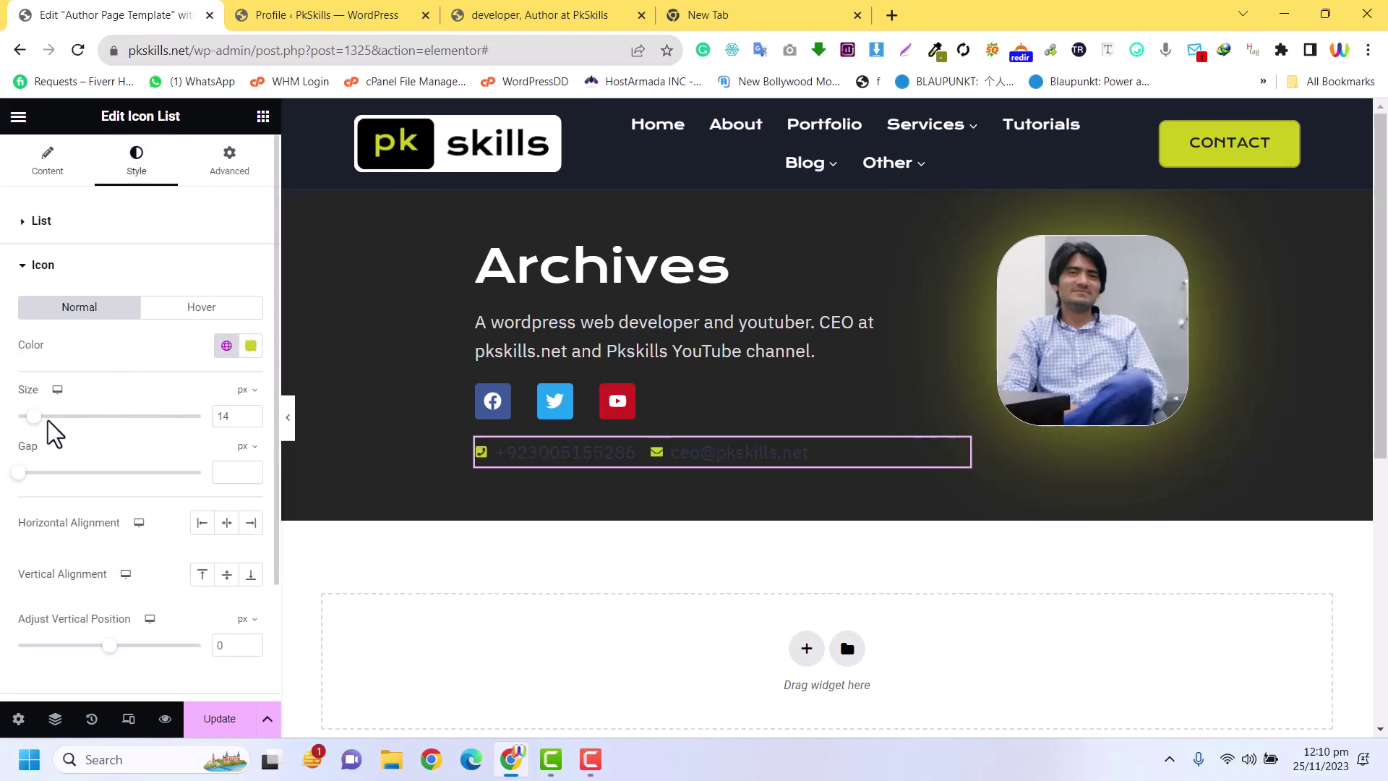
{"action": "left_click_drag", "start_coordinate": [33, 418], "coordinate": [52, 419]}
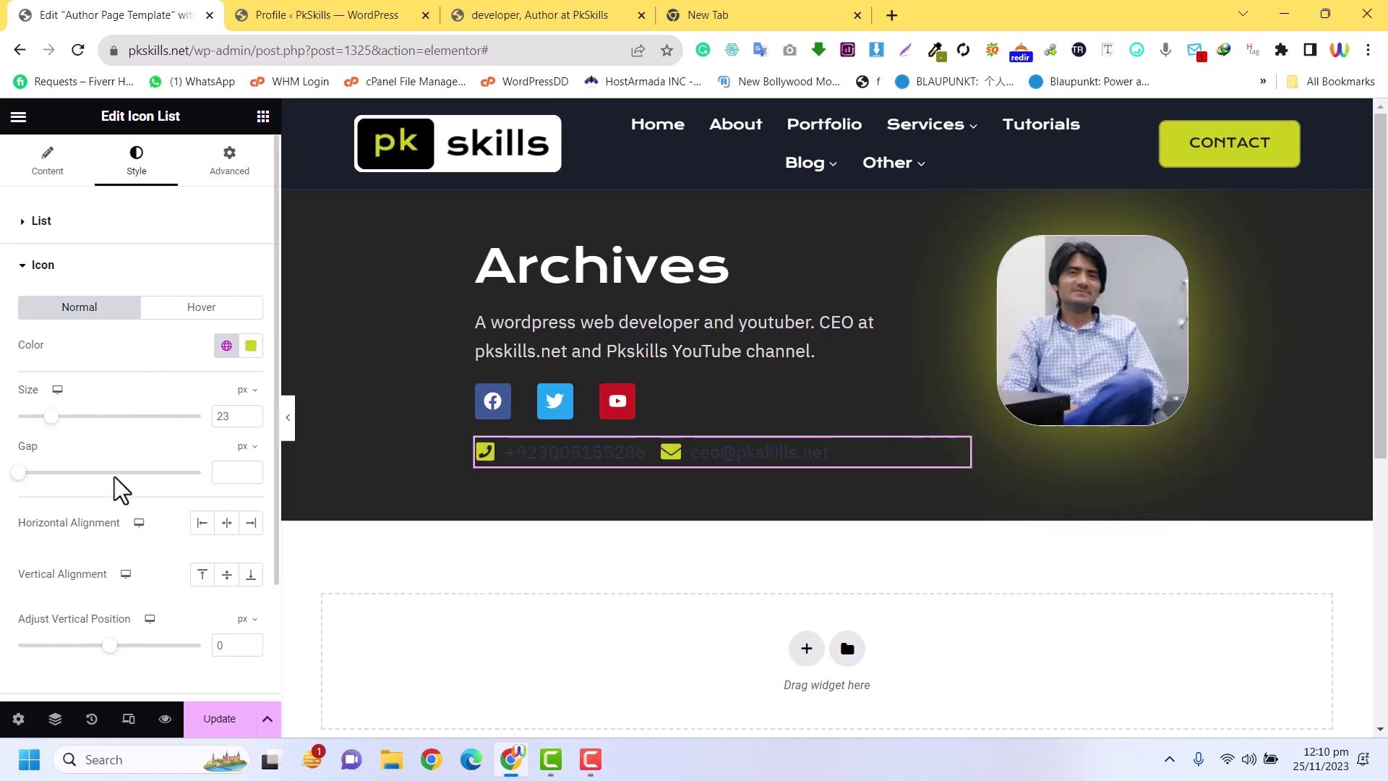
{"action": "left_click", "coordinate": [214, 310]}
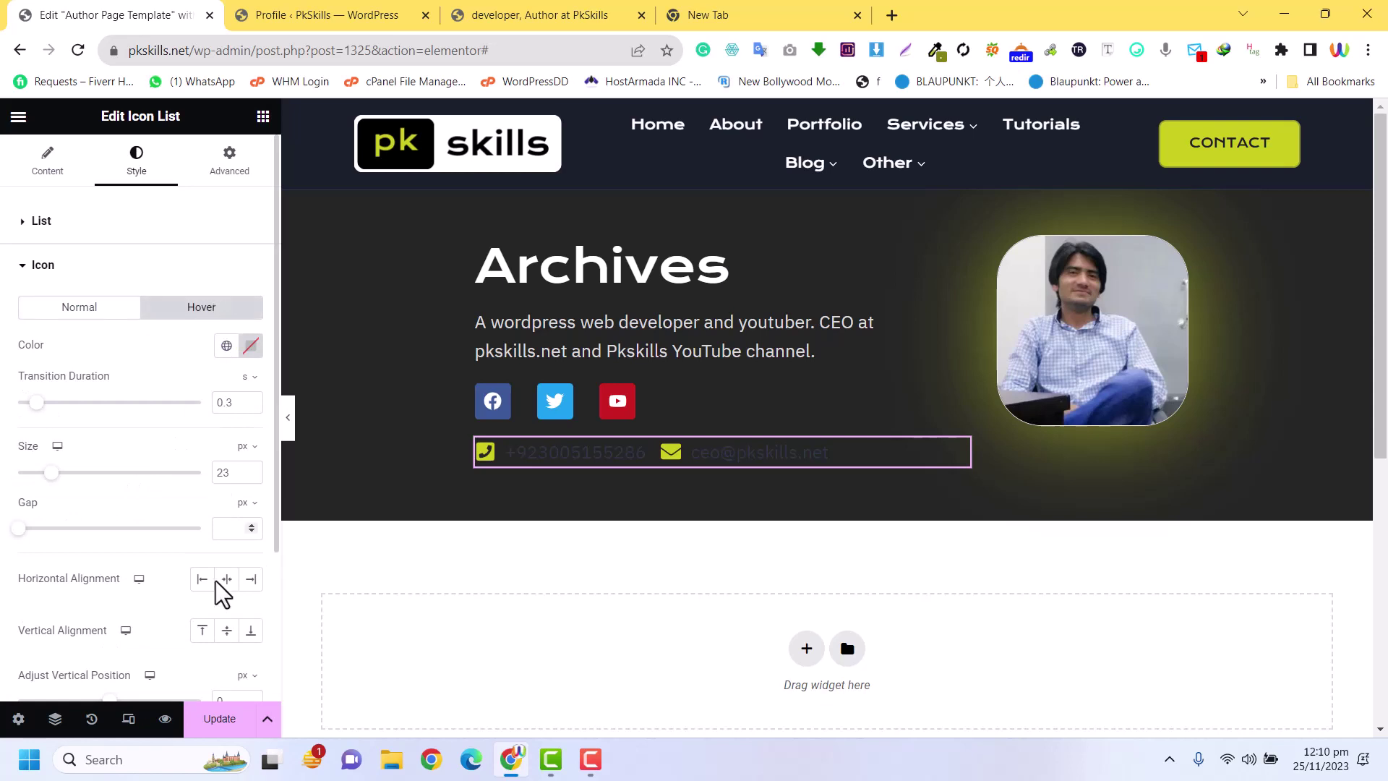
{"action": "scroll", "coordinate": [216, 582], "scroll_direction": "down", "scroll_amount": 3}
{"action": "scroll", "coordinate": [220, 465], "scroll_direction": "up", "scroll_amount": 3}
{"action": "left_click", "coordinate": [64, 223]}
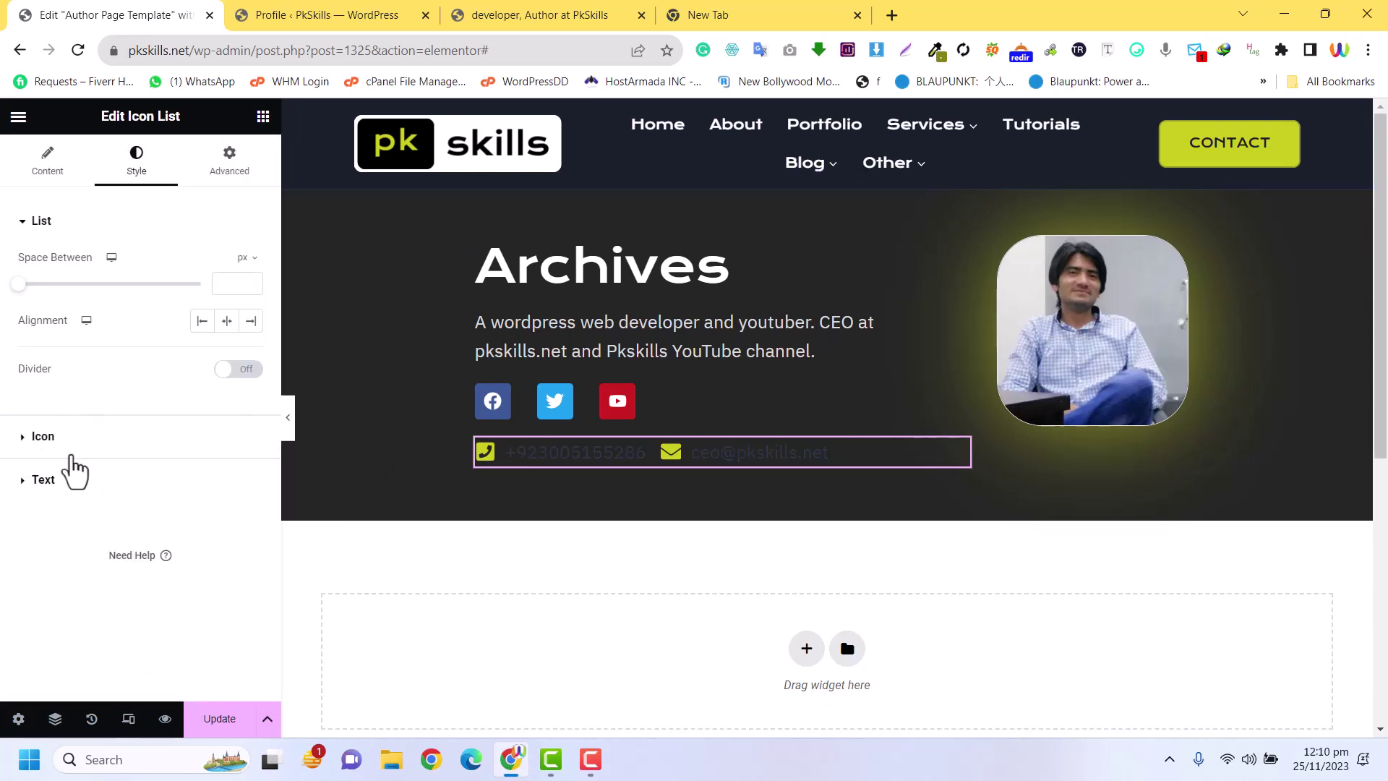
Set the contact list text colour to a near-white light grey
{"action": "left_click", "coordinate": [40, 480]}
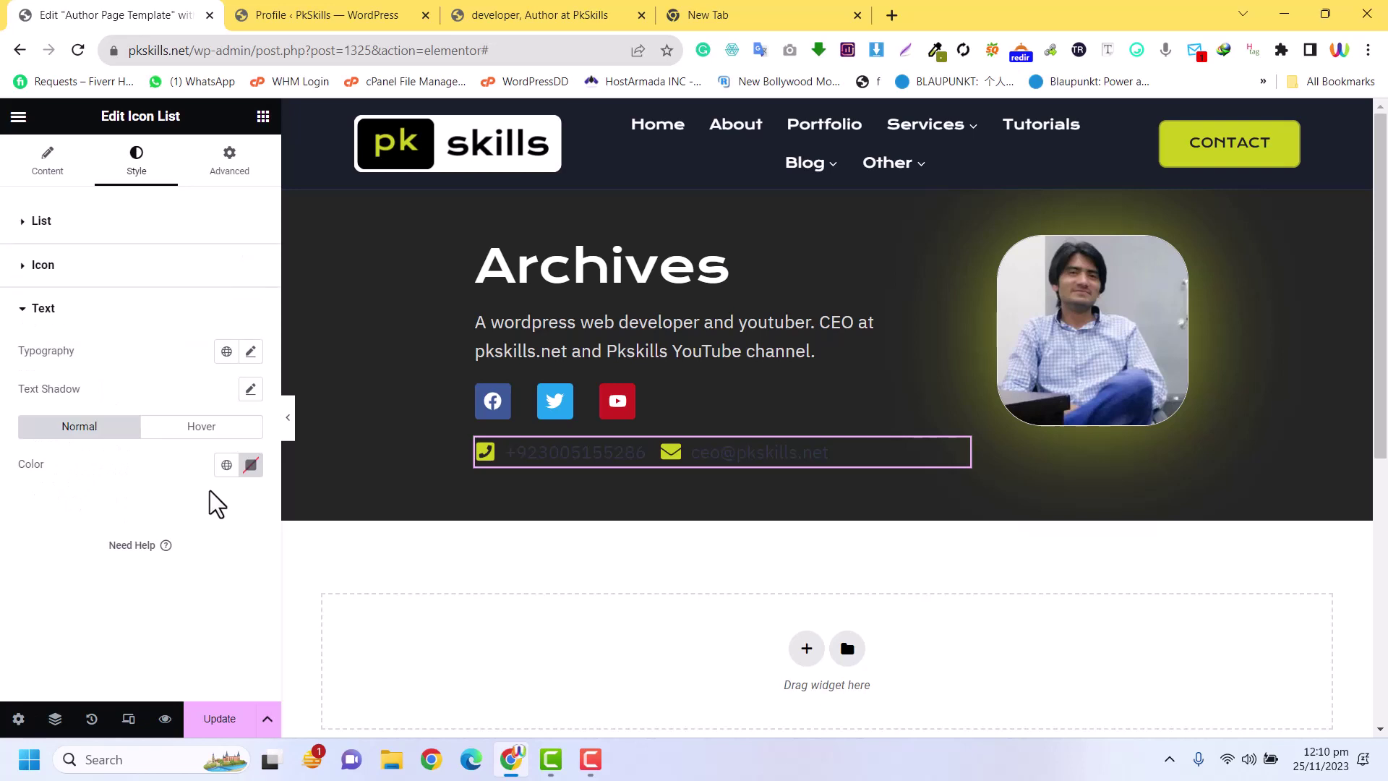
{"action": "left_click", "coordinate": [251, 464]}
{"action": "left_click_drag", "start_coordinate": [204, 291], "coordinate": [131, 251]}
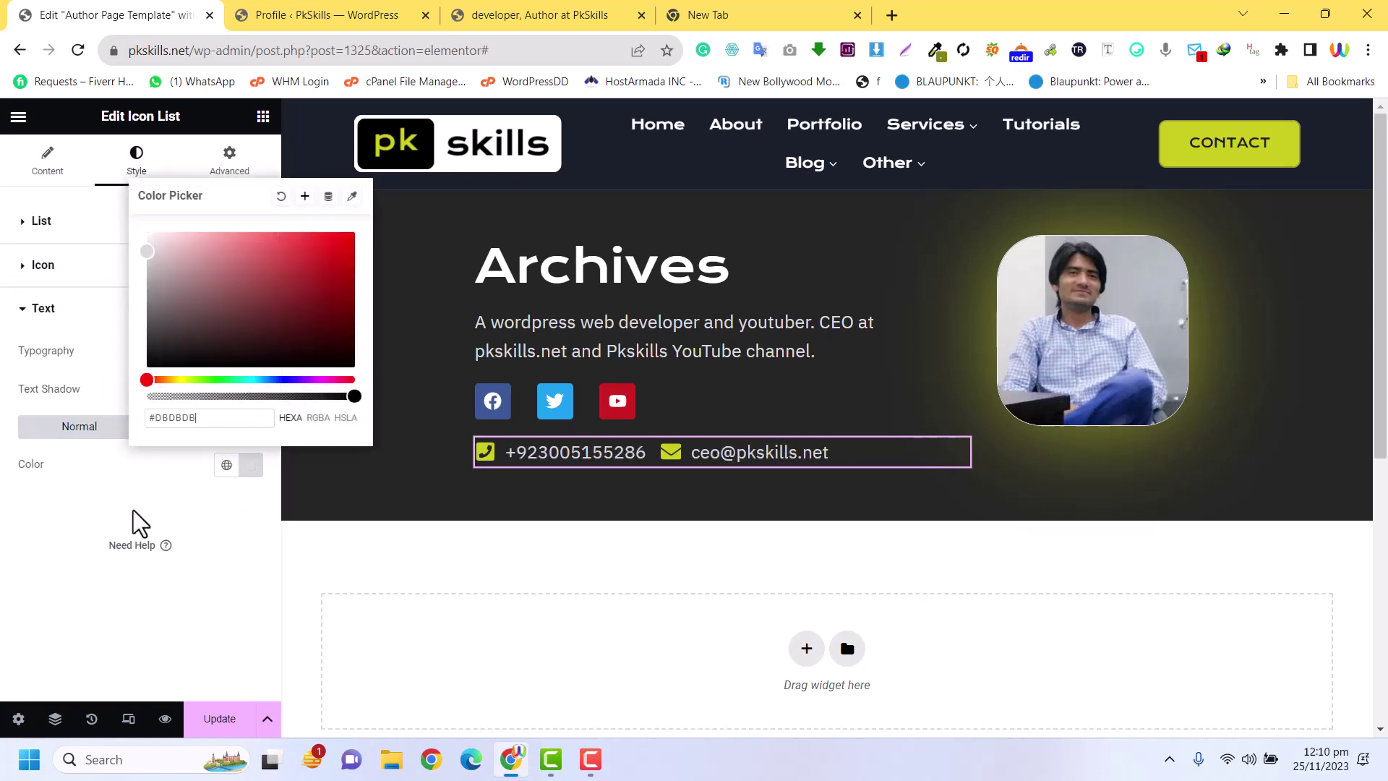
{"action": "left_click", "coordinate": [100, 539]}
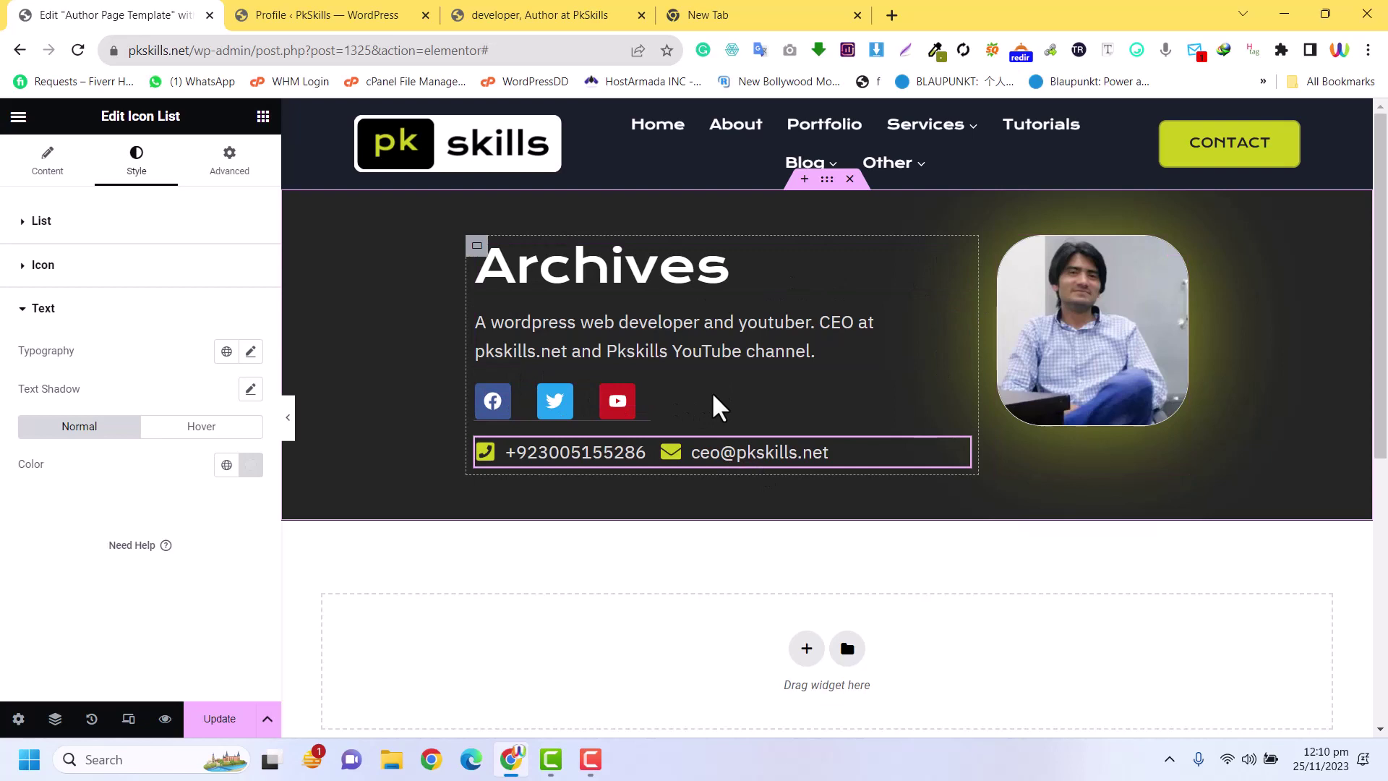
Add a new container below the dark author banner
{"action": "left_click", "coordinate": [807, 650]}
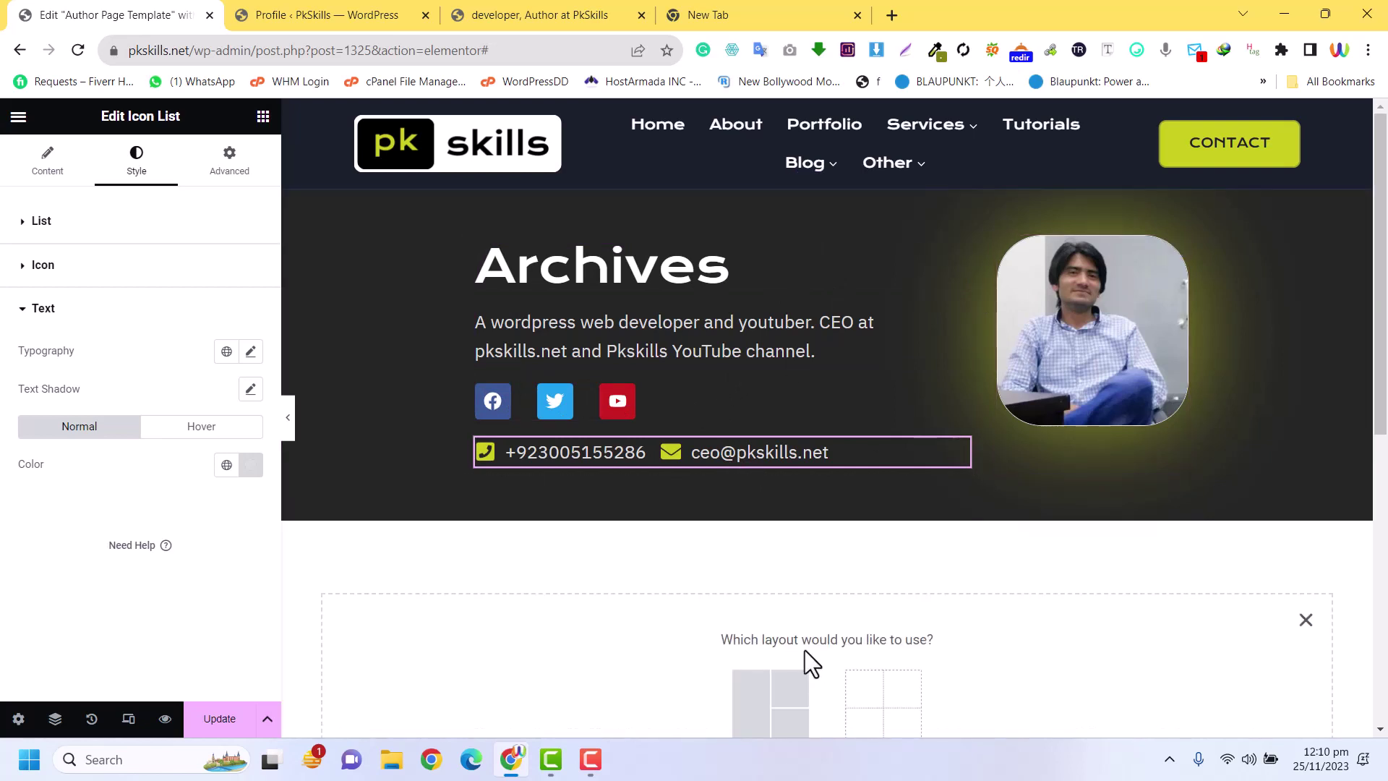
{"action": "scroll", "coordinate": [788, 553], "scroll_direction": "down", "scroll_amount": 4}
{"action": "left_click", "coordinate": [1306, 319]}
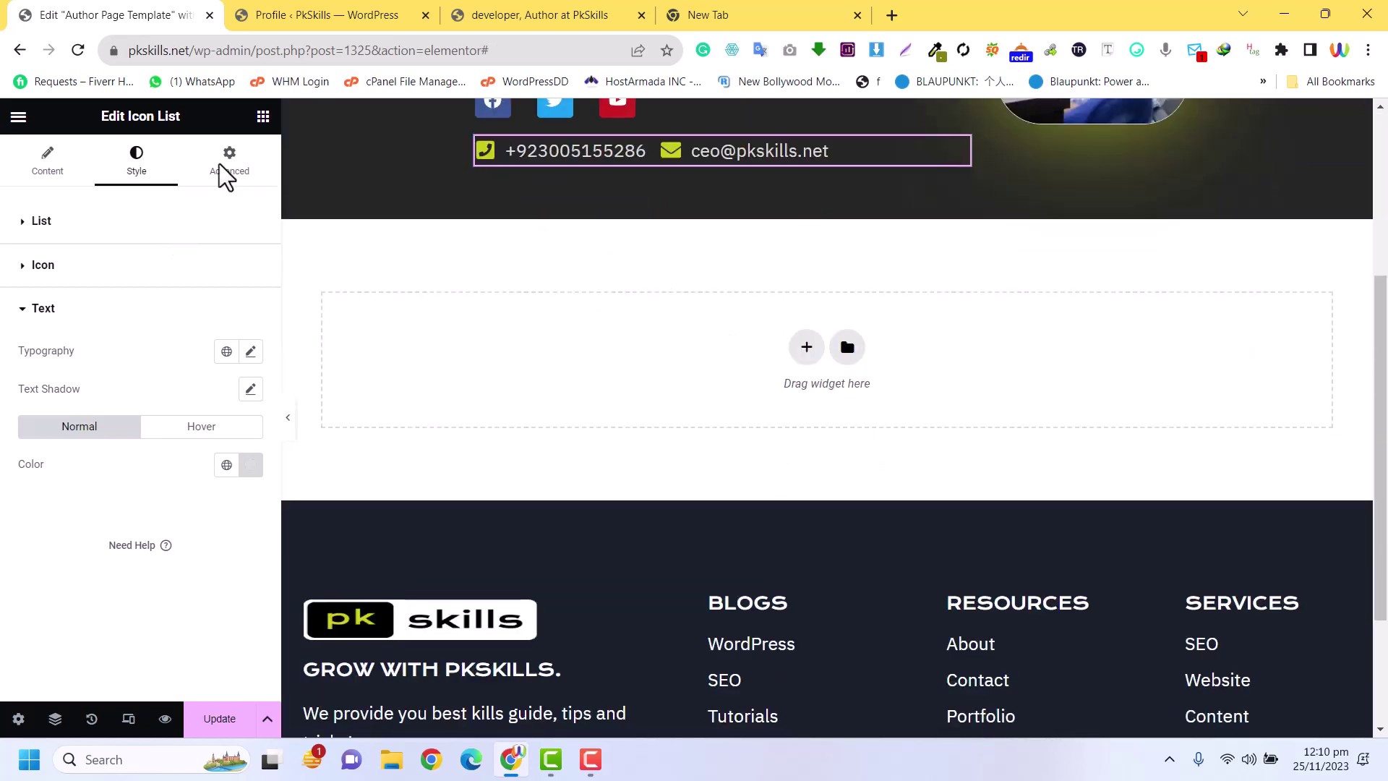
{"action": "left_click", "coordinate": [263, 117]}
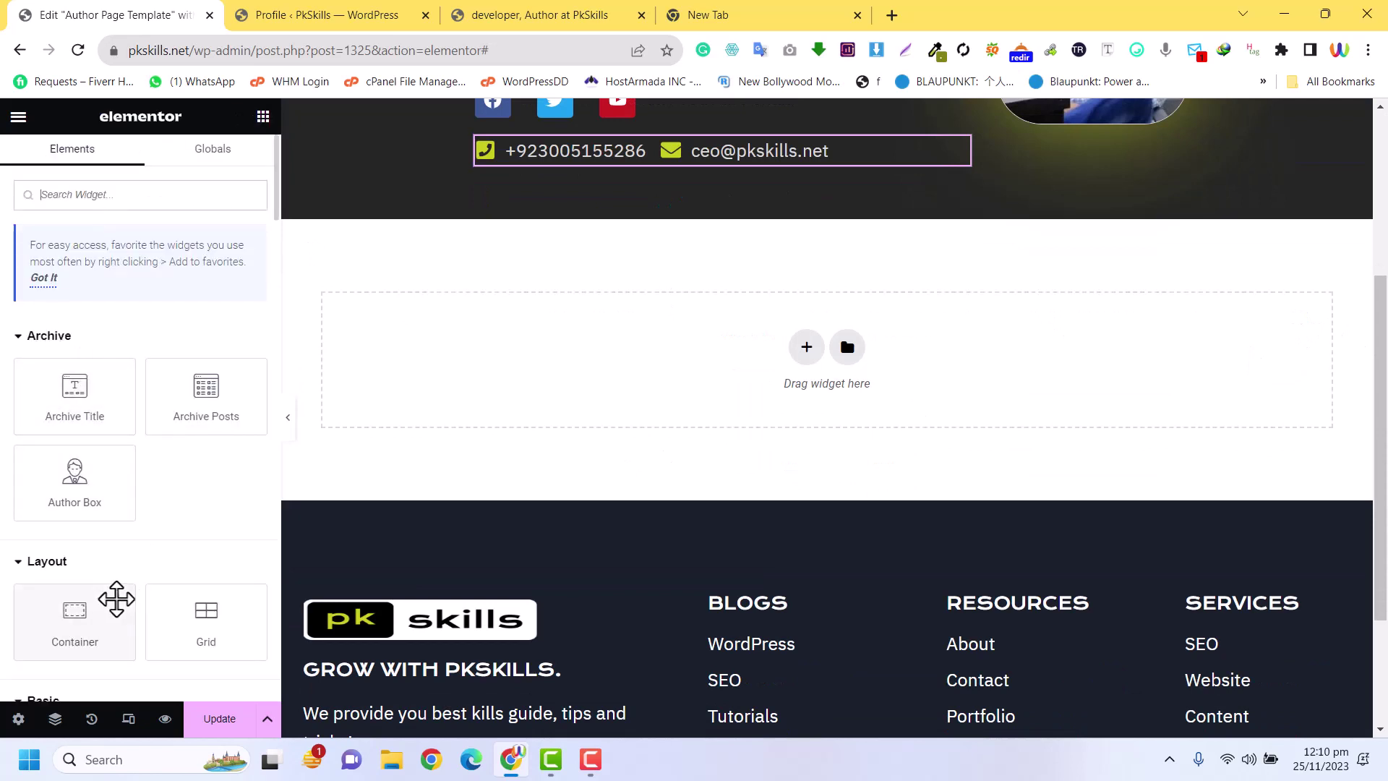
{"action": "left_click_drag", "start_coordinate": [115, 600], "coordinate": [790, 322]}
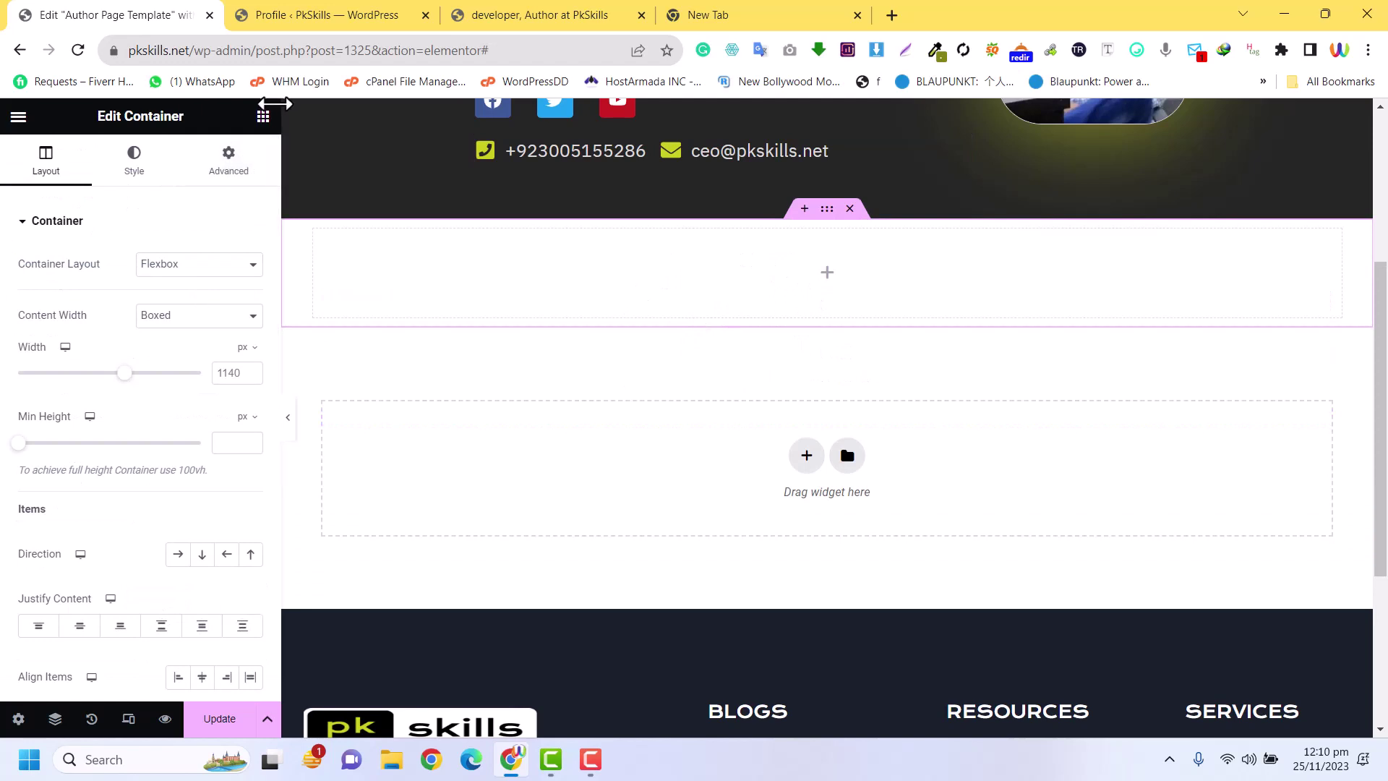
Drop a Posts widget into the new container to show a three-column post grid
{"action": "left_click", "coordinate": [264, 117]}
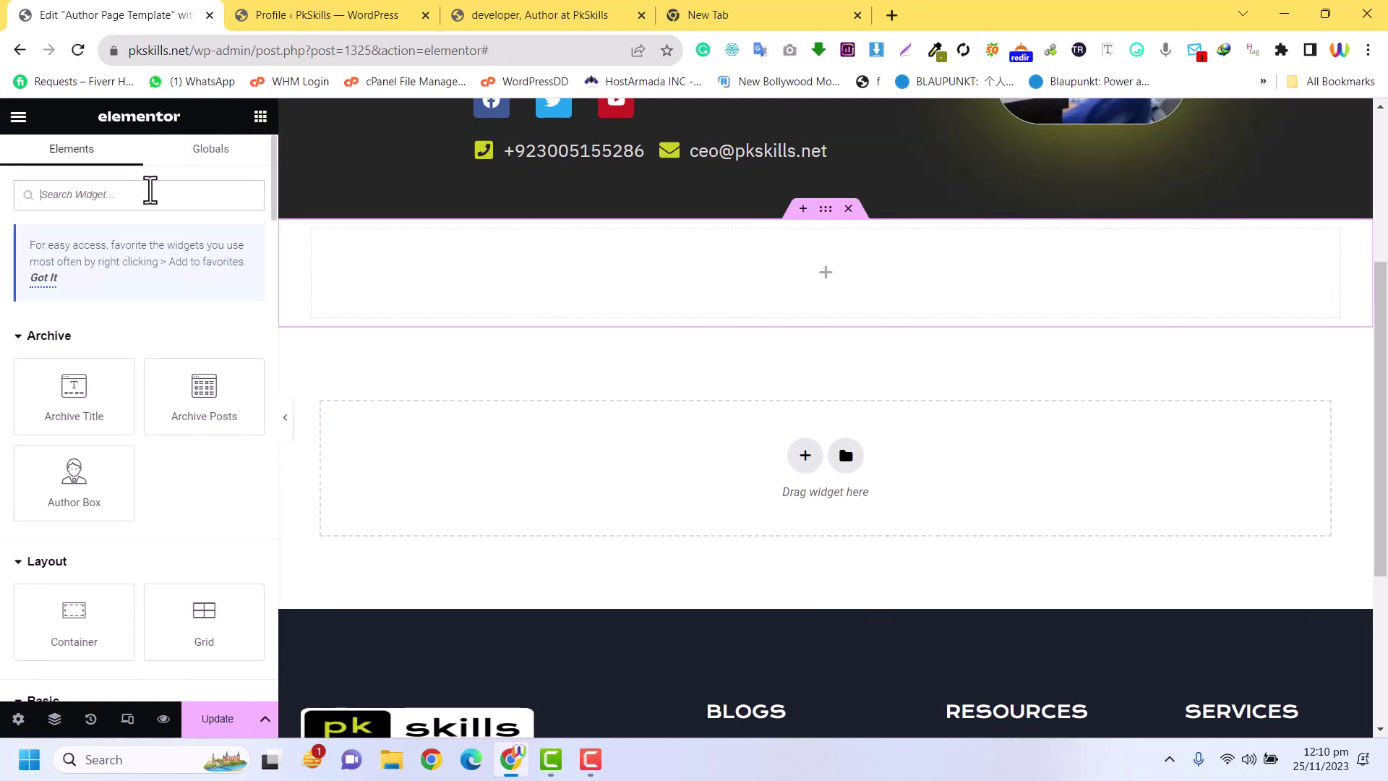
{"action": "type", "text": "post"}
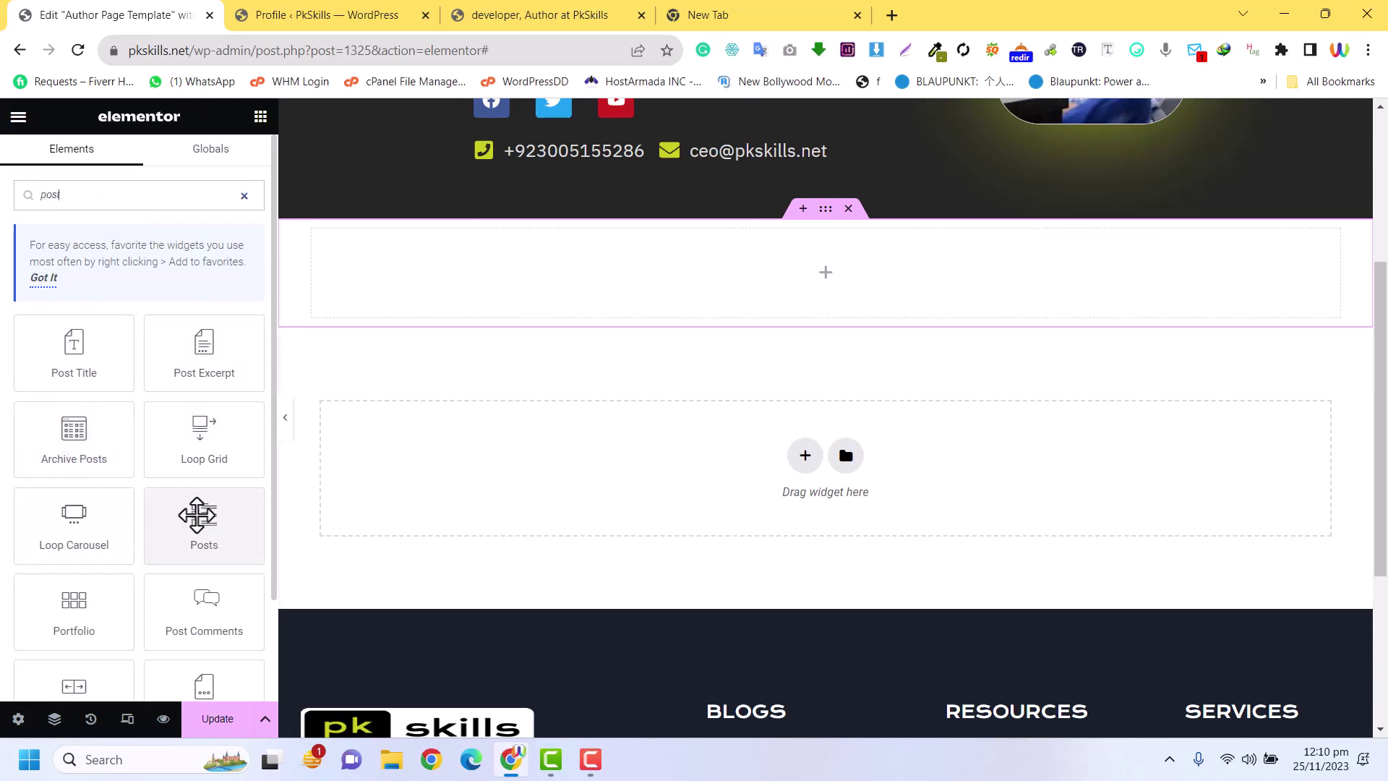
{"action": "left_click_drag", "start_coordinate": [198, 514], "coordinate": [790, 285]}
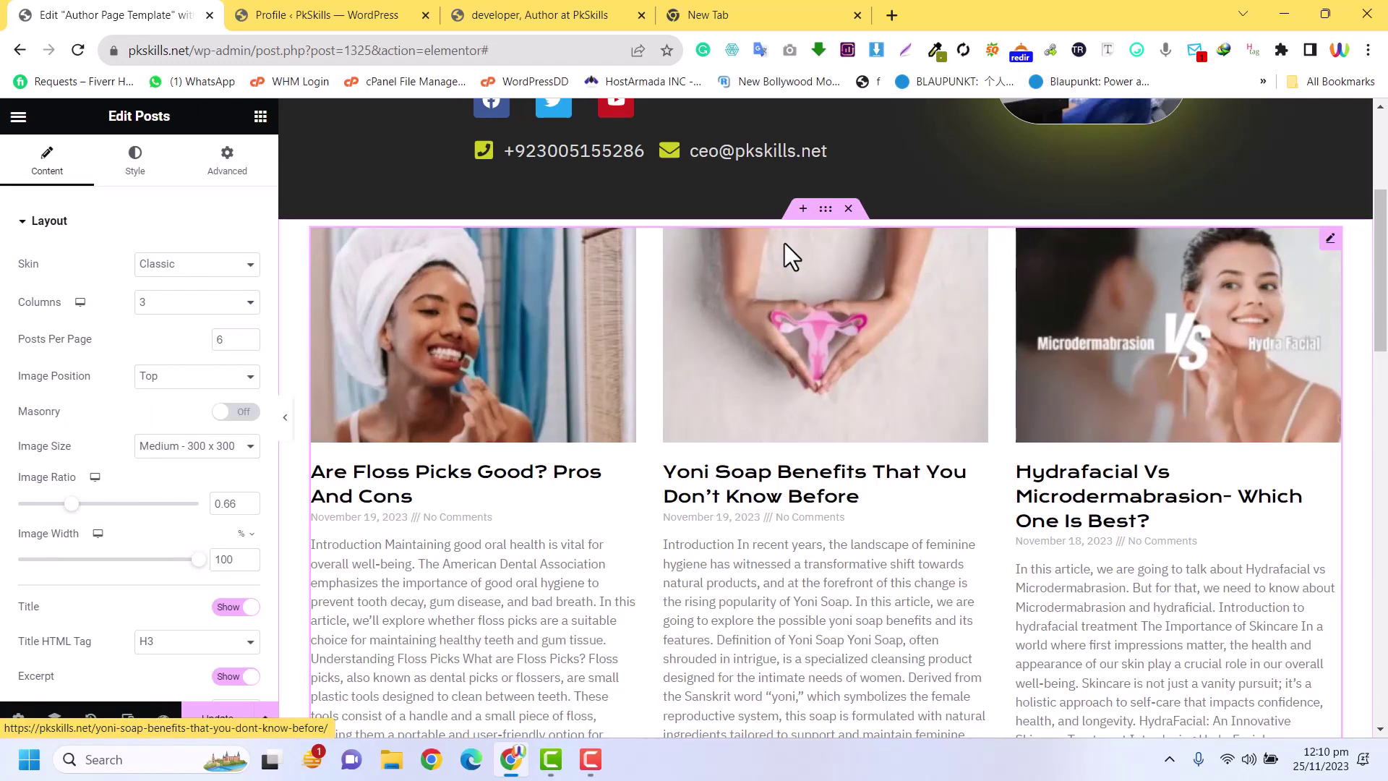
Unlink the posts container's margins and set 60 px top and bottom
{"action": "left_click", "coordinate": [821, 209]}
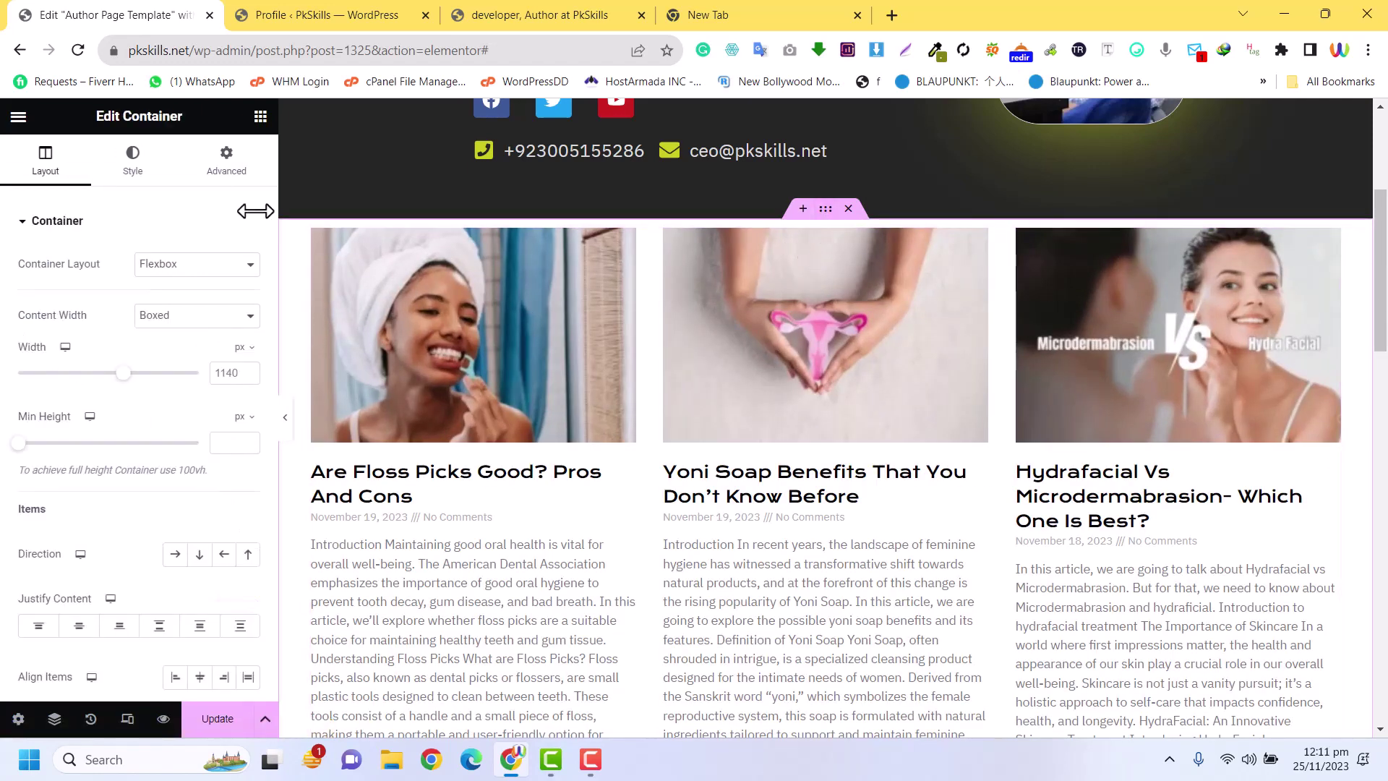
{"action": "left_click", "coordinate": [215, 190]}
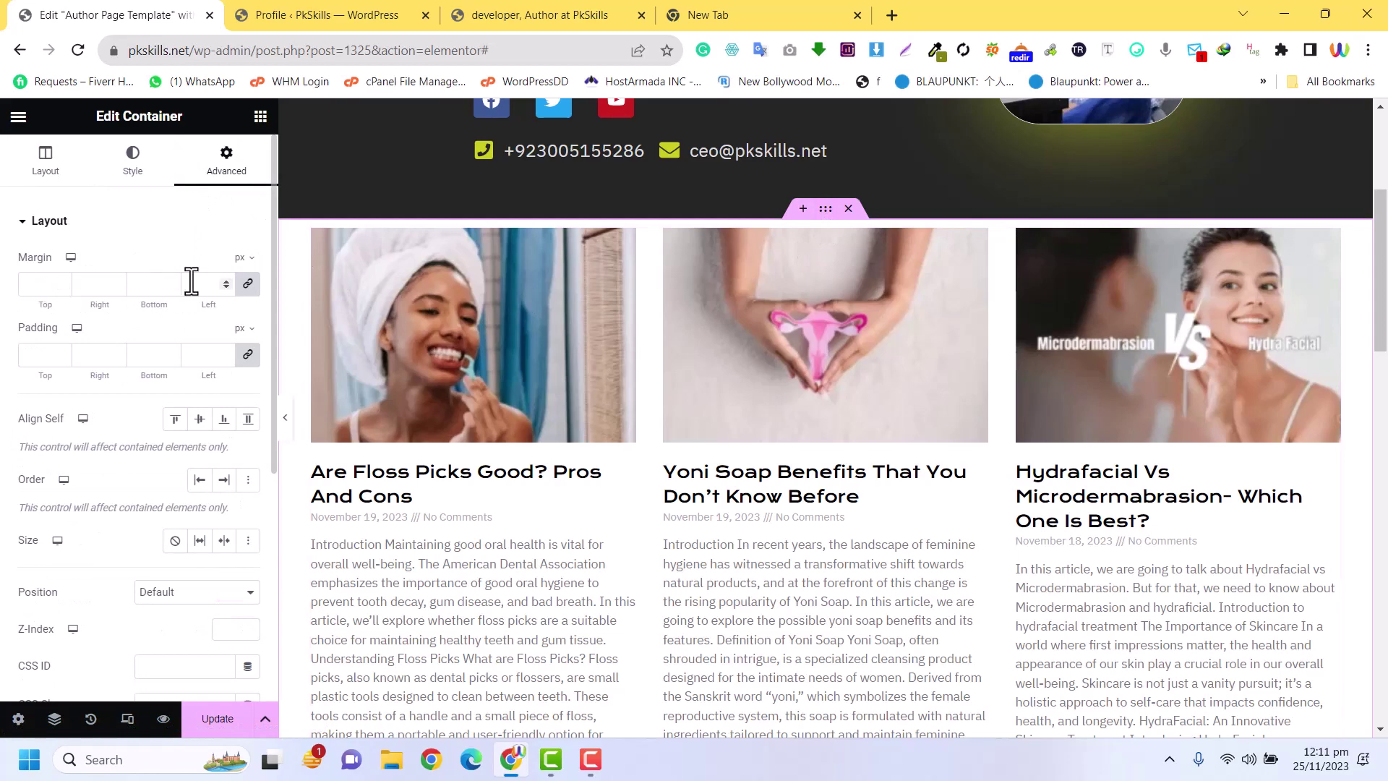
{"action": "left_click", "coordinate": [248, 284]}
{"action": "left_click", "coordinate": [39, 284]}
{"action": "type", "text": "60"}
{"action": "scroll", "coordinate": [957, 434], "scroll_direction": "down", "scroll_amount": 10}
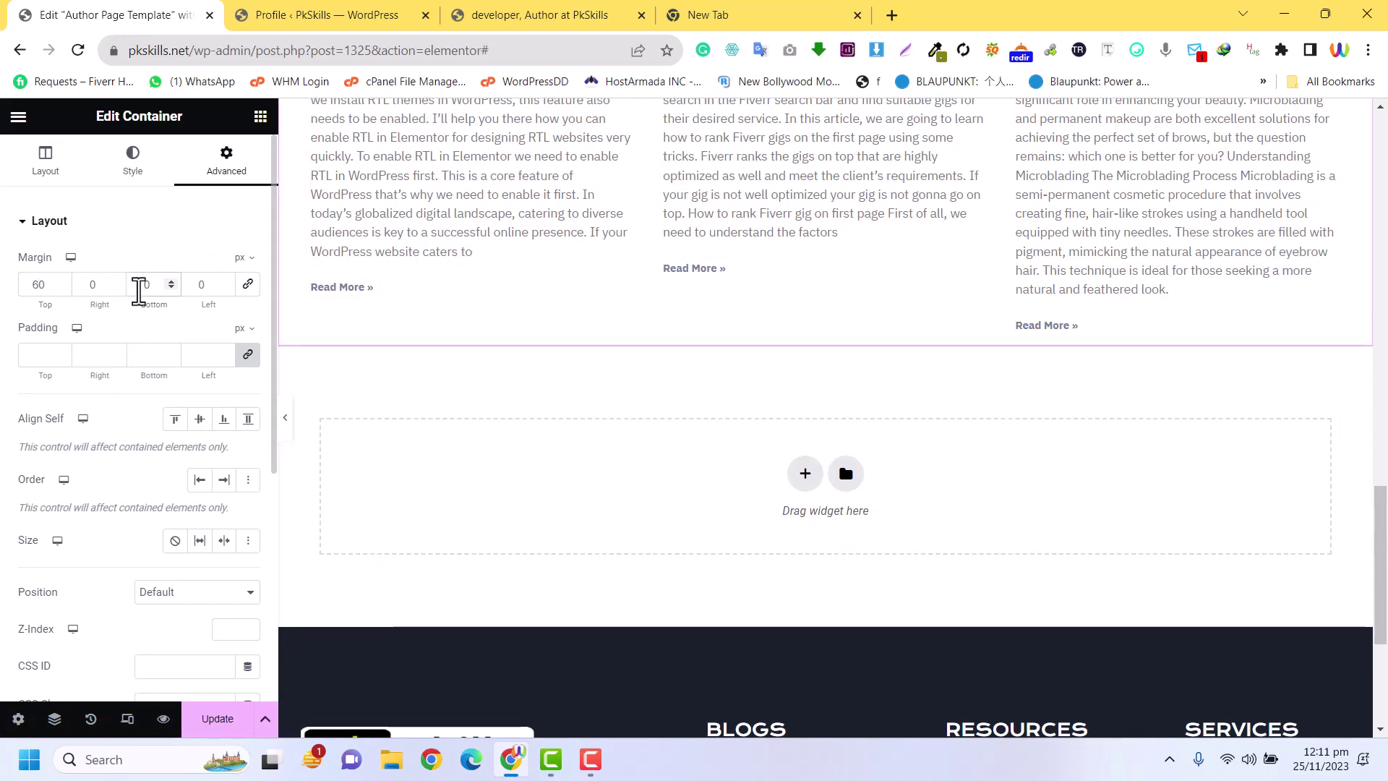
{"action": "scroll", "coordinate": [1027, 360], "scroll_direction": "up", "scroll_amount": 10}
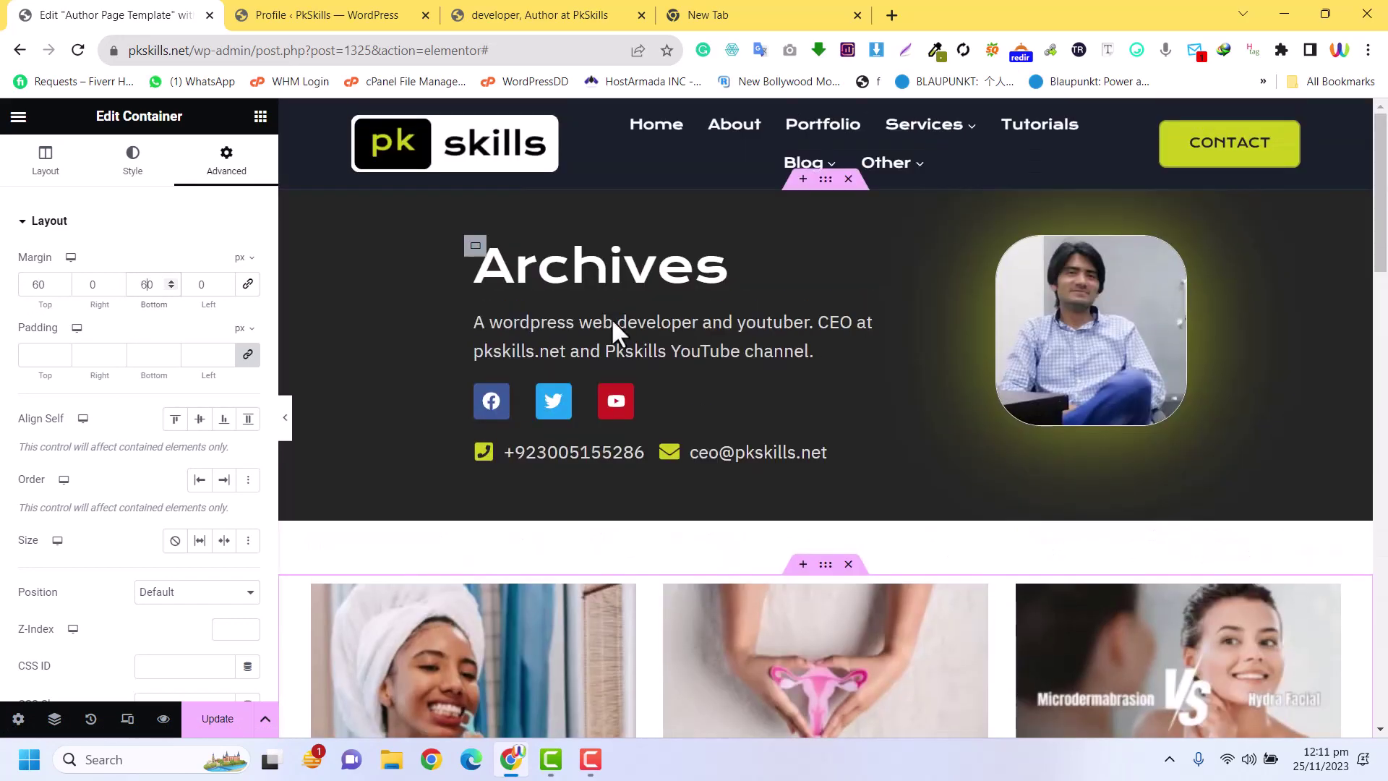
{"action": "scroll", "coordinate": [1041, 394], "scroll_direction": "down", "scroll_amount": 4}
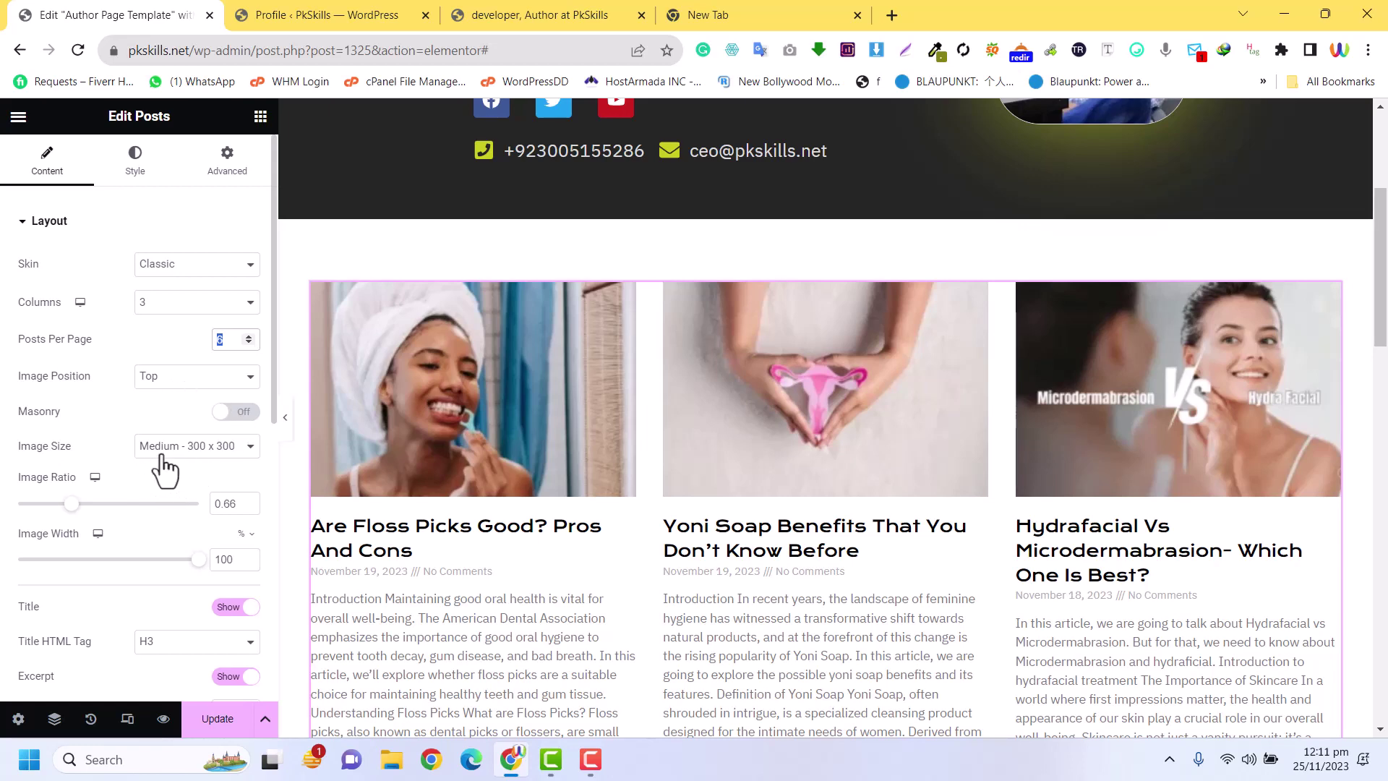
Switch the posts grid skin to Cards
{"action": "scroll", "coordinate": [198, 541], "scroll_direction": "down", "scroll_amount": 4}
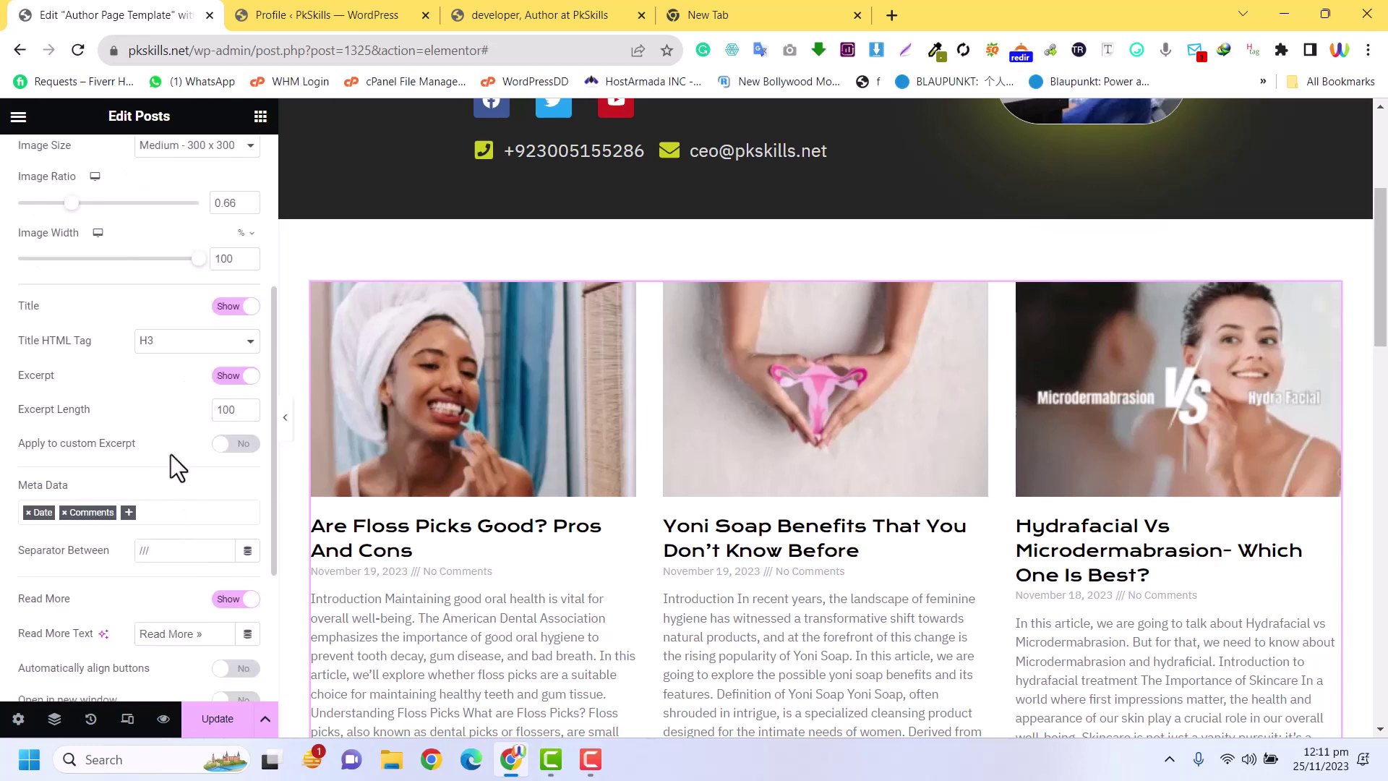
{"action": "left_click", "coordinate": [233, 380]}
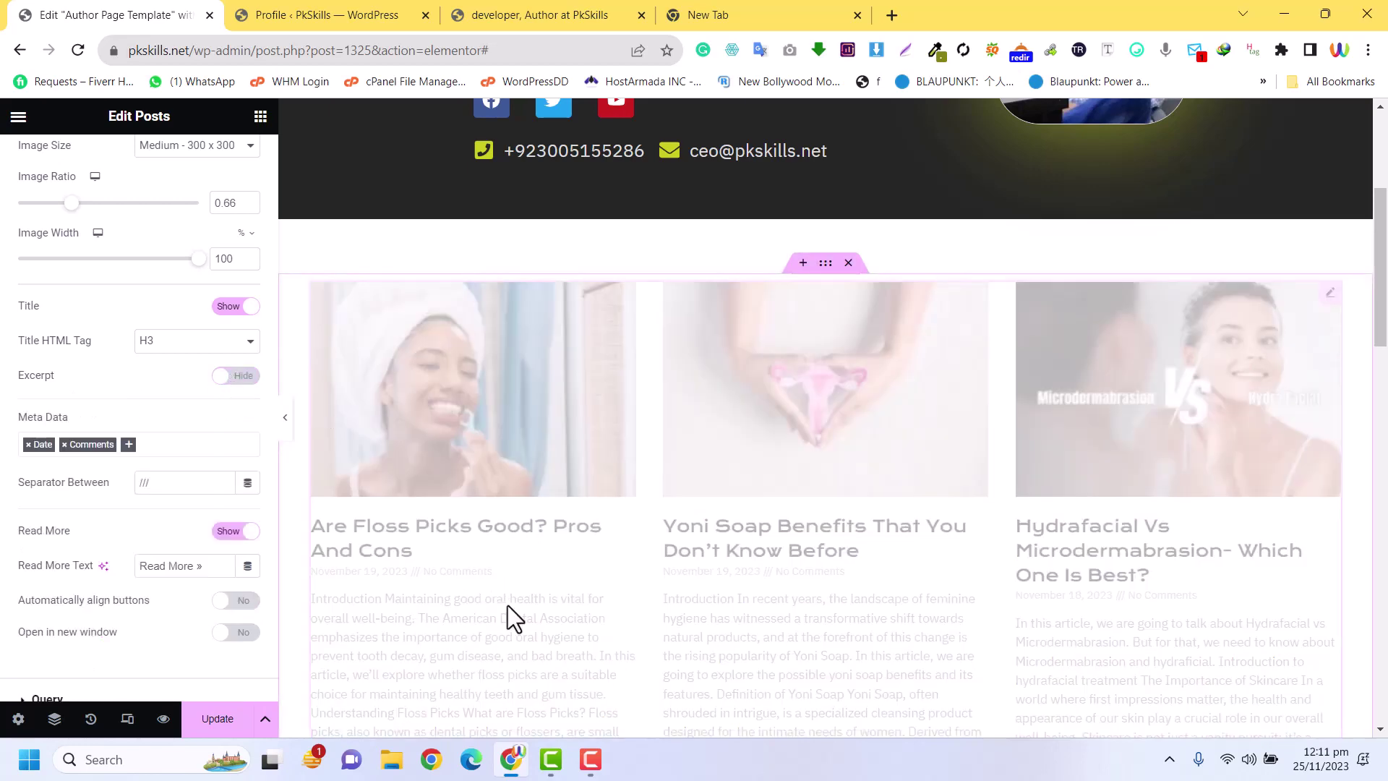
{"action": "scroll", "coordinate": [824, 434], "scroll_direction": "down", "scroll_amount": 4}
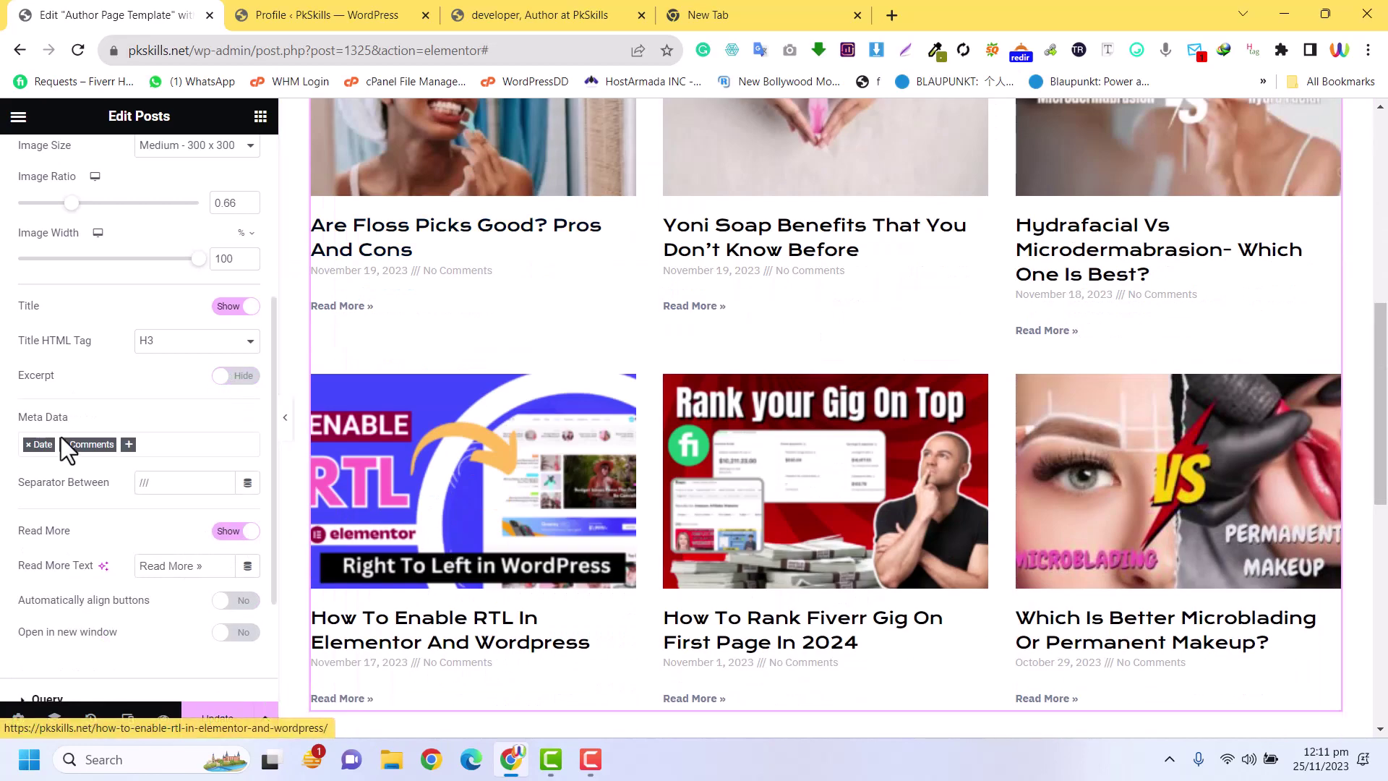
{"action": "scroll", "coordinate": [61, 437], "scroll_direction": "up", "scroll_amount": 4}
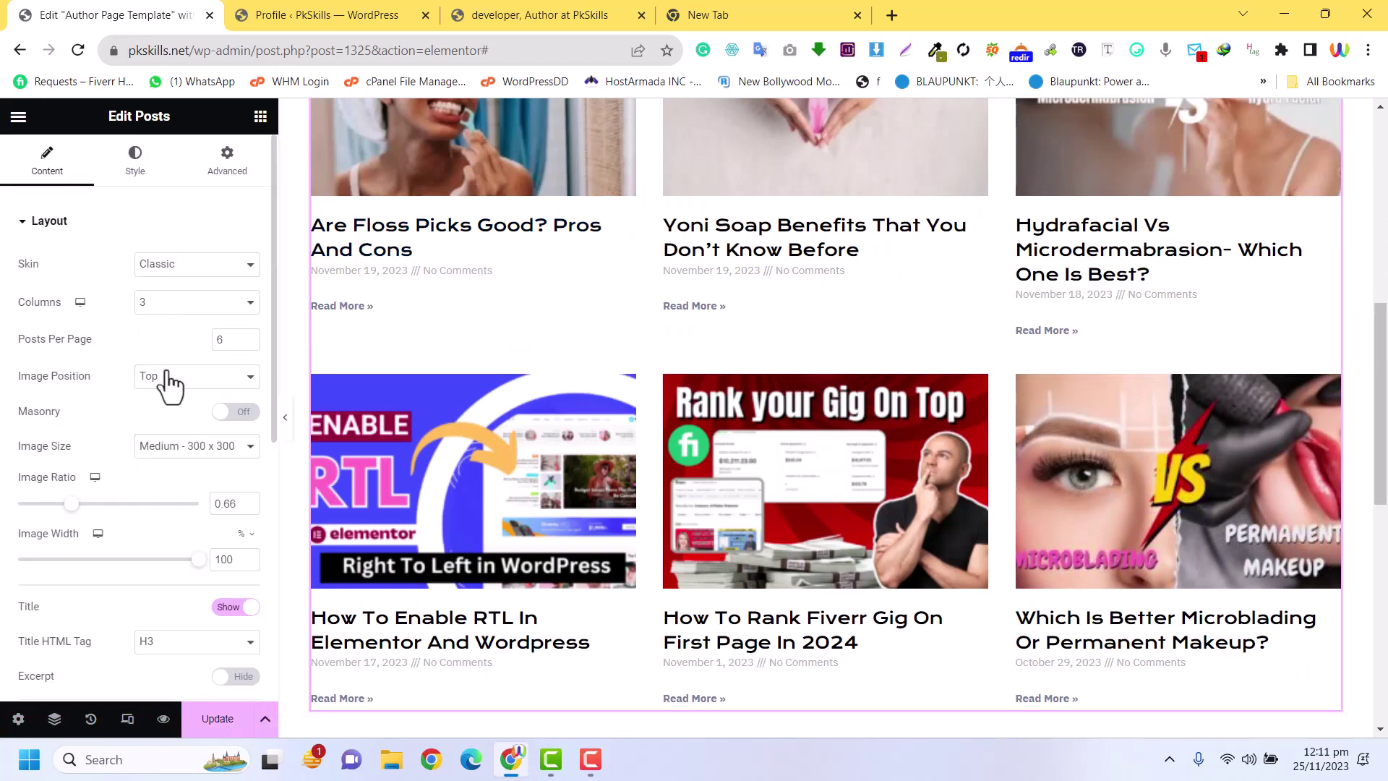
{"action": "left_click", "coordinate": [173, 267]}
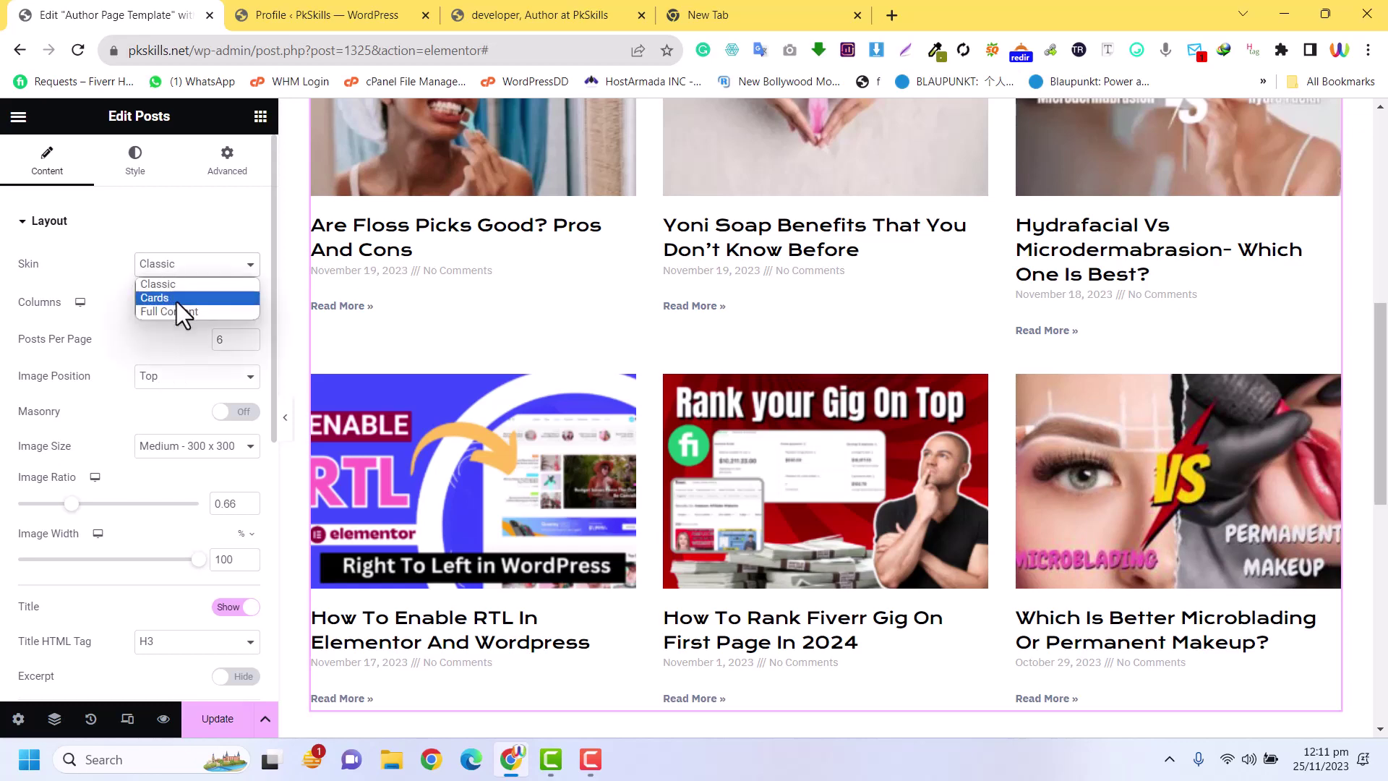
{"action": "left_click", "coordinate": [177, 302]}
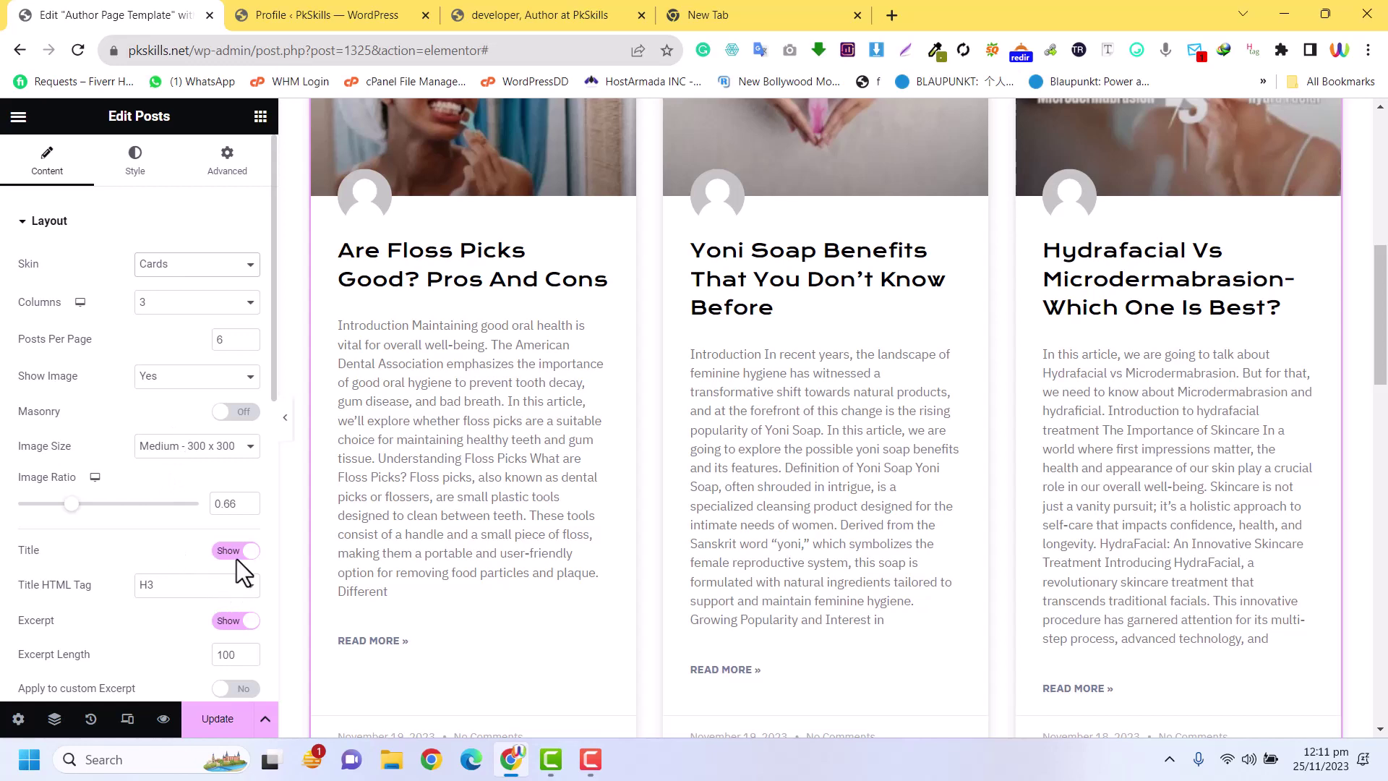
Hide the excerpts and the author avatars on the cards
{"action": "left_click", "coordinate": [237, 620]}
{"action": "scroll", "coordinate": [149, 489], "scroll_direction": "down", "scroll_amount": 8}
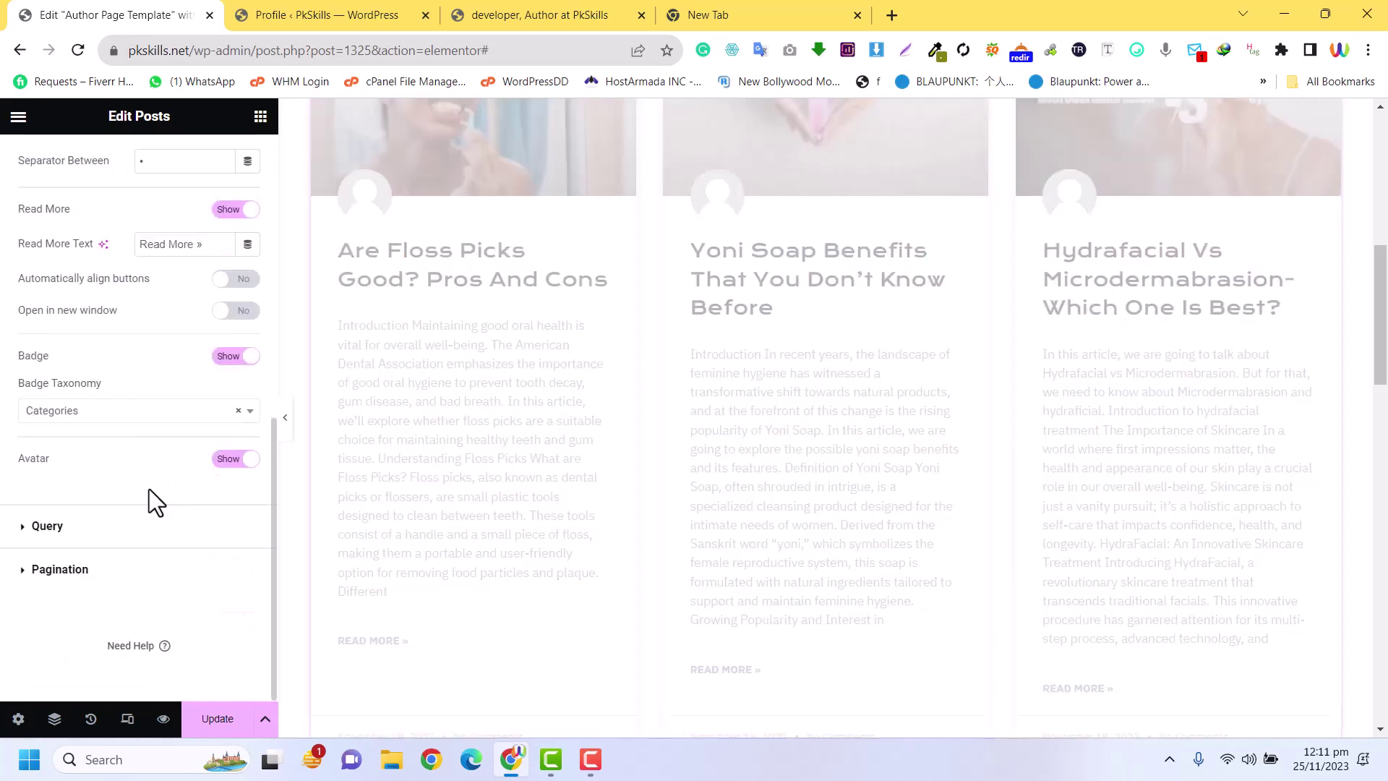
{"action": "scroll", "coordinate": [148, 489], "scroll_direction": "up", "scroll_amount": 4}
{"action": "scroll", "coordinate": [106, 399], "scroll_direction": "up", "scroll_amount": 4}
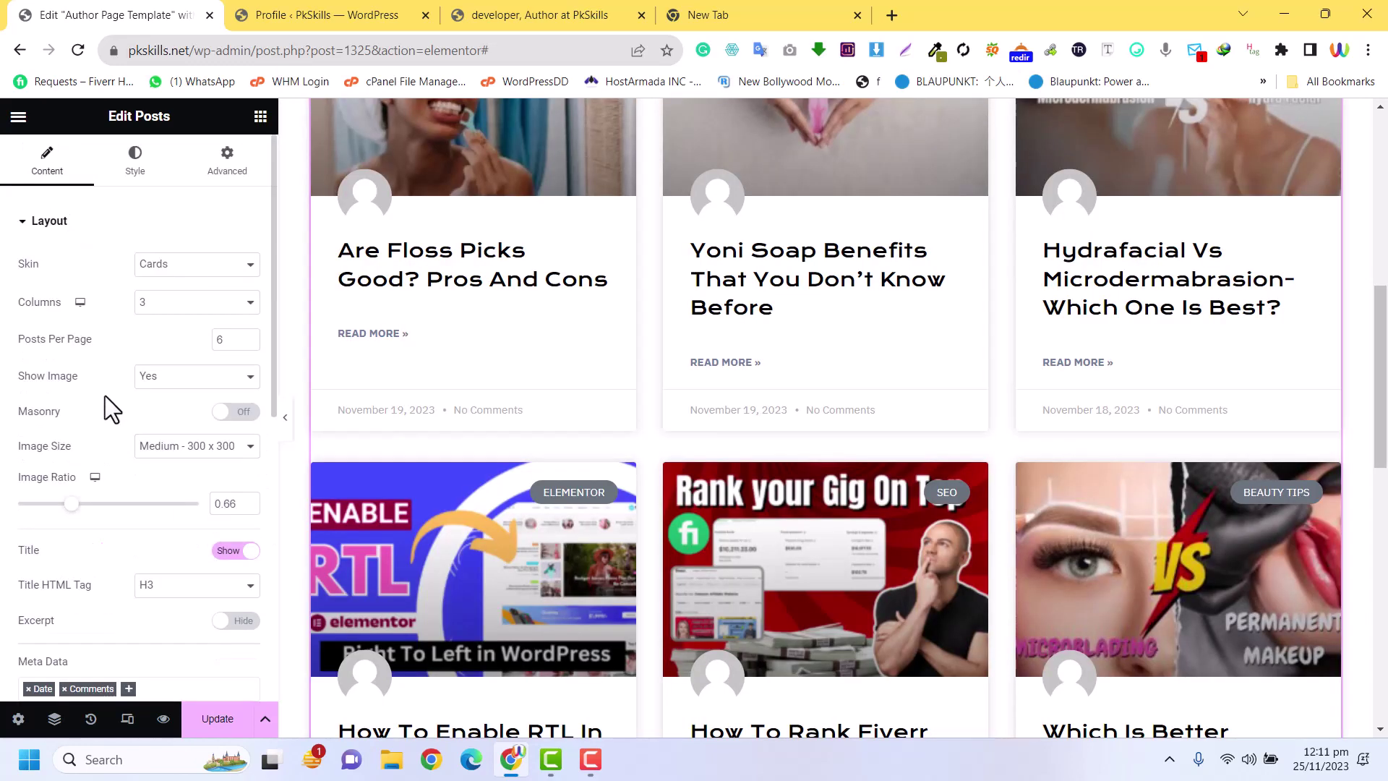
{"action": "scroll", "coordinate": [106, 396], "scroll_direction": "down", "scroll_amount": 4}
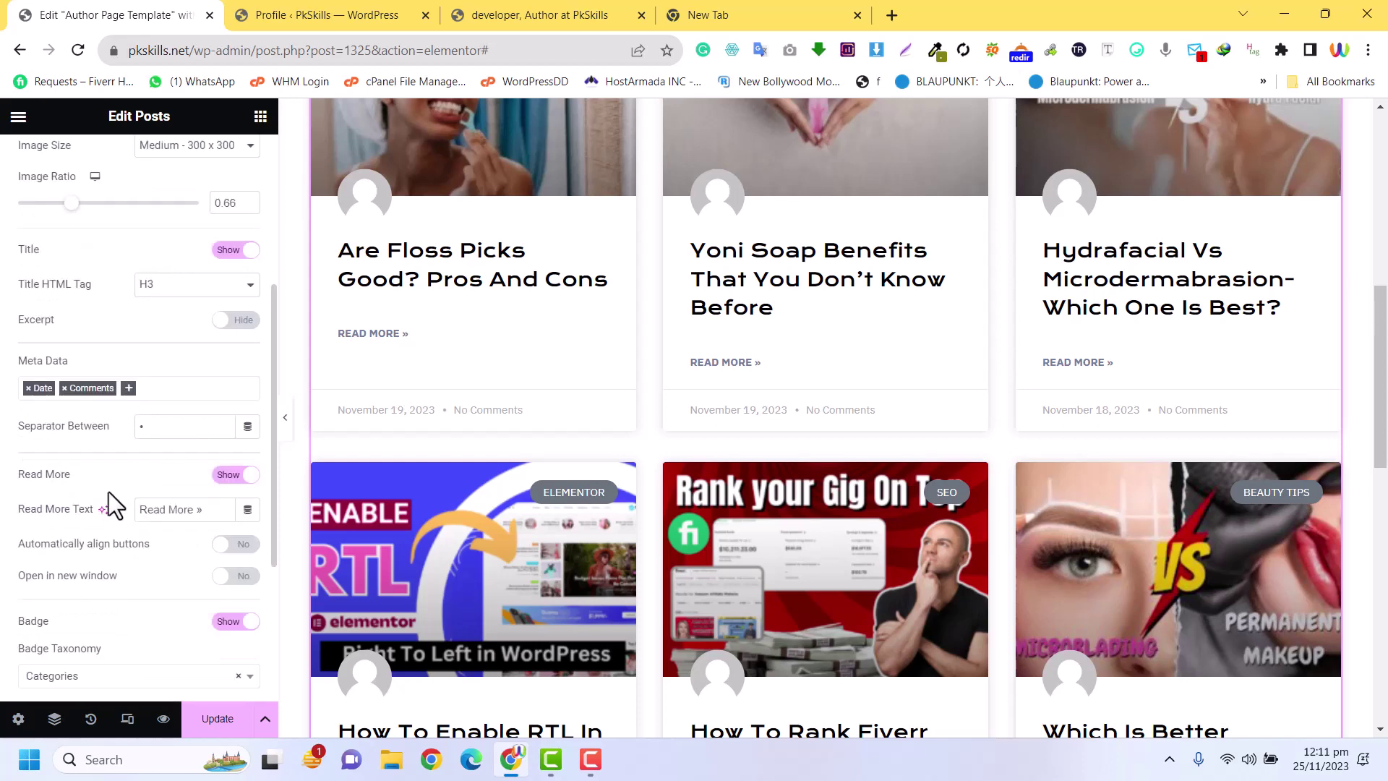
{"action": "scroll", "coordinate": [191, 623], "scroll_direction": "down", "scroll_amount": 4}
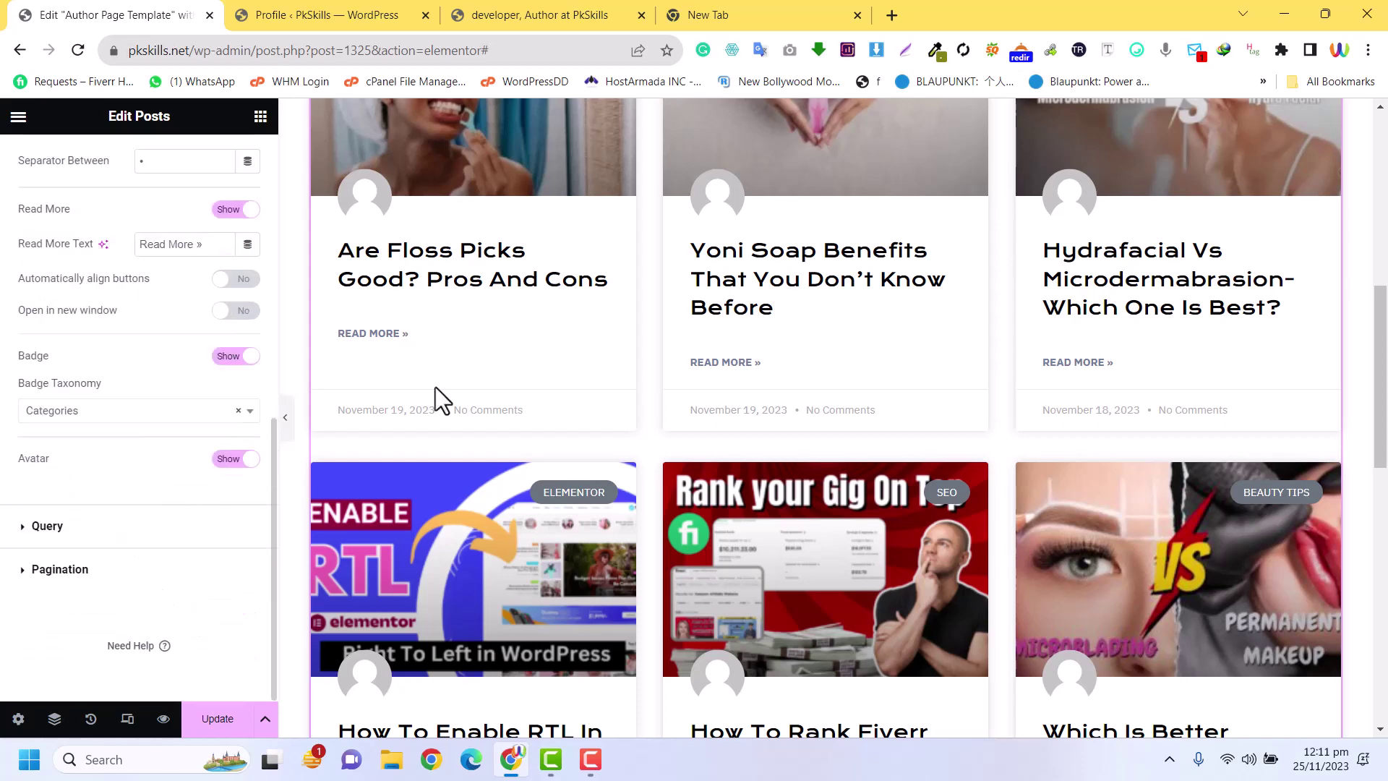
{"action": "left_click", "coordinate": [238, 459]}
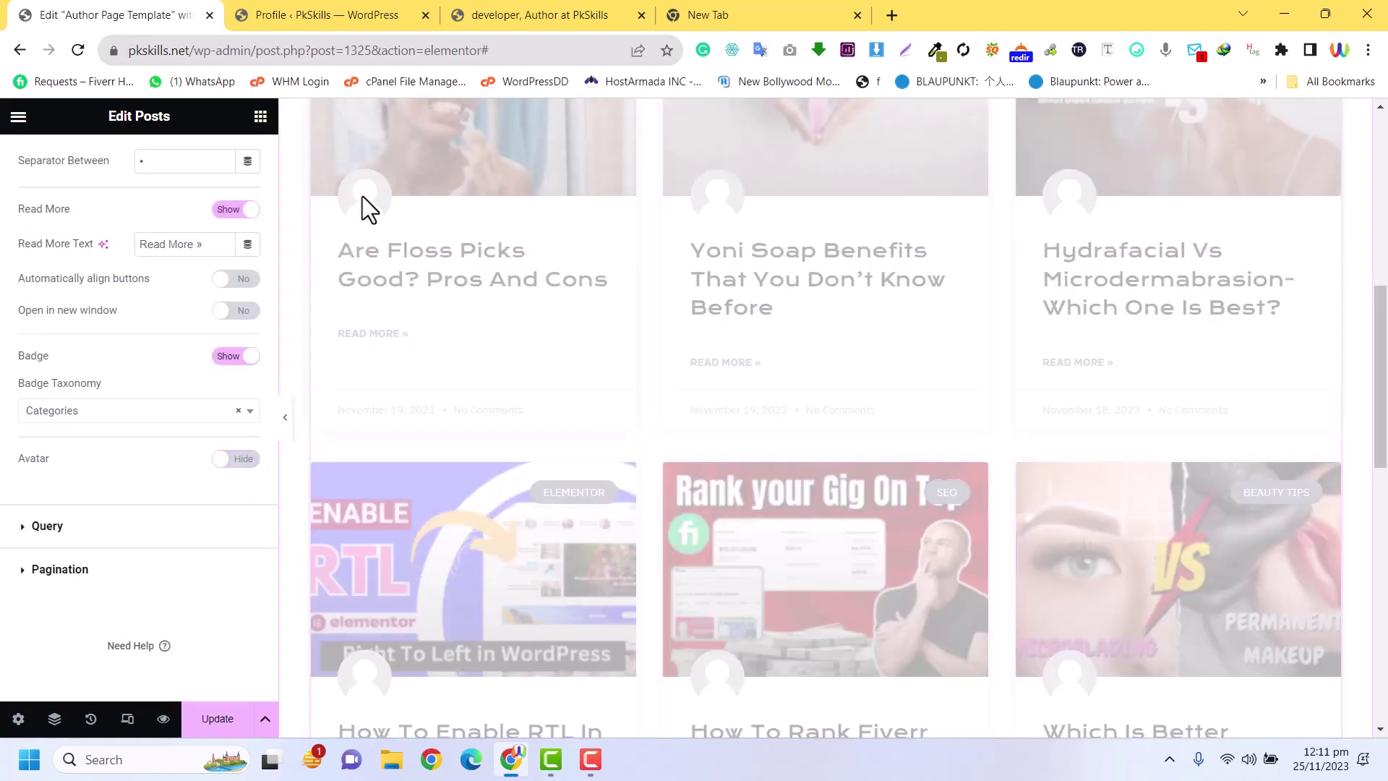
{"action": "scroll", "coordinate": [423, 410], "scroll_direction": "up", "scroll_amount": 4}
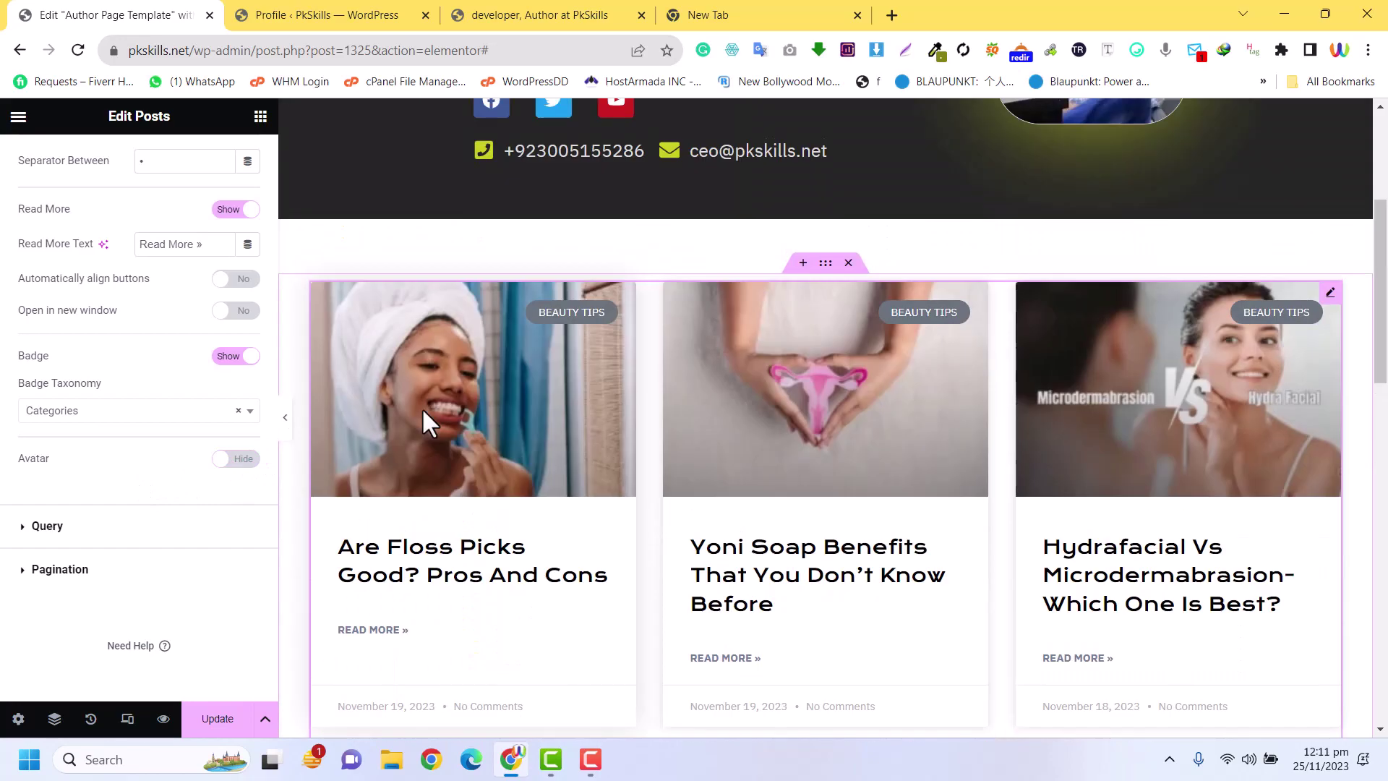
{"action": "scroll", "coordinate": [549, 423], "scroll_direction": "down", "scroll_amount": 4}
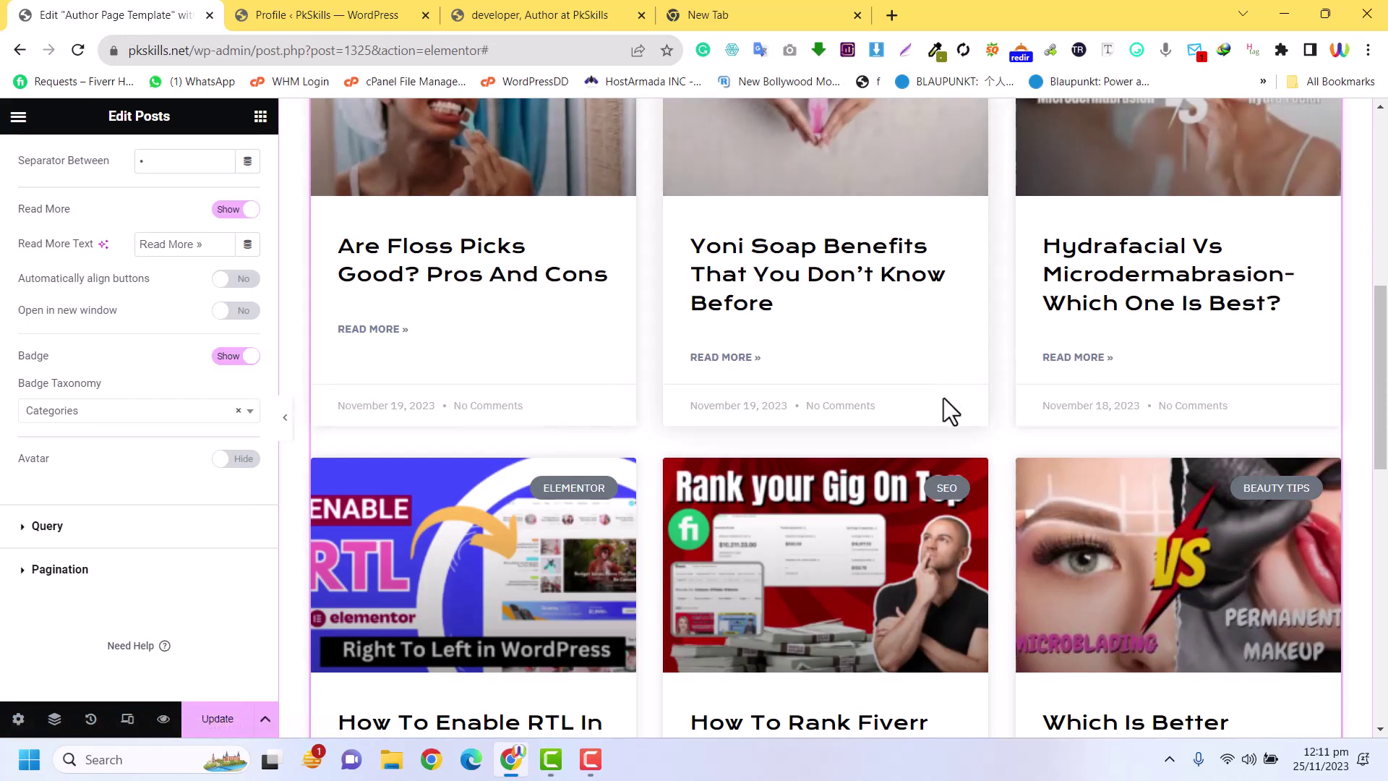
{"action": "scroll", "coordinate": [944, 398], "scroll_direction": "down", "scroll_amount": 4}
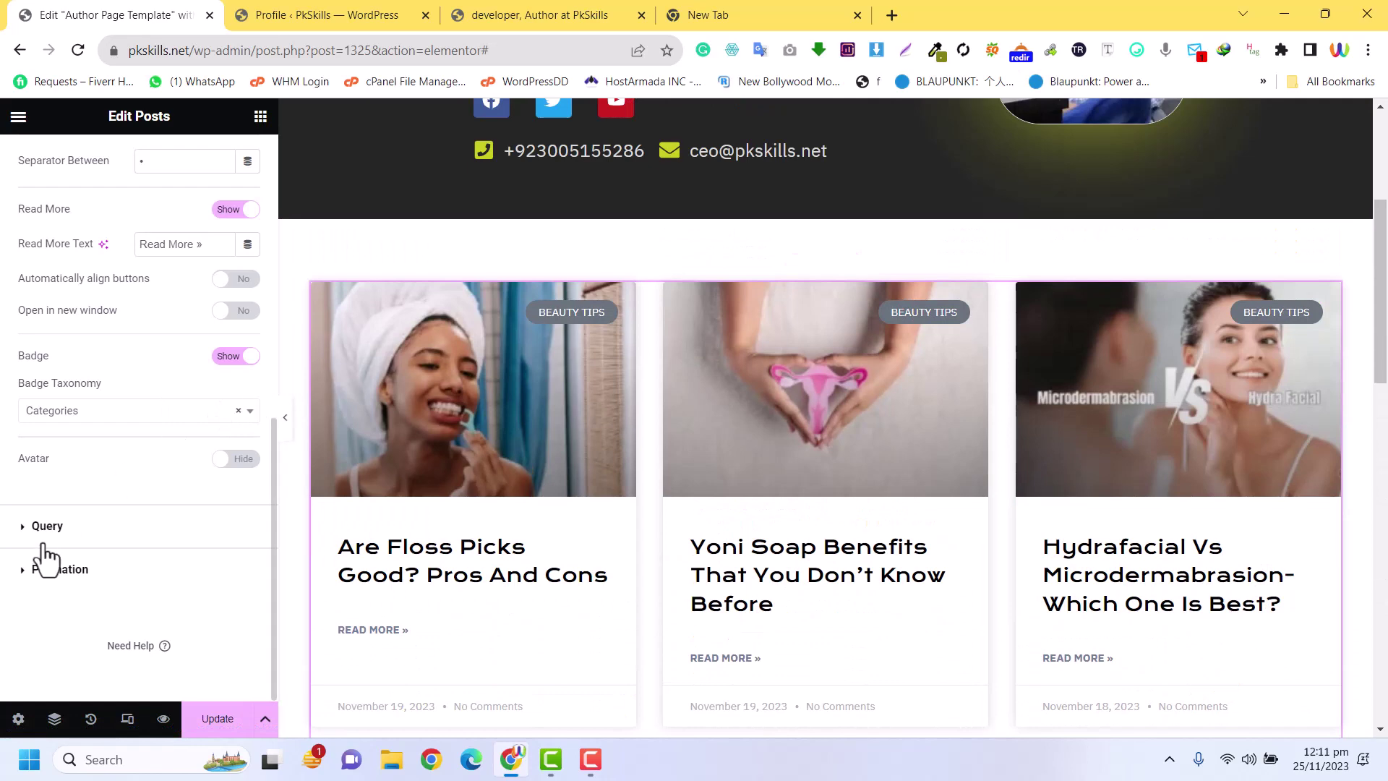
Change the posts grid pagination from numbered pages to Load on Click
{"action": "left_click", "coordinate": [60, 570]}
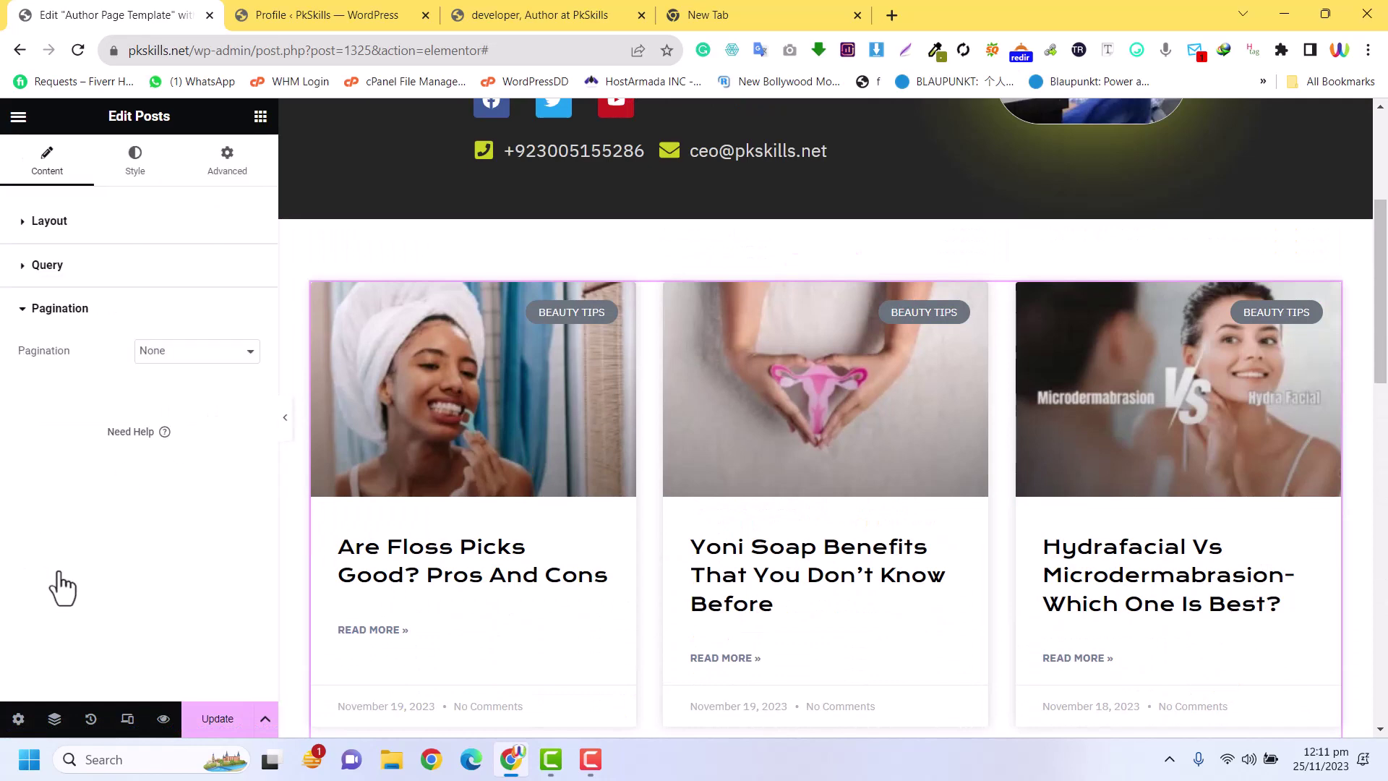
{"action": "left_click", "coordinate": [173, 353]}
{"action": "left_click", "coordinate": [175, 384]}
{"action": "scroll", "coordinate": [716, 473], "scroll_direction": "down", "scroll_amount": 15}
{"action": "scroll", "coordinate": [714, 467], "scroll_direction": "up", "scroll_amount": 4}
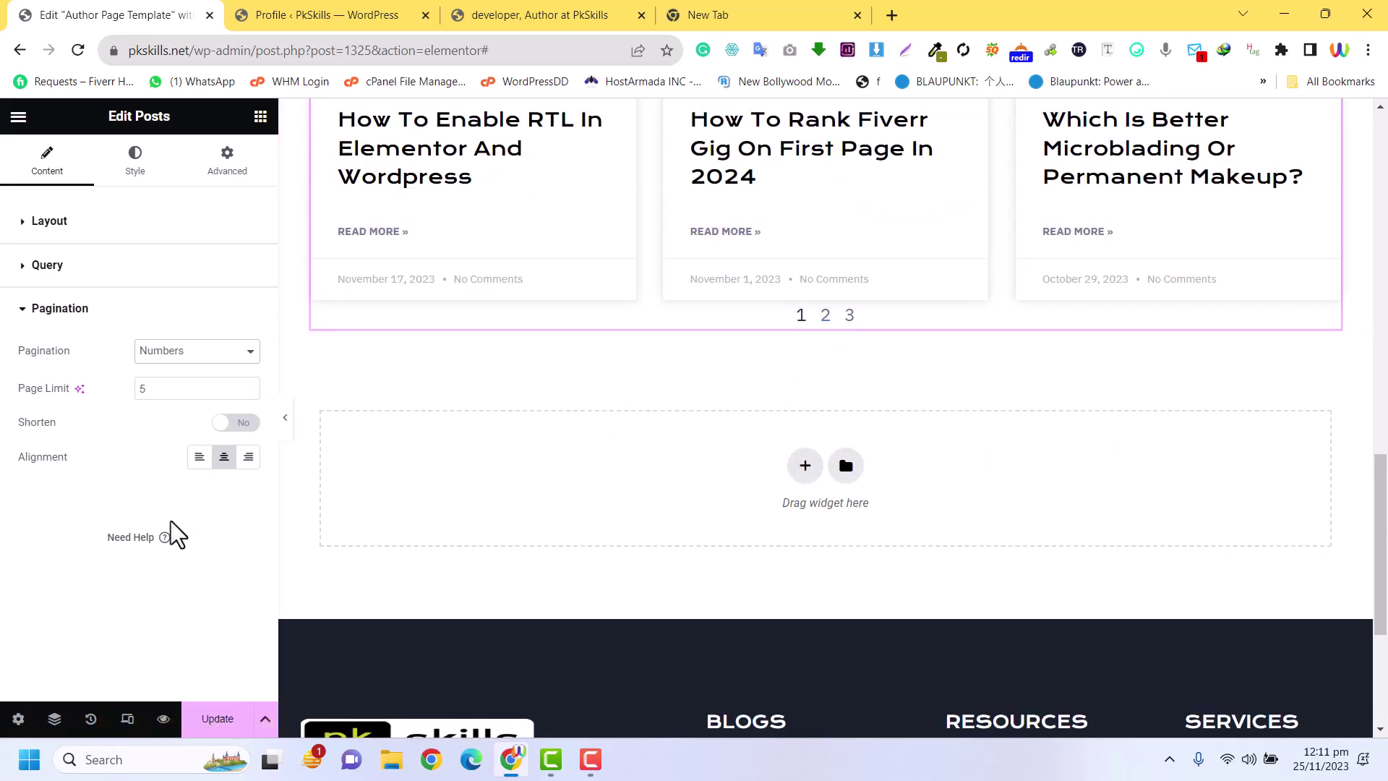
{"action": "left_click", "coordinate": [229, 425]}
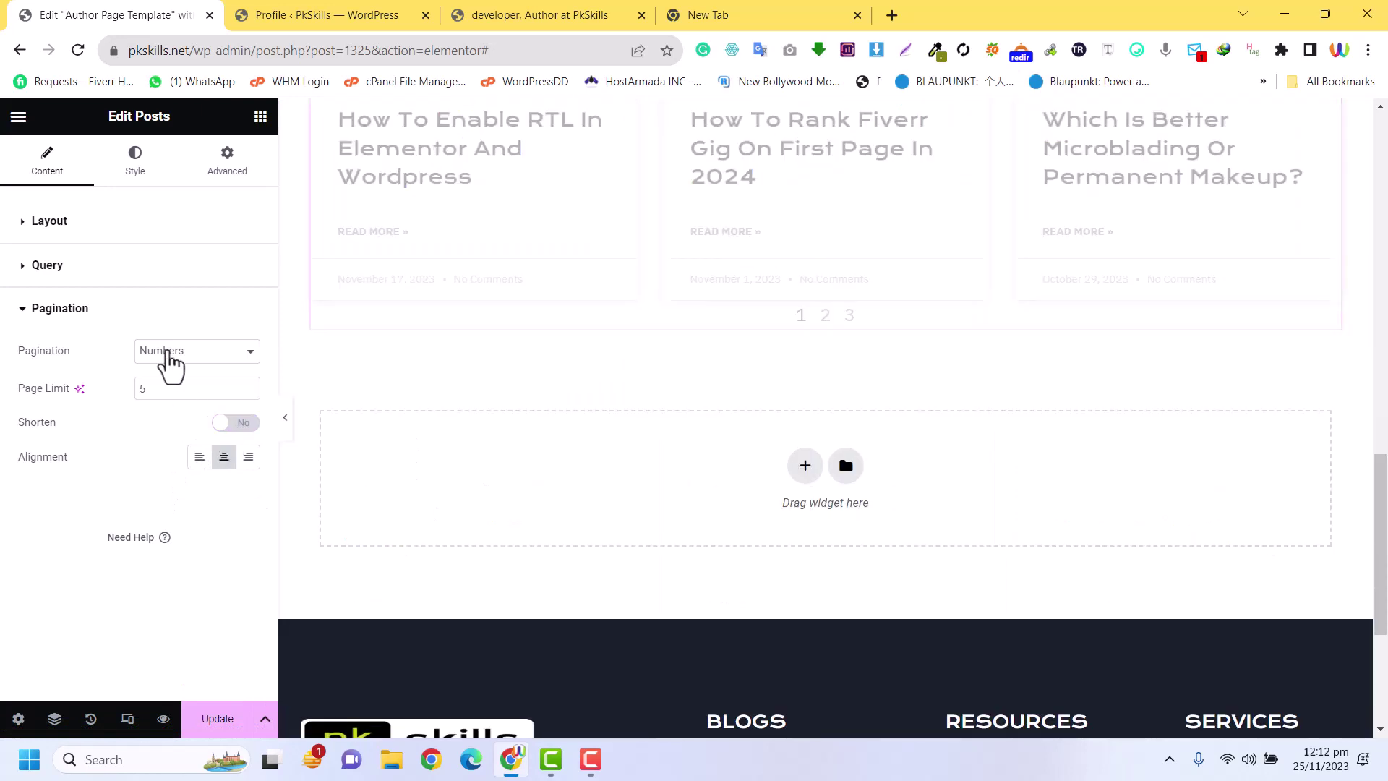
{"action": "left_click", "coordinate": [170, 355]}
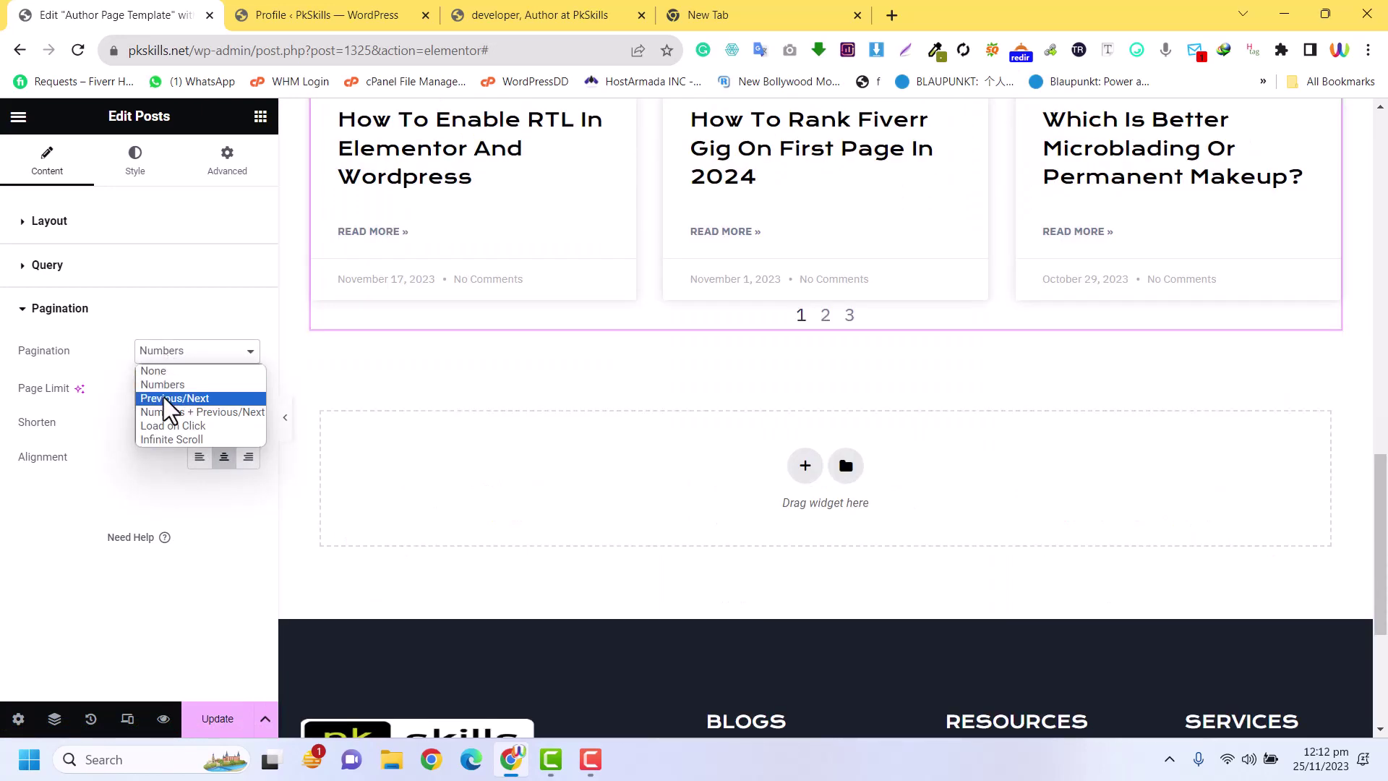
{"action": "left_click", "coordinate": [164, 425]}
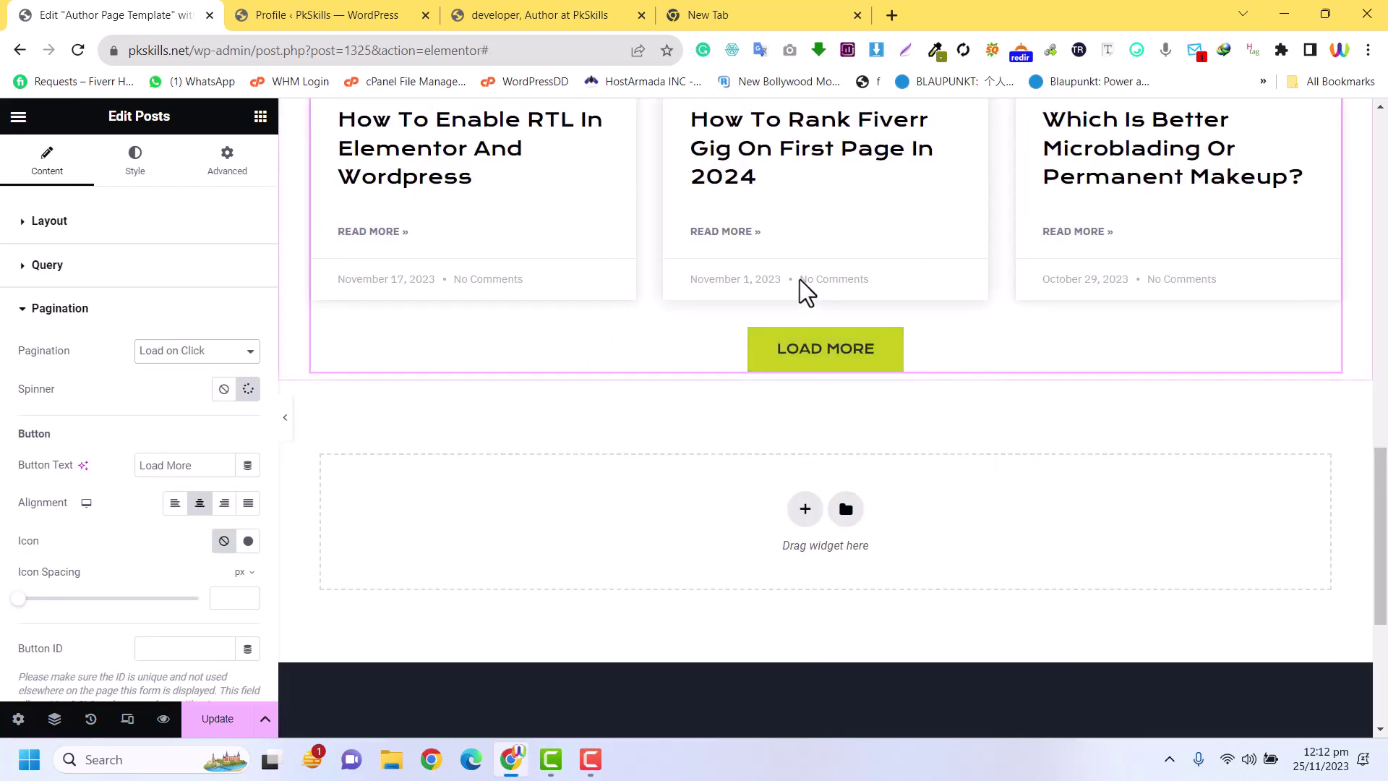
Check the LOAD MORE button in the preview and update the template
{"action": "scroll", "coordinate": [800, 279], "scroll_direction": "up", "scroll_amount": 10}
{"action": "scroll", "coordinate": [798, 276], "scroll_direction": "up", "scroll_amount": 2}
{"action": "scroll", "coordinate": [803, 322], "scroll_direction": "down", "scroll_amount": 4}
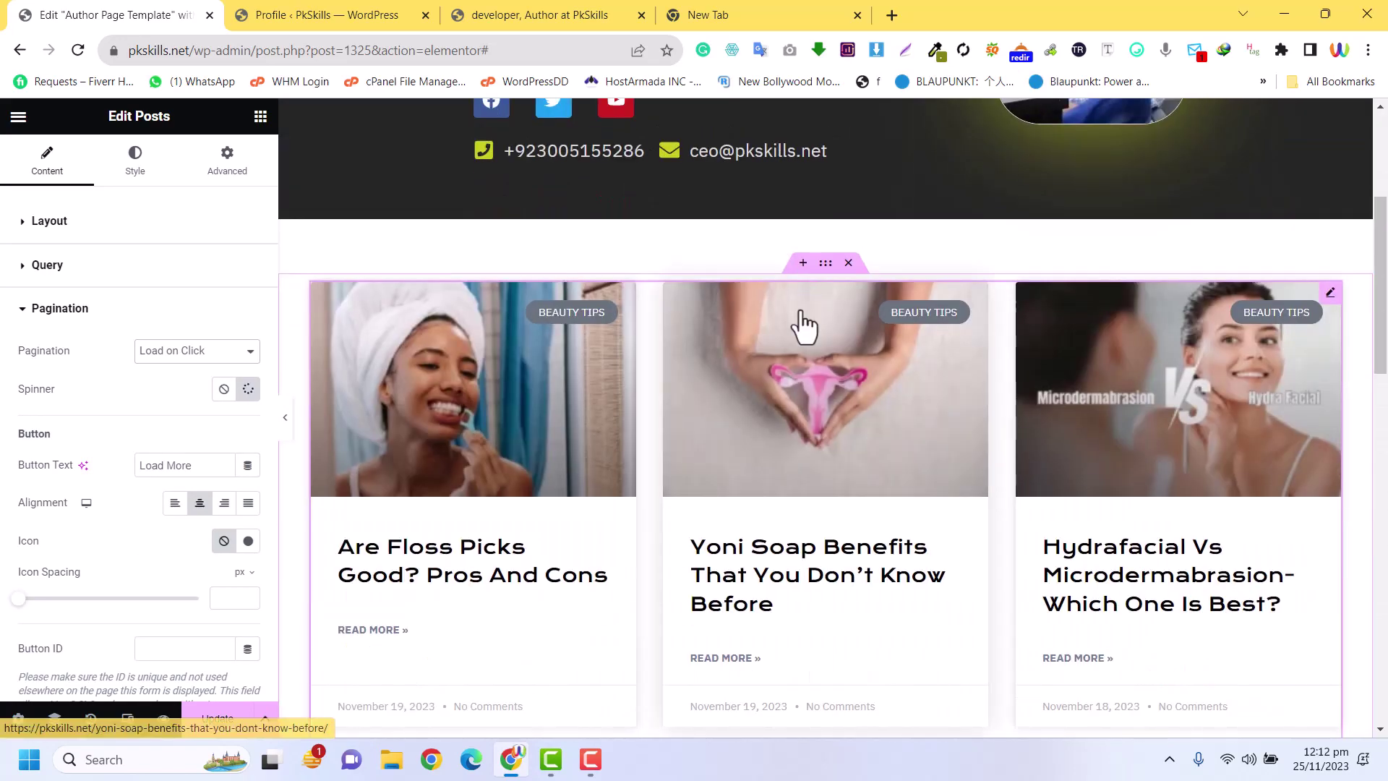
{"action": "left_click", "coordinate": [217, 719]}
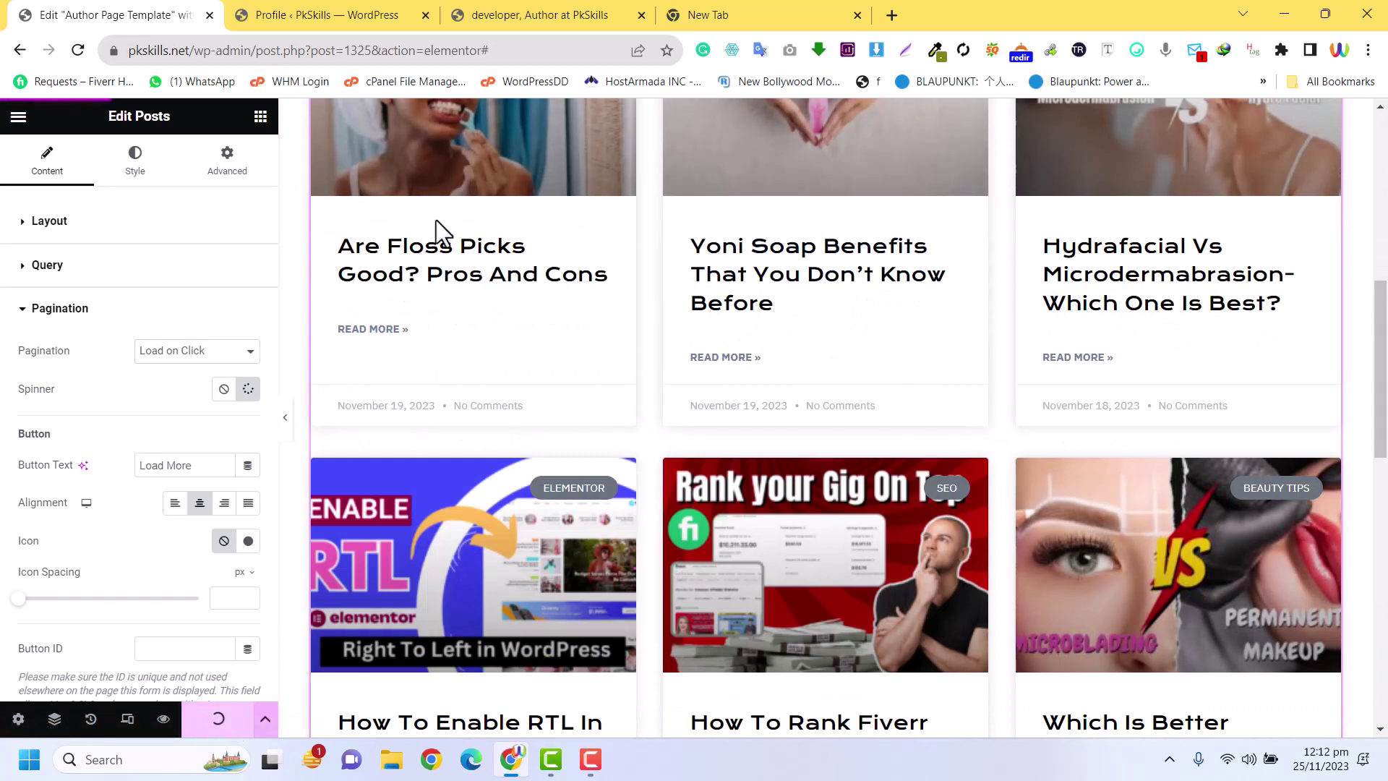
{"action": "scroll", "coordinate": [443, 232], "scroll_direction": "up", "scroll_amount": 4}
Review the developer author page's post cards and Load More button, then return to the template editor
{"action": "left_click", "coordinate": [483, 27]}
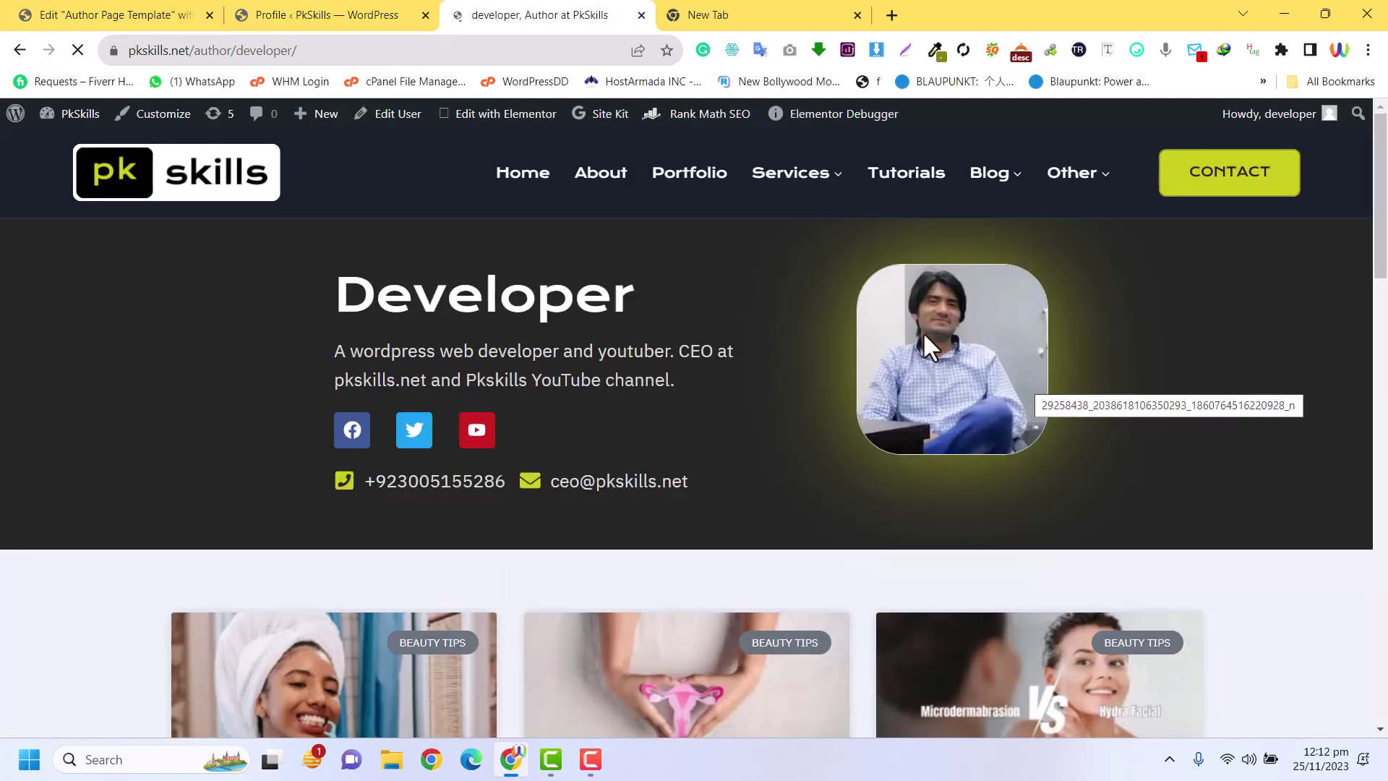
{"action": "left_click_drag", "start_coordinate": [368, 311], "coordinate": [331, 327]}
{"action": "left_click", "coordinate": [363, 302]}
{"action": "scroll", "coordinate": [874, 350], "scroll_direction": "down", "scroll_amount": 4}
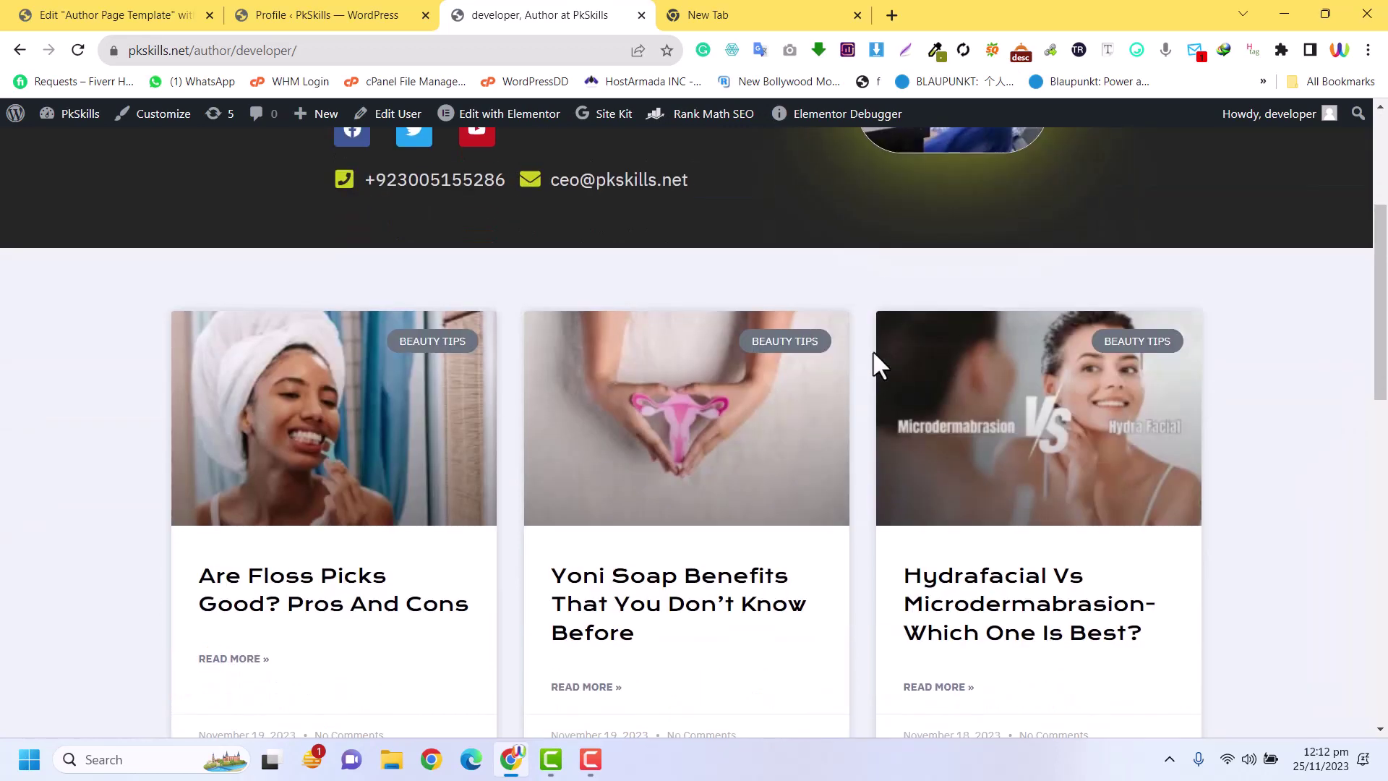
{"action": "scroll", "coordinate": [402, 304], "scroll_direction": "up", "scroll_amount": 4}
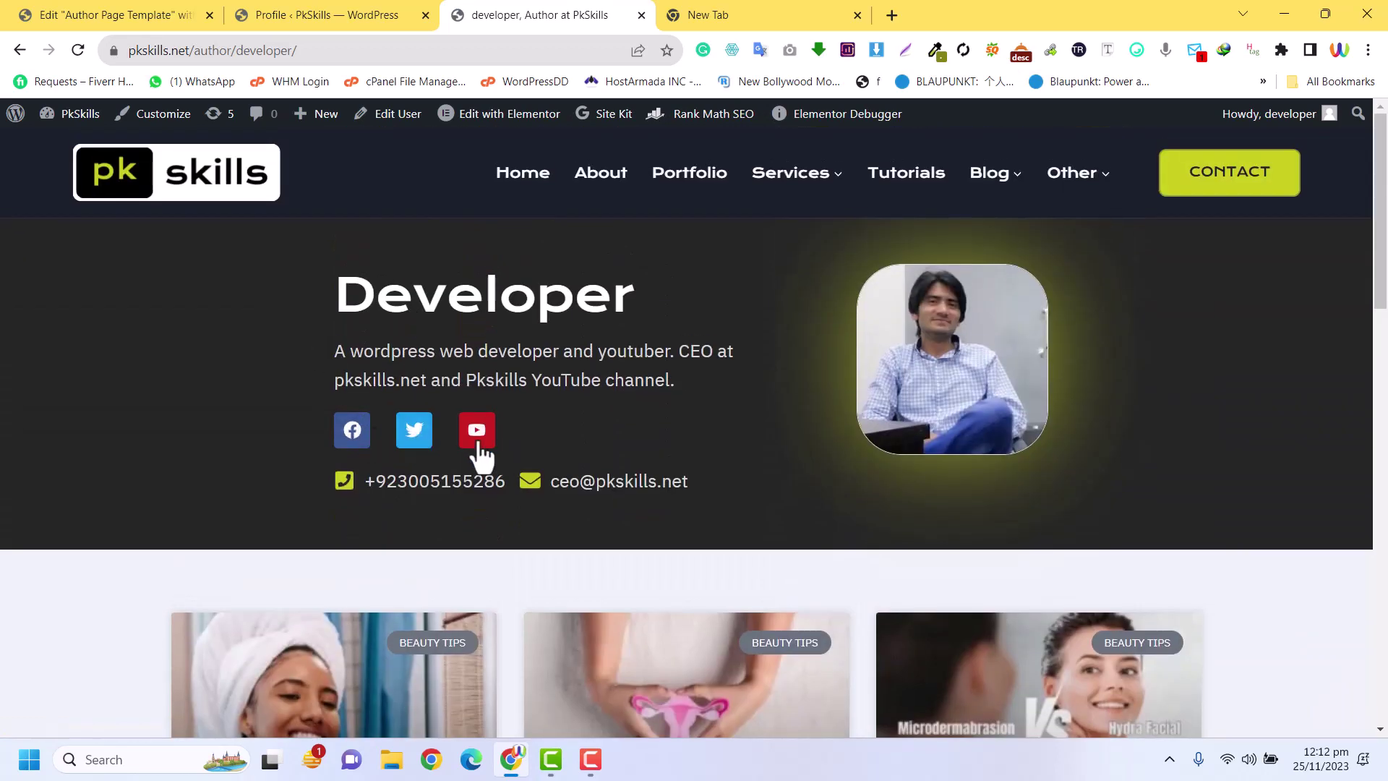
{"action": "scroll", "coordinate": [713, 497], "scroll_direction": "down", "scroll_amount": 10}
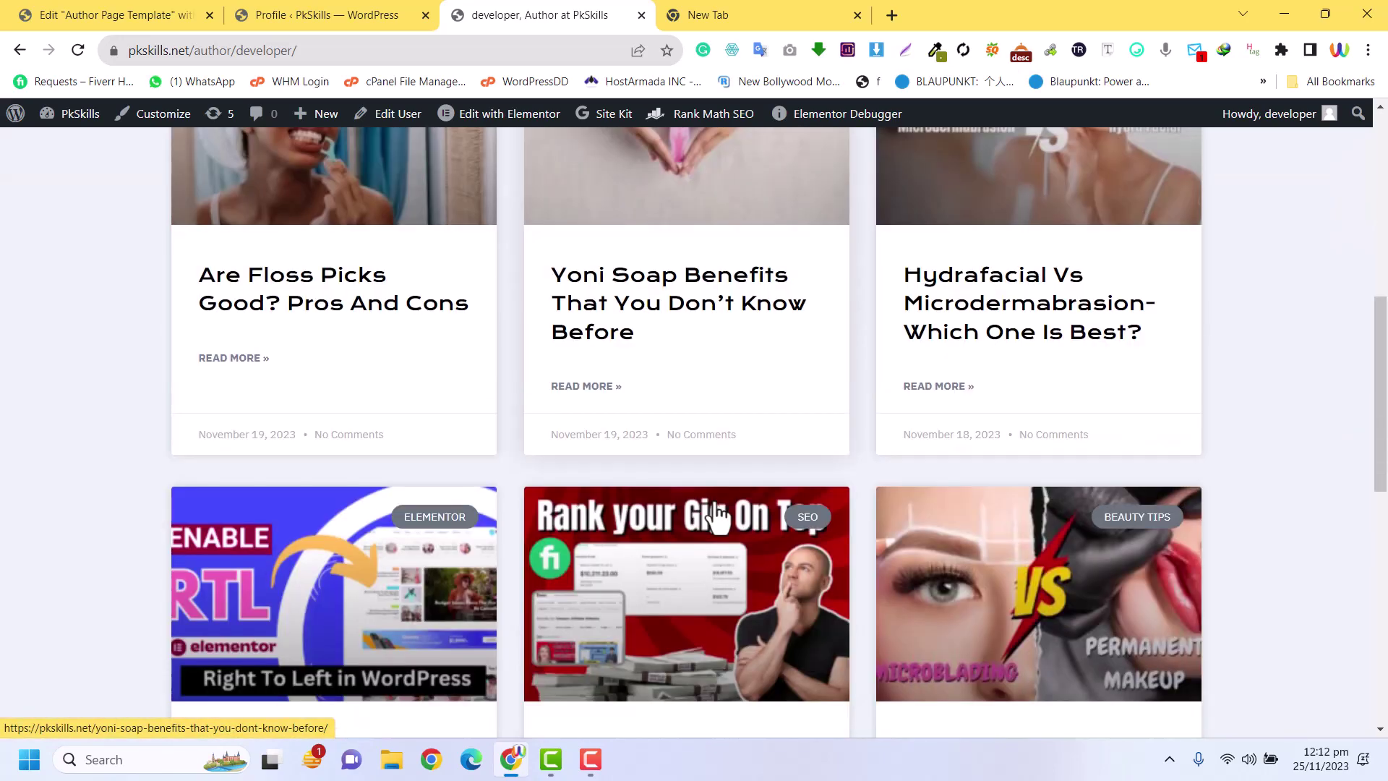
{"action": "scroll", "coordinate": [715, 502], "scroll_direction": "up", "scroll_amount": 1}
{"action": "scroll", "coordinate": [717, 517], "scroll_direction": "up", "scroll_amount": 10}
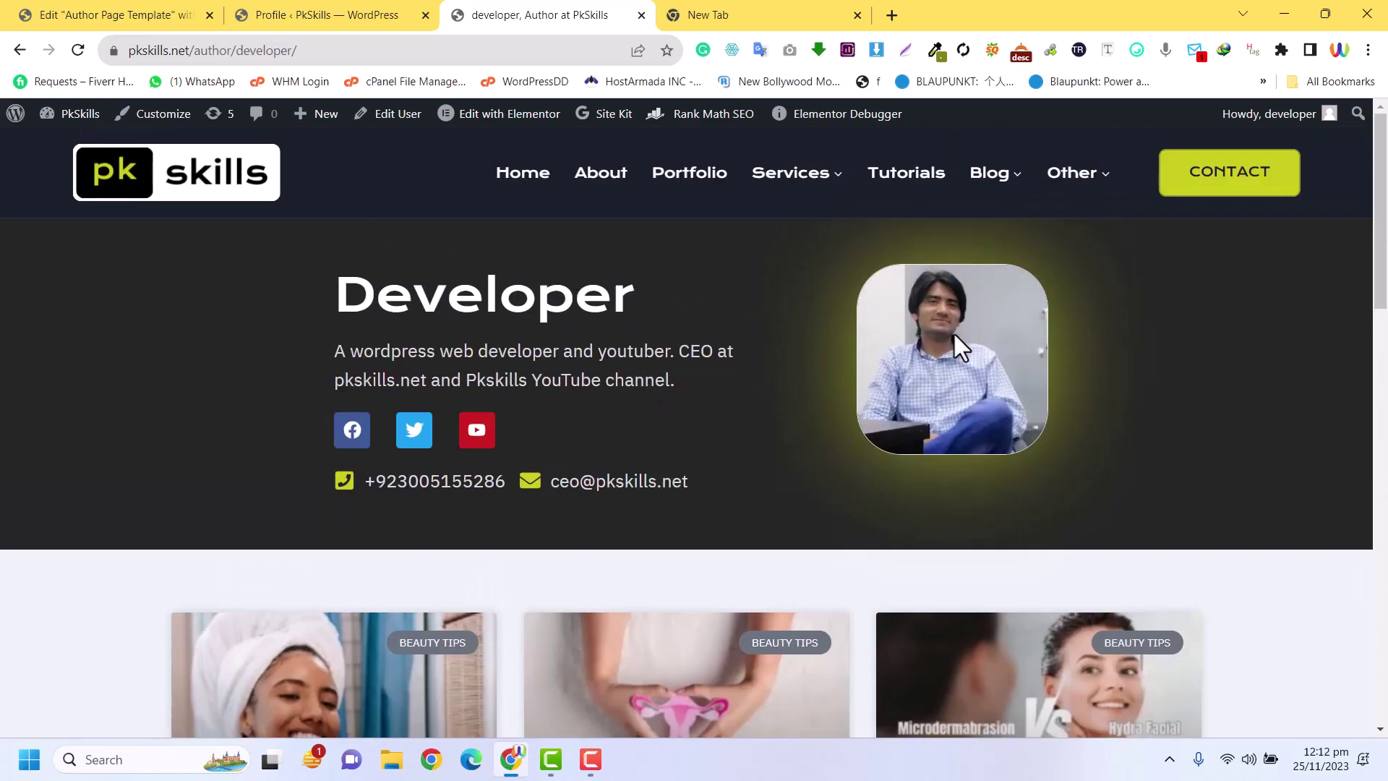
{"action": "scroll", "coordinate": [968, 377], "scroll_direction": "down", "scroll_amount": 12}
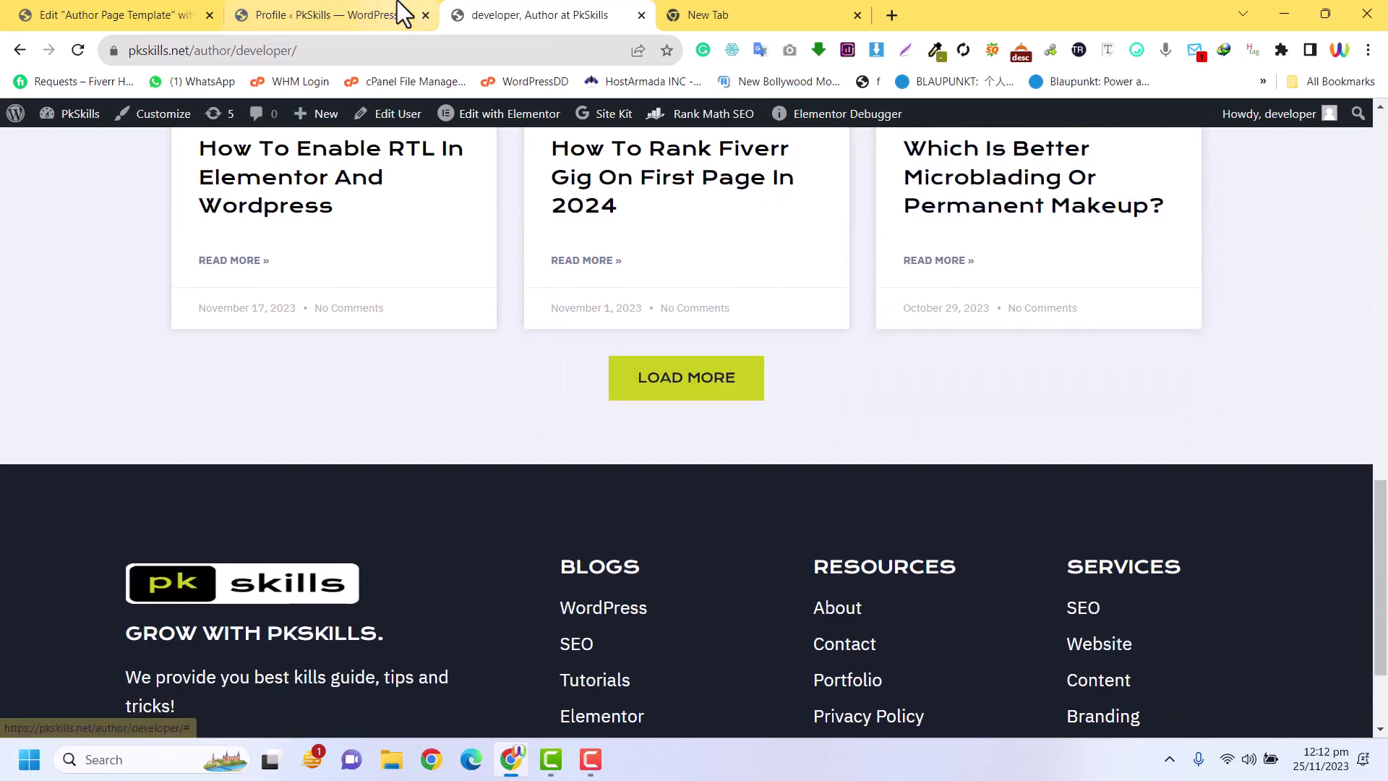
{"action": "left_click", "coordinate": [376, 12]}
{"action": "left_click", "coordinate": [137, 14]}
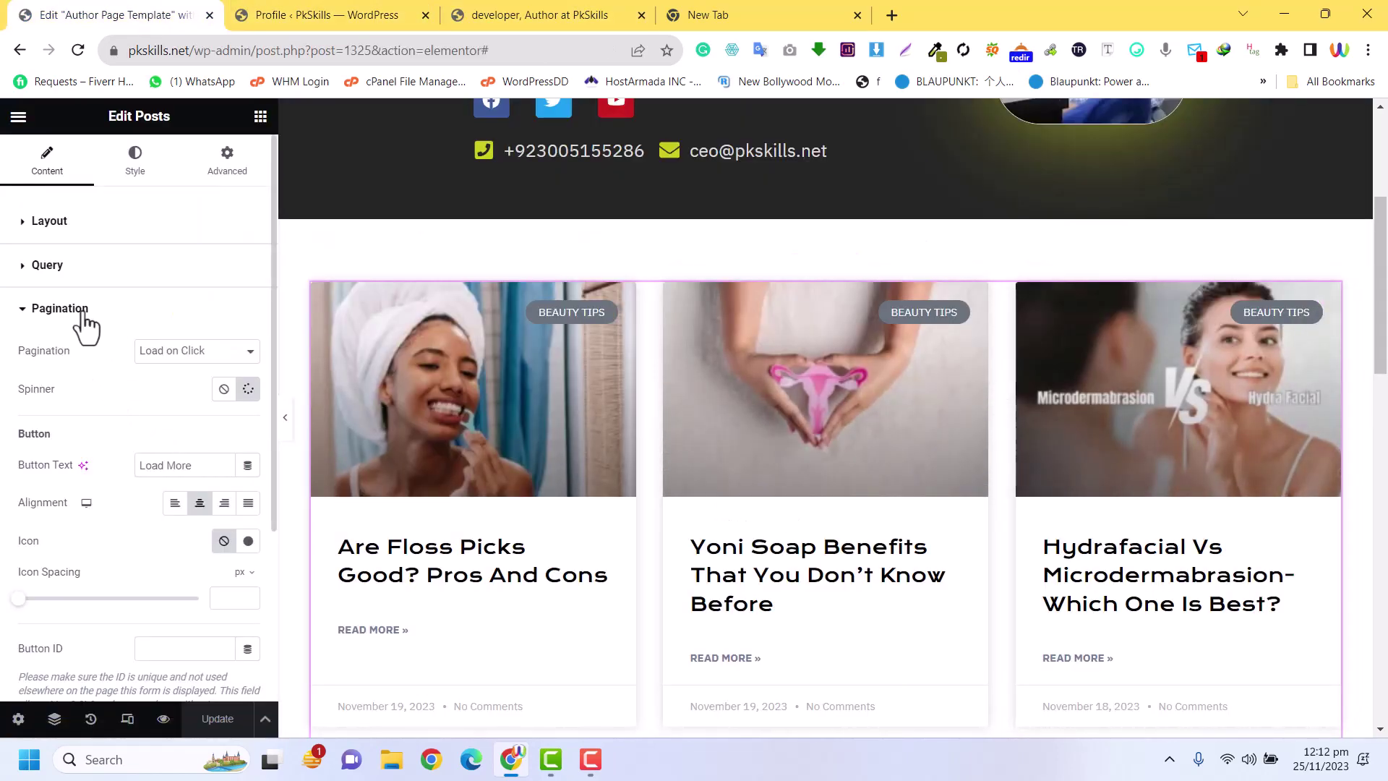
Keep Posts as the query source and add an Author include-by filter
{"action": "left_click", "coordinate": [101, 268]}
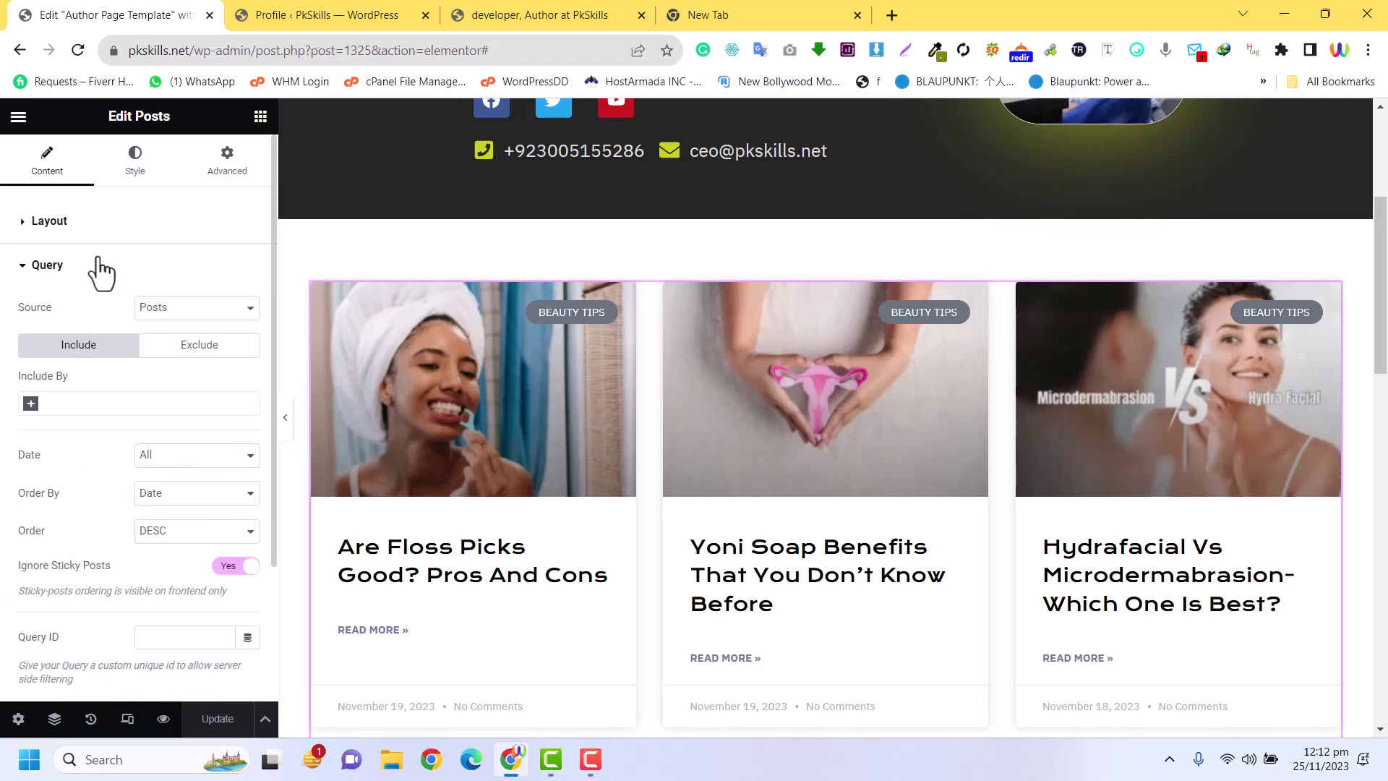
{"action": "left_click", "coordinate": [180, 316]}
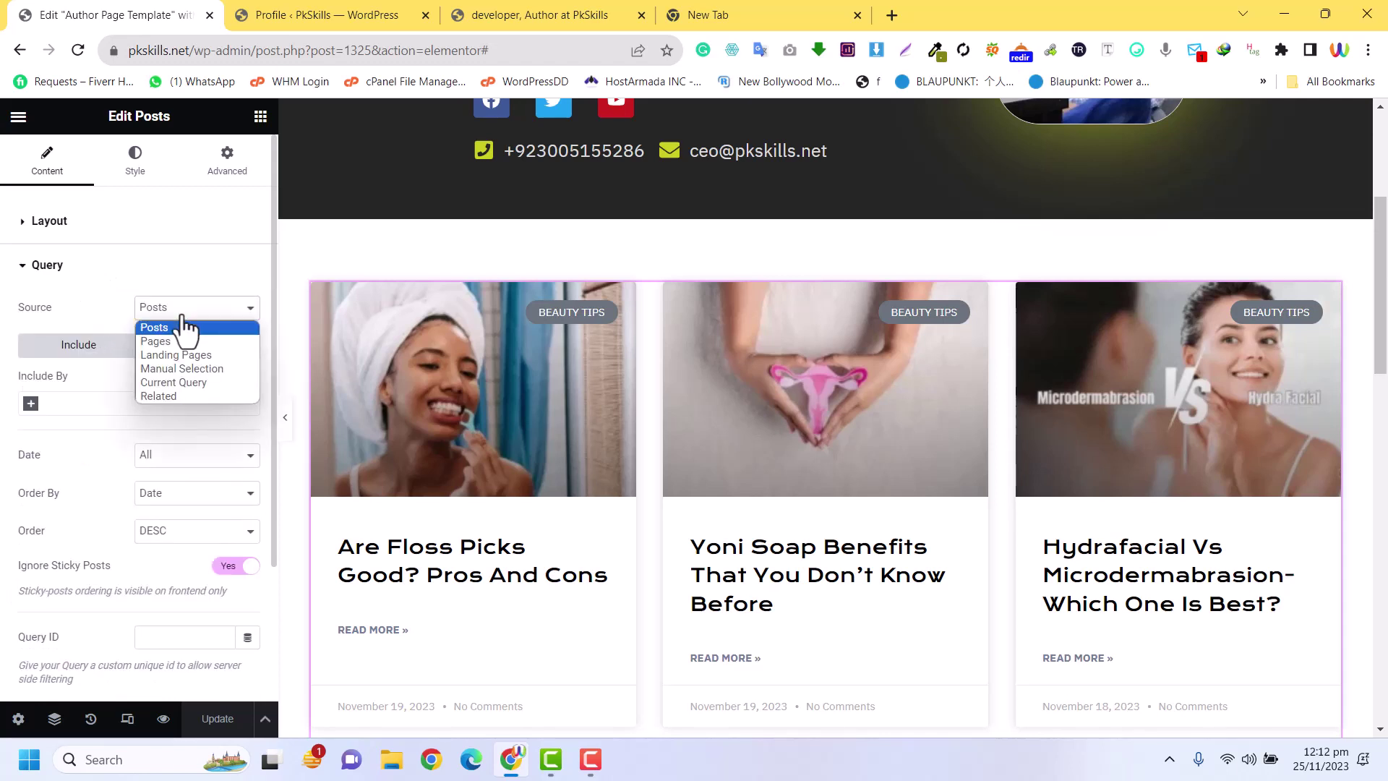
{"action": "left_click", "coordinate": [182, 315]}
{"action": "left_click", "coordinate": [31, 406]}
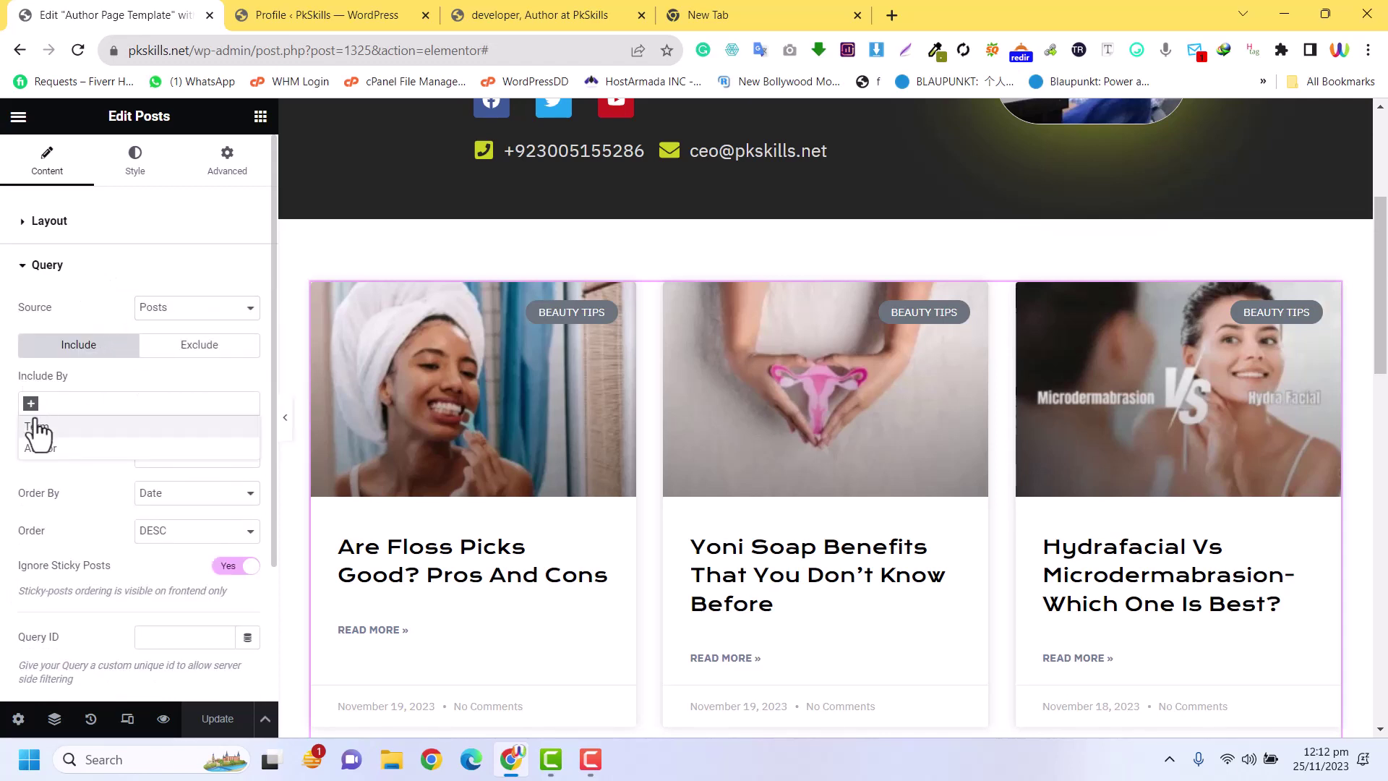
{"action": "left_click", "coordinate": [43, 456]}
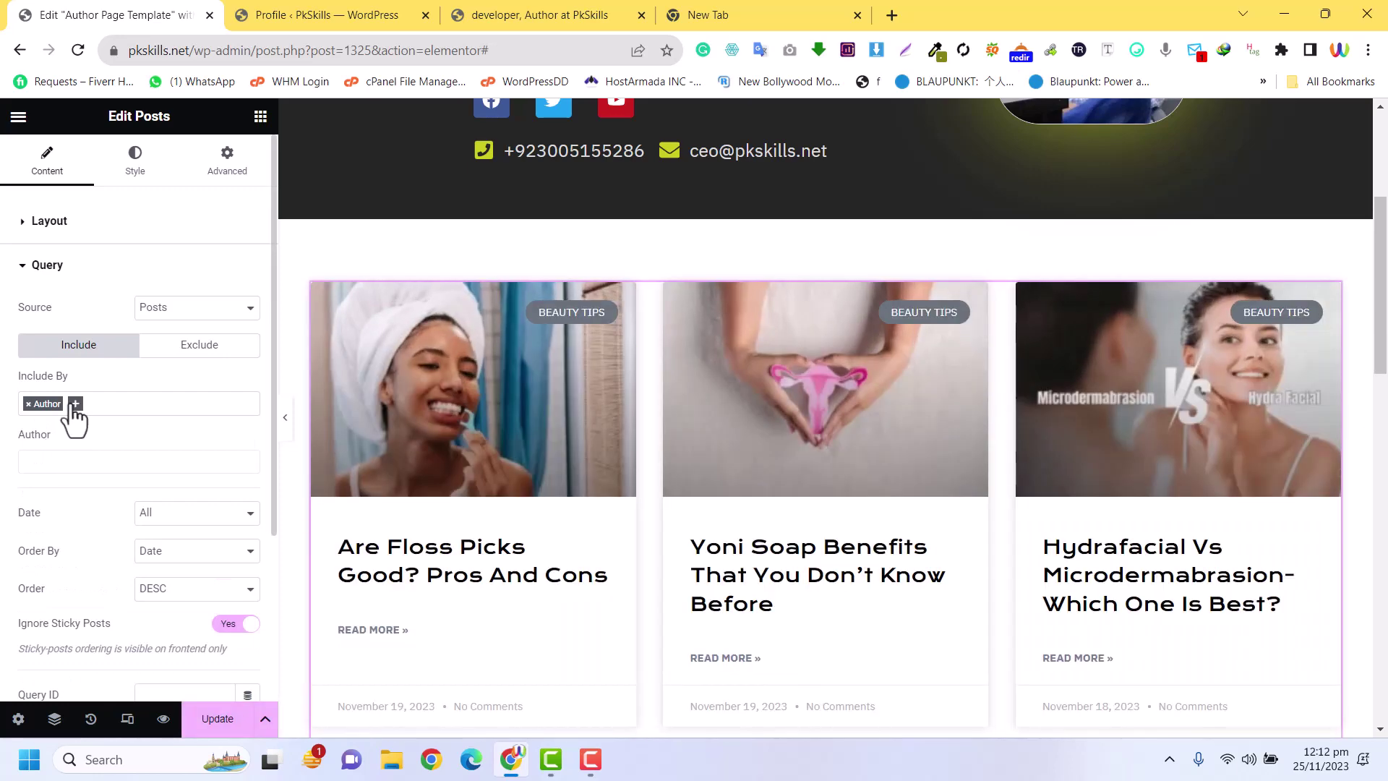
{"action": "left_click", "coordinate": [75, 404]}
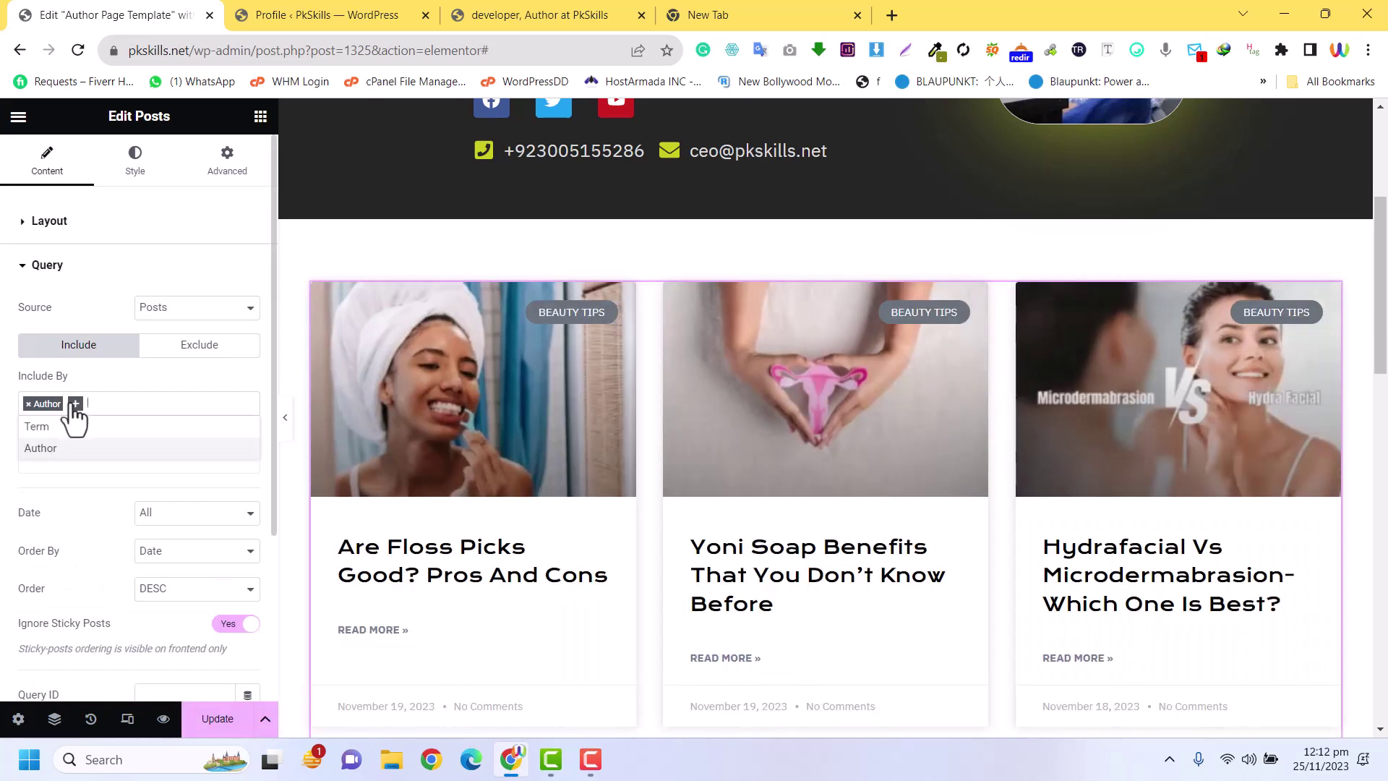
{"action": "left_click", "coordinate": [69, 449]}
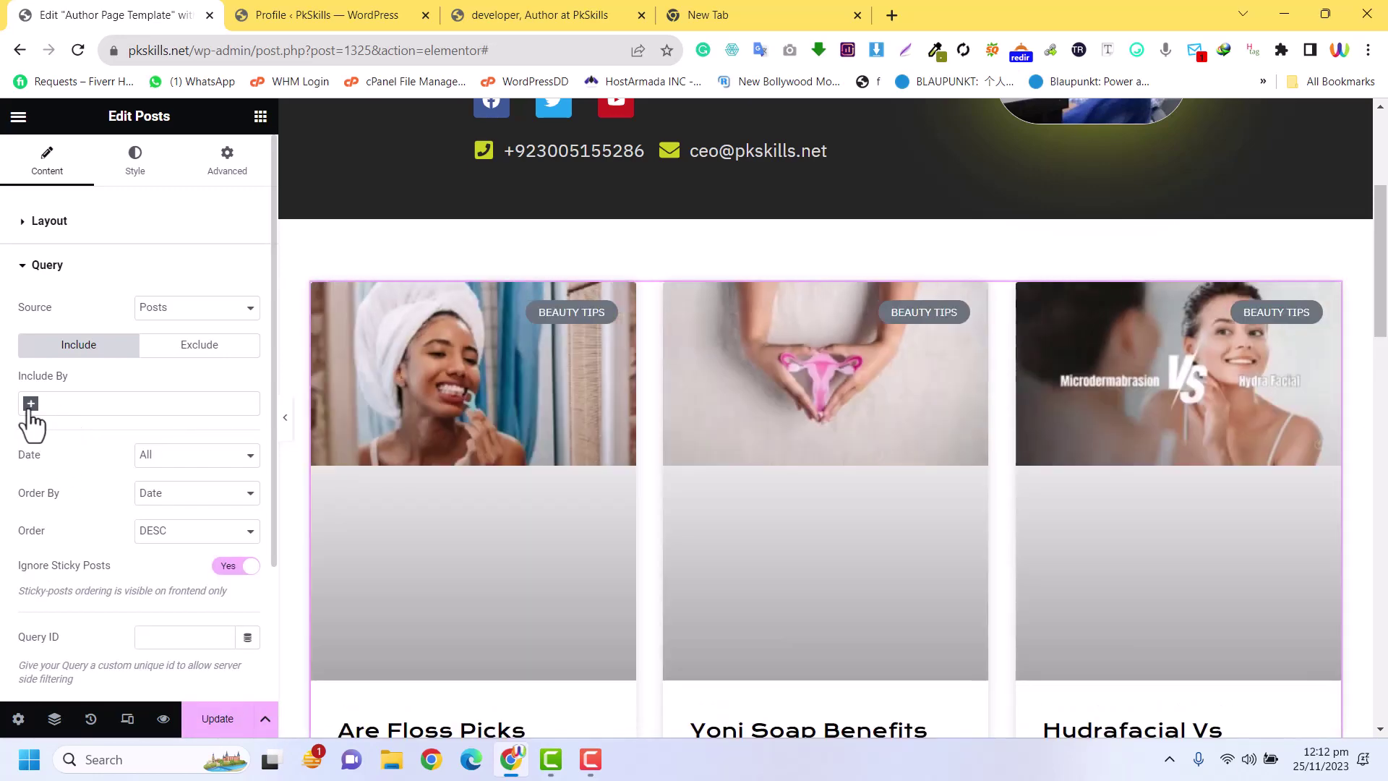
{"action": "left_click", "coordinate": [29, 409]}
{"action": "left_click", "coordinate": [49, 449]}
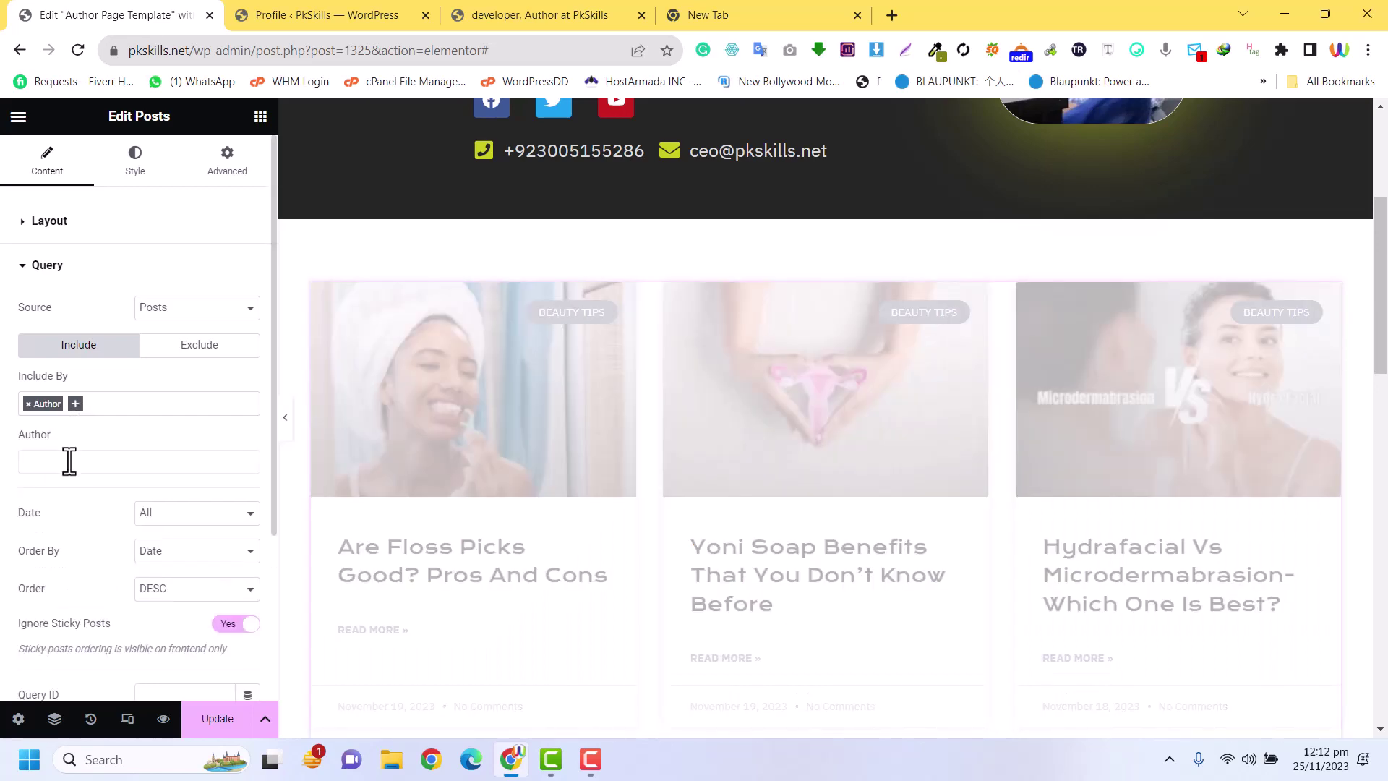
Select author 'developer' in the filter and update the template
{"action": "left_click", "coordinate": [68, 461]}
{"action": "type", "text": "dev"}
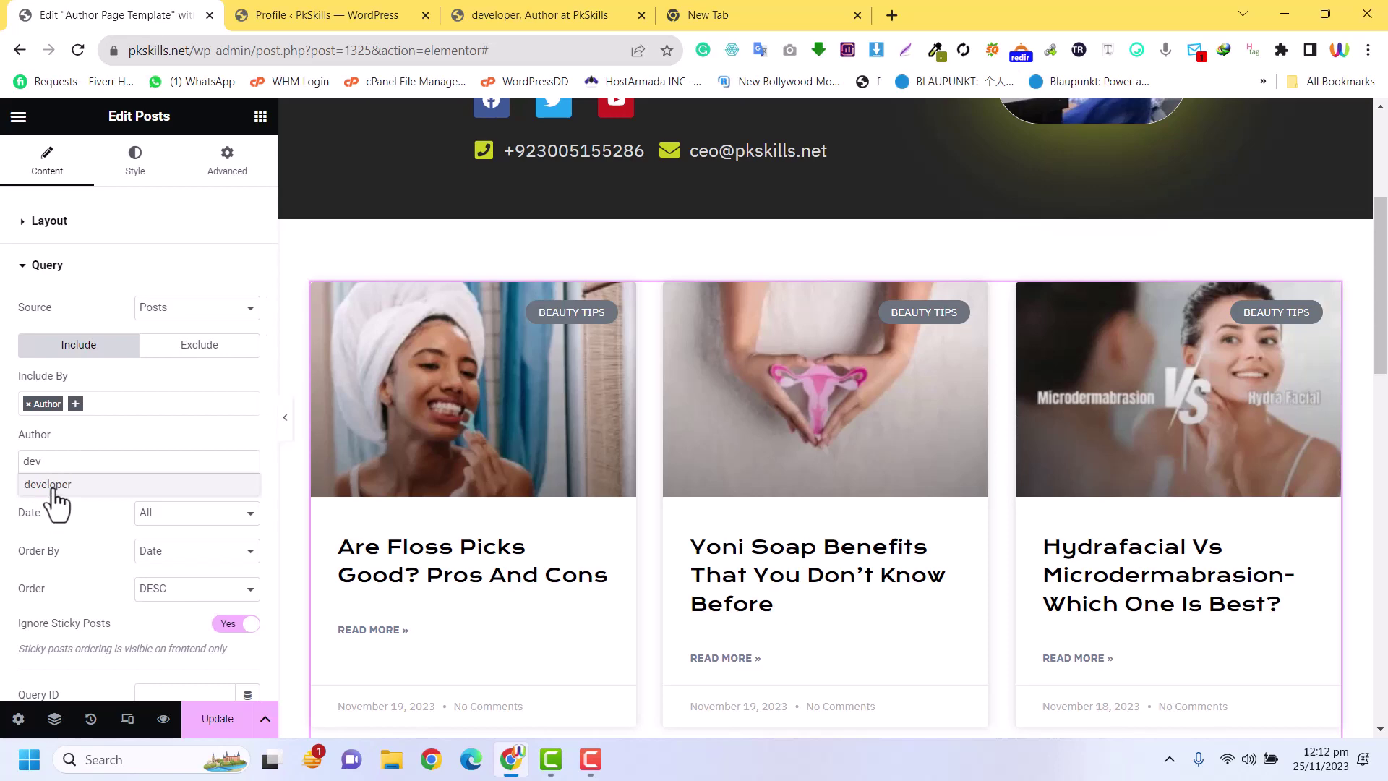
{"action": "left_click", "coordinate": [51, 485]}
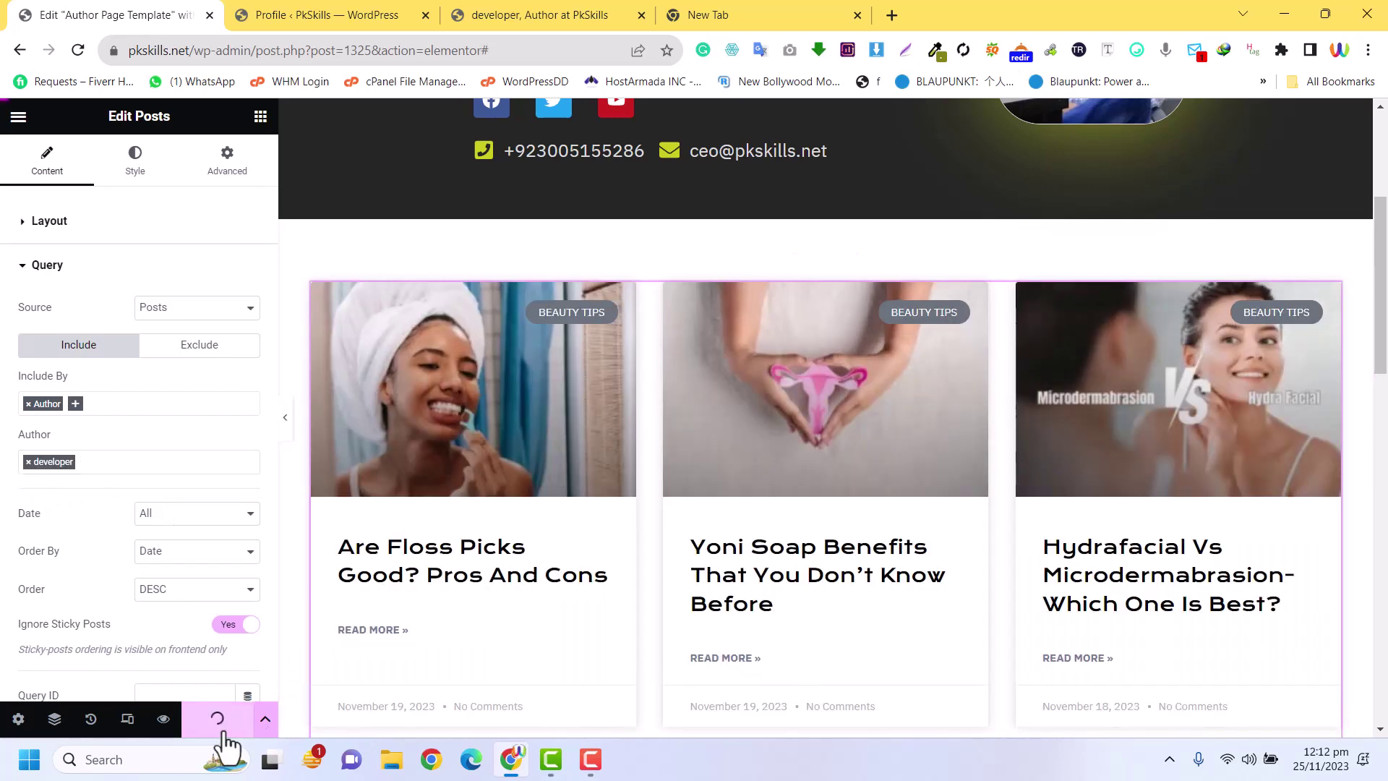
{"action": "left_click", "coordinate": [371, 13]}
{"action": "left_click", "coordinate": [510, 10]}
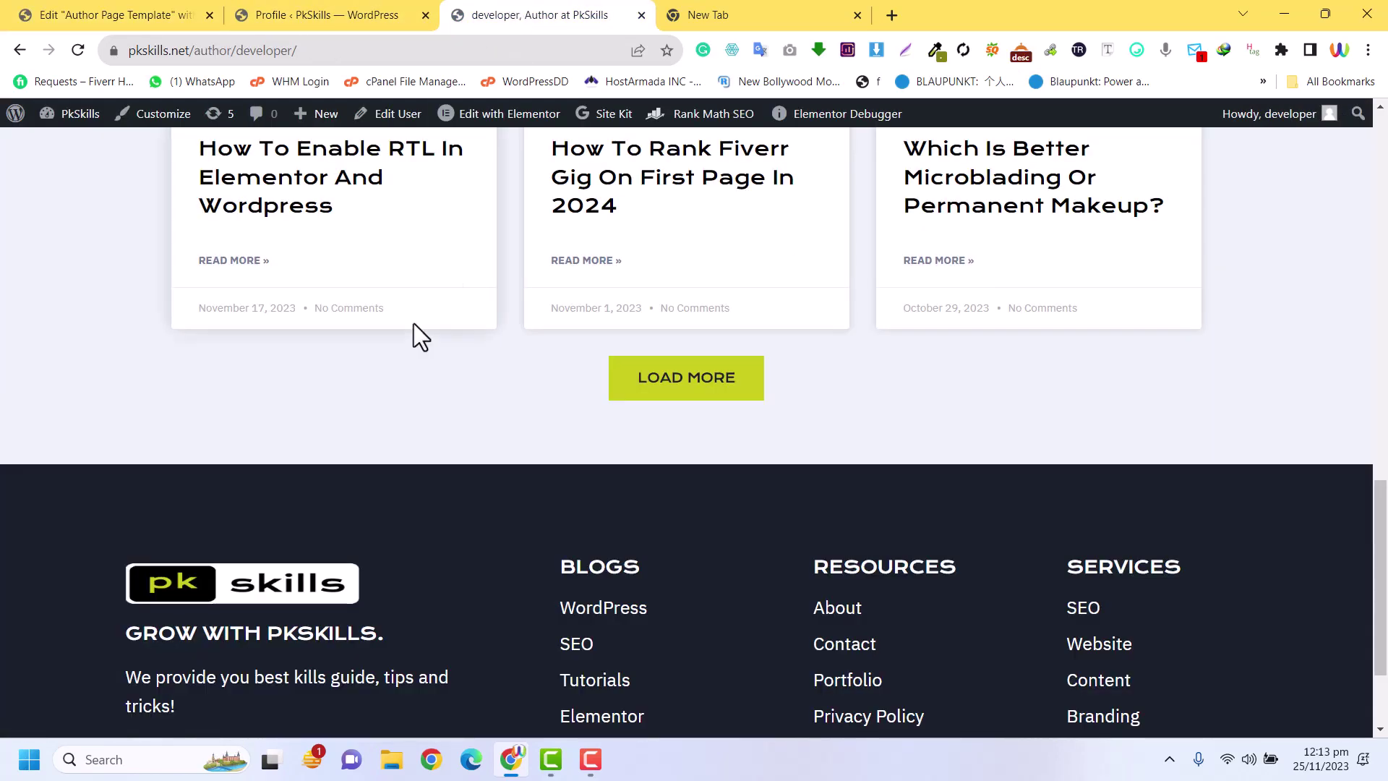
Reload the author page and scroll through the developer's post cards
{"action": "scroll", "coordinate": [413, 323], "scroll_direction": "up", "scroll_amount": 15}
{"action": "left_click", "coordinate": [72, 50]}
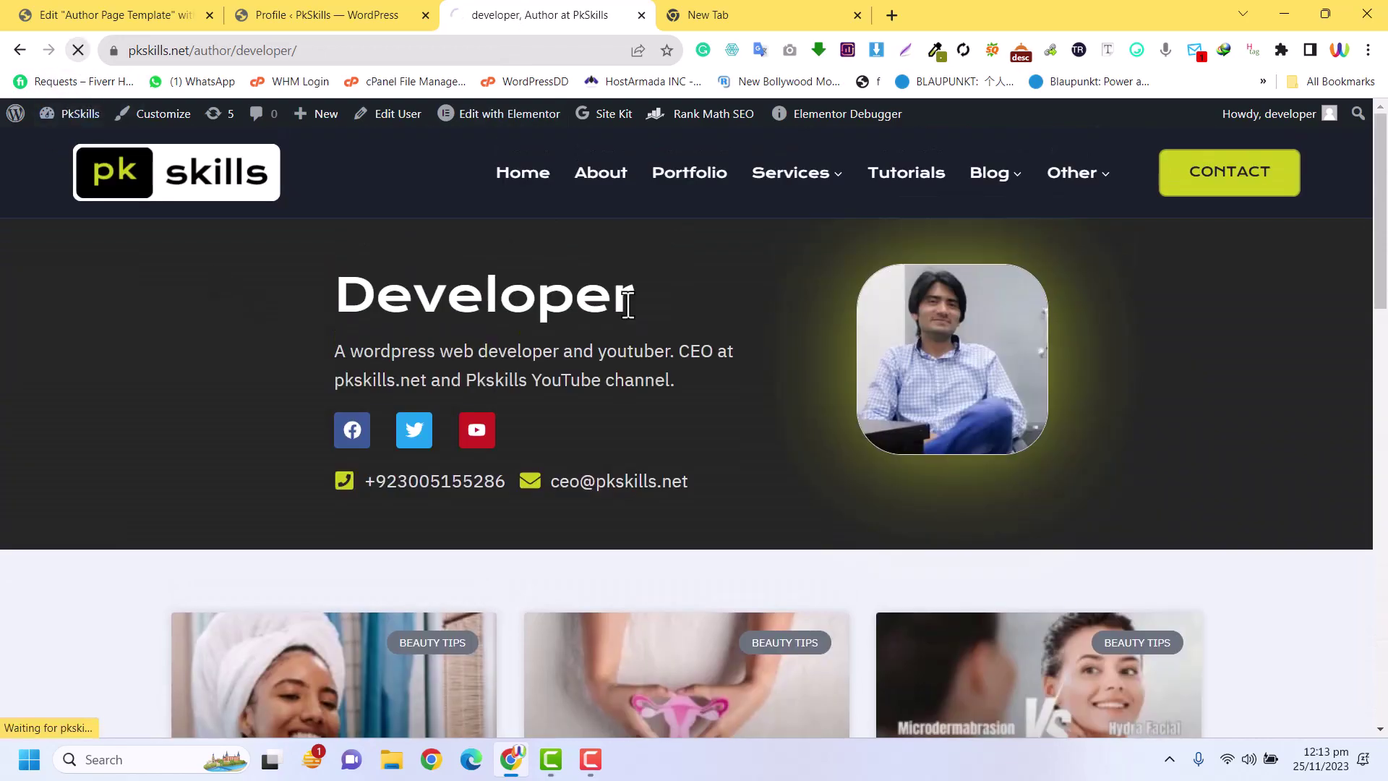
{"action": "scroll", "coordinate": [932, 407], "scroll_direction": "down", "scroll_amount": 4}
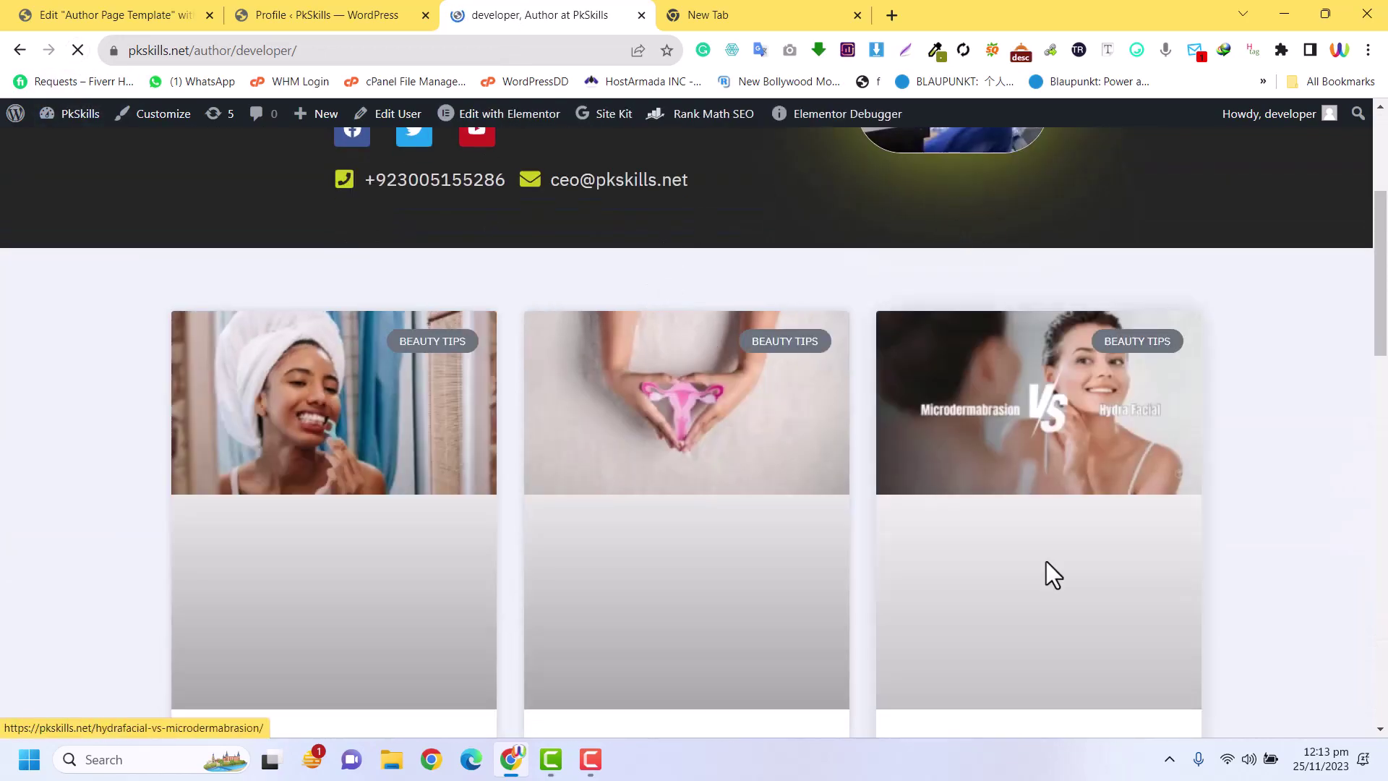
{"action": "scroll", "coordinate": [678, 406], "scroll_direction": "down", "scroll_amount": 12}
{"action": "scroll", "coordinate": [795, 456], "scroll_direction": "up", "scroll_amount": 12}
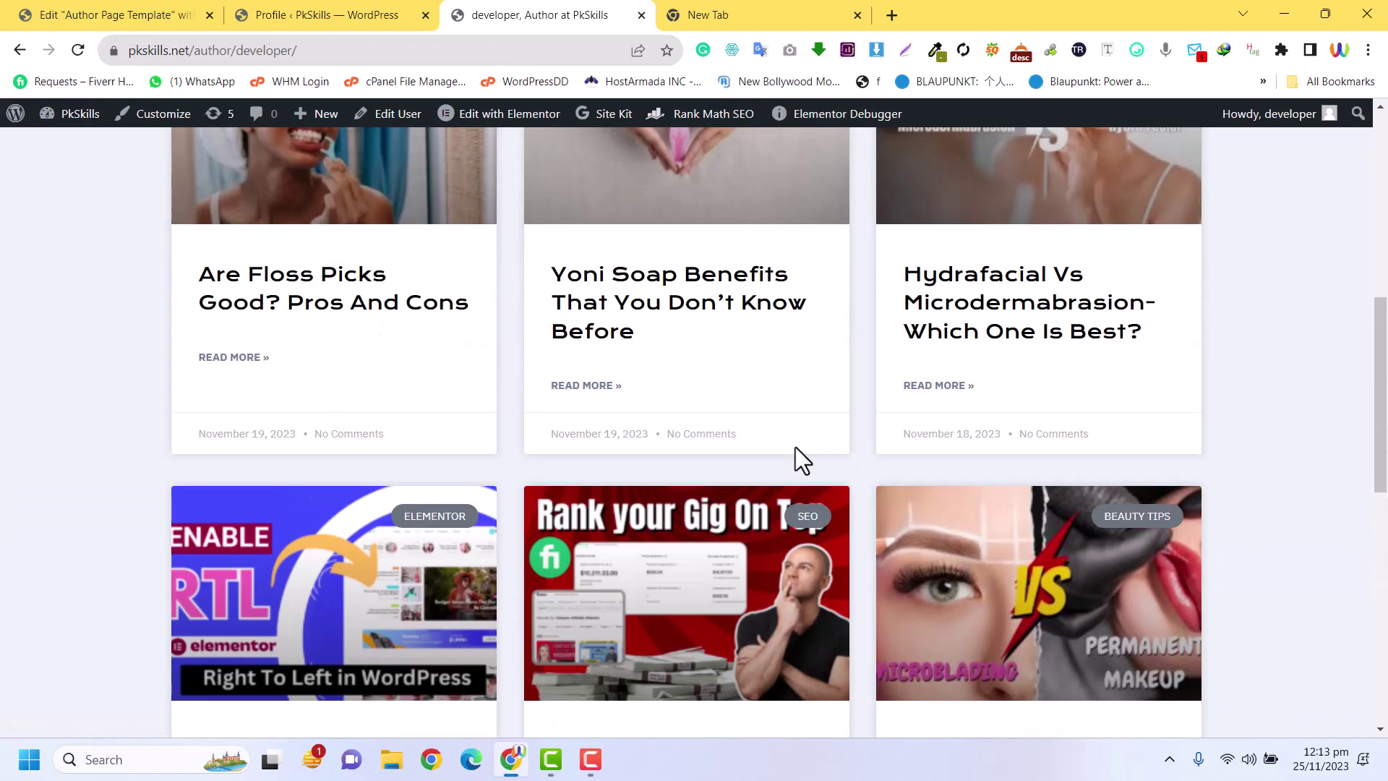
{"action": "scroll", "coordinate": [575, 499], "scroll_direction": "down", "scroll_amount": 4}
{"action": "scroll", "coordinate": [896, 557], "scroll_direction": "down", "scroll_amount": 4}
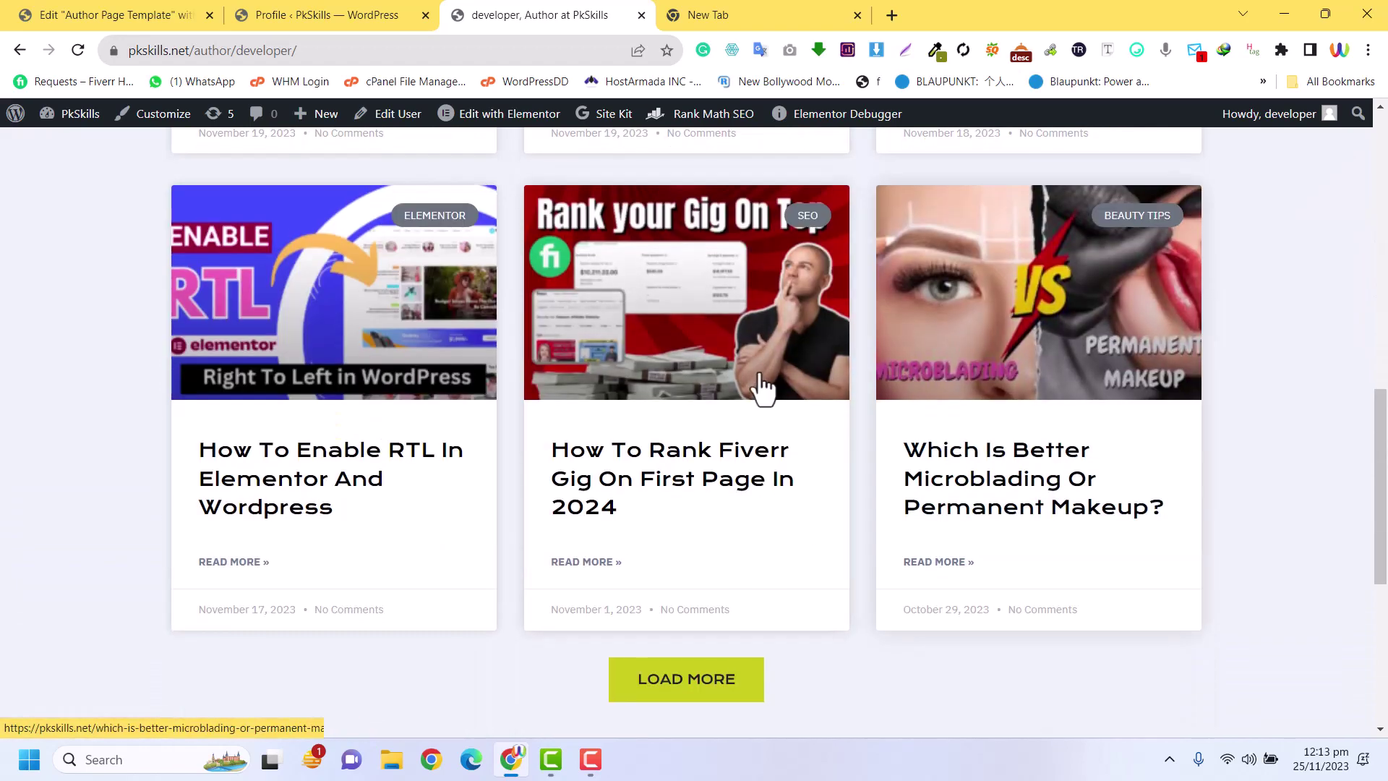
Fetch more post cards with Load More, then go to the Profile page
{"action": "left_click", "coordinate": [665, 684]}
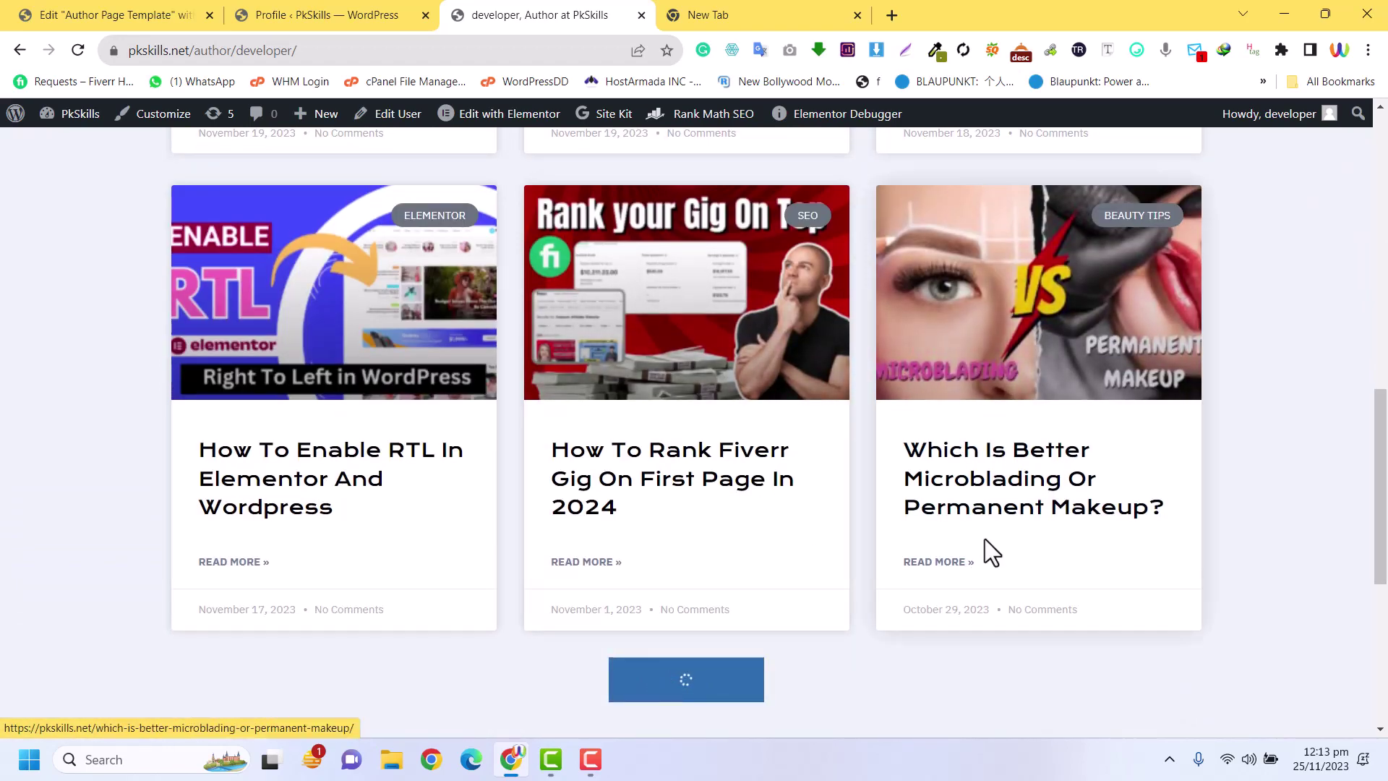
{"action": "scroll", "coordinate": [890, 496], "scroll_direction": "down", "scroll_amount": 5}
{"action": "scroll", "coordinate": [588, 274], "scroll_direction": "down", "scroll_amount": 10}
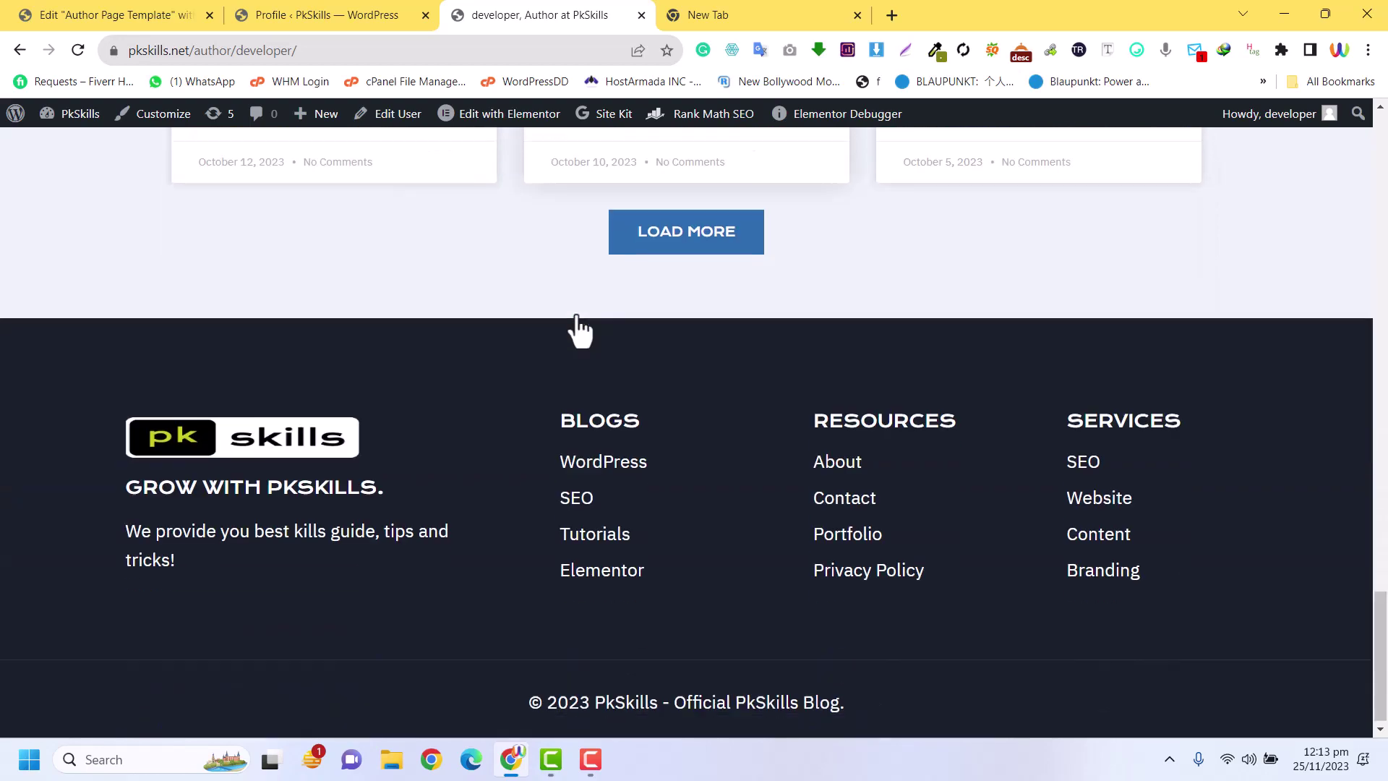
{"action": "scroll", "coordinate": [578, 340], "scroll_direction": "up", "scroll_amount": 20}
{"action": "scroll", "coordinate": [861, 362], "scroll_direction": "down", "scroll_amount": 8}
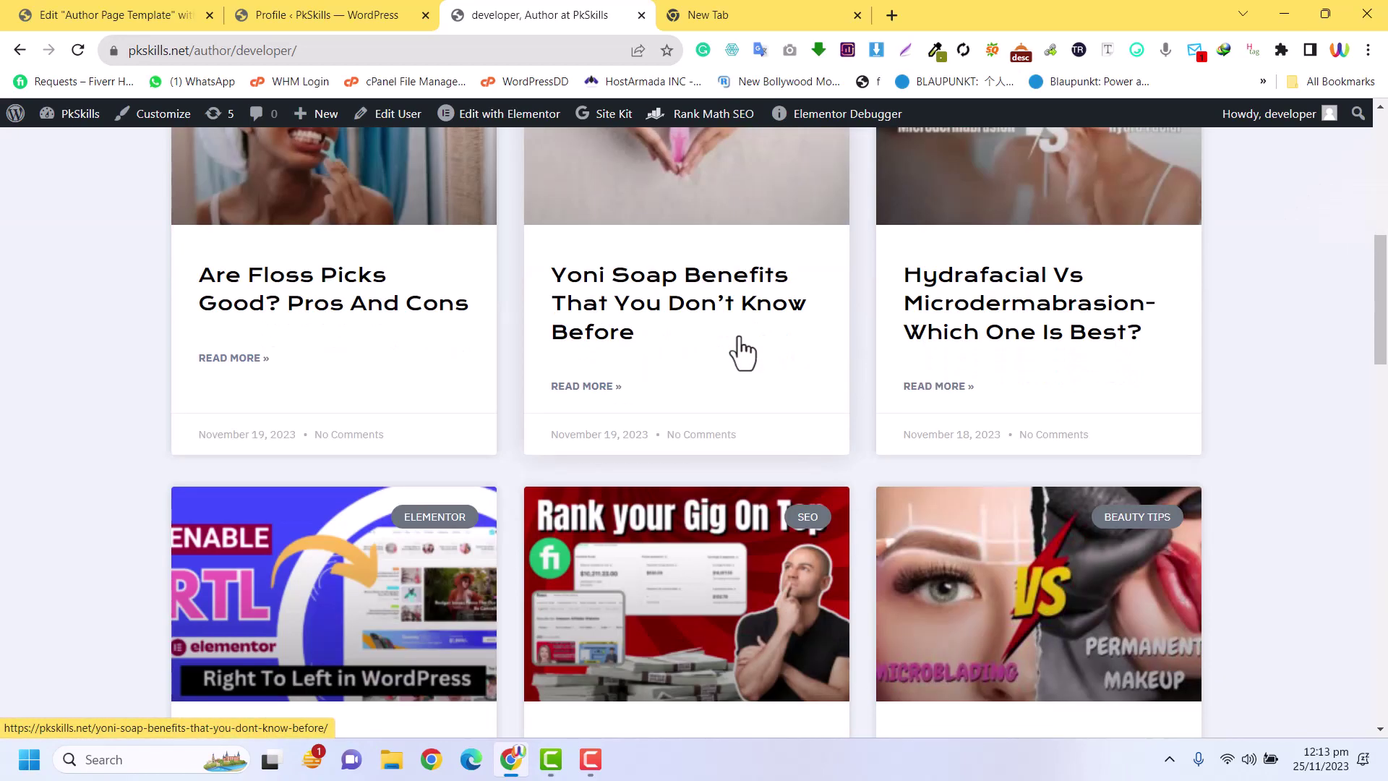
{"action": "scroll", "coordinate": [743, 352], "scroll_direction": "down", "scroll_amount": 5}
{"action": "left_click", "coordinate": [381, 13]}
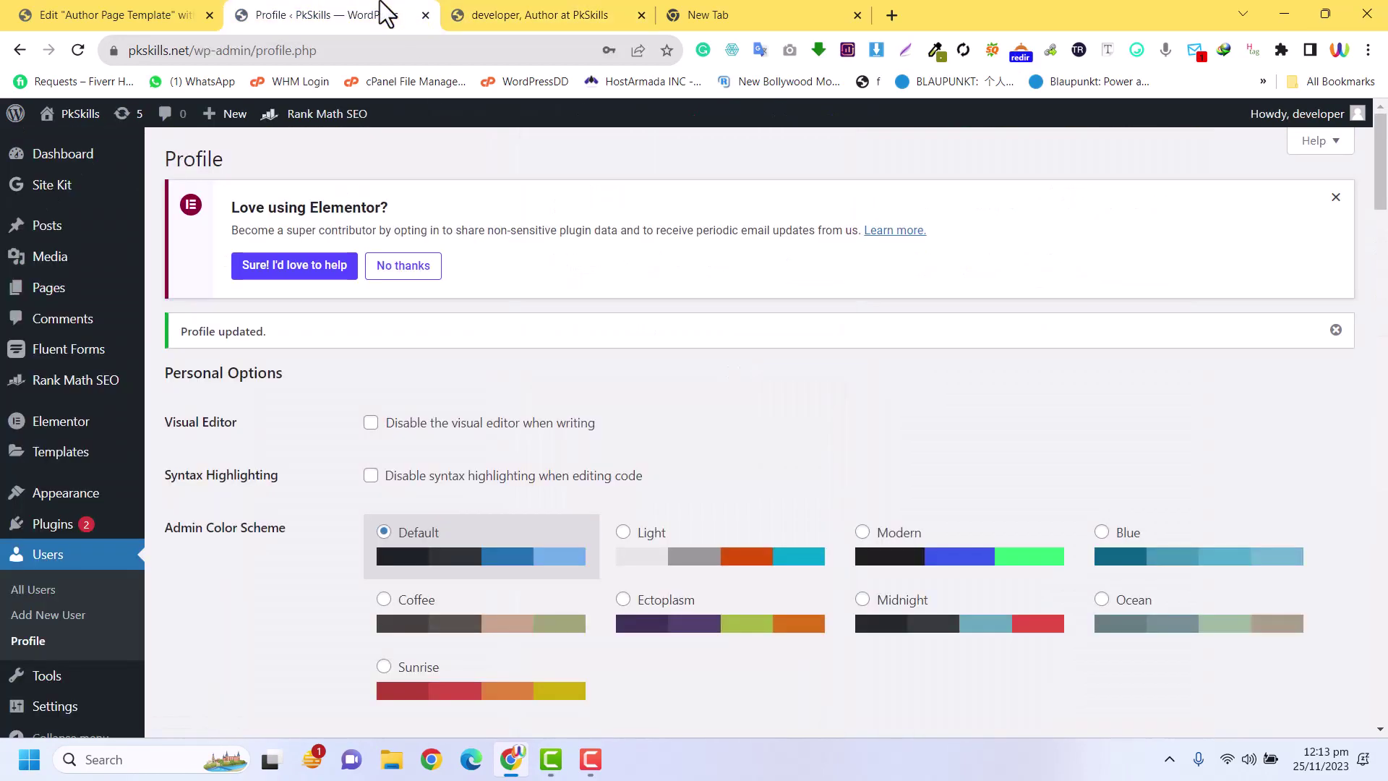
Back in the template editor, open the Posts widget's Style > Card settings
{"action": "left_click", "coordinate": [118, 13]}
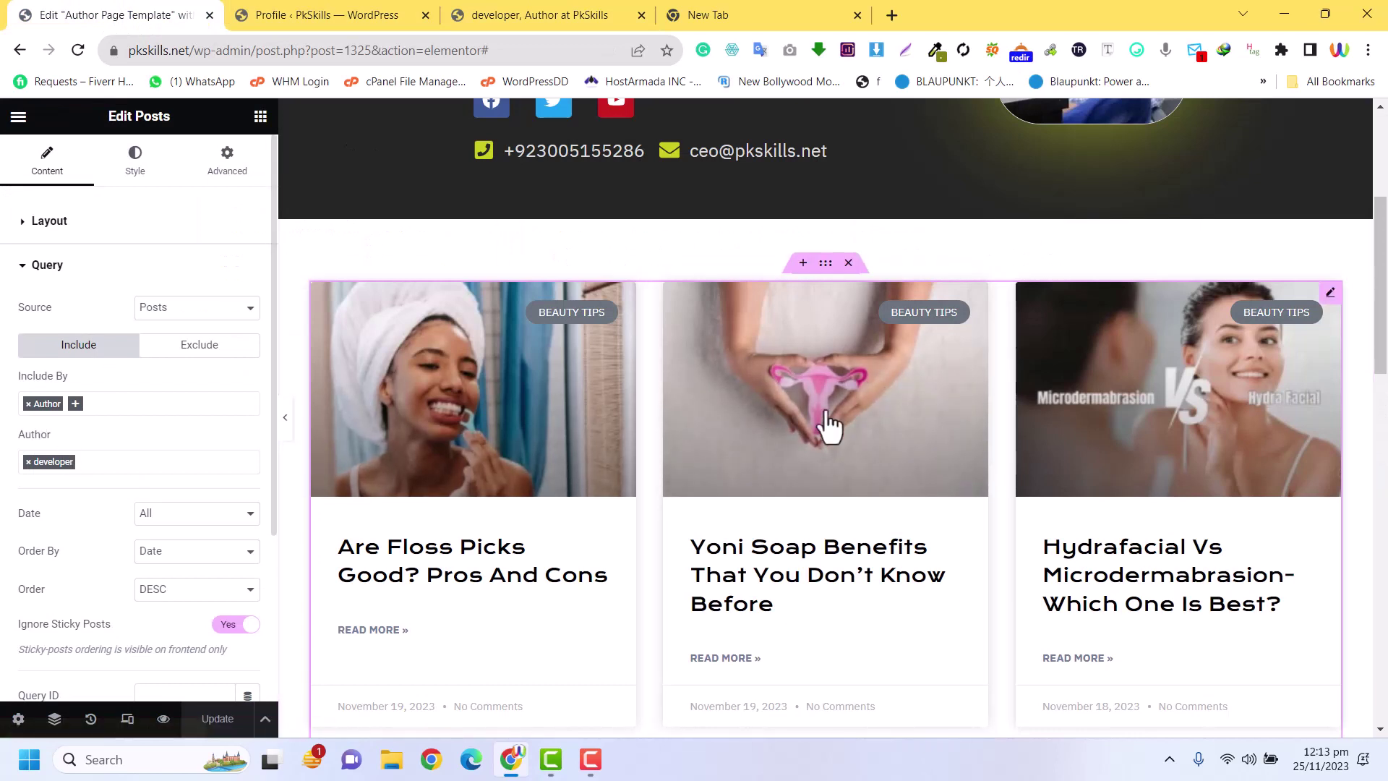
{"action": "left_click", "coordinate": [63, 222]}
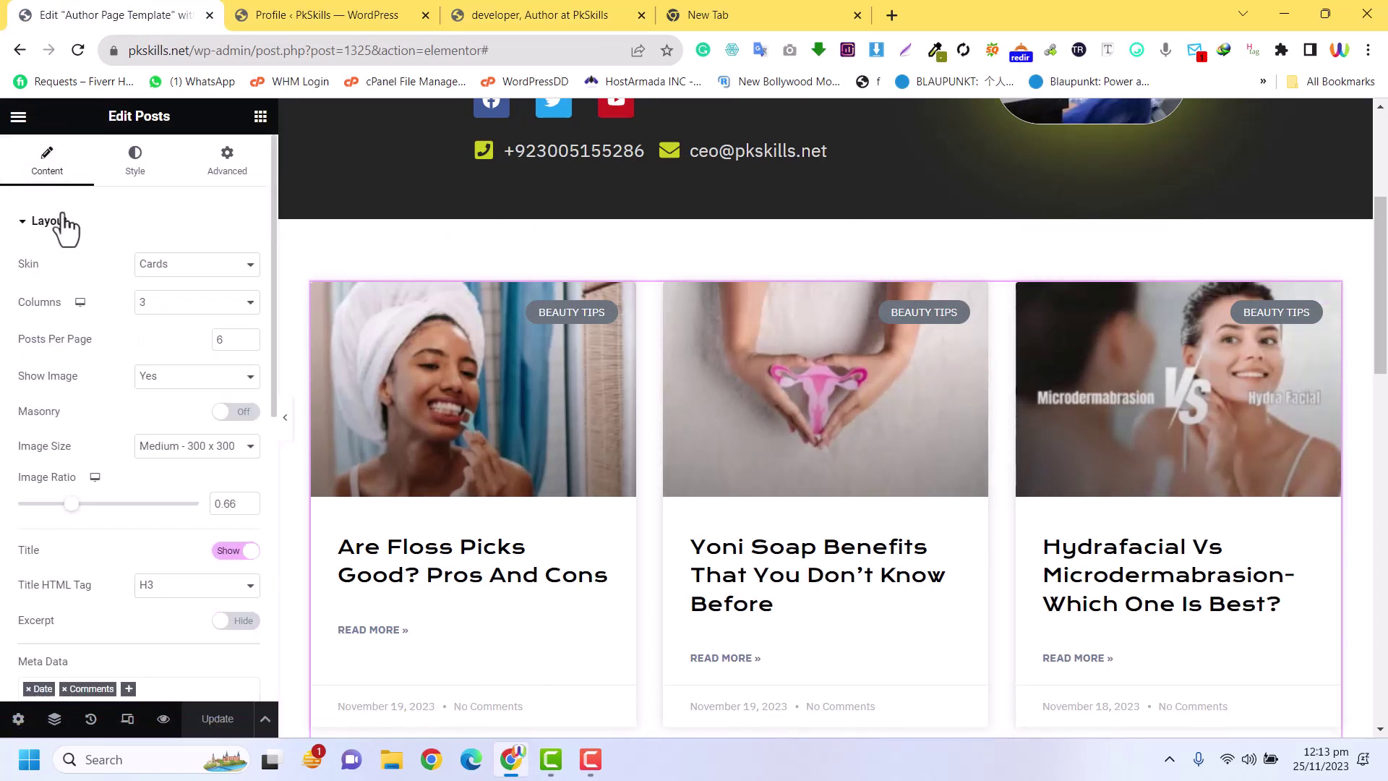
{"action": "scroll", "coordinate": [119, 354], "scroll_direction": "down", "scroll_amount": 5}
{"action": "scroll", "coordinate": [119, 354], "scroll_direction": "up", "scroll_amount": 5}
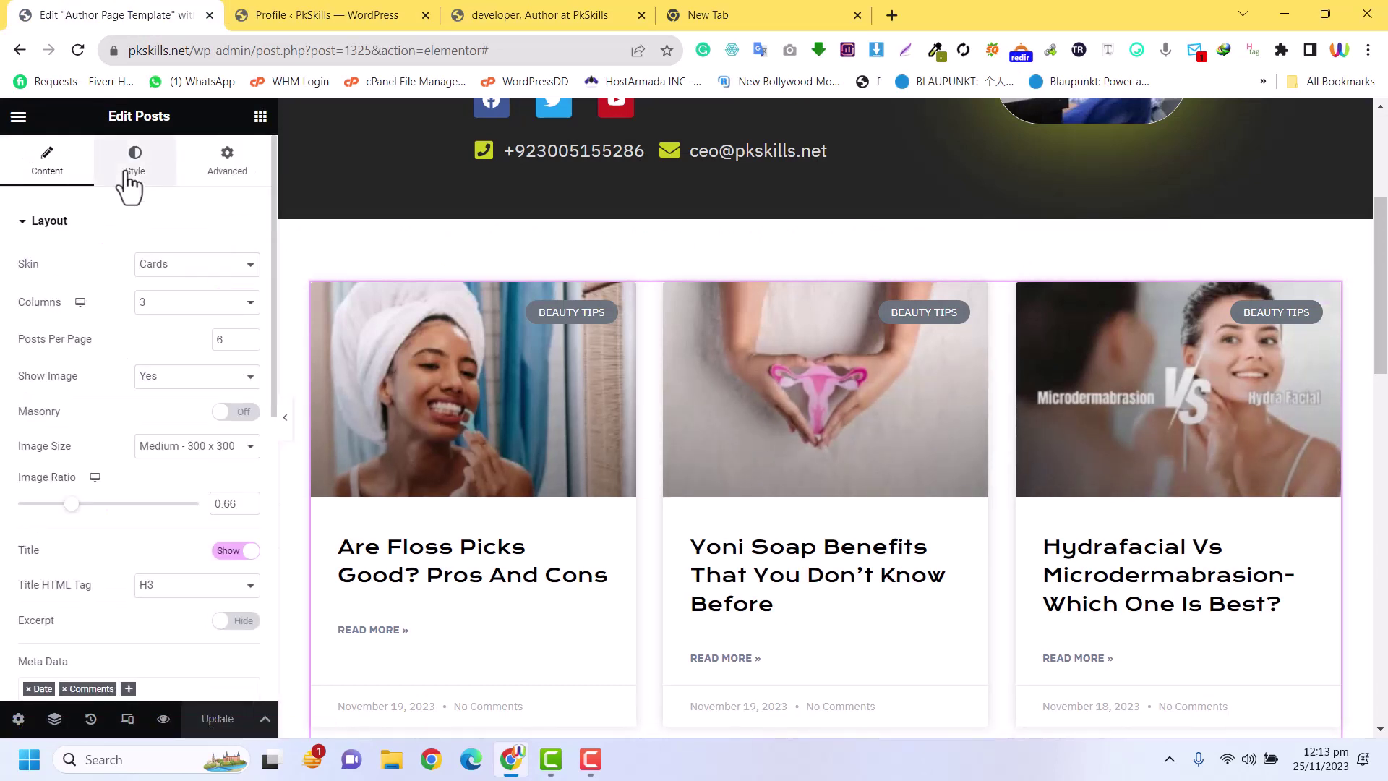
{"action": "left_click", "coordinate": [128, 173]}
{"action": "left_click", "coordinate": [40, 454]}
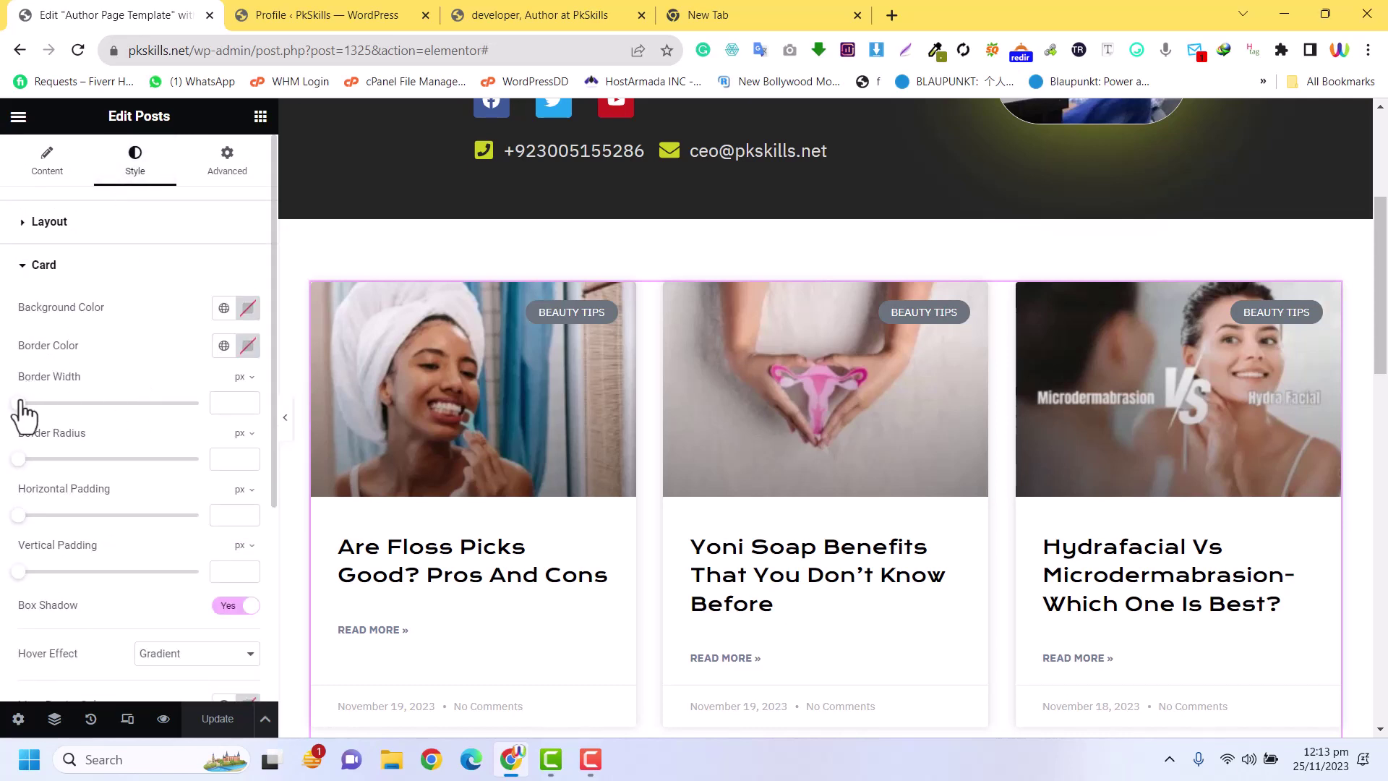
Set the card border width to 1 px and border radius to 20 px
{"action": "left_click_drag", "start_coordinate": [21, 402], "coordinate": [65, 406]}
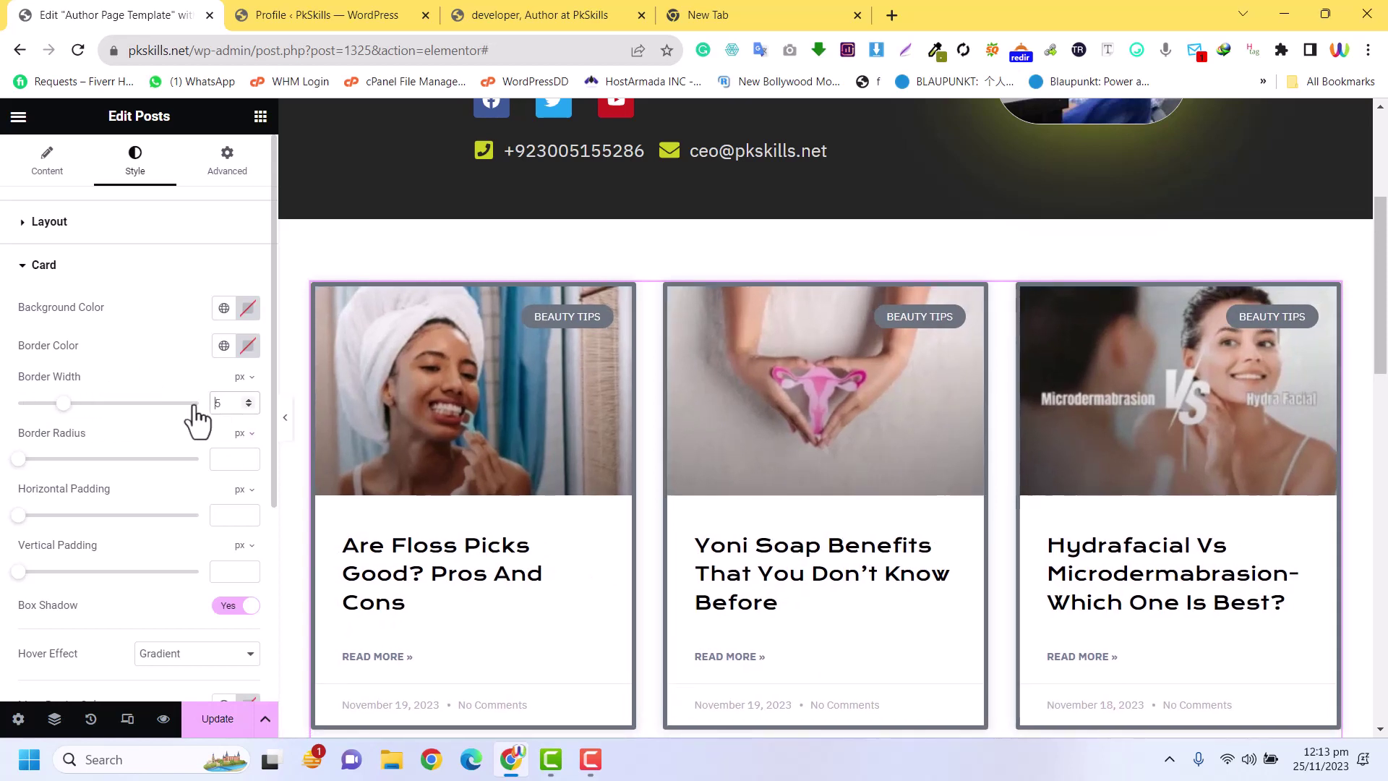
{"action": "double_click", "coordinate": [217, 403]}
{"action": "type", "text": "1"}
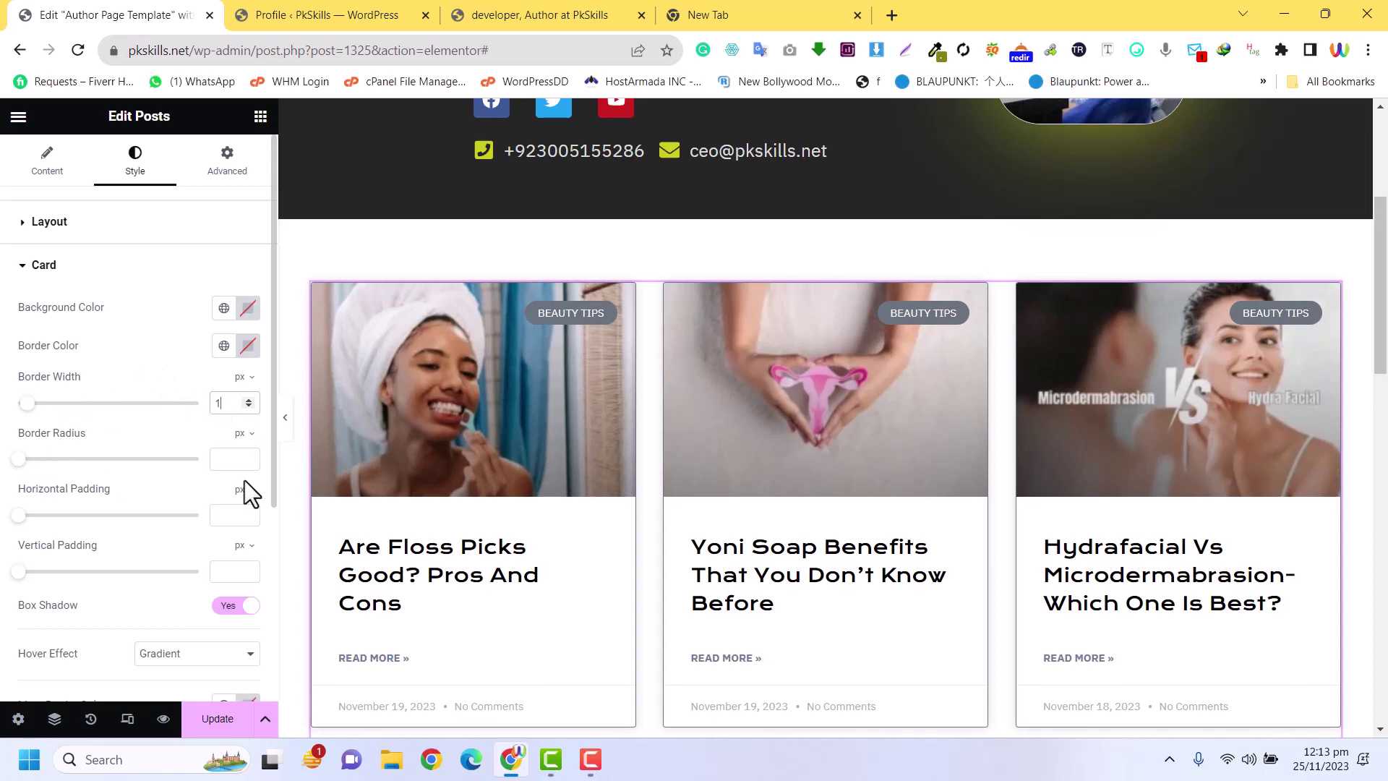
{"action": "left_click", "coordinate": [225, 459]}
{"action": "type", "text": "20"}
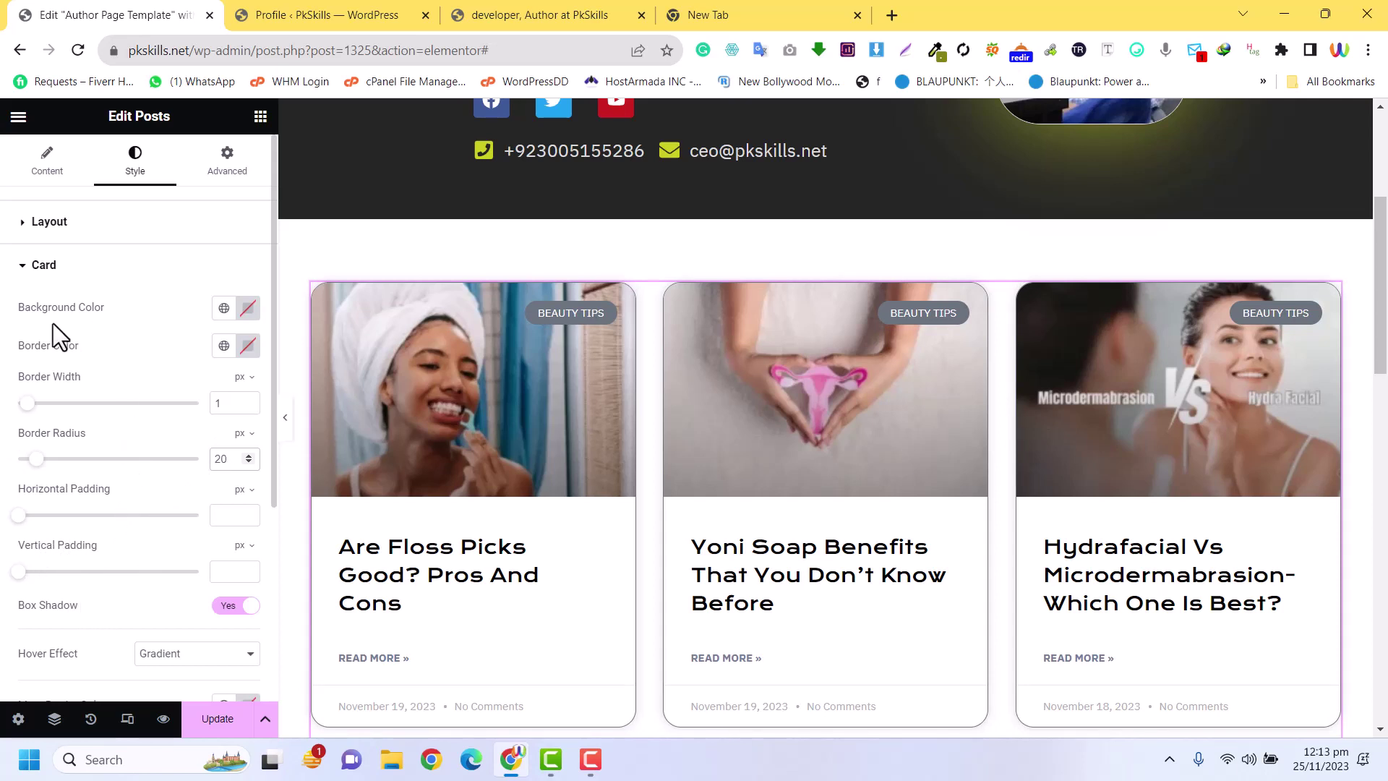
{"action": "scroll", "coordinate": [132, 445], "scroll_direction": "down", "scroll_amount": 4}
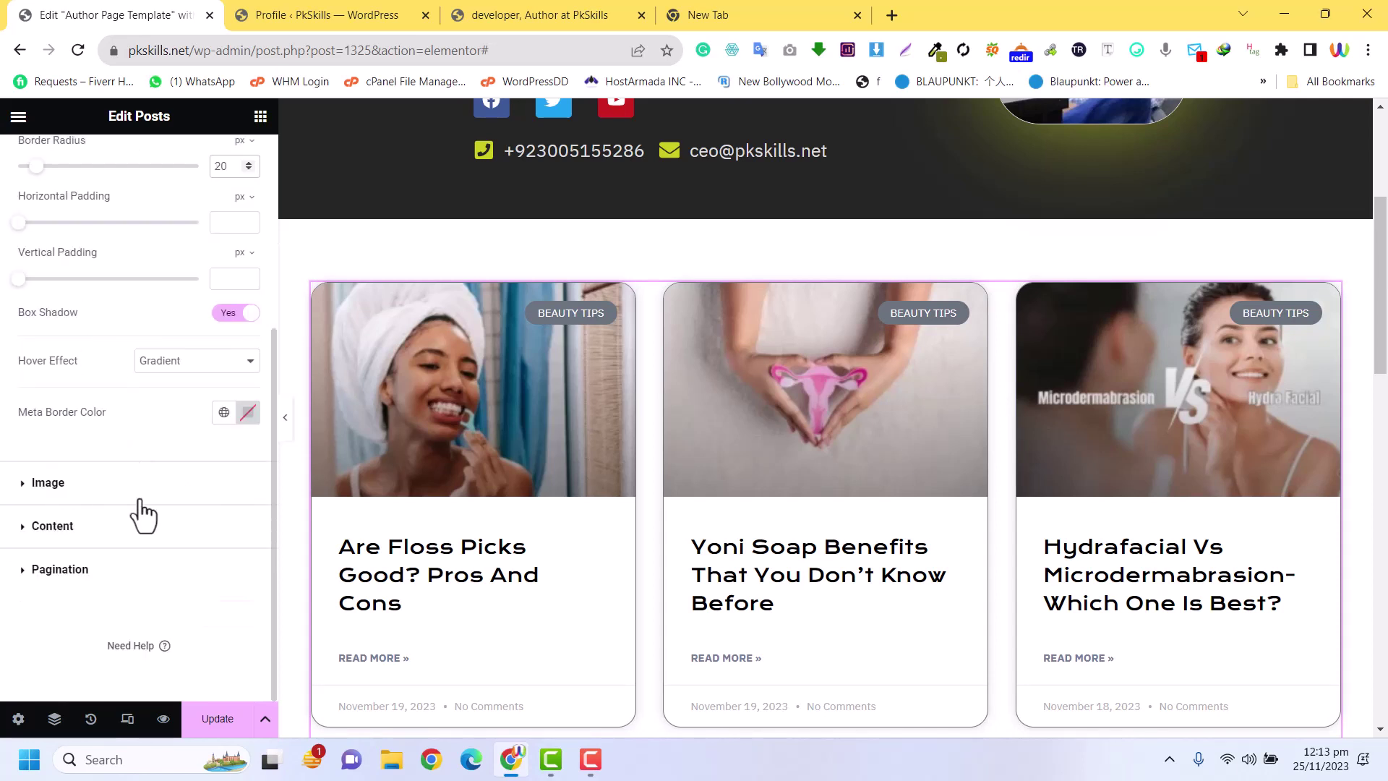
{"action": "scroll", "coordinate": [50, 282], "scroll_direction": "up", "scroll_amount": 4}
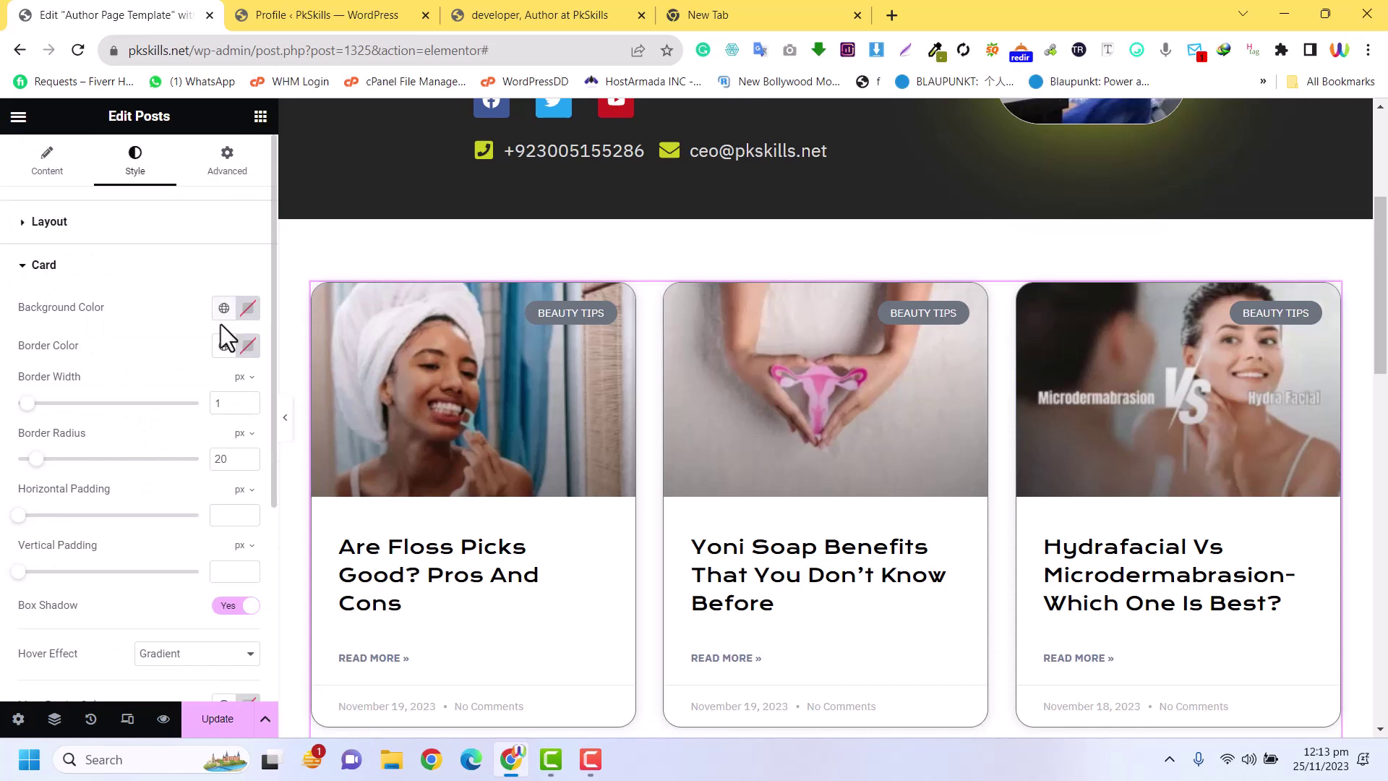
Make the card border the Theme Accent colour and give cards a dark grey background
{"action": "left_click", "coordinate": [224, 346]}
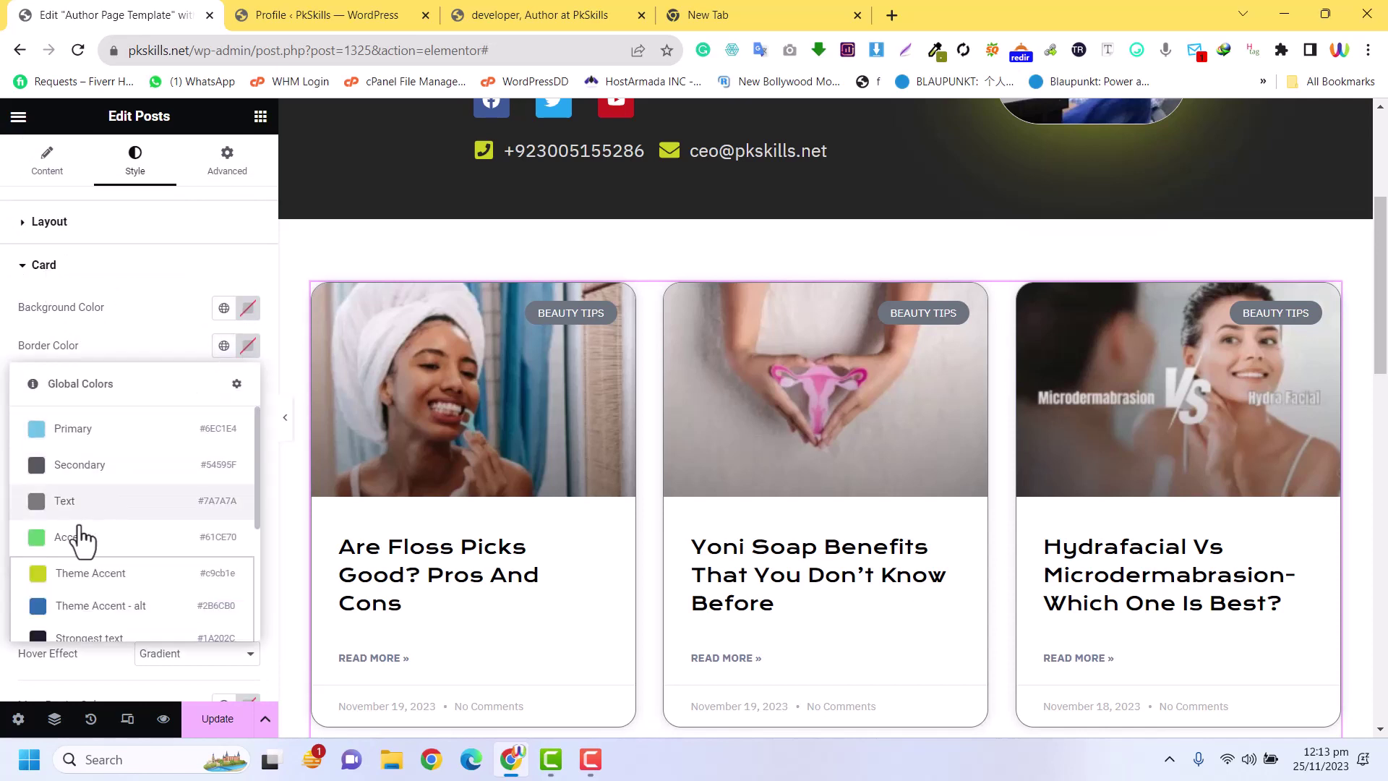
{"action": "left_click", "coordinate": [82, 575]}
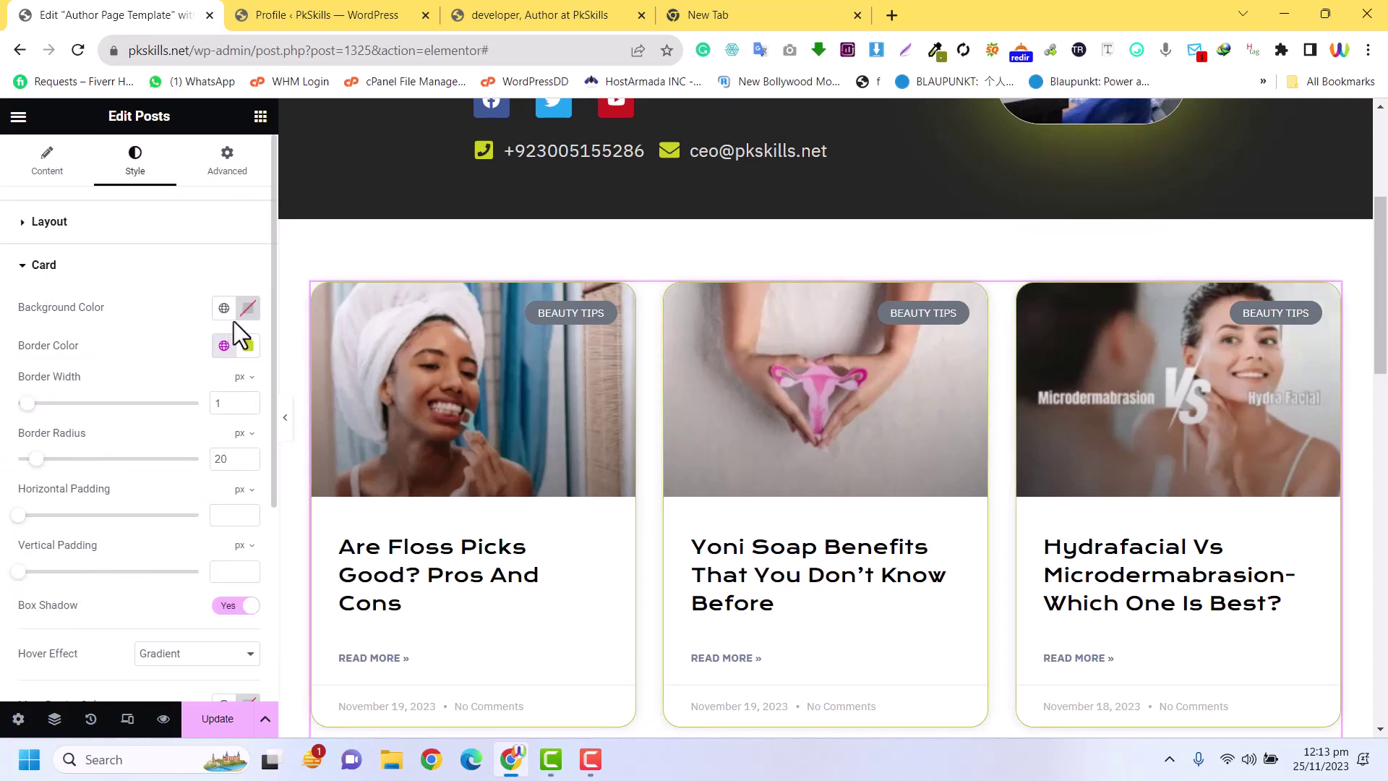
{"action": "left_click", "coordinate": [248, 309]}
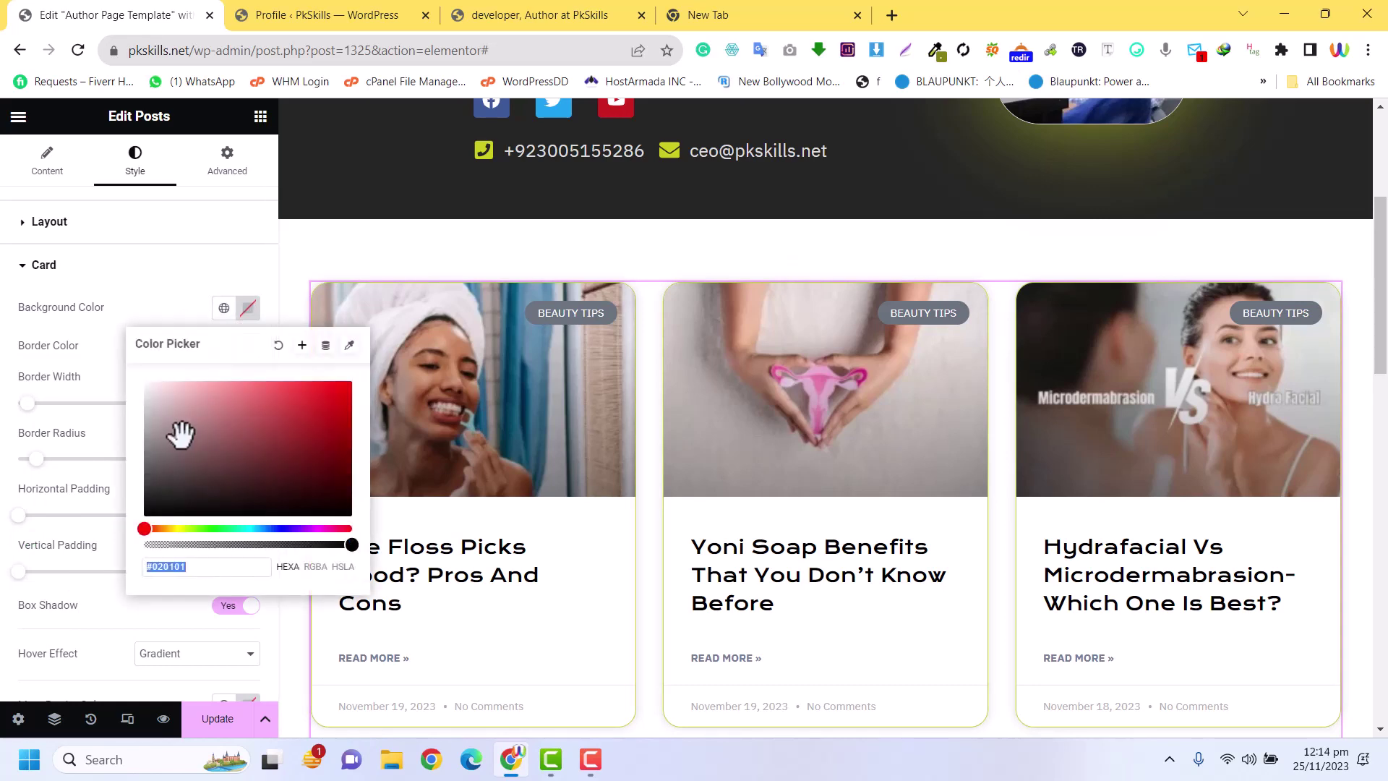
{"action": "left_click", "coordinate": [148, 490]}
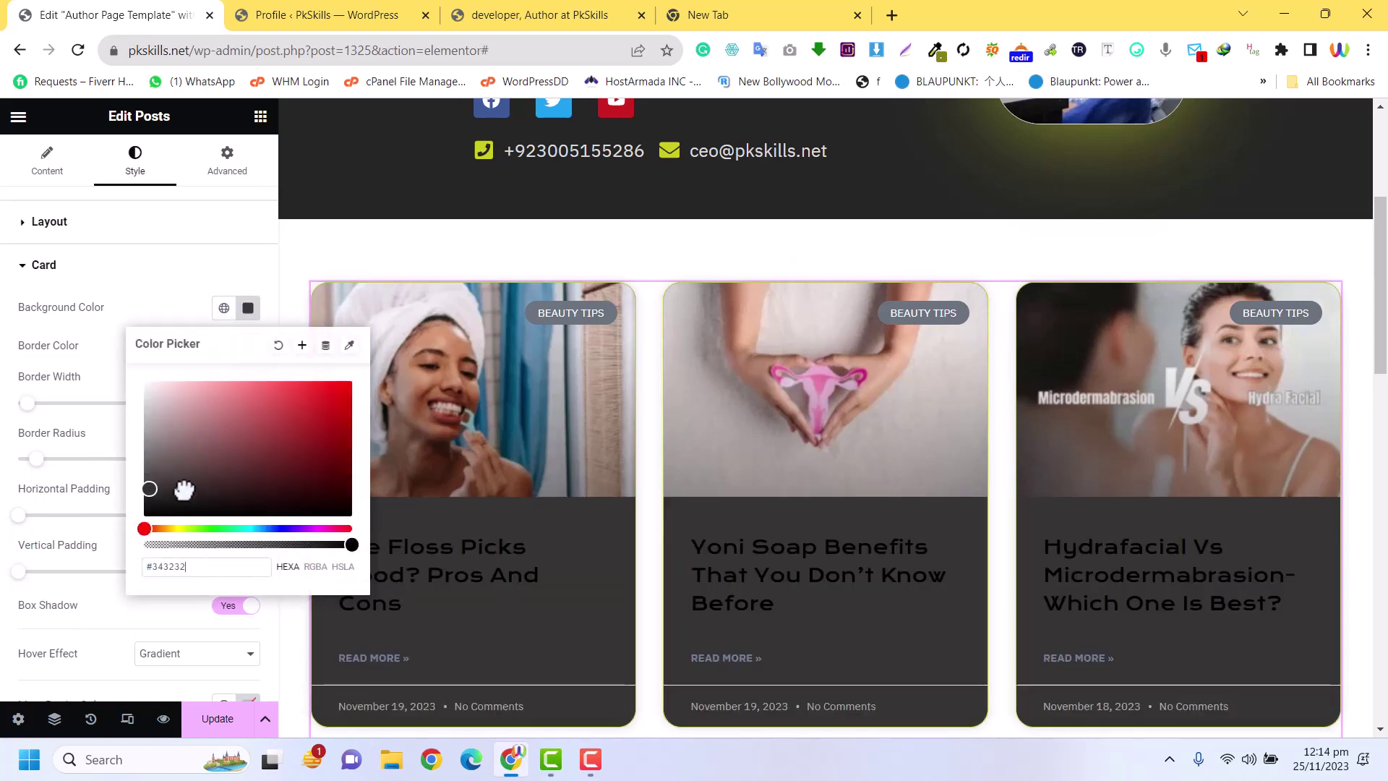
Lighten the card background to near-white #FBFBFB and update the template
{"action": "scroll", "coordinate": [882, 468], "scroll_direction": "down", "scroll_amount": 8}
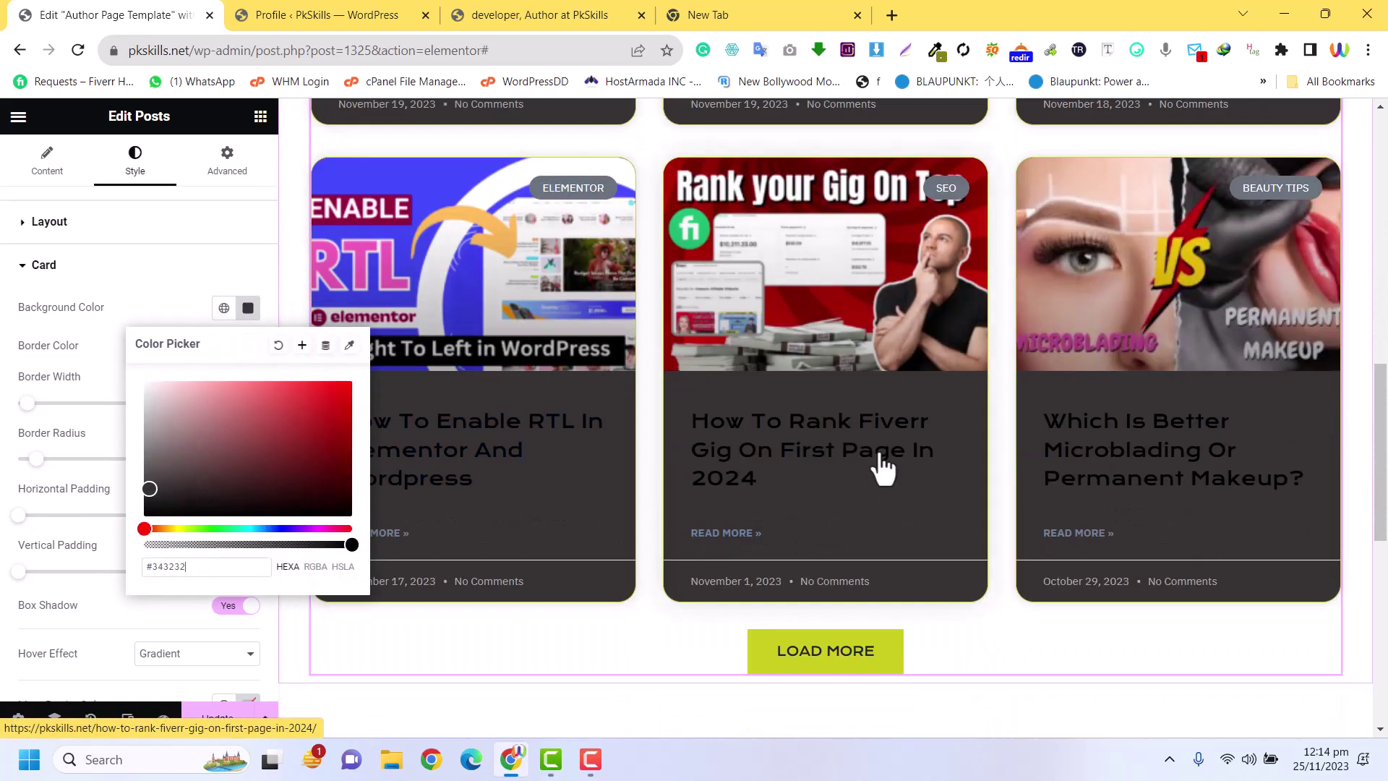
{"action": "scroll", "coordinate": [882, 466], "scroll_direction": "up", "scroll_amount": 12}
{"action": "scroll", "coordinate": [883, 461], "scroll_direction": "down", "scroll_amount": 8}
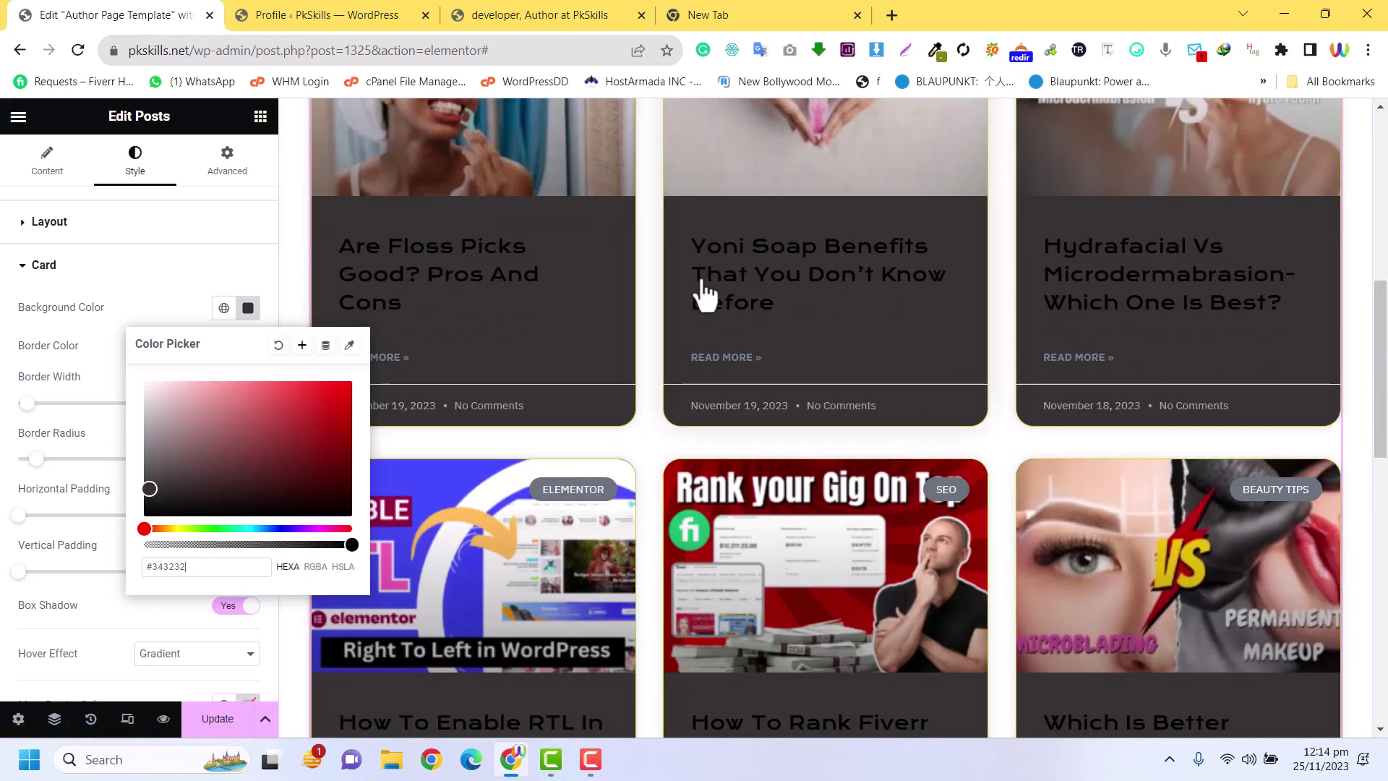
{"action": "scroll", "coordinate": [681, 393], "scroll_direction": "up", "scroll_amount": 8}
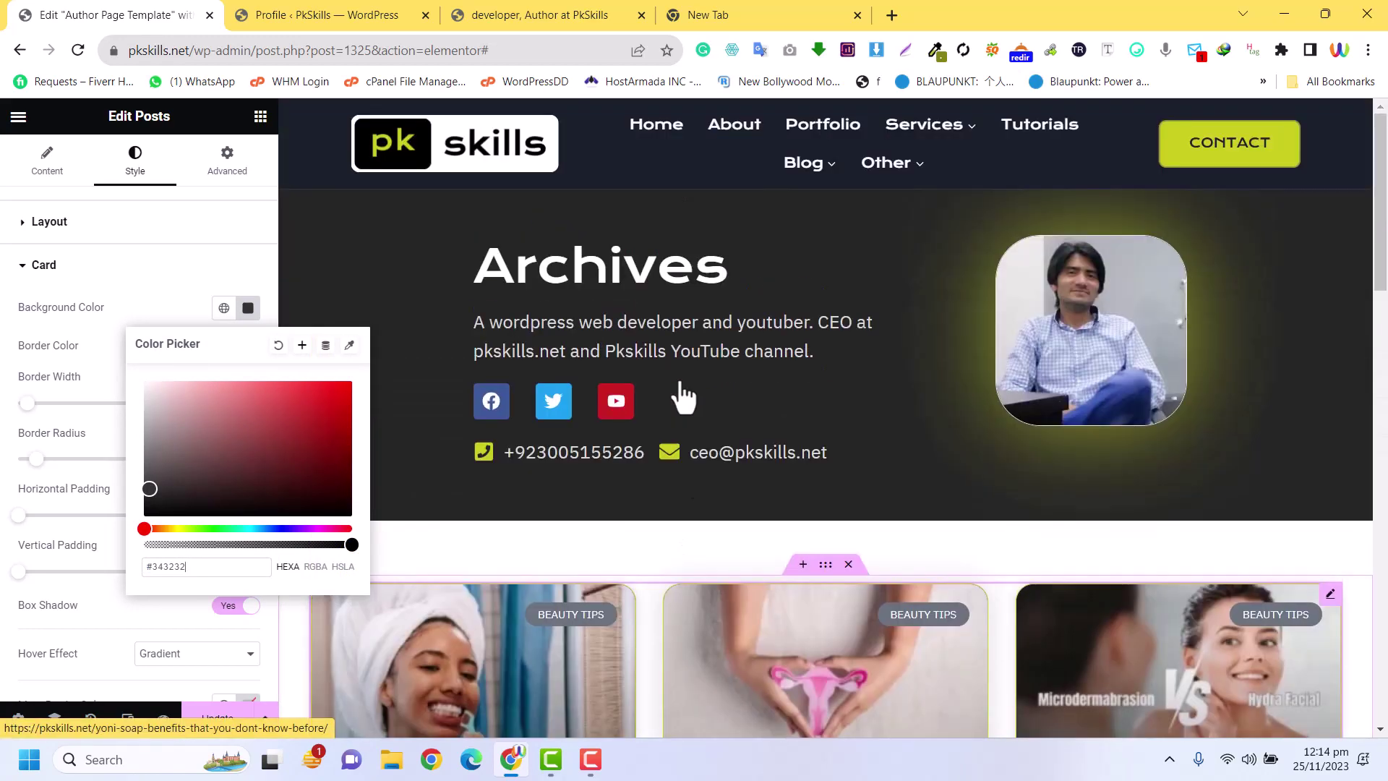
{"action": "scroll", "coordinate": [682, 393], "scroll_direction": "down", "scroll_amount": 4}
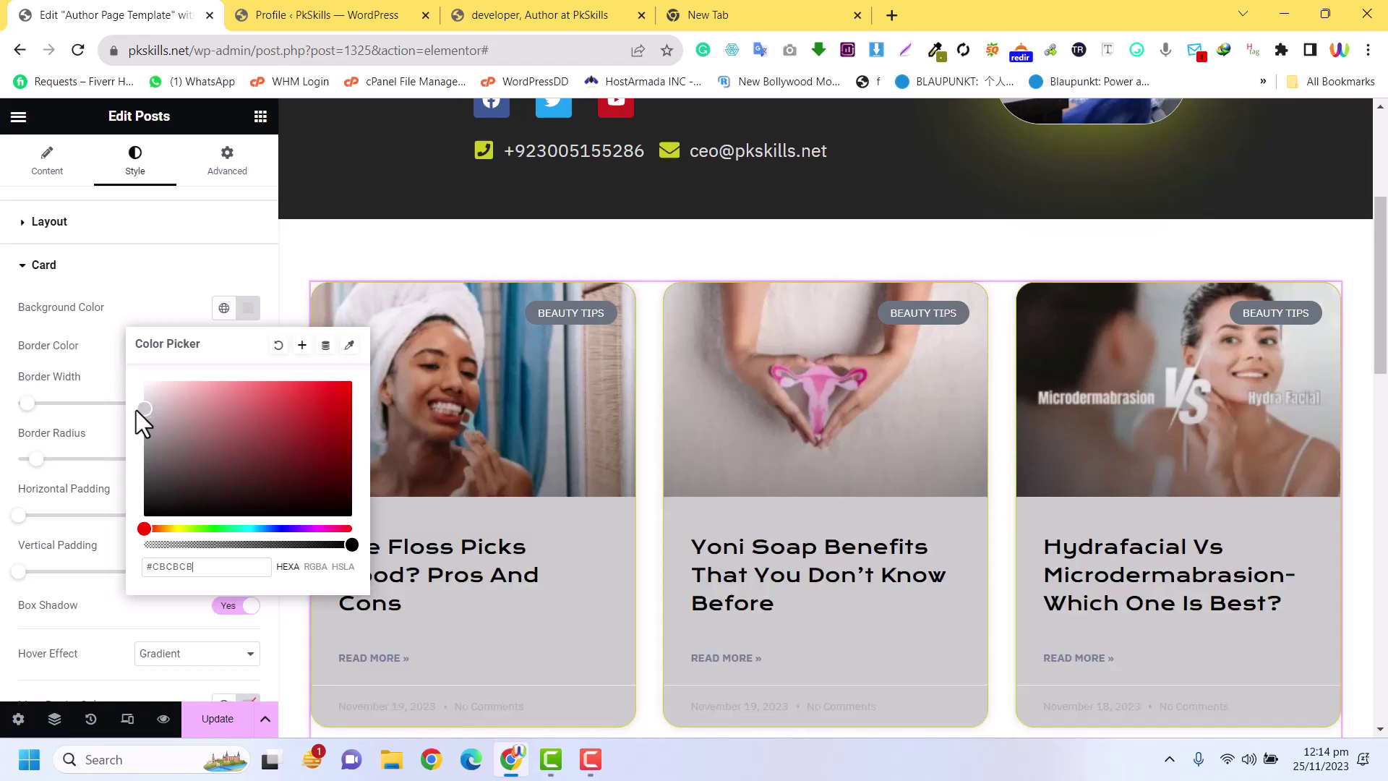
{"action": "left_click_drag", "start_coordinate": [136, 410], "coordinate": [123, 384]}
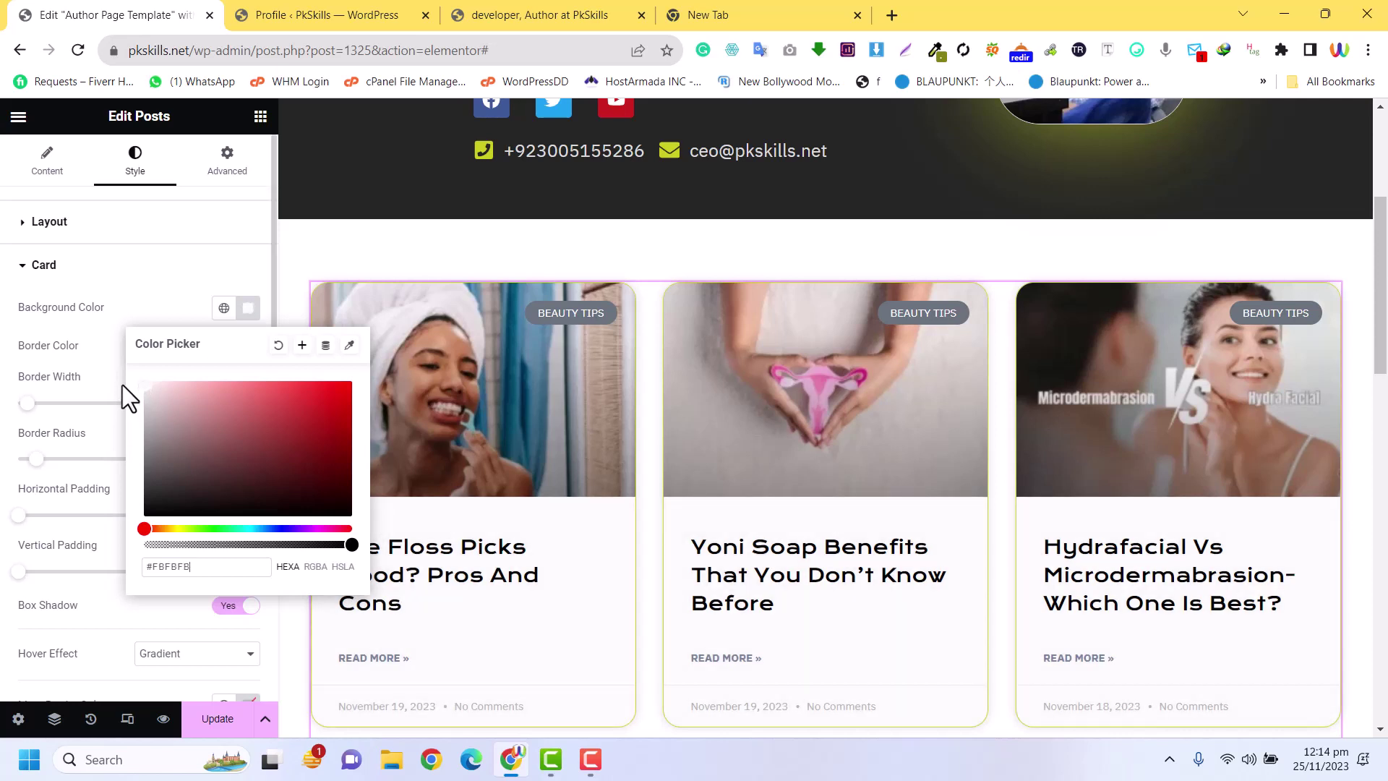
{"action": "left_click", "coordinate": [212, 727]}
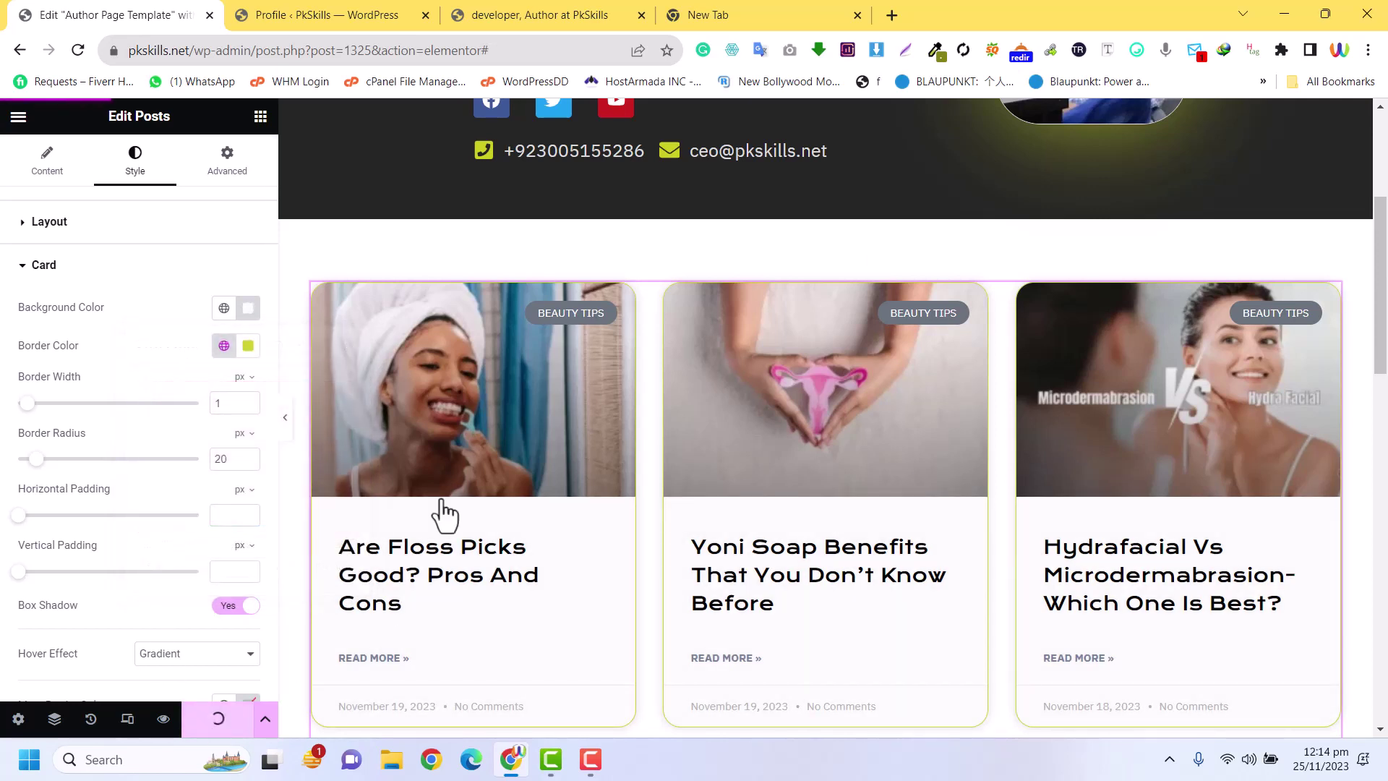
Reload the developer author page to see the light, accent-bordered rounded cards
{"action": "left_click", "coordinate": [506, 12]}
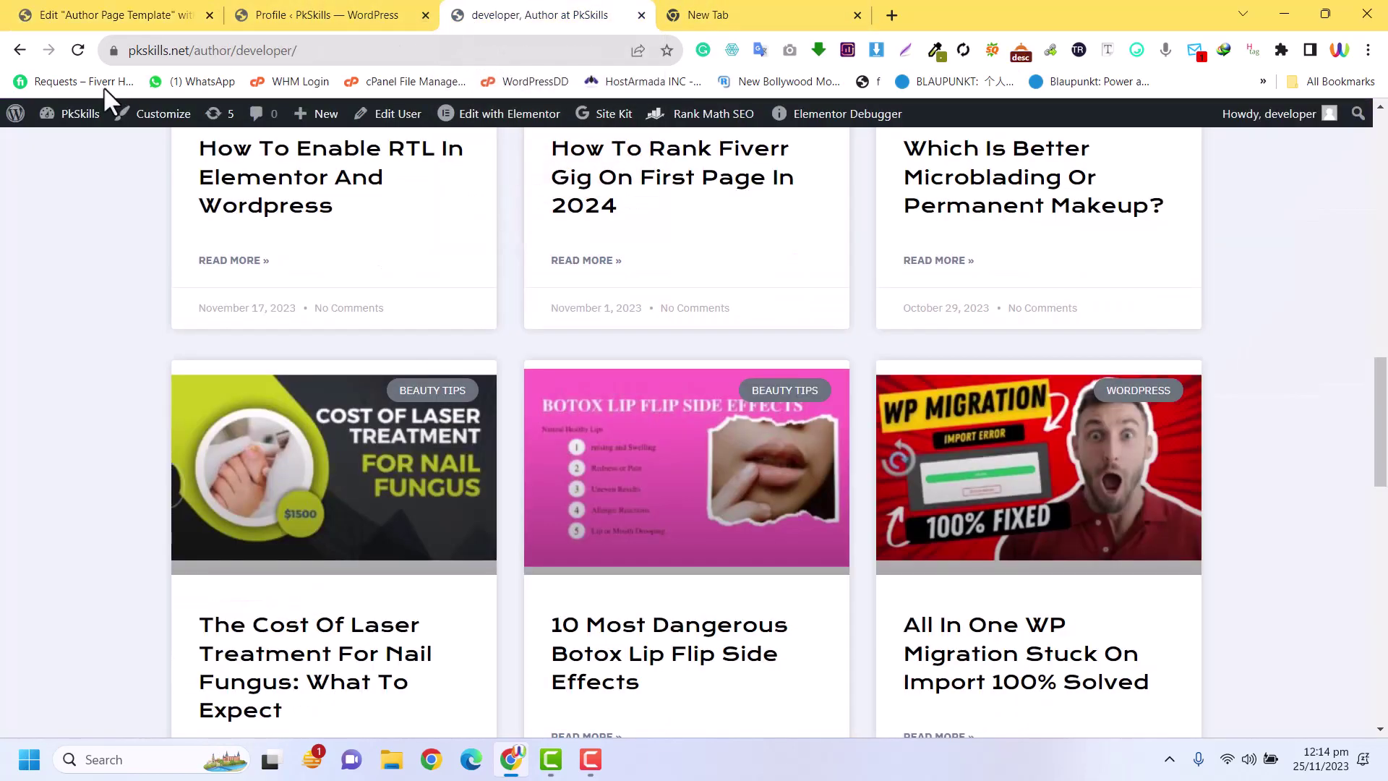
{"action": "left_click", "coordinate": [78, 50]}
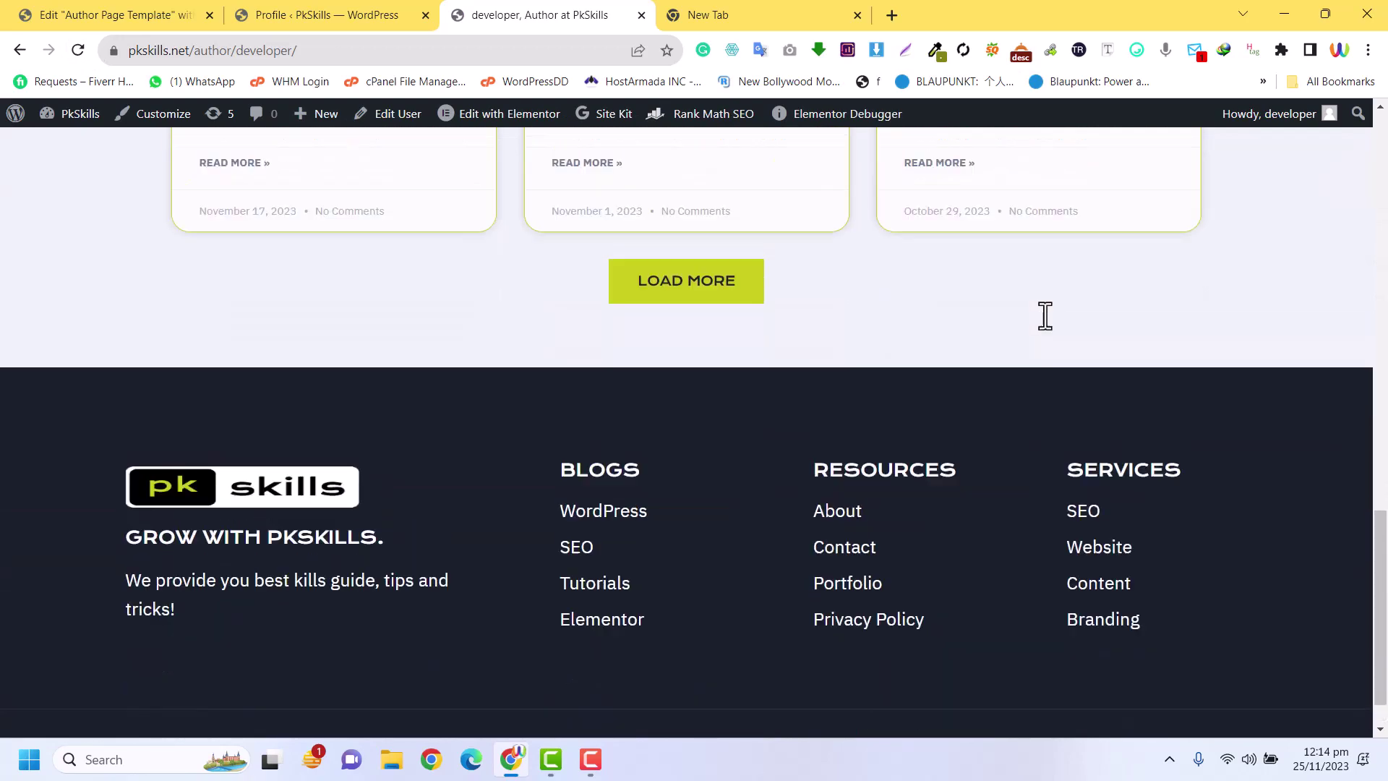
{"action": "scroll", "coordinate": [1045, 316], "scroll_direction": "up", "scroll_amount": 6}
{"action": "scroll", "coordinate": [1171, 444], "scroll_direction": "down", "scroll_amount": 15}
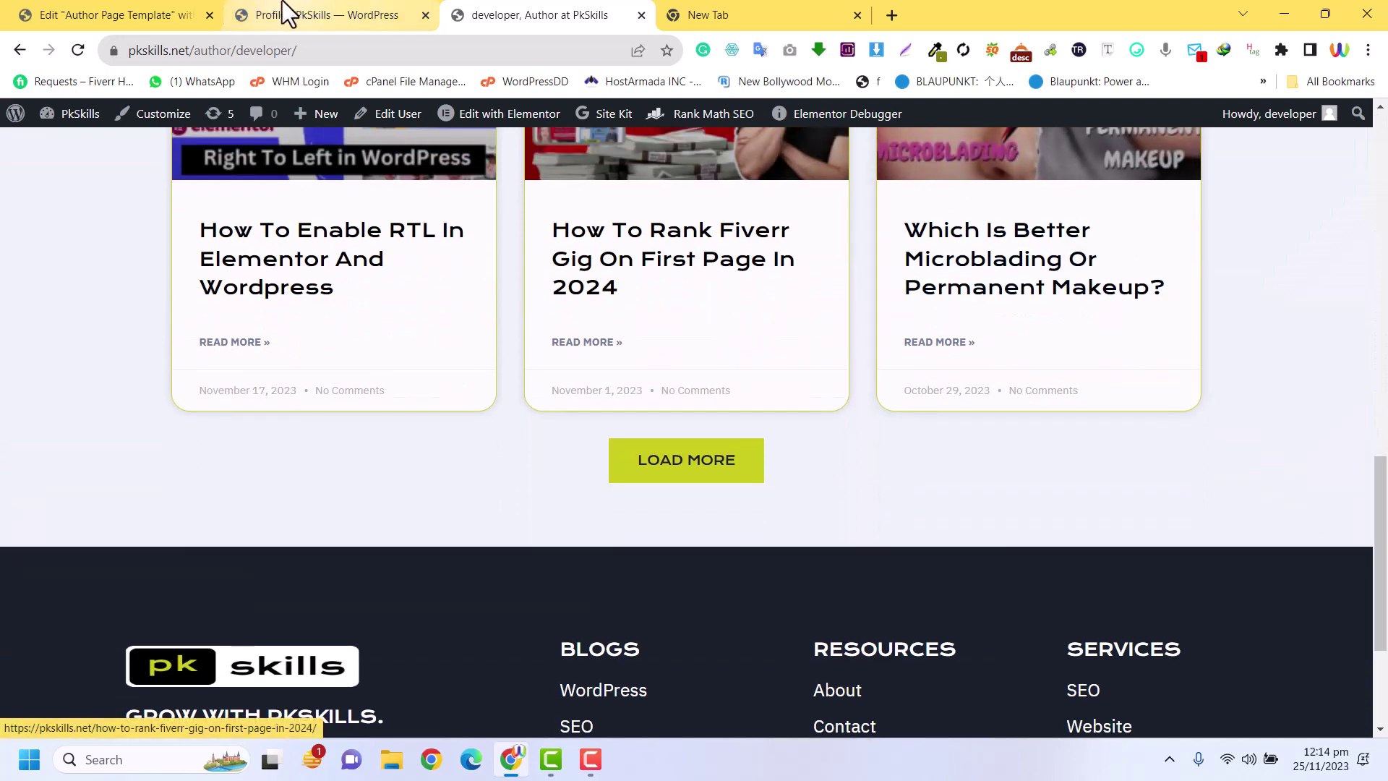
Return to the template editor, scroll the preview, and turn on Responsive Mode
{"action": "left_click", "coordinate": [289, 13]}
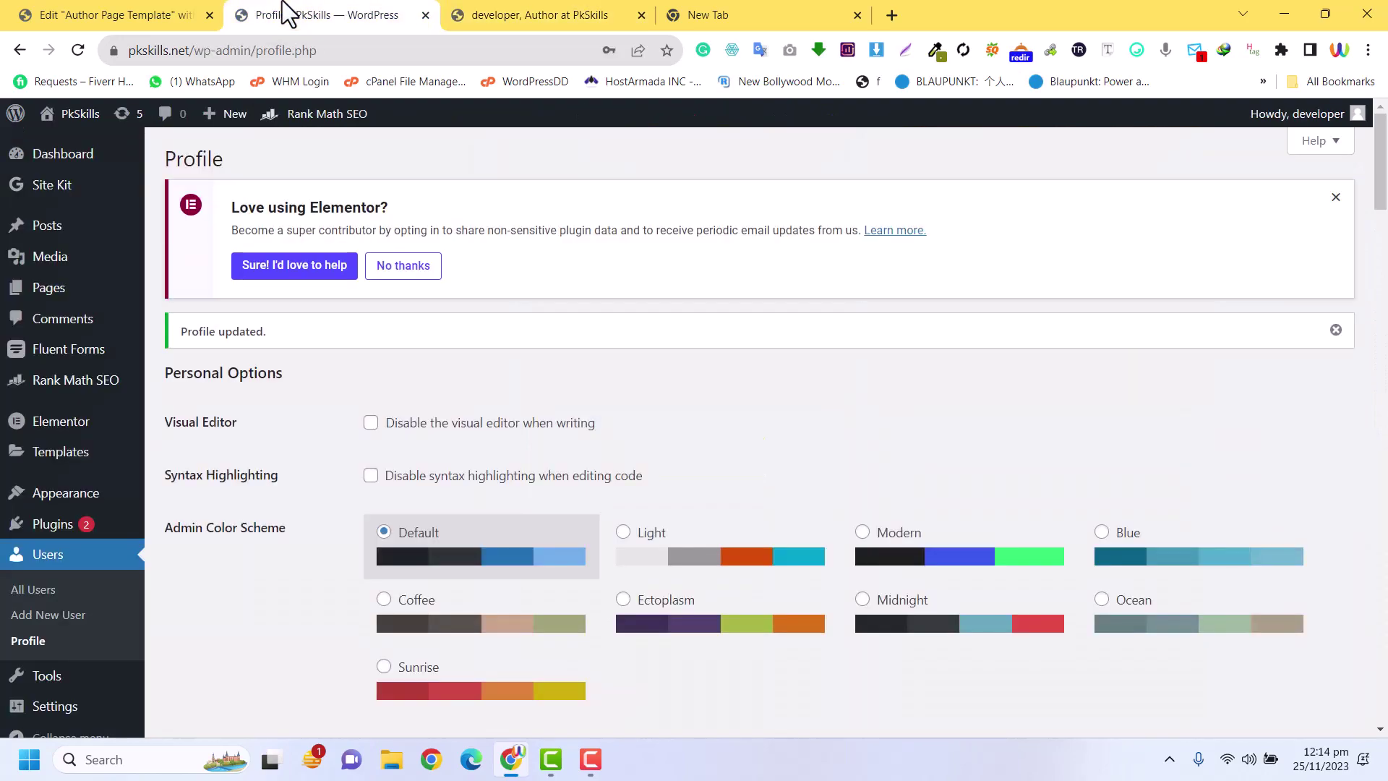
{"action": "left_click", "coordinate": [116, 15]}
{"action": "scroll", "coordinate": [834, 511], "scroll_direction": "down", "scroll_amount": 8}
{"action": "scroll", "coordinate": [835, 511], "scroll_direction": "down", "scroll_amount": 5}
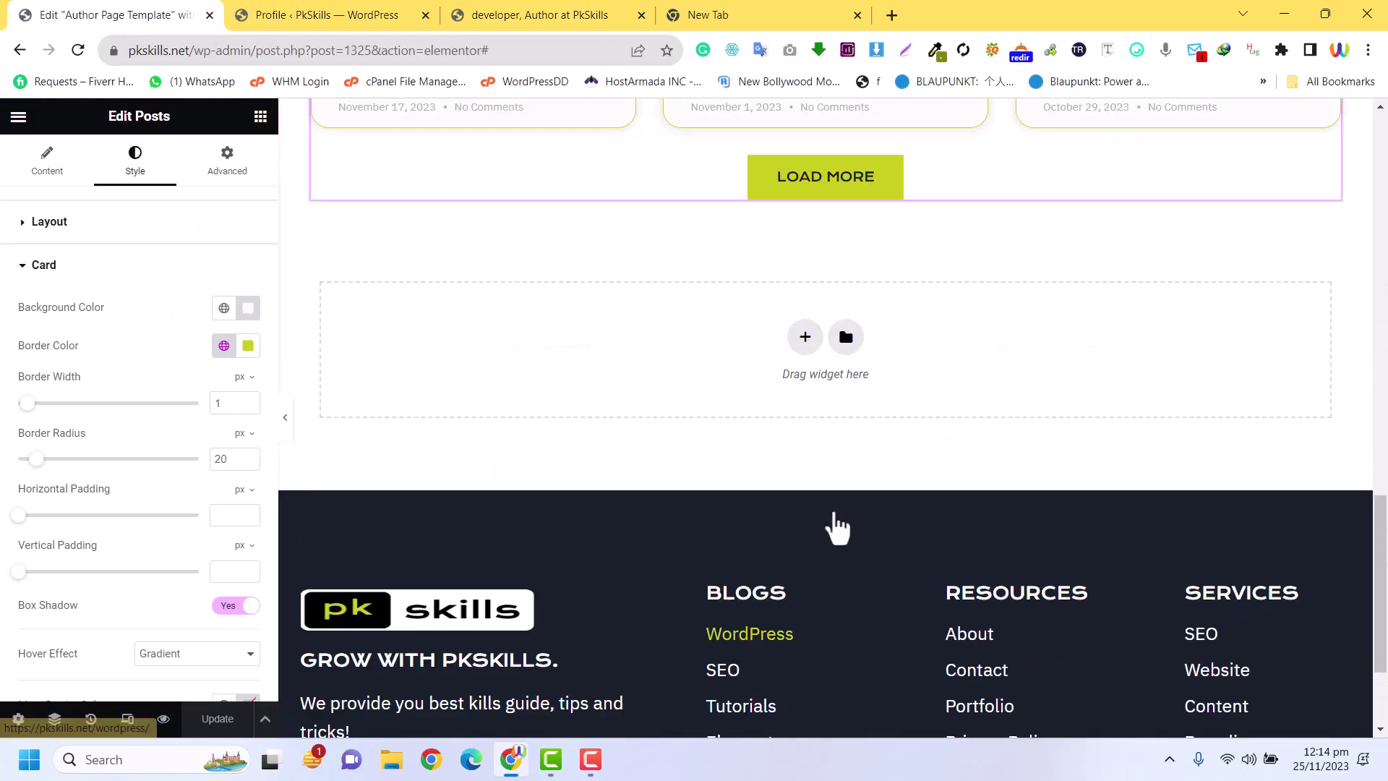
{"action": "scroll", "coordinate": [830, 526], "scroll_direction": "up", "scroll_amount": 15}
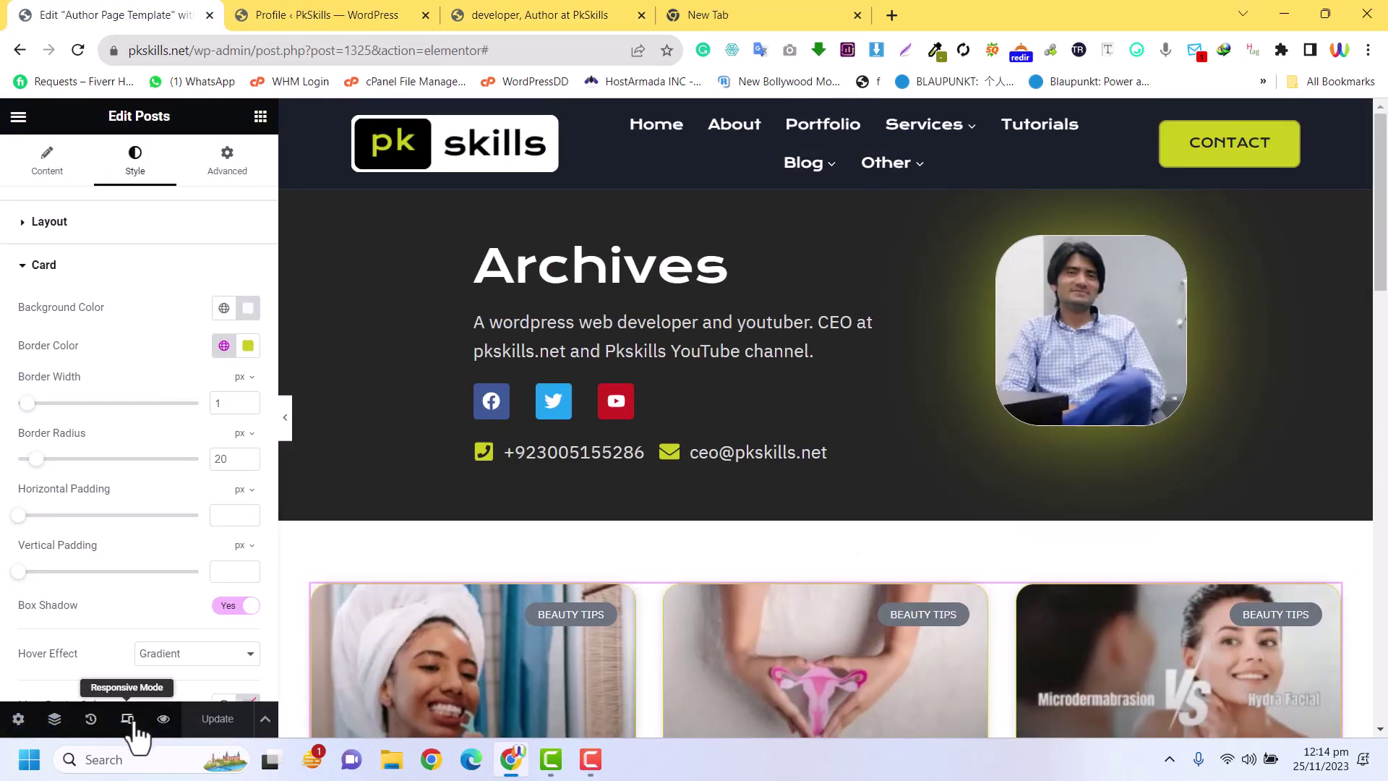
{"action": "left_click", "coordinate": [128, 719]}
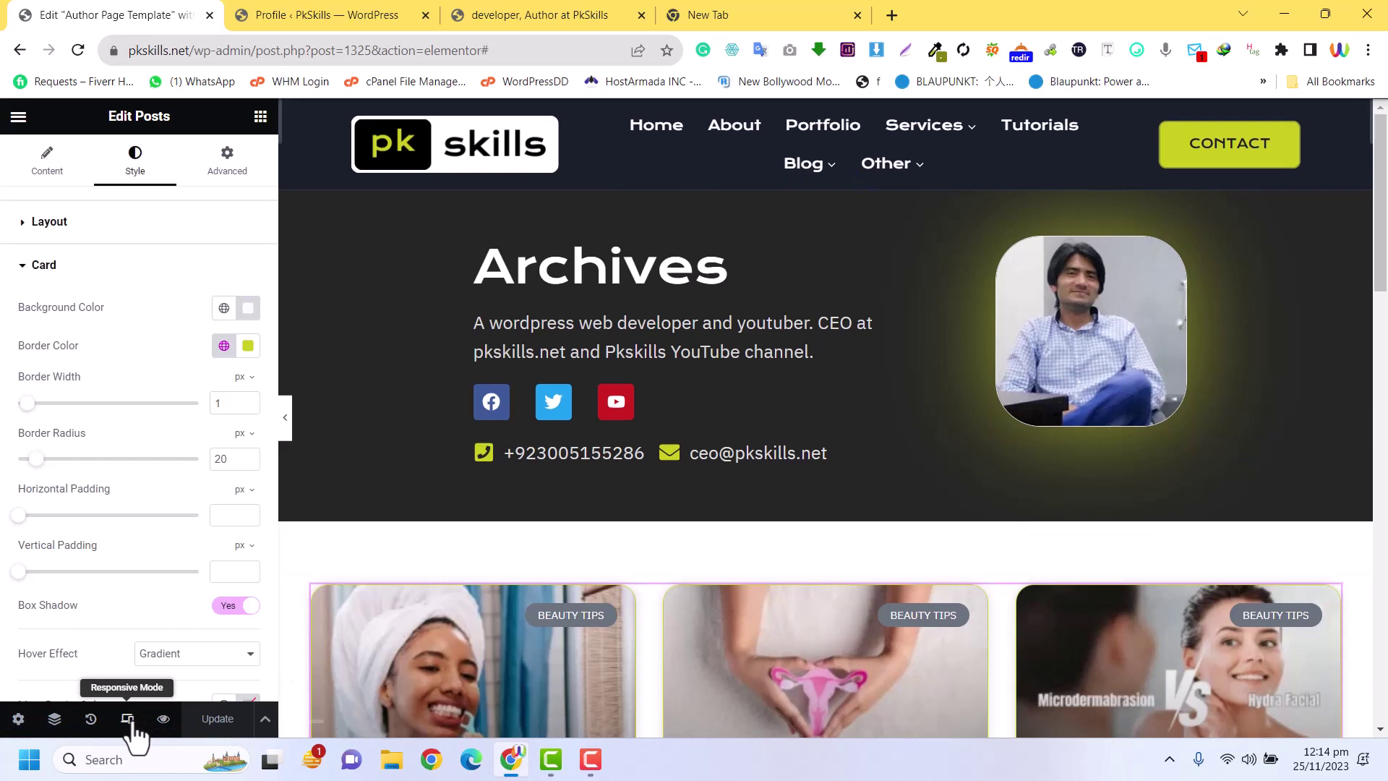
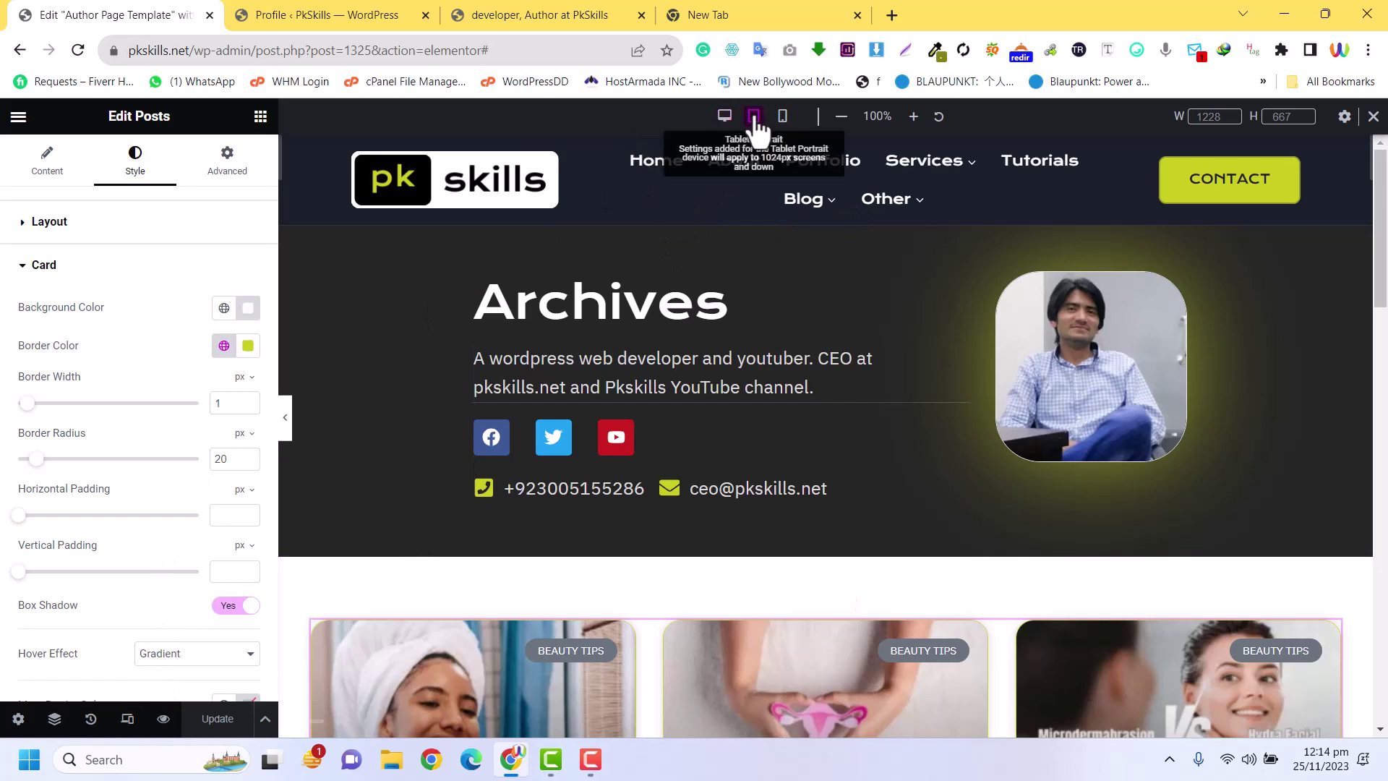
On tablet, widen the Social Icons widget so YouTube sits beside Twitter, then preview mobile
{"action": "left_click", "coordinate": [754, 120]}
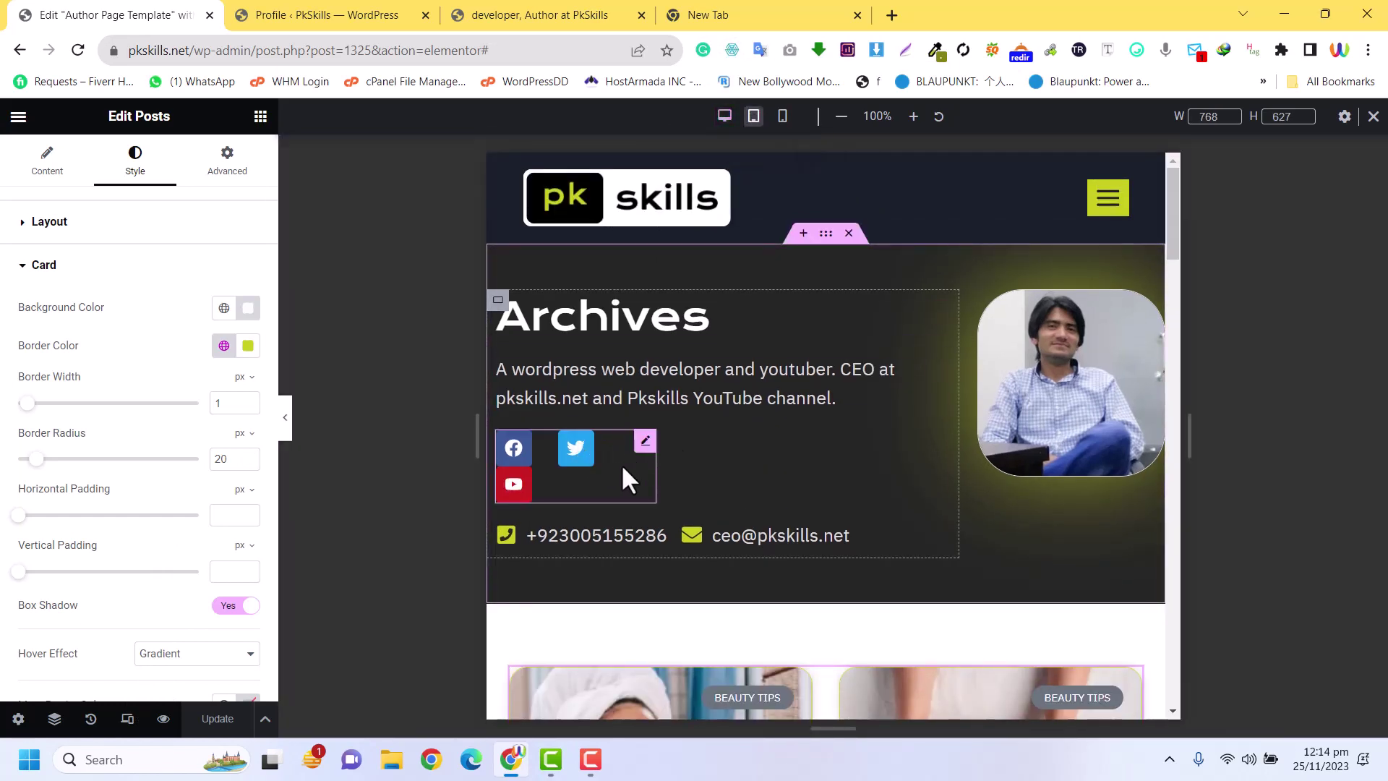
{"action": "left_click_drag", "start_coordinate": [662, 462], "coordinate": [709, 462]}
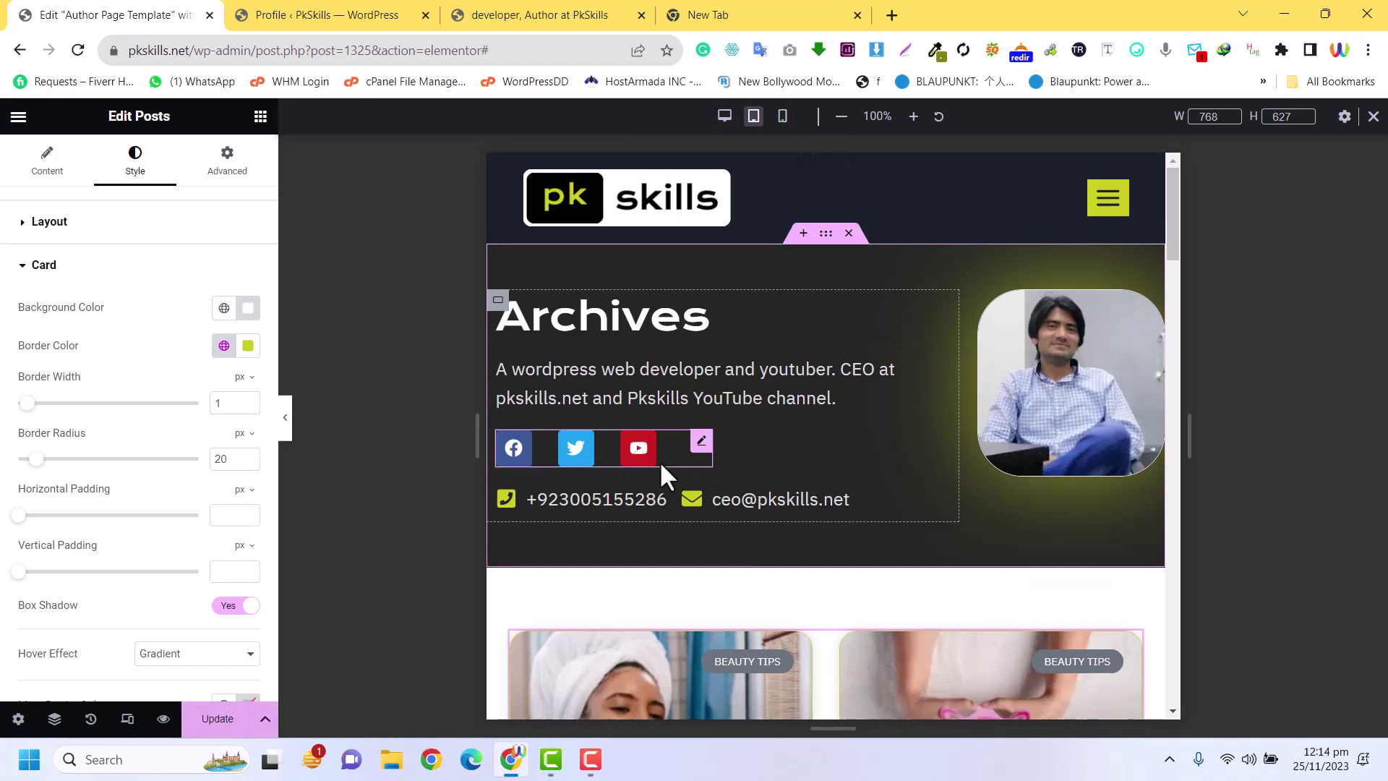
{"action": "scroll", "coordinate": [855, 456], "scroll_direction": "down", "scroll_amount": 15}
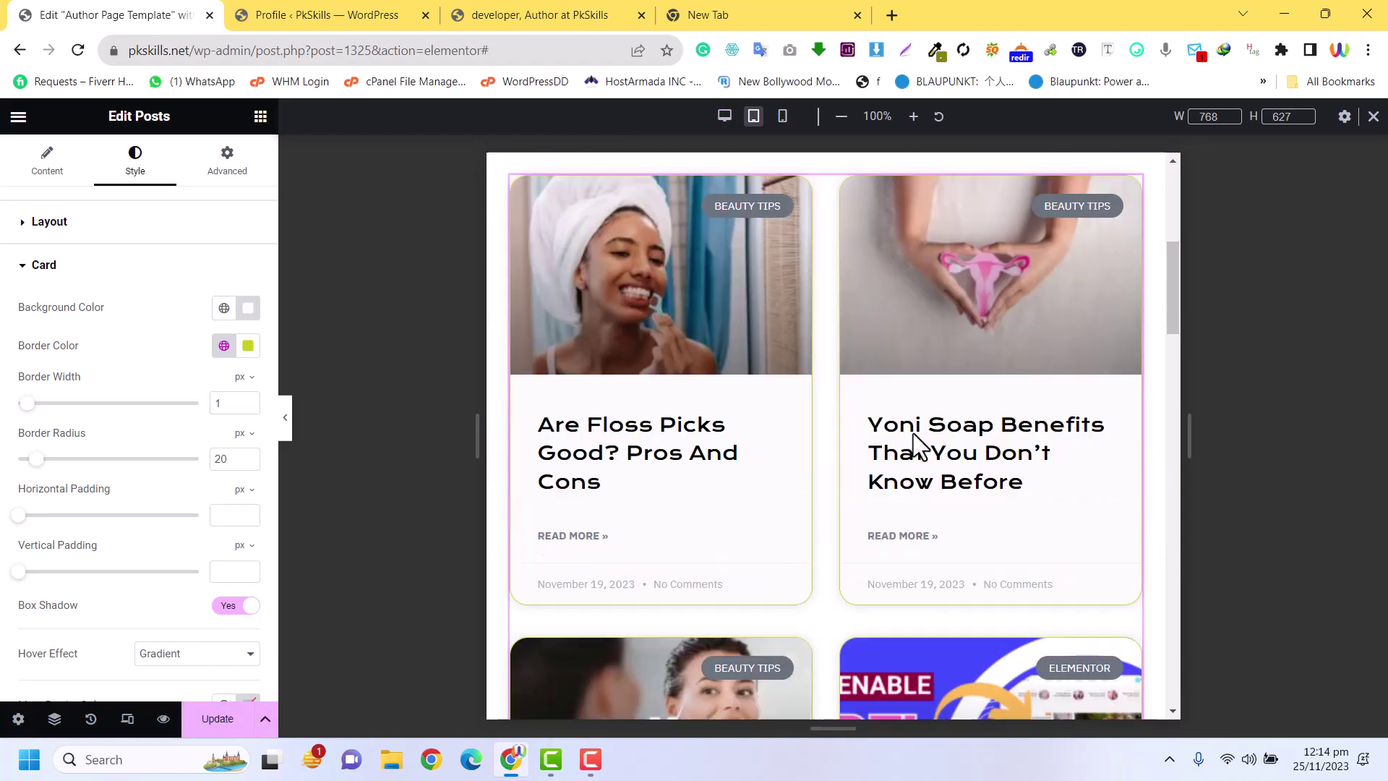
{"action": "scroll", "coordinate": [913, 431], "scroll_direction": "up", "scroll_amount": 15}
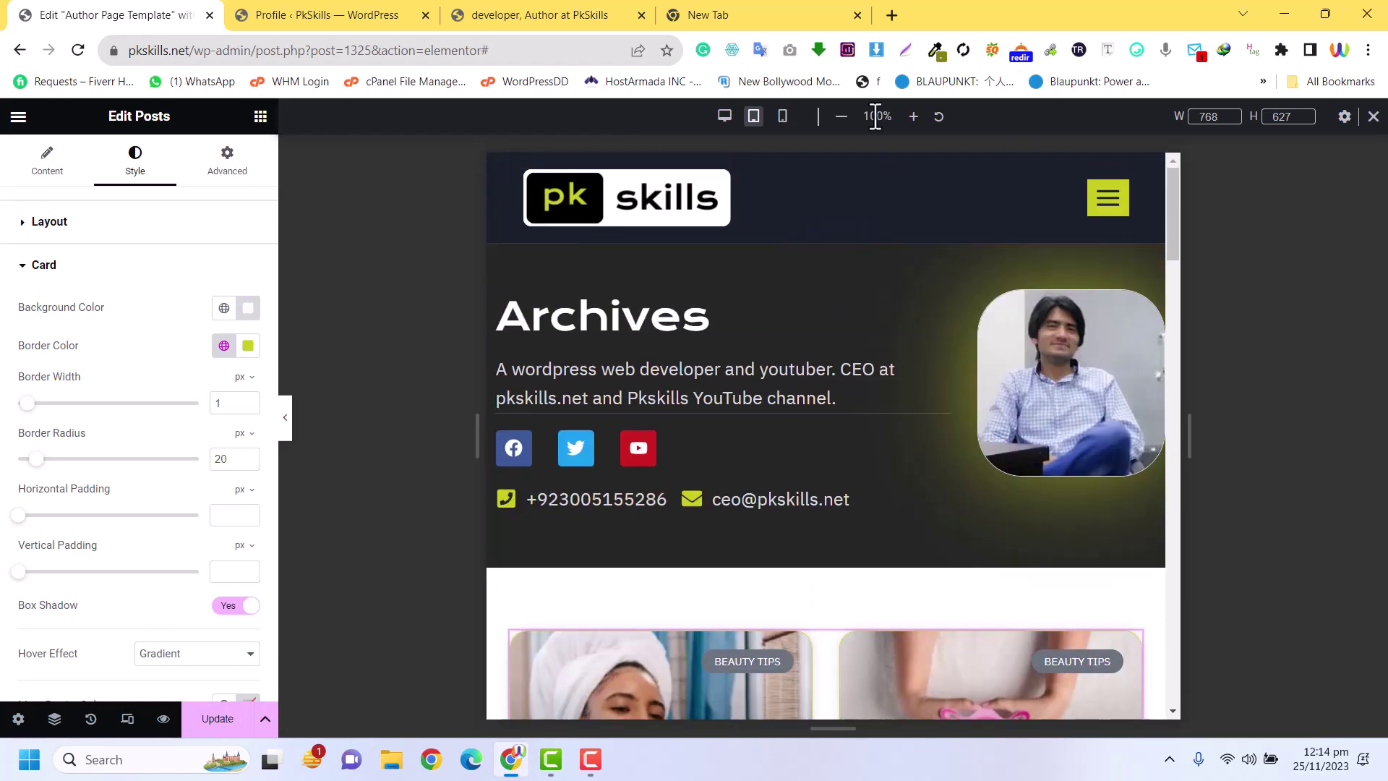
{"action": "left_click", "coordinate": [783, 115]}
Center the Archives heading in the mobile layout
{"action": "scroll", "coordinate": [788, 275], "scroll_direction": "down", "scroll_amount": 5}
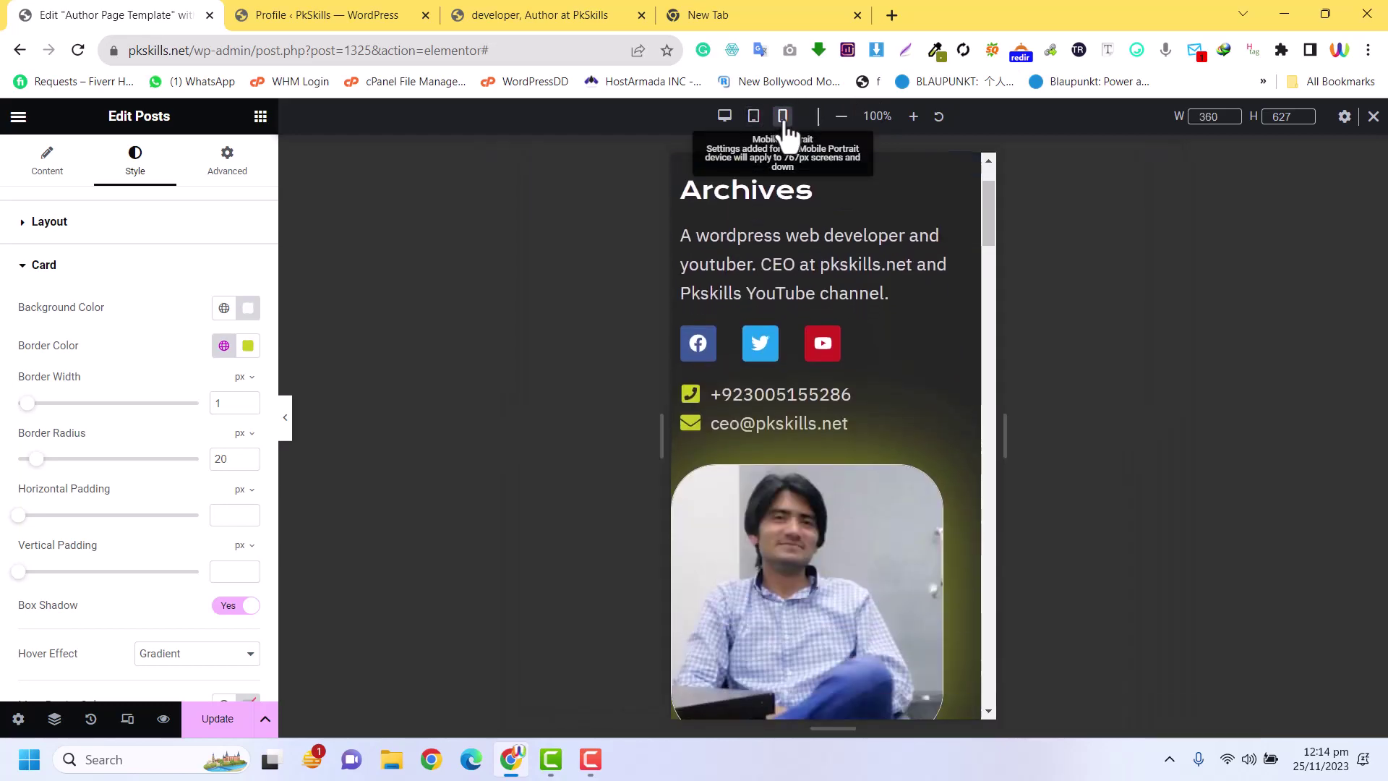
{"action": "scroll", "coordinate": [783, 263], "scroll_direction": "up", "scroll_amount": 5}
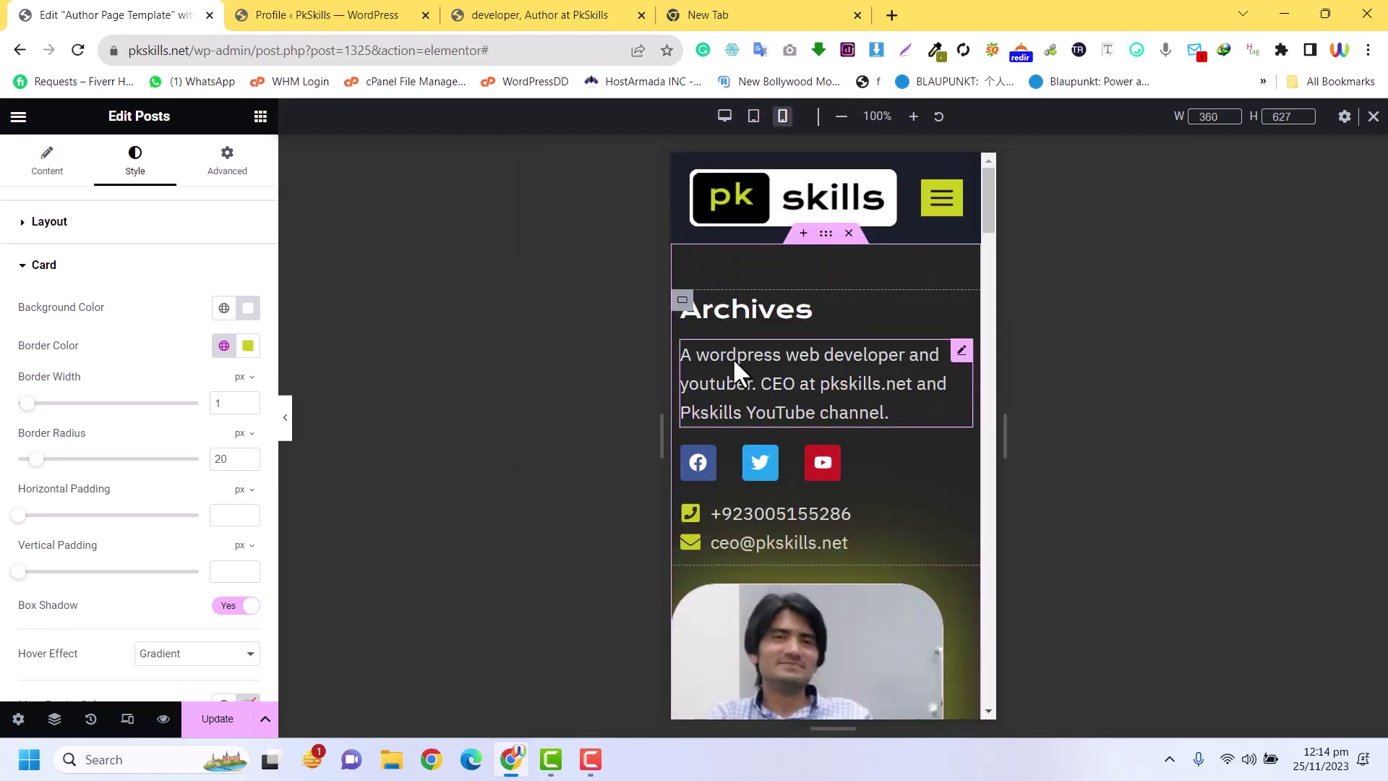
{"action": "left_click", "coordinate": [961, 311]}
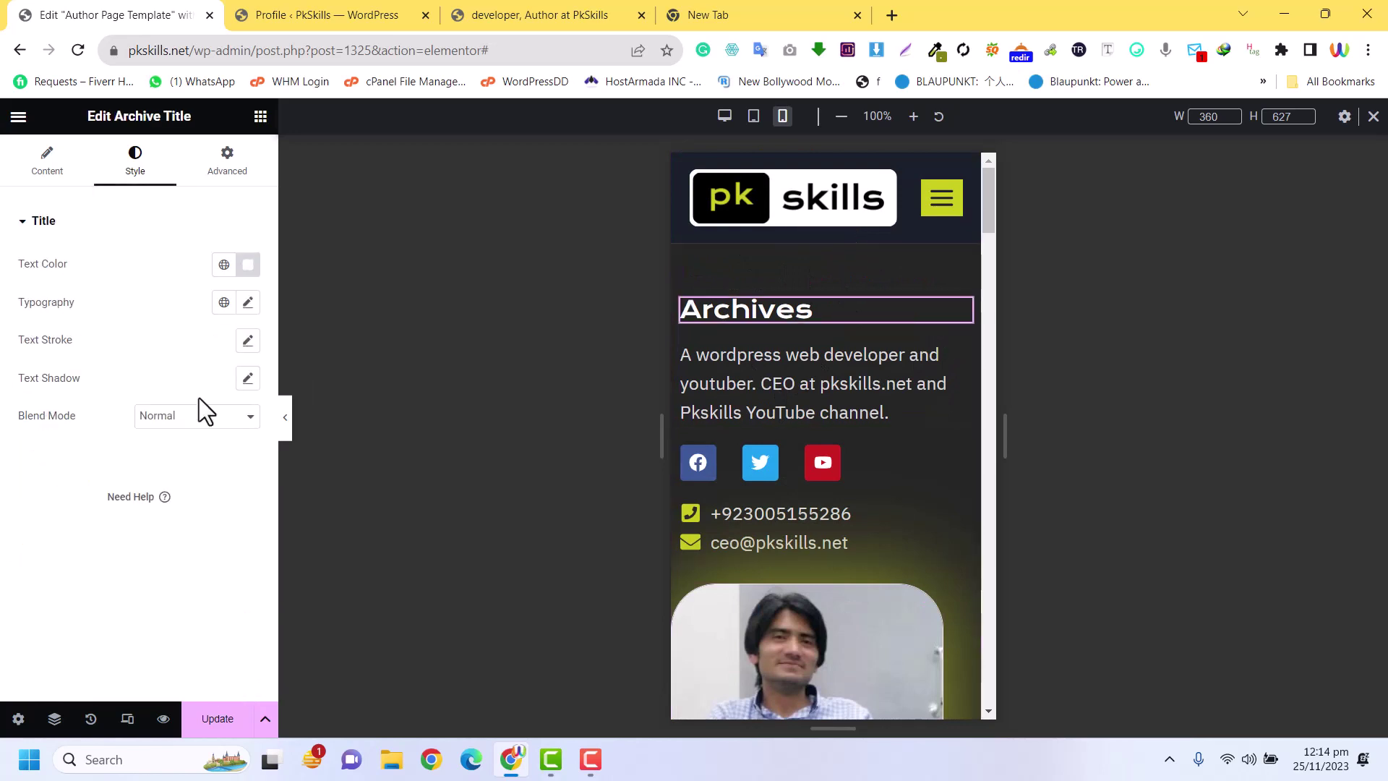
{"action": "left_click", "coordinate": [65, 172]}
{"action": "left_click", "coordinate": [108, 172]}
{"action": "left_click", "coordinate": [77, 175]}
{"action": "left_click", "coordinate": [199, 471]}
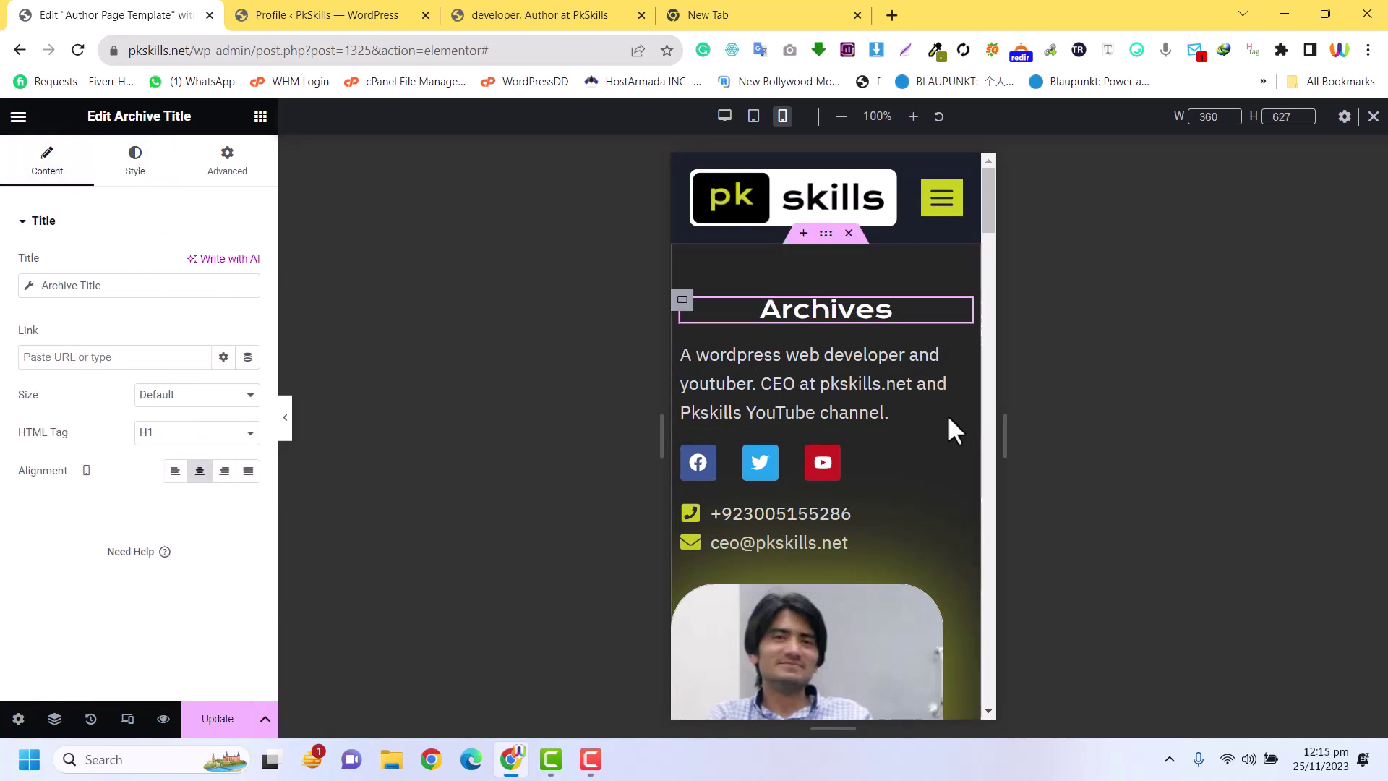
Center the bio text, social icons and phone/email list on mobile
{"action": "left_click", "coordinate": [960, 352]}
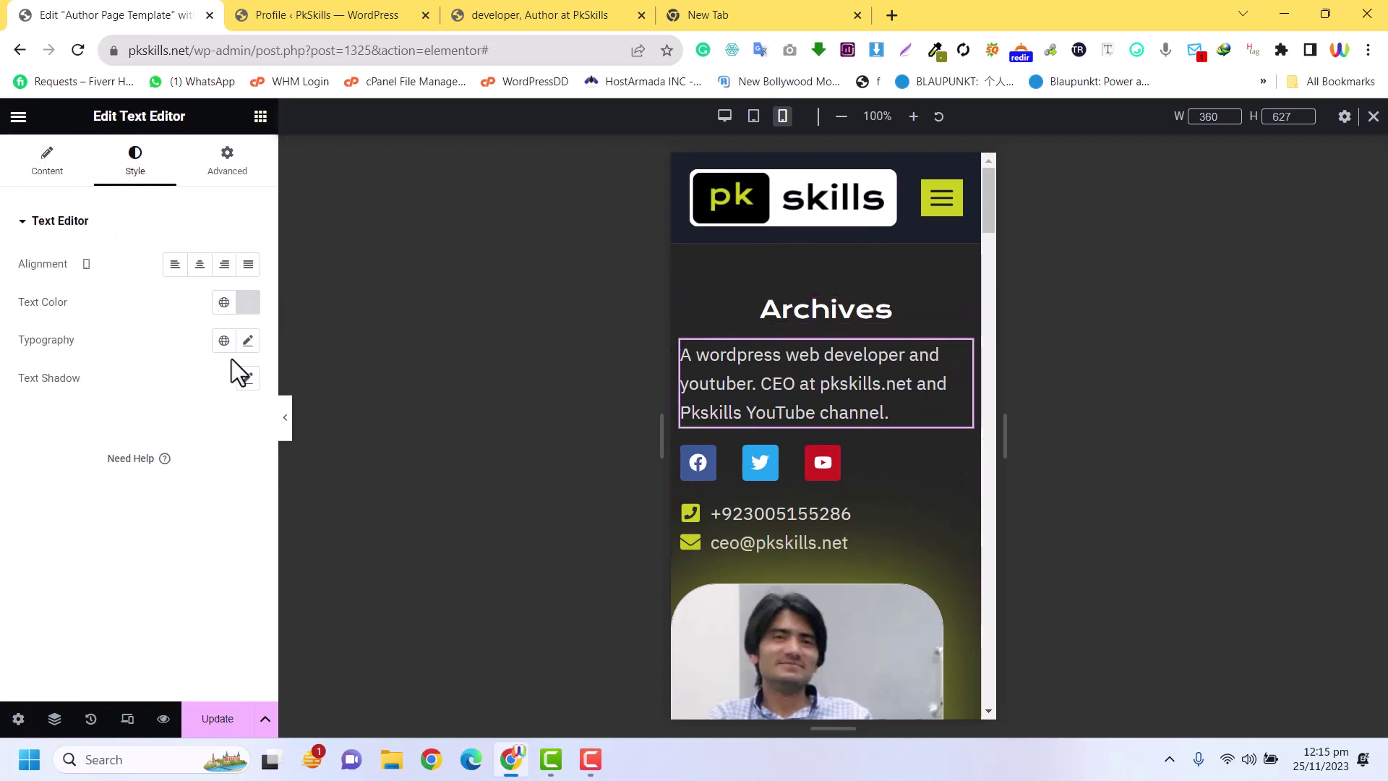
{"action": "left_click", "coordinate": [198, 265]}
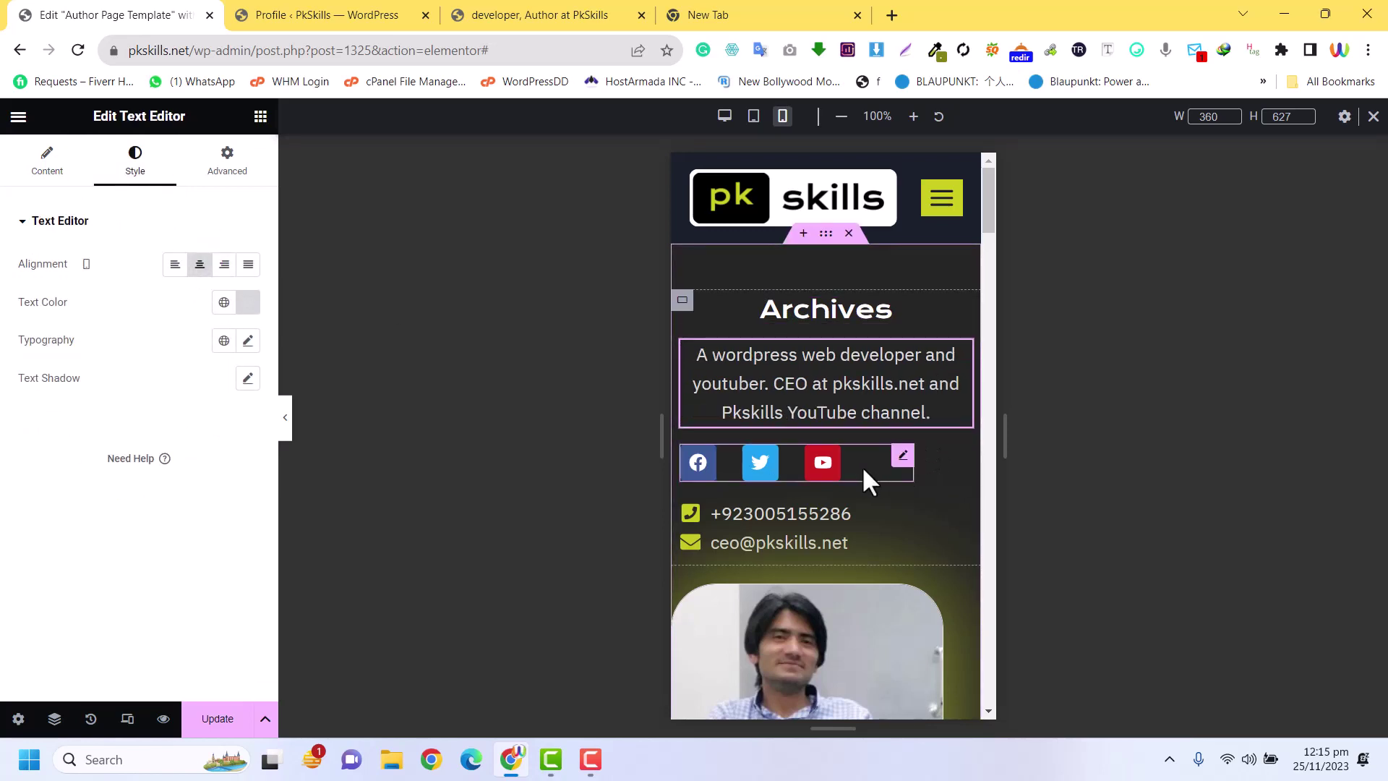
{"action": "left_click", "coordinate": [901, 457]}
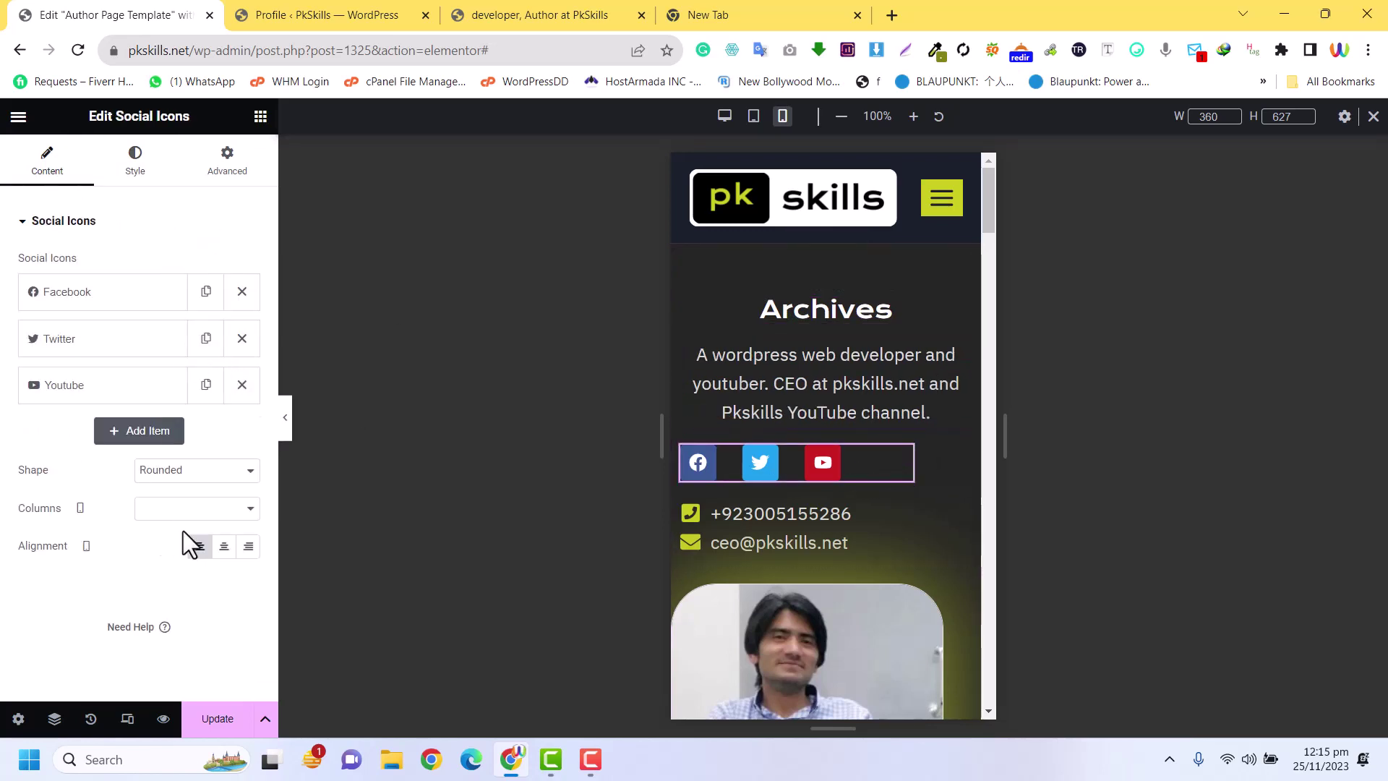
{"action": "left_click", "coordinate": [224, 546]}
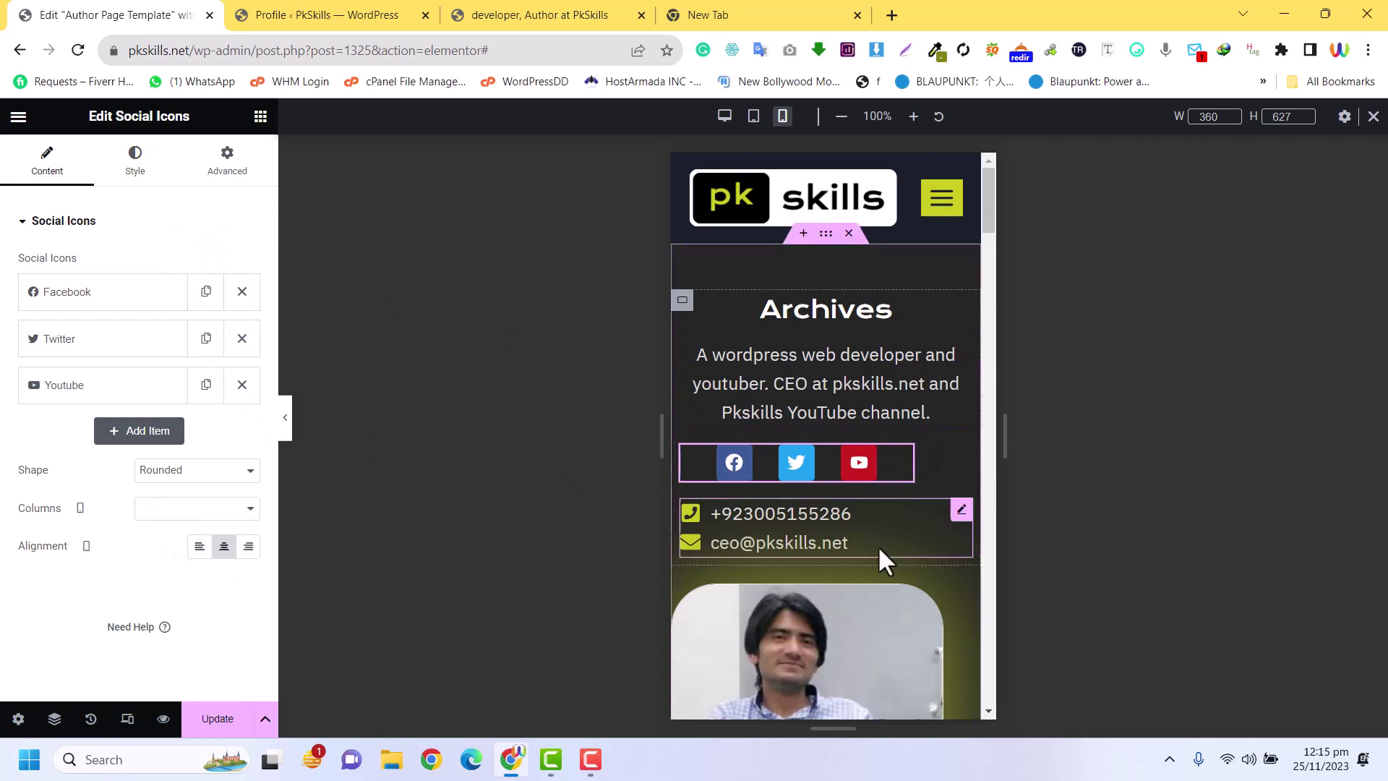
{"action": "left_click", "coordinate": [960, 511]}
{"action": "left_click", "coordinate": [224, 320]}
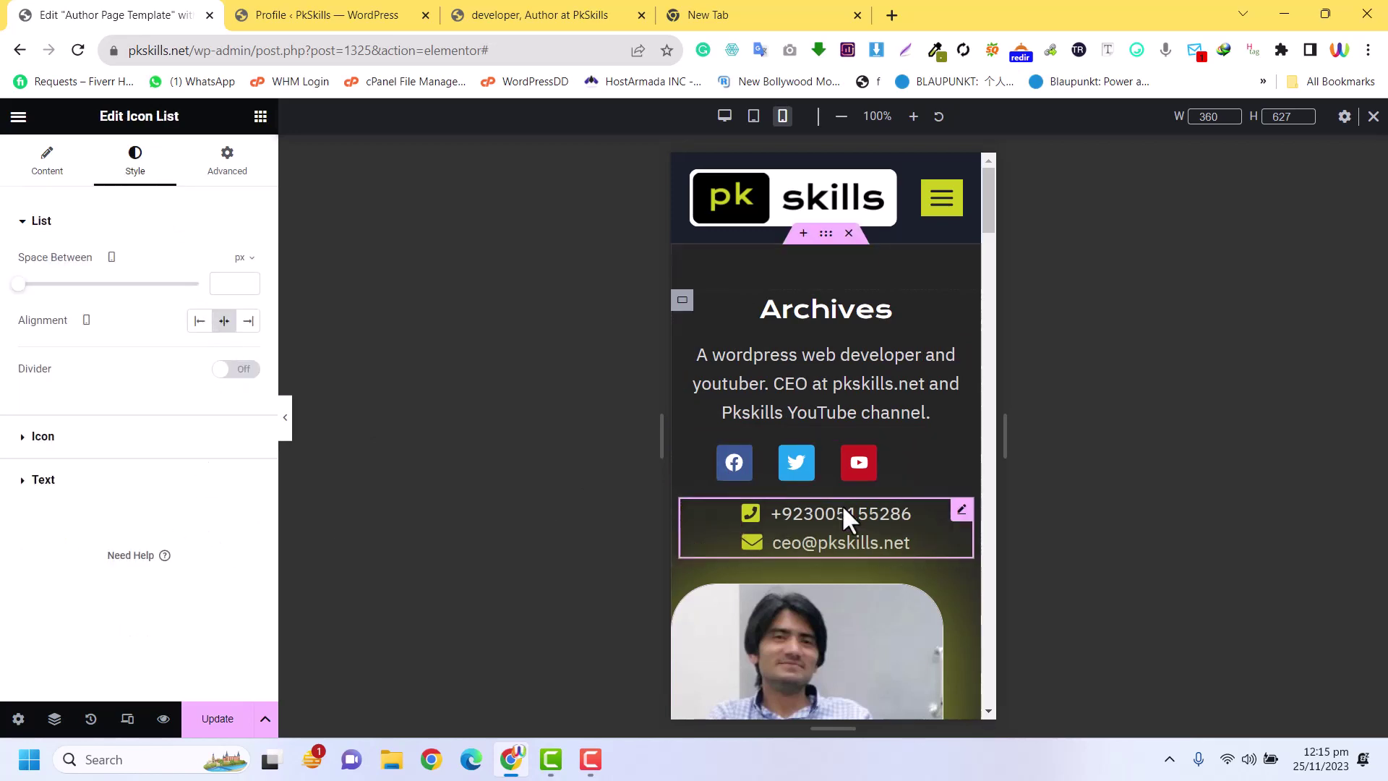
Center the author photo on mobile and stretch it to the full column width
{"action": "scroll", "coordinate": [841, 505], "scroll_direction": "down", "scroll_amount": 8}
{"action": "scroll", "coordinate": [860, 518], "scroll_direction": "up", "scroll_amount": 9}
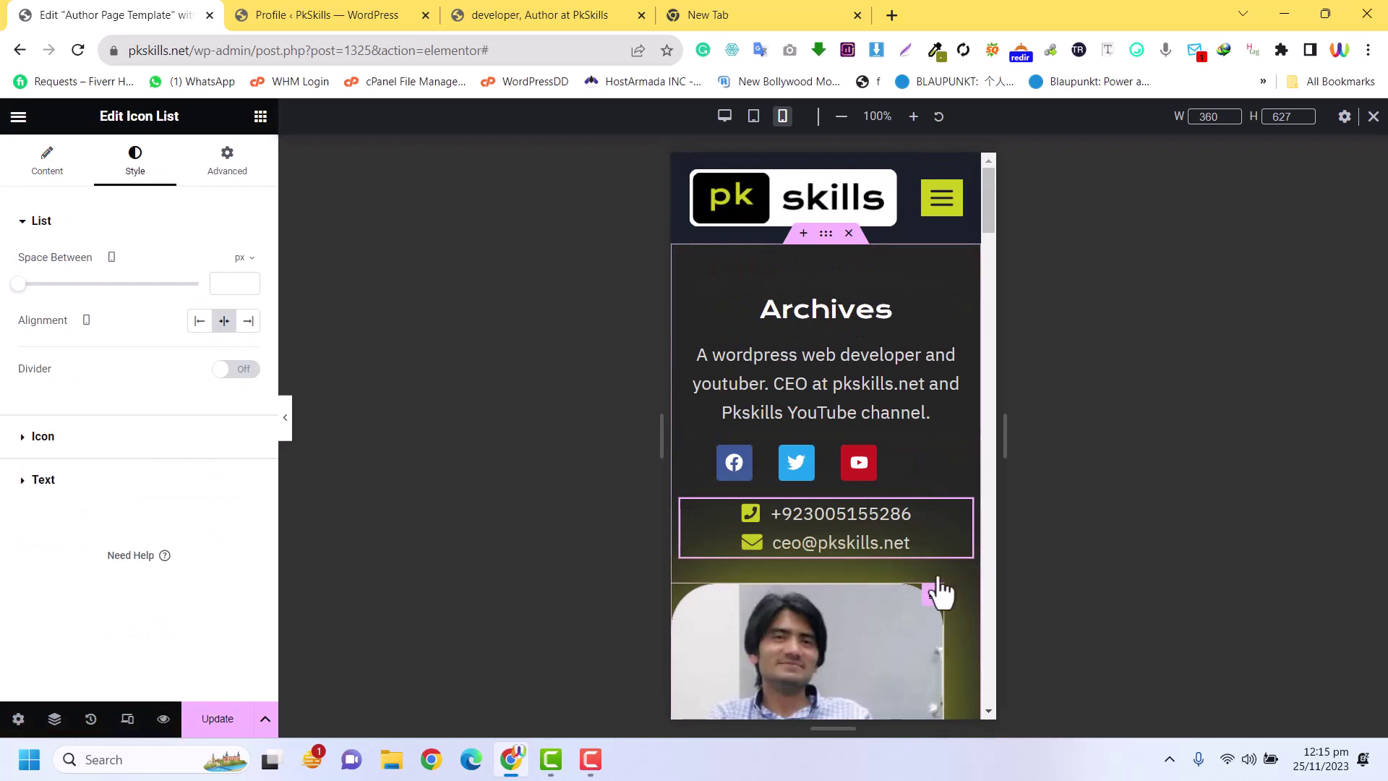
{"action": "left_click", "coordinate": [829, 595]}
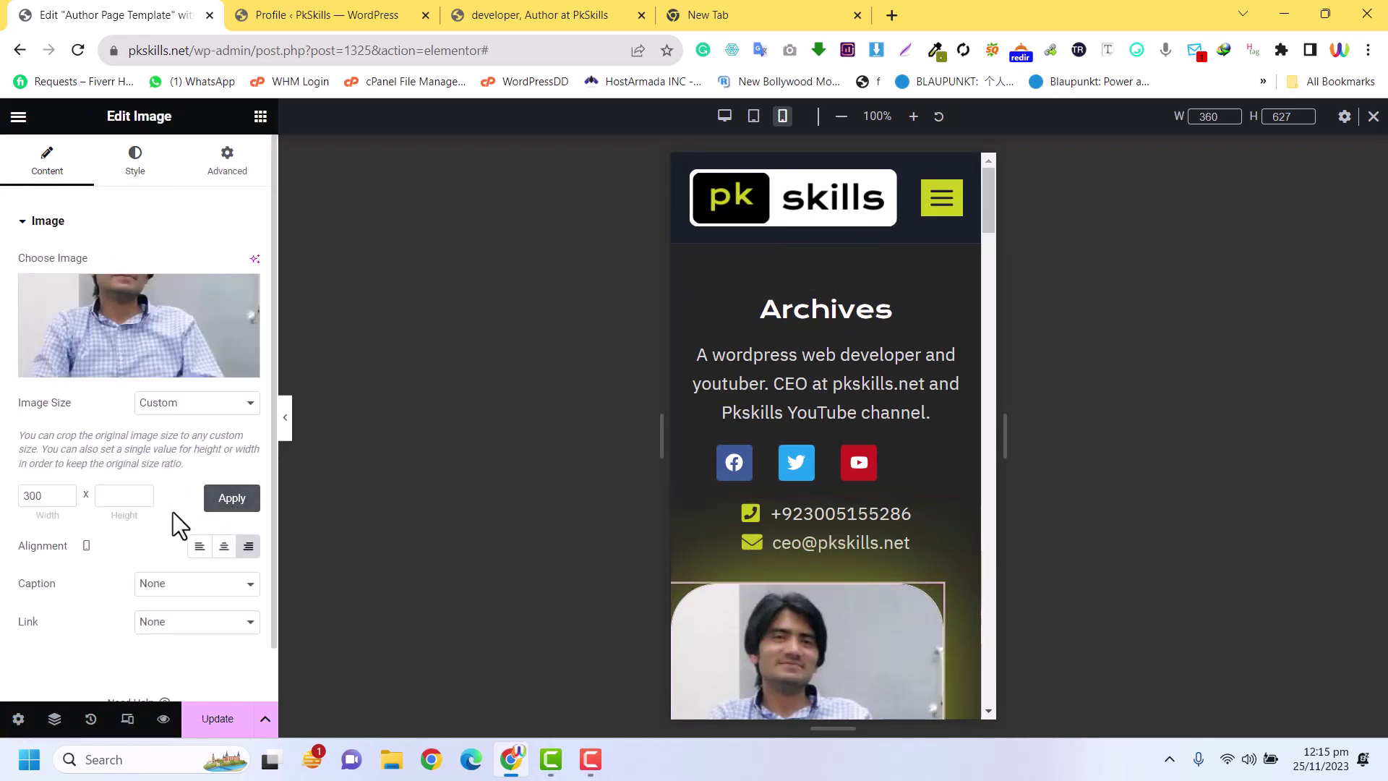
{"action": "left_click", "coordinate": [224, 550]}
{"action": "scroll", "coordinate": [858, 531], "scroll_direction": "down", "scroll_amount": 6}
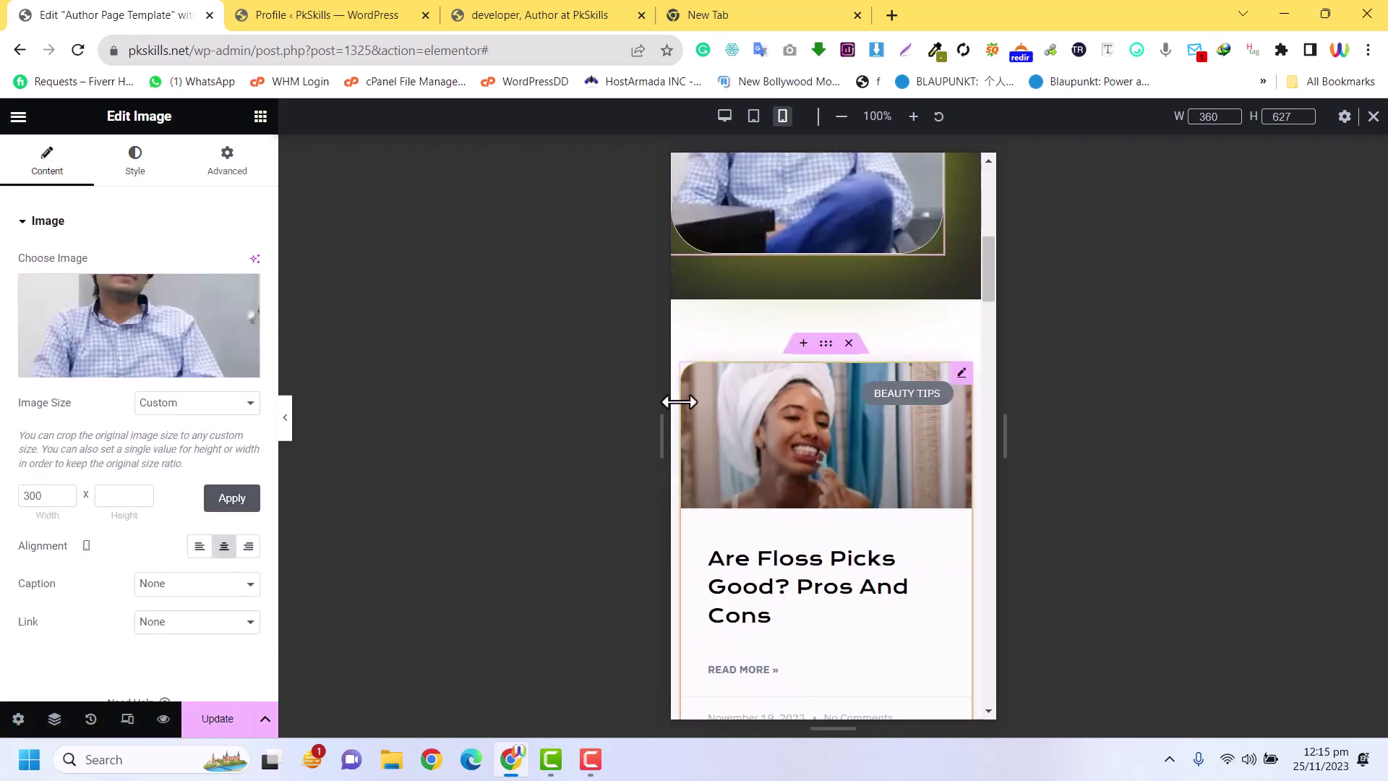
{"action": "scroll", "coordinate": [854, 401], "scroll_direction": "up", "scroll_amount": 4}
{"action": "left_click_drag", "start_coordinate": [940, 407], "coordinate": [969, 404]}
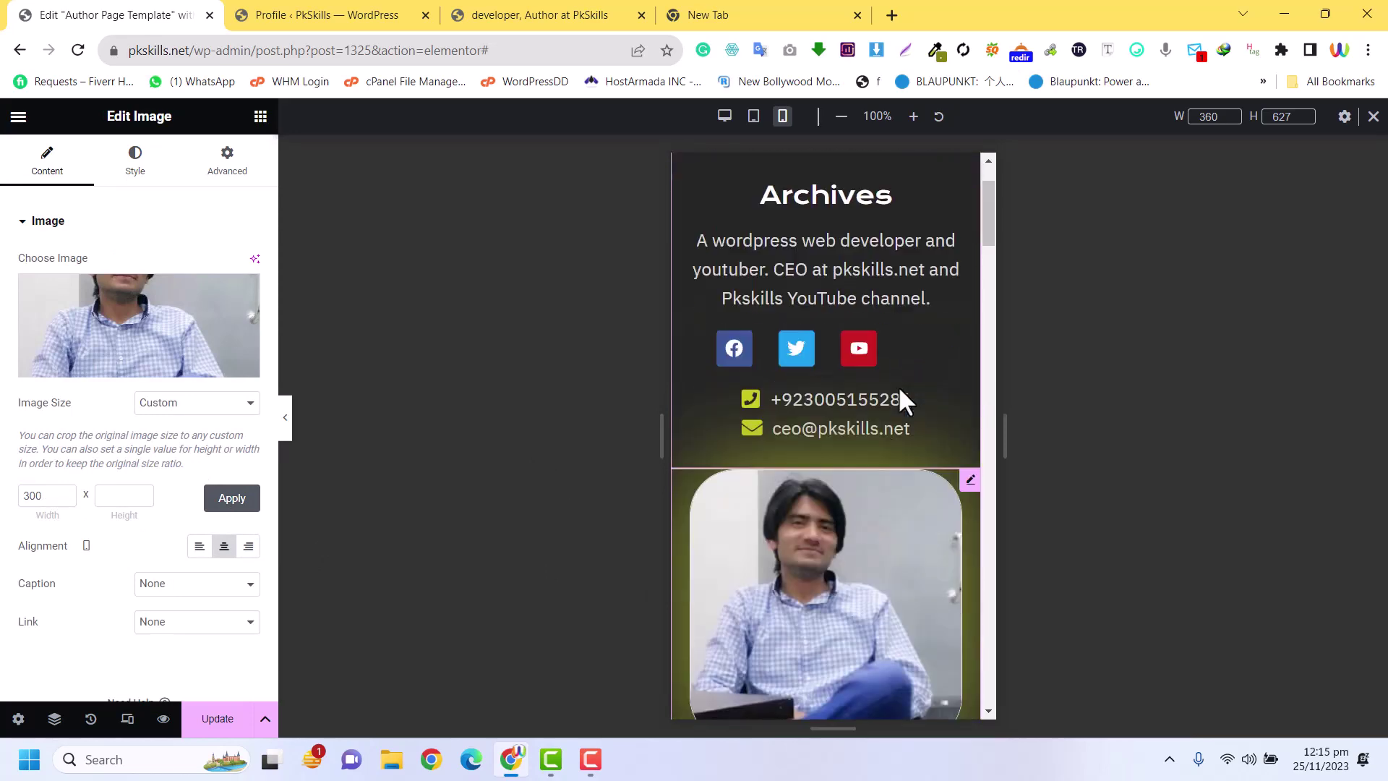
Save the template with Update and review the mobile preview
{"action": "scroll", "coordinate": [900, 388], "scroll_direction": "down", "scroll_amount": 15}
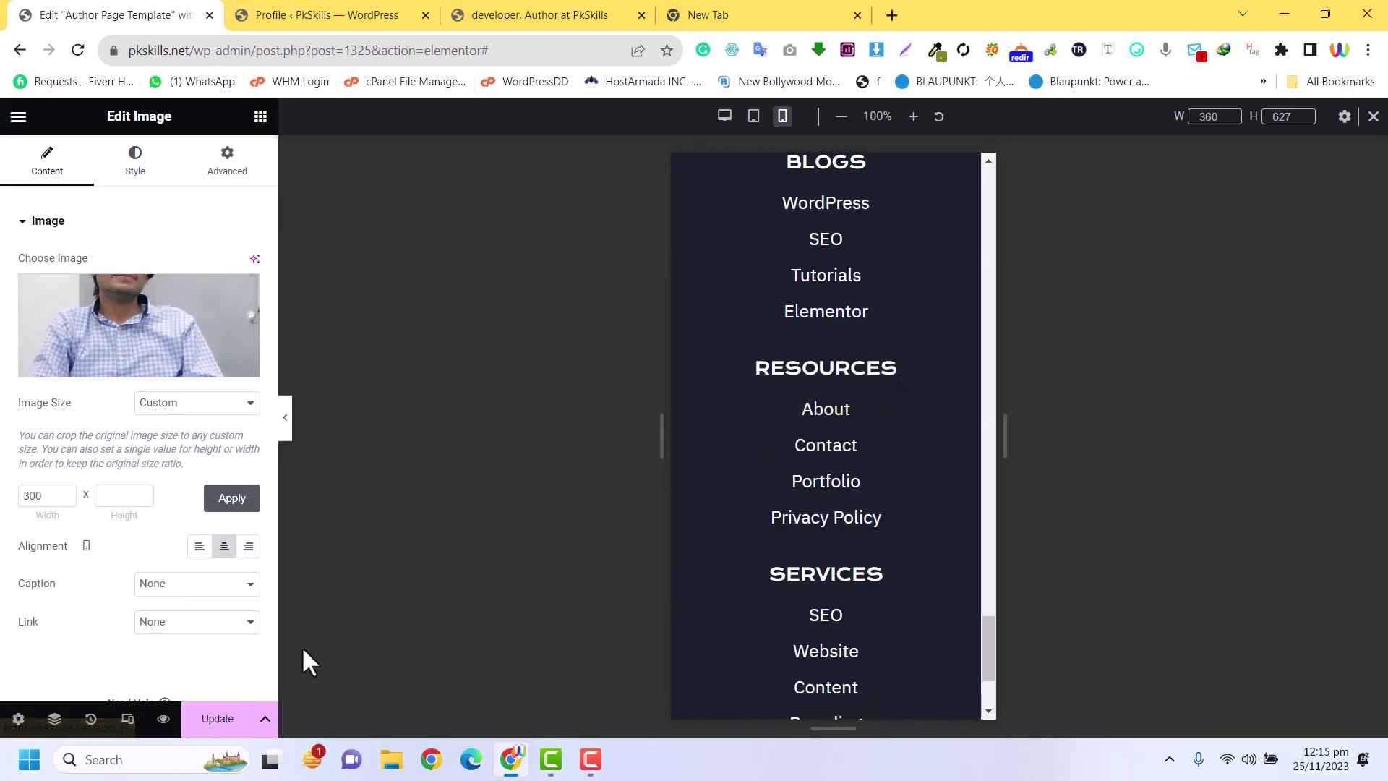
{"action": "left_click", "coordinate": [221, 723]}
{"action": "scroll", "coordinate": [892, 518], "scroll_direction": "up", "scroll_amount": 15}
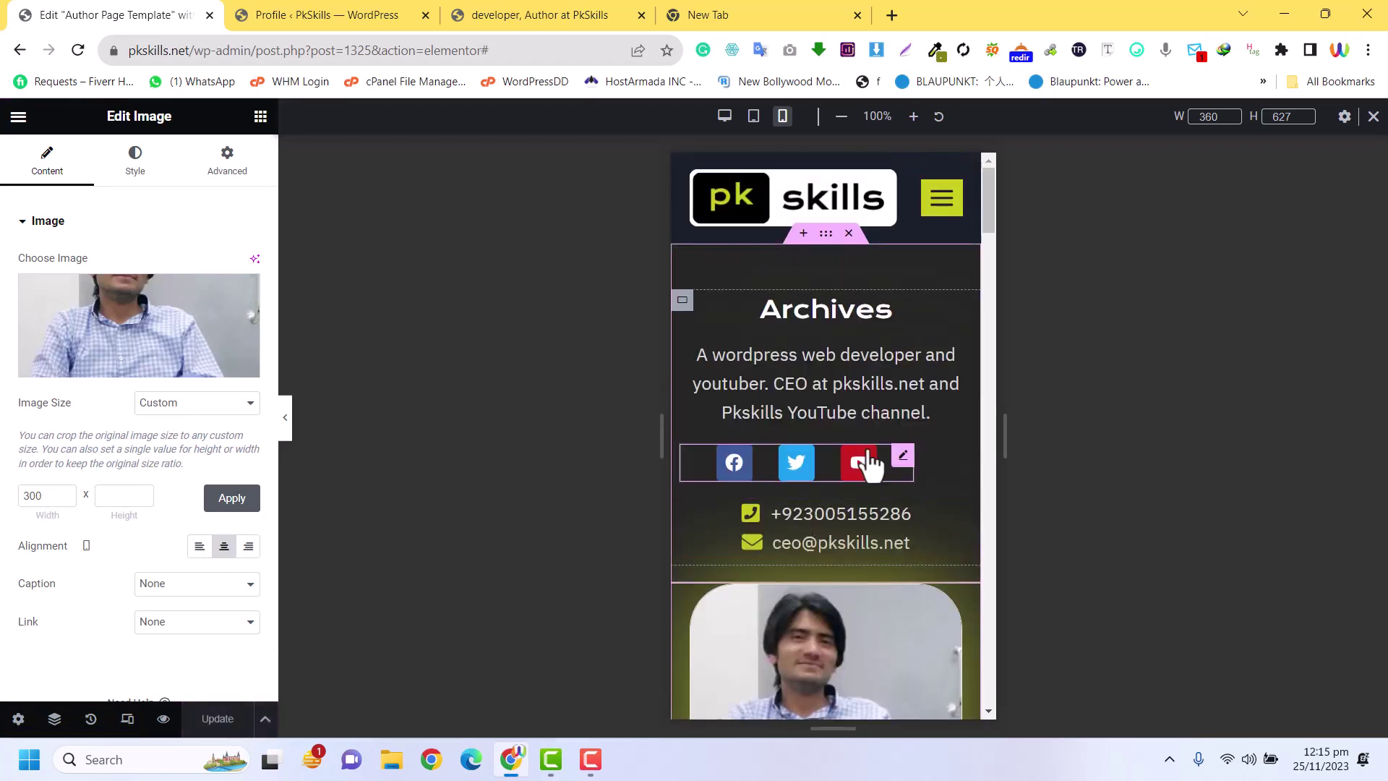
{"action": "scroll", "coordinate": [838, 376], "scroll_direction": "down", "scroll_amount": 8}
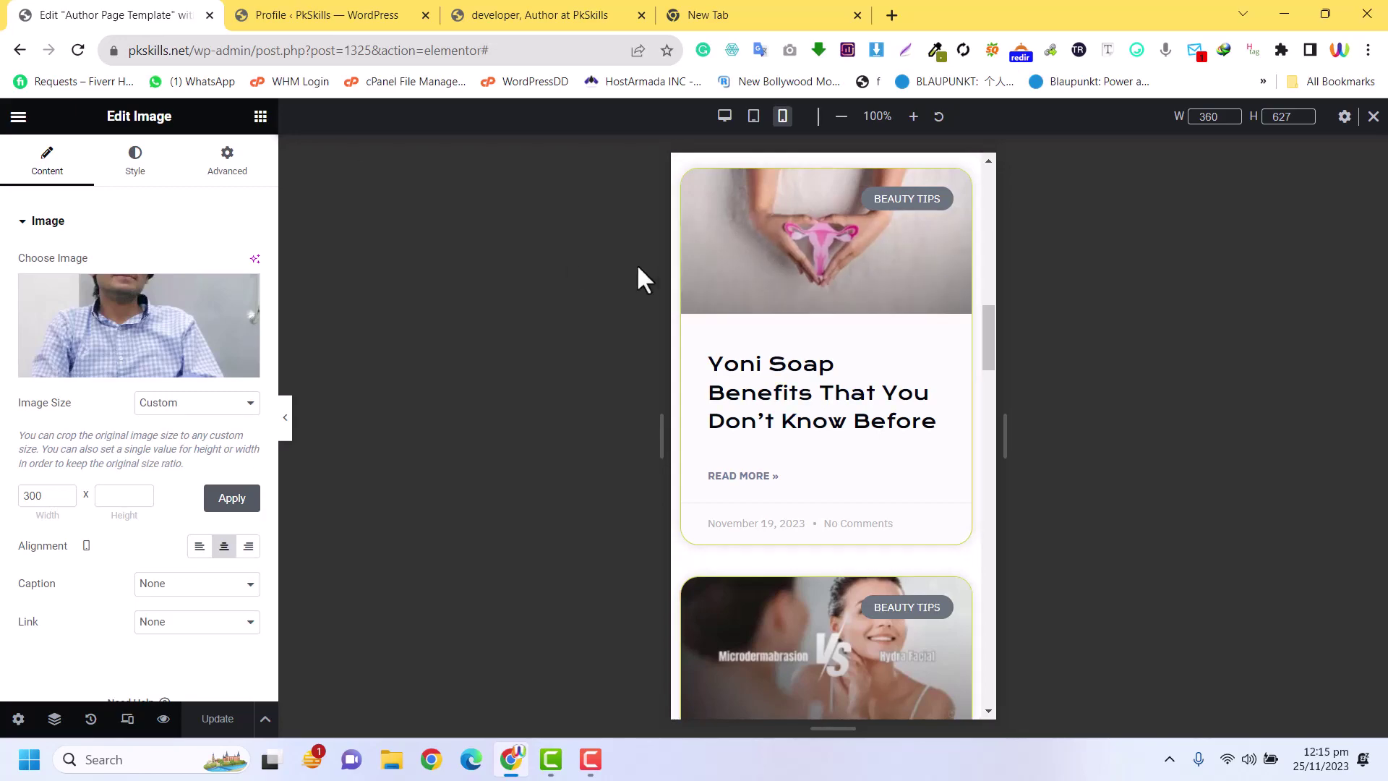
{"action": "scroll", "coordinate": [762, 350], "scroll_direction": "up", "scroll_amount": 8}
Return the preview to desktop width and switch to the live developer author page
{"action": "left_click", "coordinate": [724, 117]}
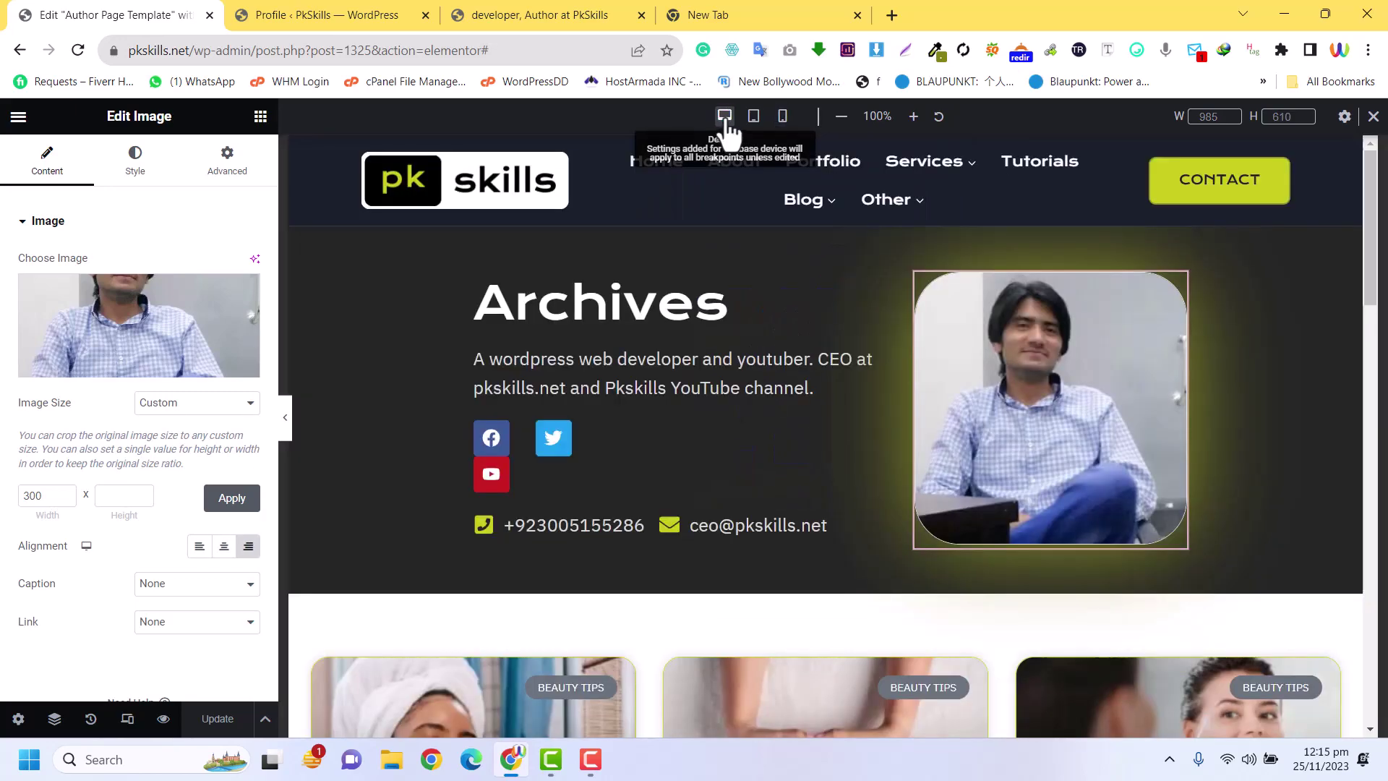
{"action": "scroll", "coordinate": [924, 394], "scroll_direction": "down", "scroll_amount": 10}
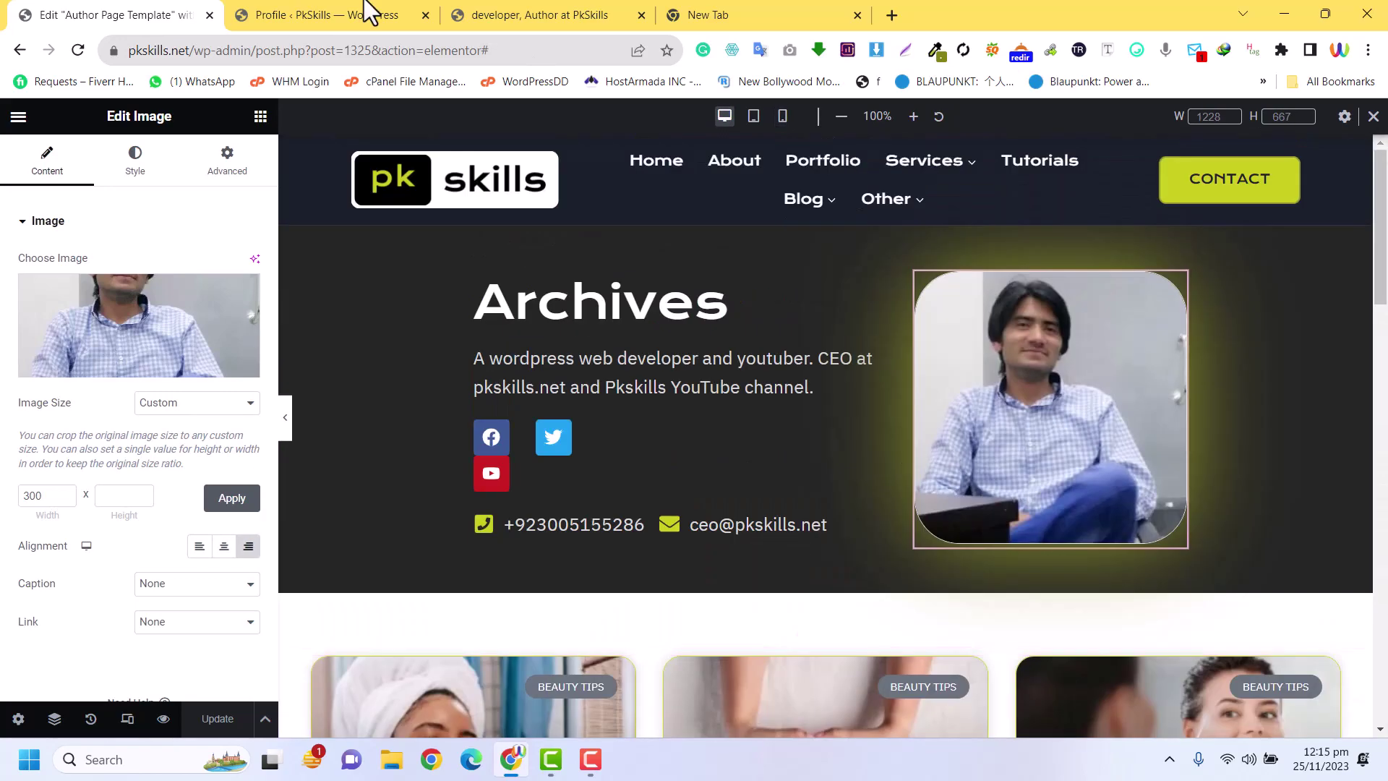
{"action": "left_click", "coordinate": [366, 14]}
{"action": "left_click", "coordinate": [486, 14]}
Reload the author page and scroll through its bio, icons, contacts and photo
{"action": "left_click", "coordinate": [79, 48]}
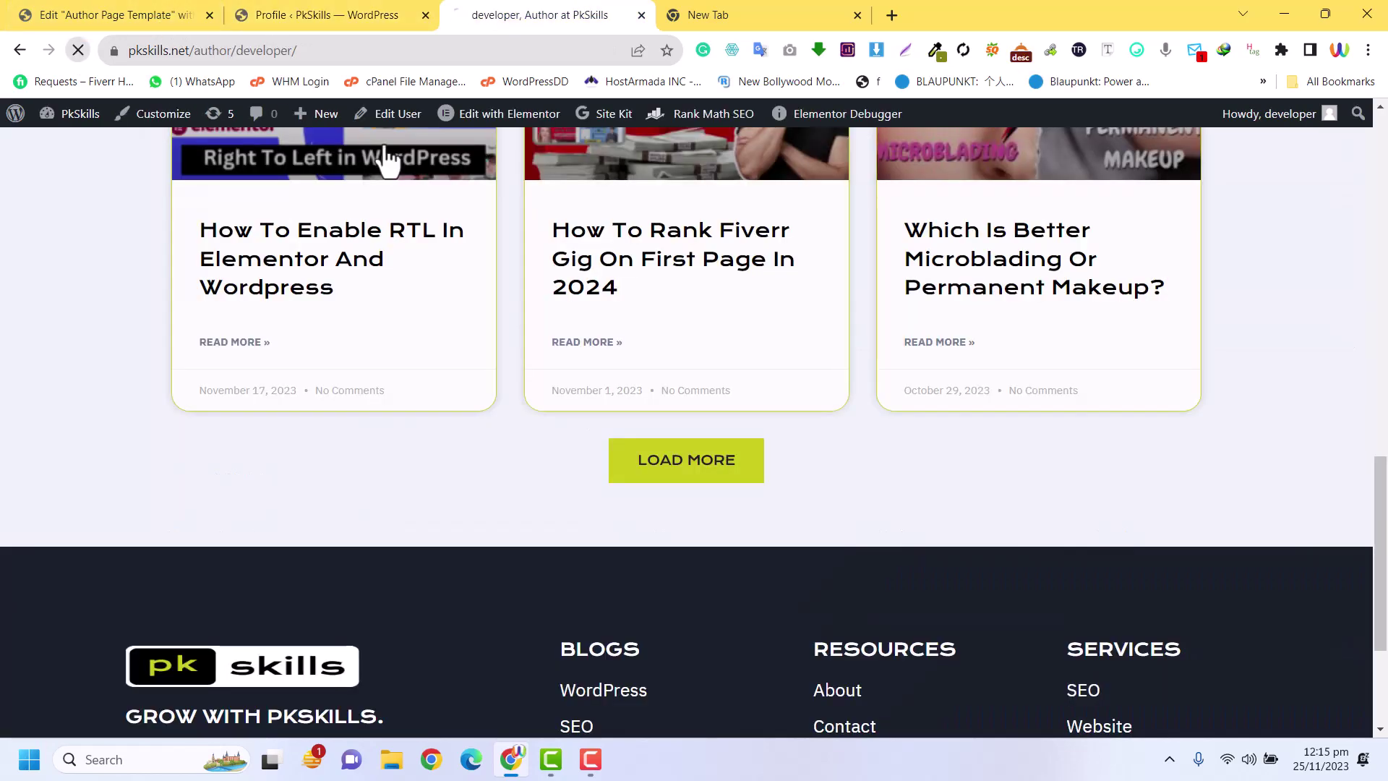
{"action": "scroll", "coordinate": [782, 389], "scroll_direction": "down", "scroll_amount": 18}
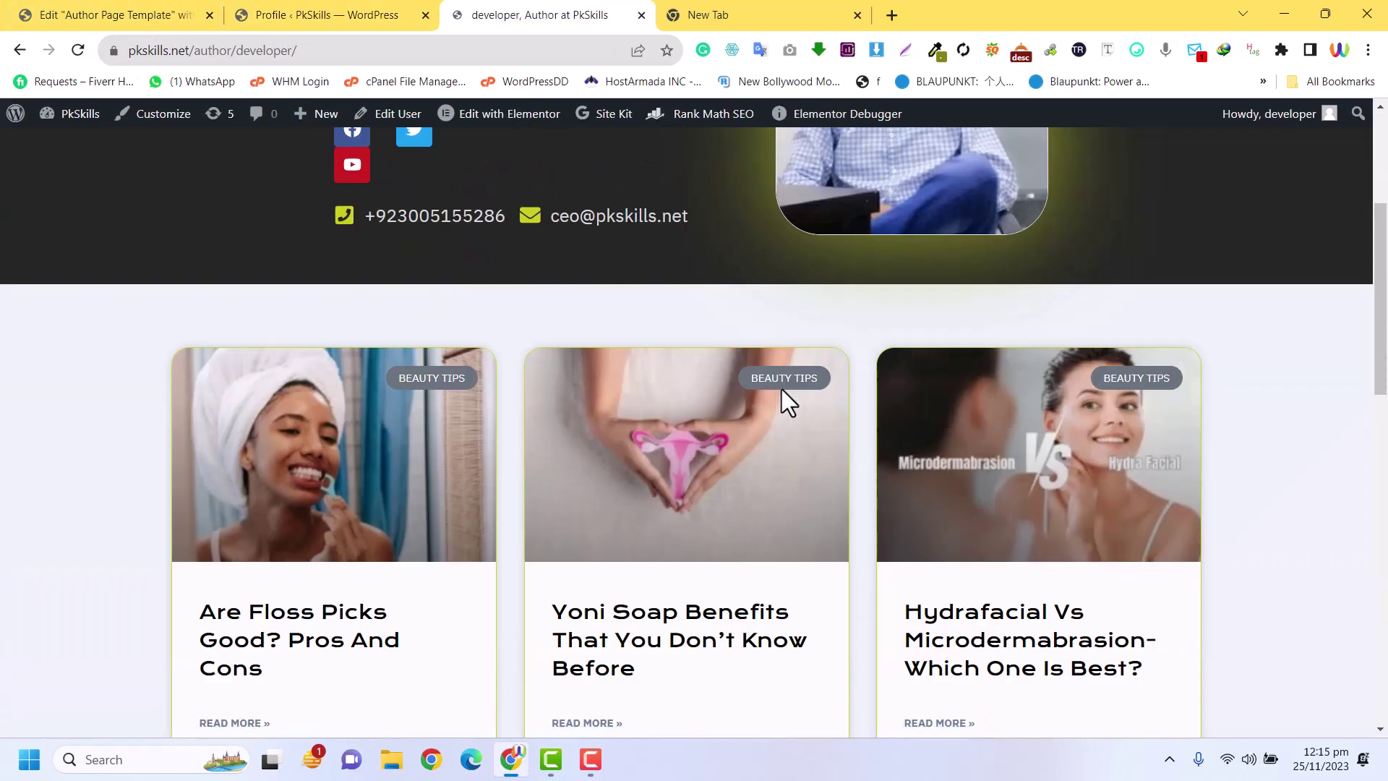
{"action": "scroll", "coordinate": [782, 389], "scroll_direction": "up", "scroll_amount": 13}
{"action": "scroll", "coordinate": [782, 389], "scroll_direction": "up", "scroll_amount": 5}
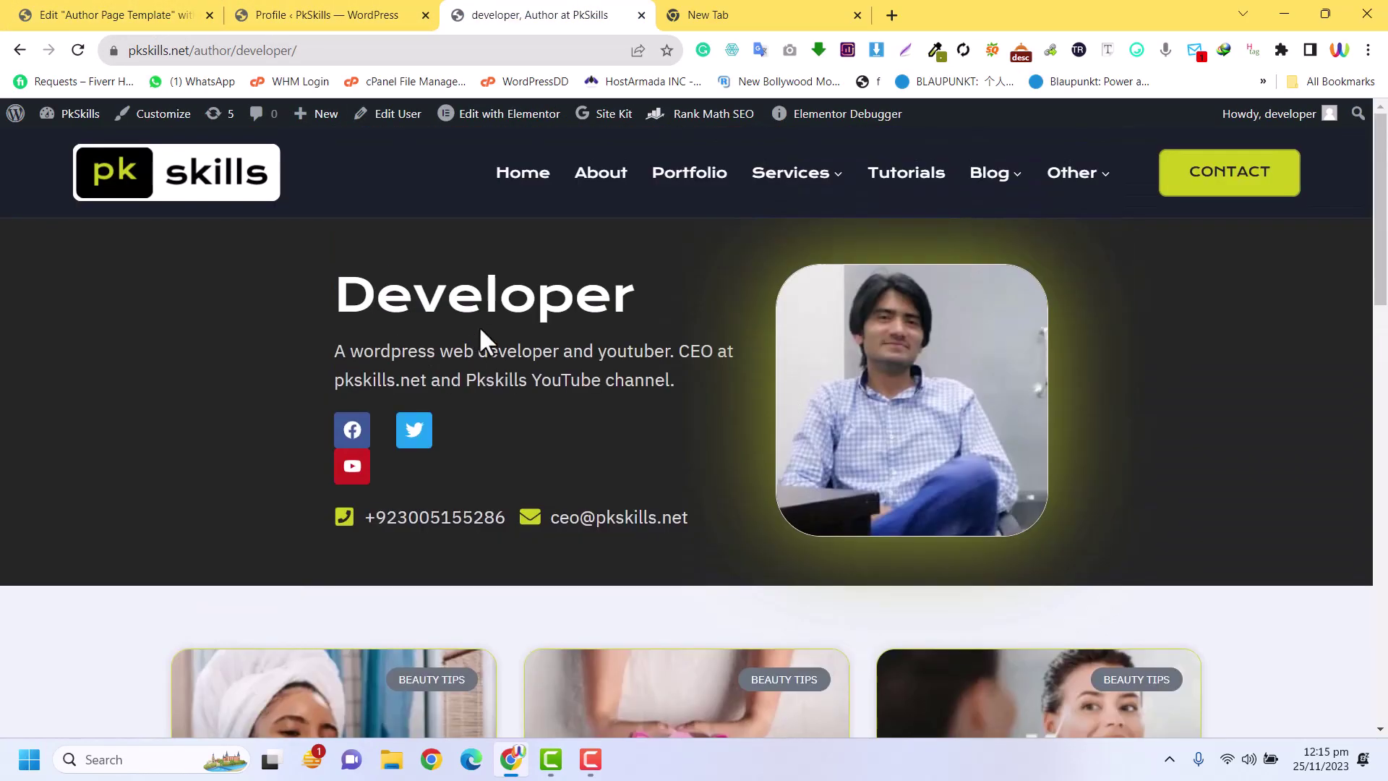
{"action": "scroll", "coordinate": [775, 384], "scroll_direction": "down", "scroll_amount": 4}
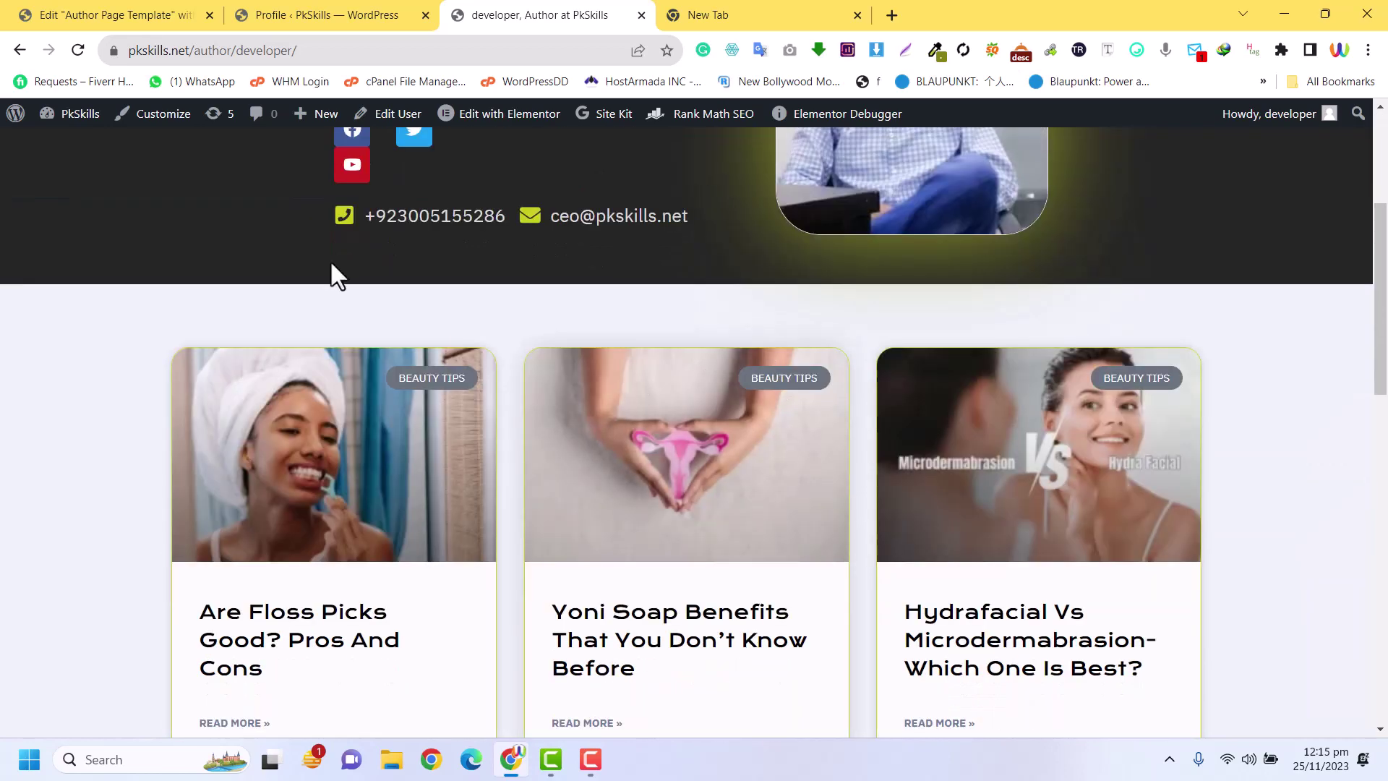
{"action": "left_click", "coordinate": [354, 14]}
Widen the social icons block so Facebook, Twitter and YouTube fit one row, and save
{"action": "left_click", "coordinate": [174, 14]}
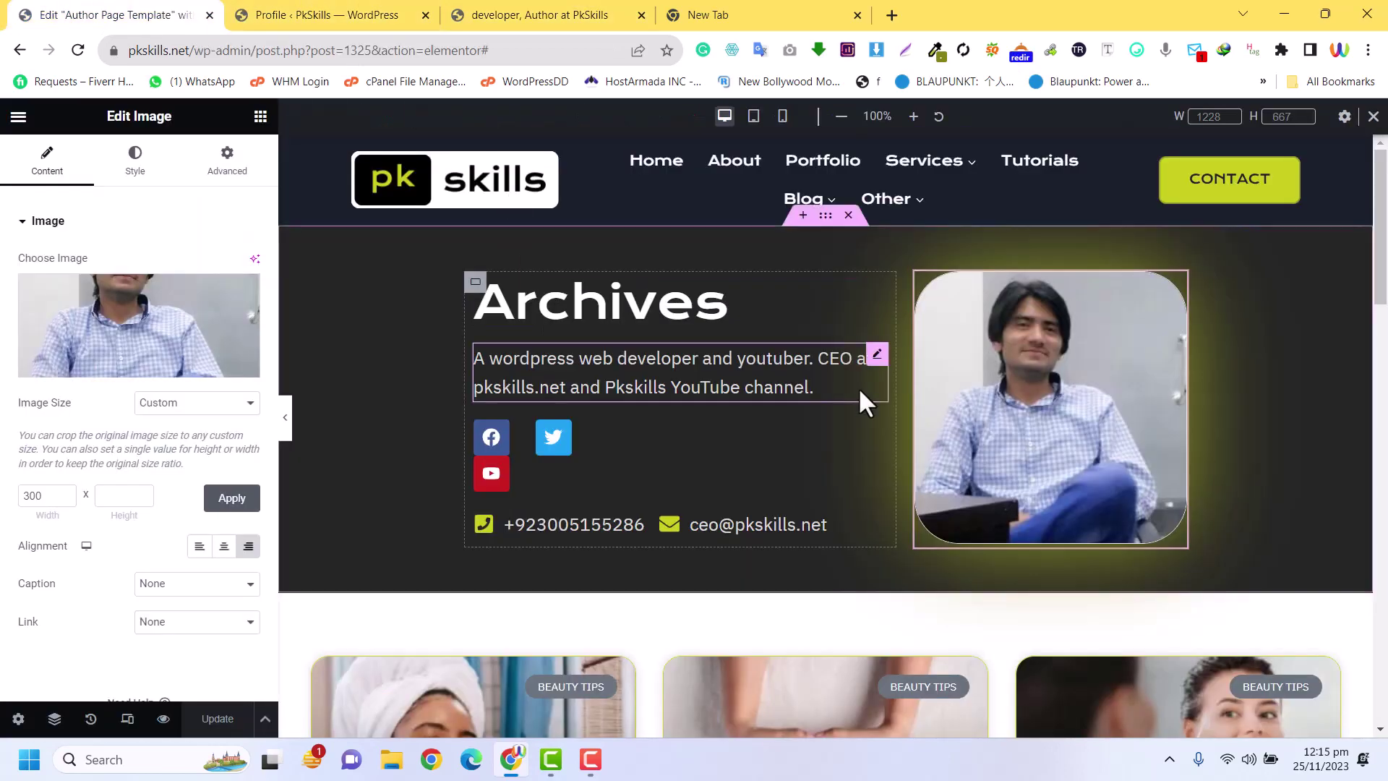
{"action": "left_click_drag", "start_coordinate": [618, 469], "coordinate": [752, 467]}
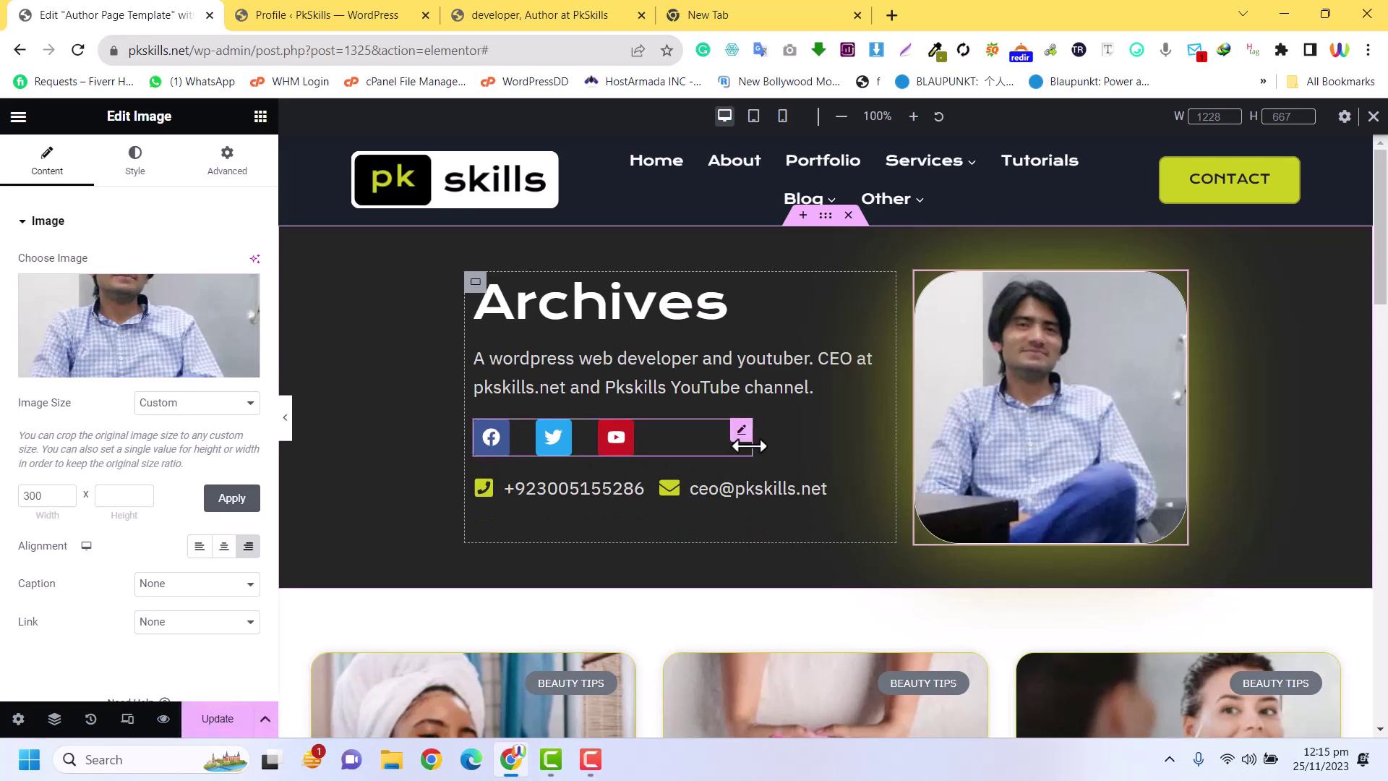
{"action": "left_click", "coordinate": [219, 723]}
{"action": "left_click", "coordinate": [398, 10]}
Reload the live developer author page and scroll to the footer and back
{"action": "left_click", "coordinate": [511, 13]}
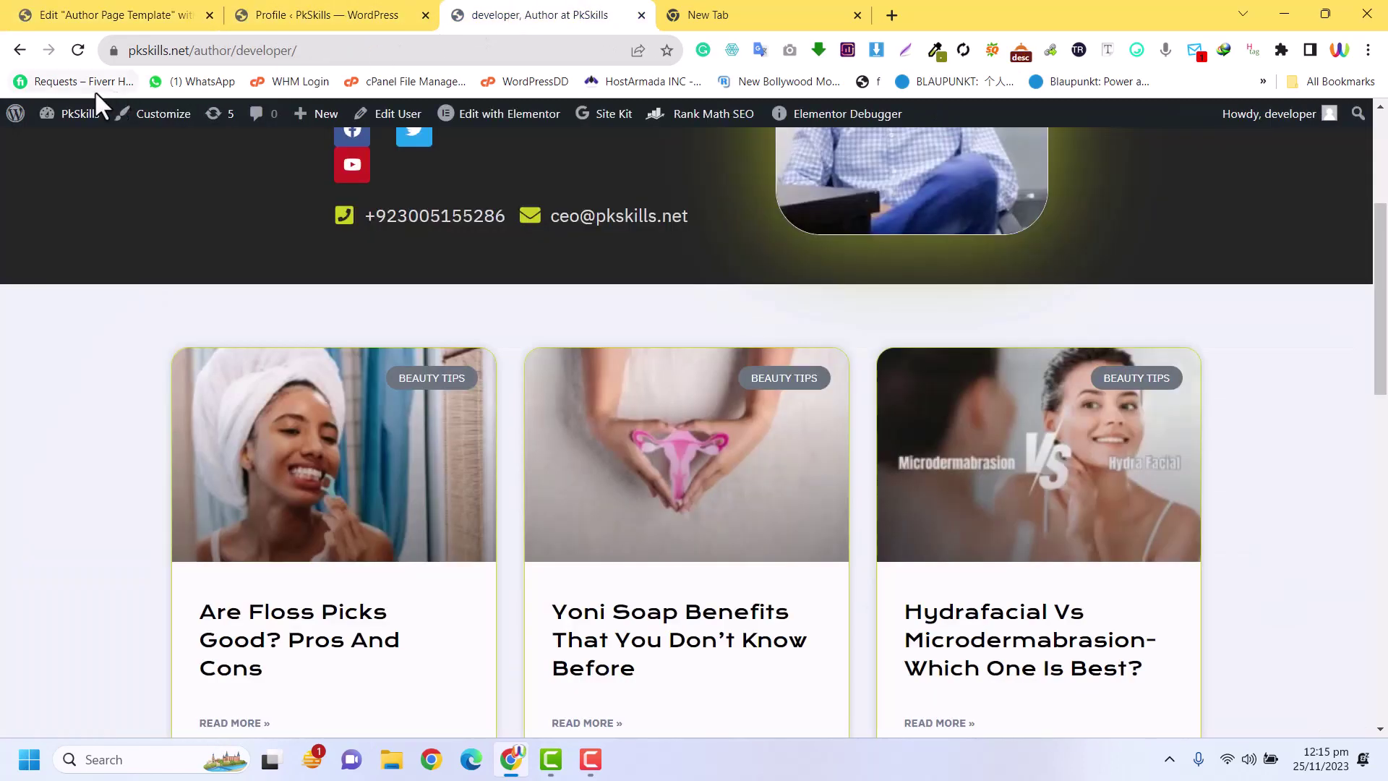
{"action": "left_click", "coordinate": [78, 50]}
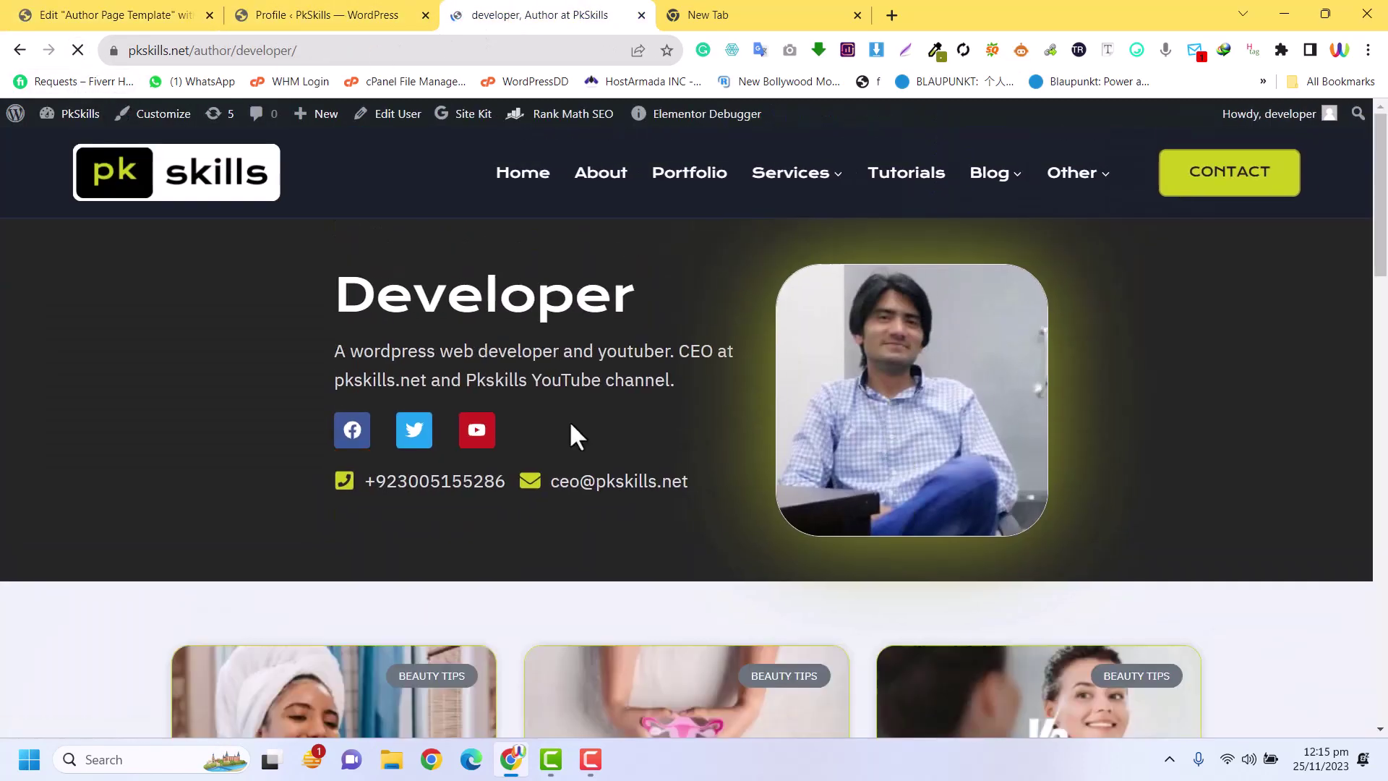
{"action": "scroll", "coordinate": [1132, 384], "scroll_direction": "down", "scroll_amount": 15}
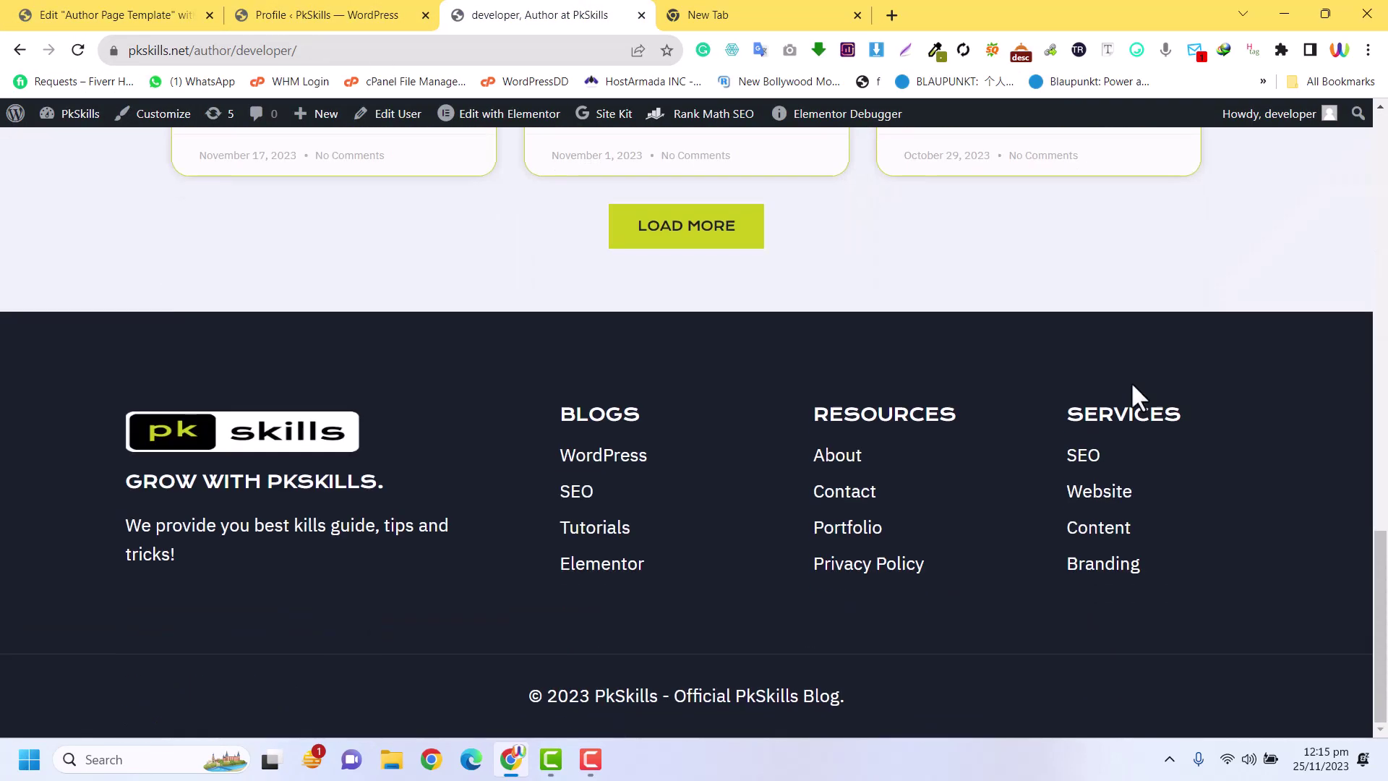
{"action": "scroll", "coordinate": [1132, 384], "scroll_direction": "up", "scroll_amount": 15}
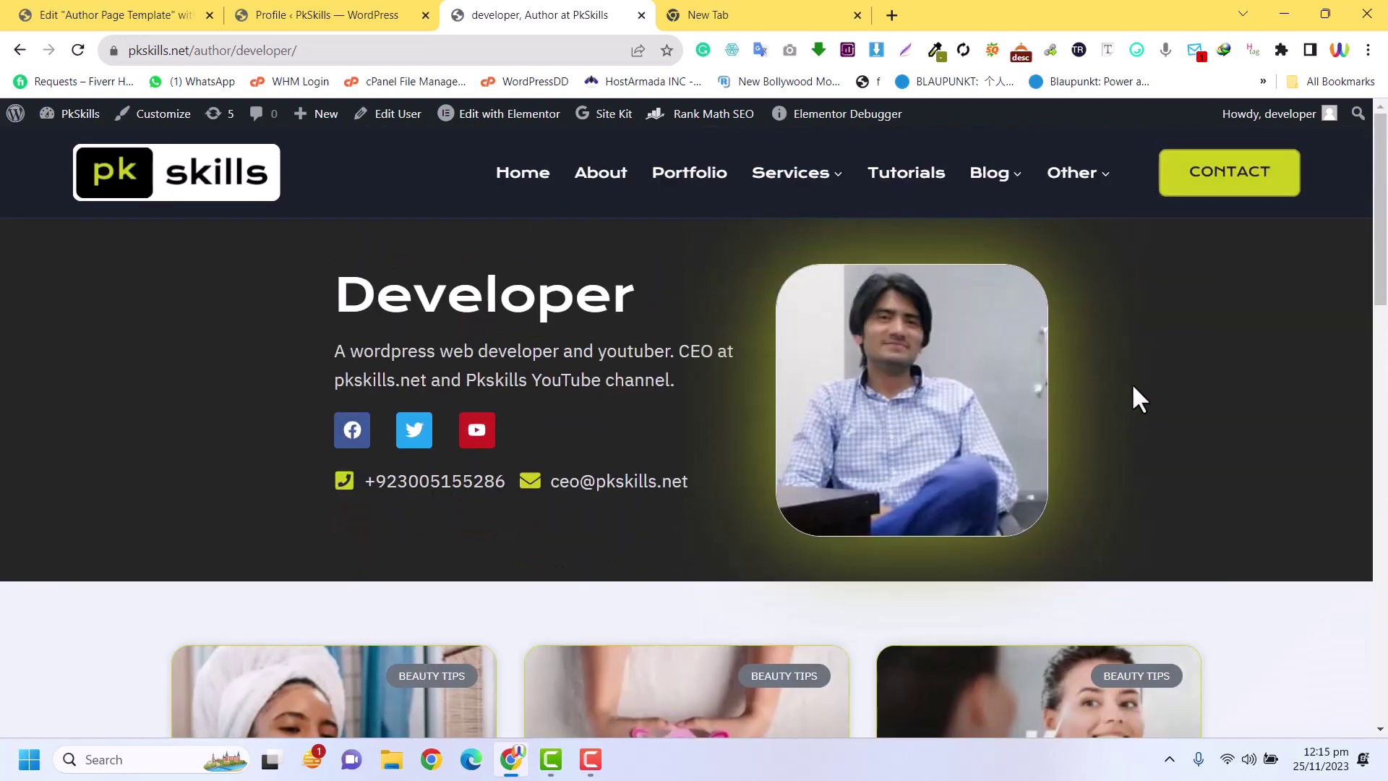
{"action": "scroll", "coordinate": [1133, 388], "scroll_direction": "down", "scroll_amount": 10}
{"action": "scroll", "coordinate": [1133, 388], "scroll_direction": "up", "scroll_amount": 10}
{"action": "scroll", "coordinate": [1133, 388], "scroll_direction": "down", "scroll_amount": 1}
{"action": "scroll", "coordinate": [1133, 388], "scroll_direction": "up", "scroll_amount": 1}
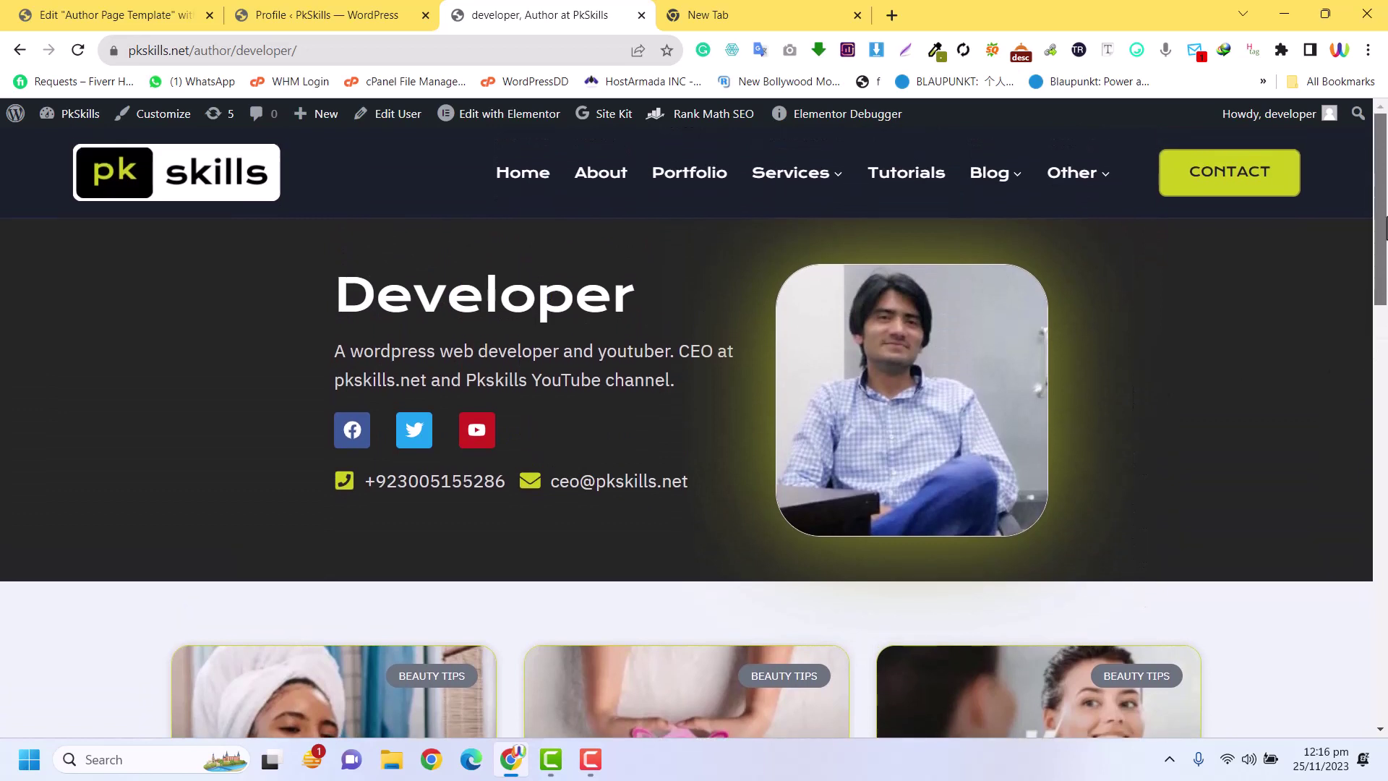
{"action": "scroll", "coordinate": [1384, 209], "scroll_direction": "down", "scroll_amount": 1}
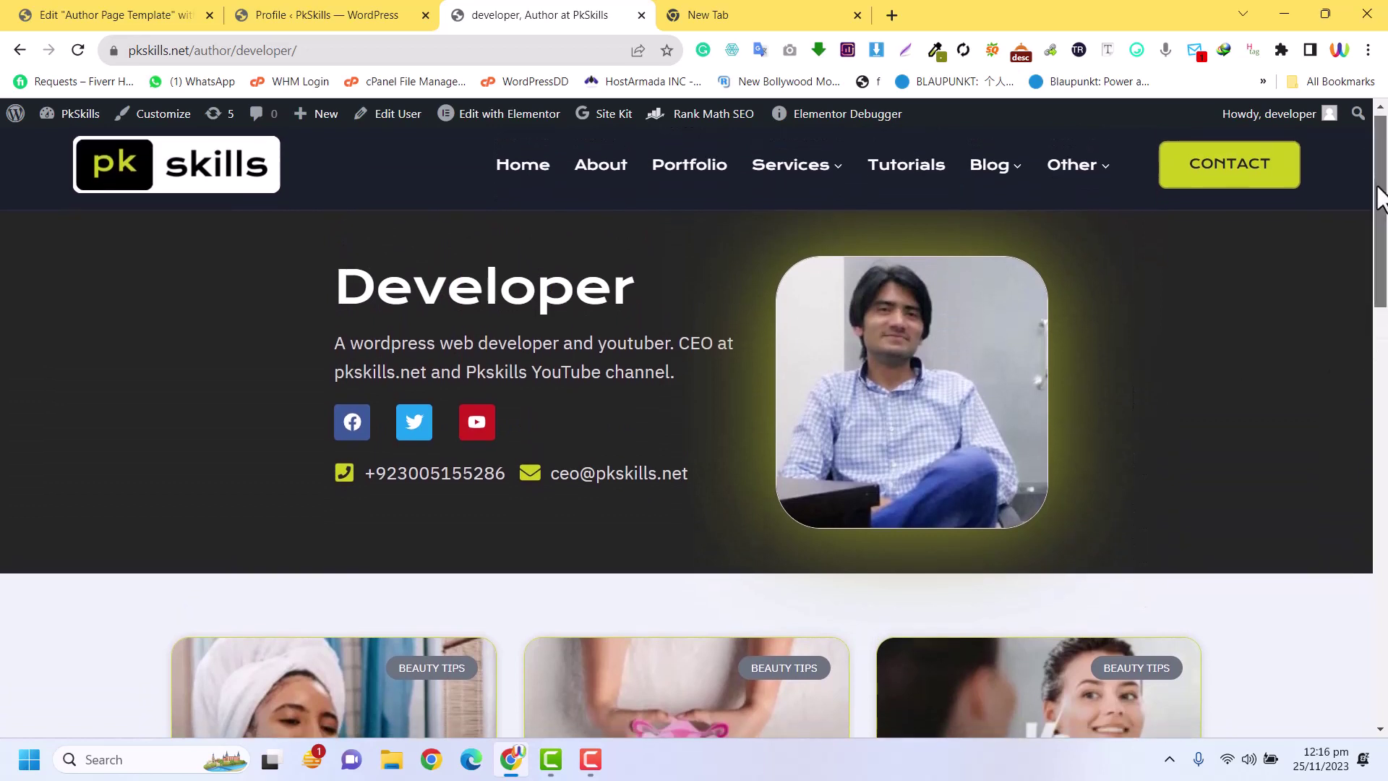
{"action": "scroll", "coordinate": [1385, 183], "scroll_direction": "up", "scroll_amount": 1}
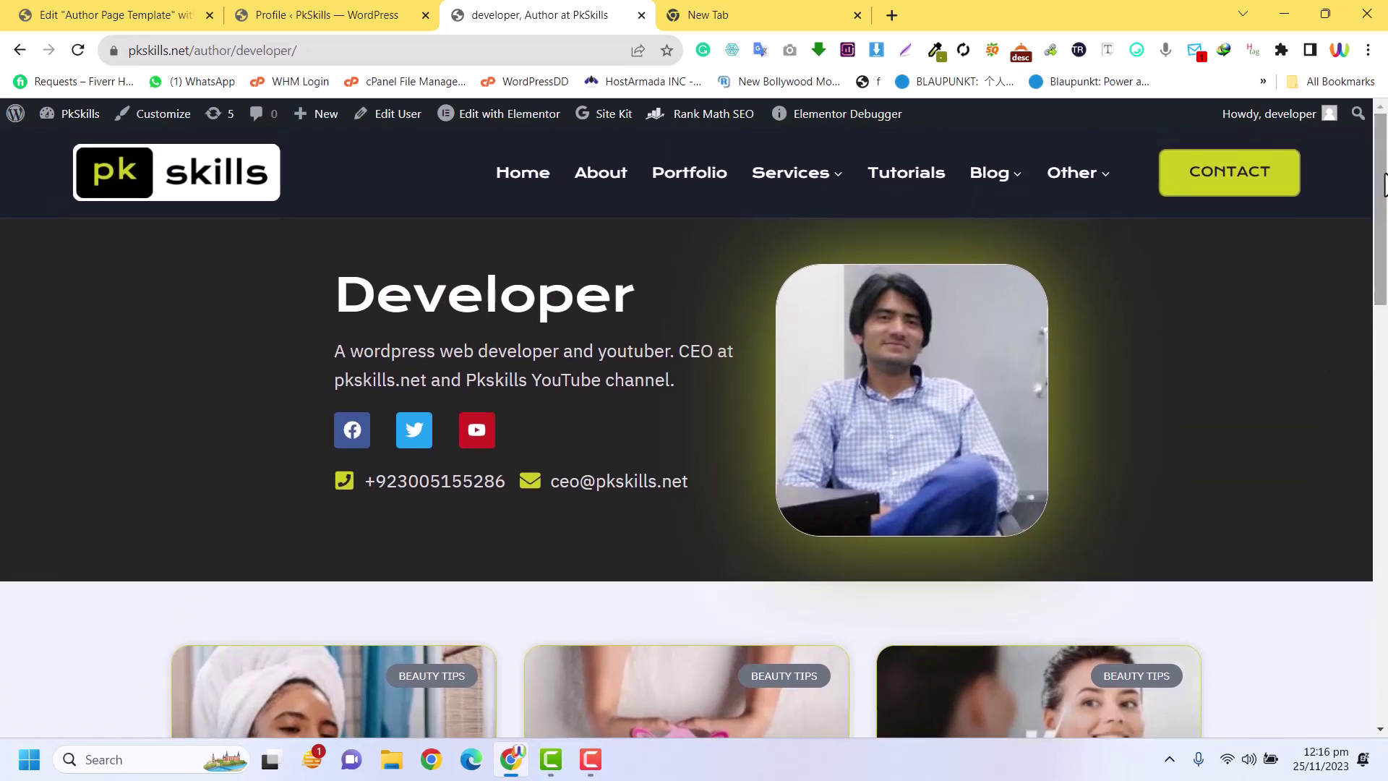